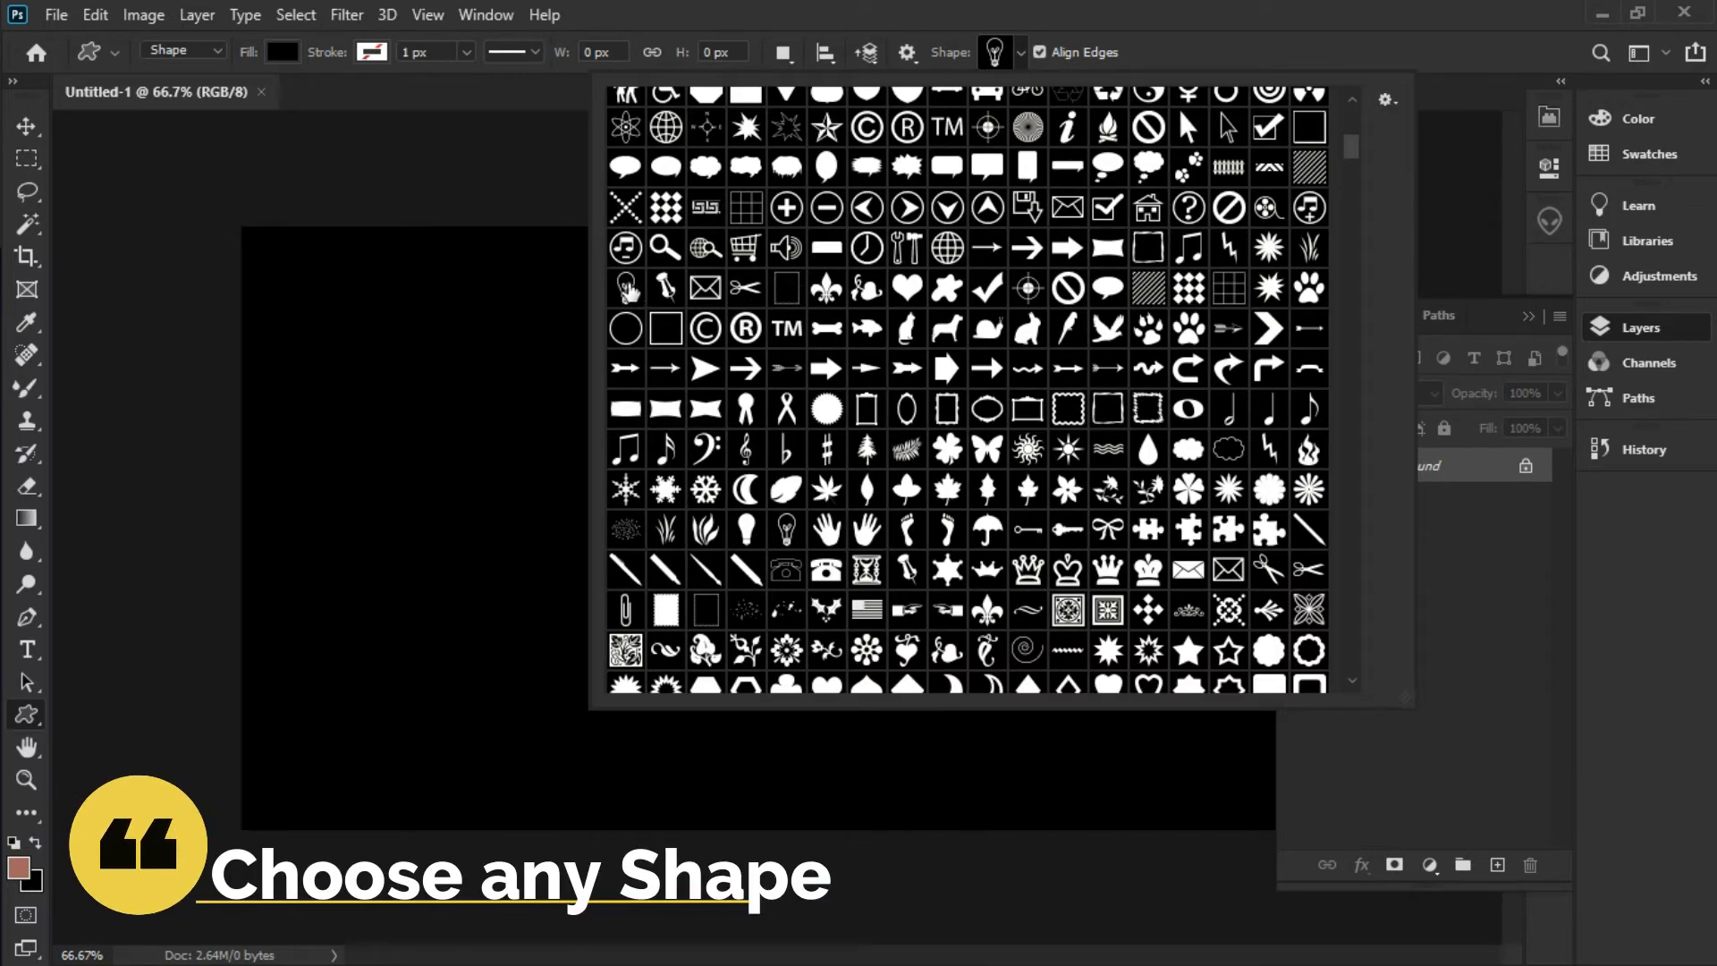
Place a 100 px white light bulb custom shape on the canvas
left_click(628, 290)
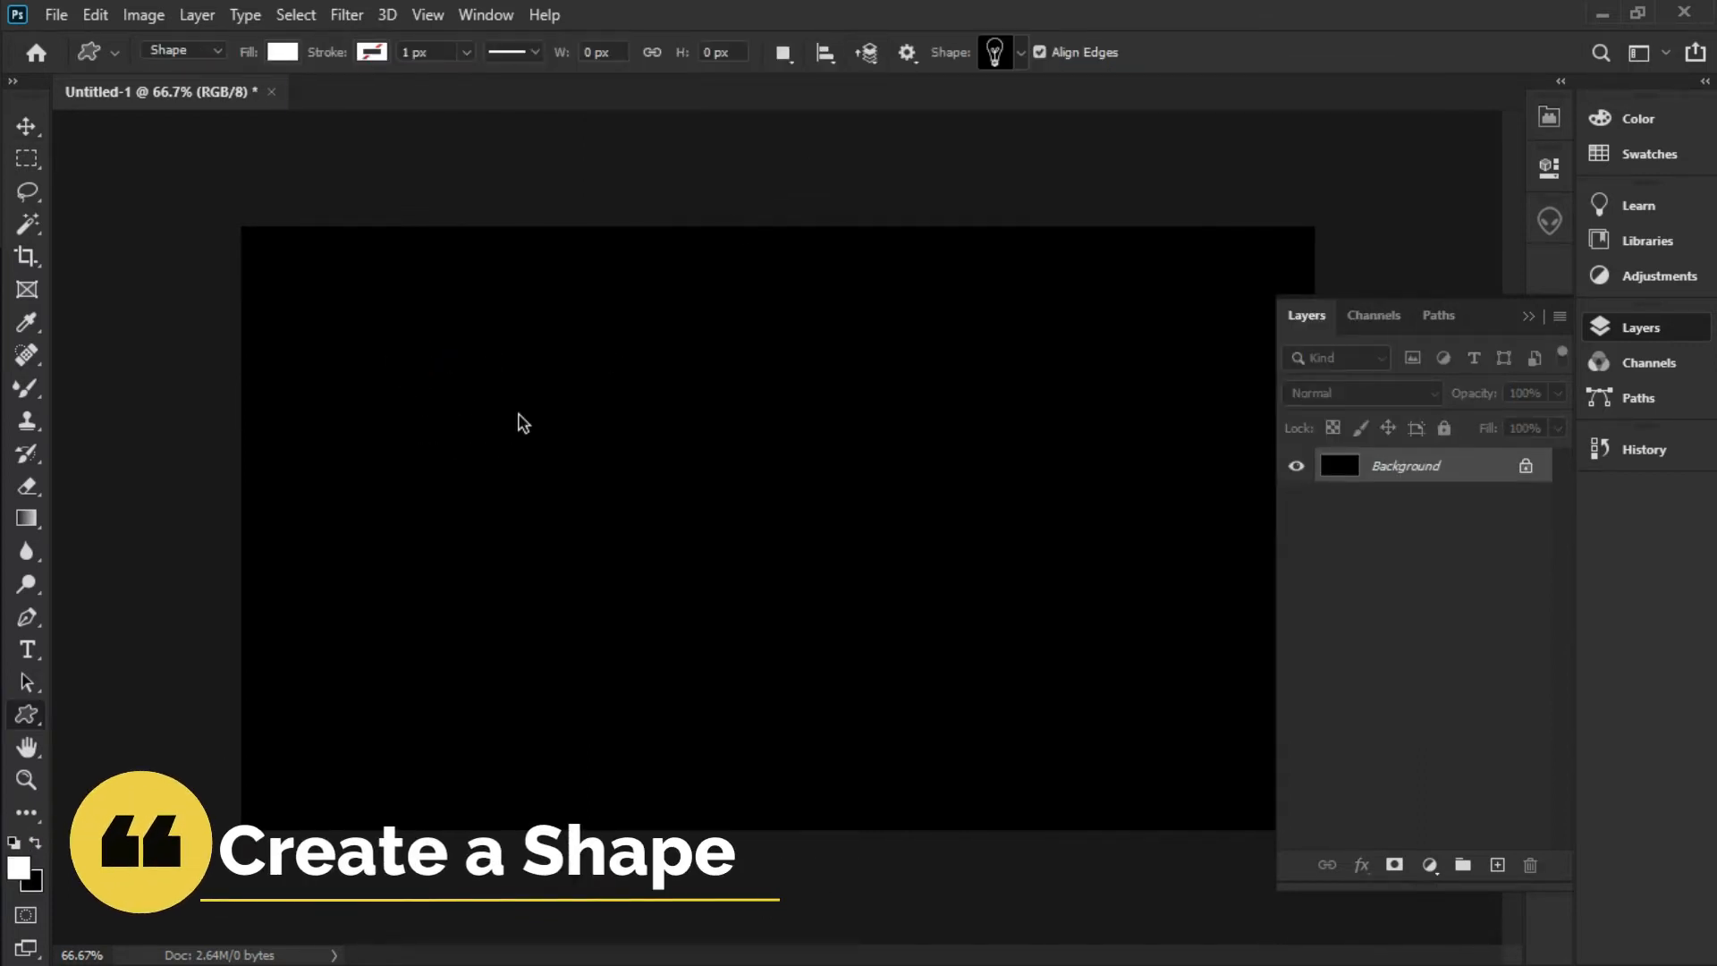
left_click(523, 422)
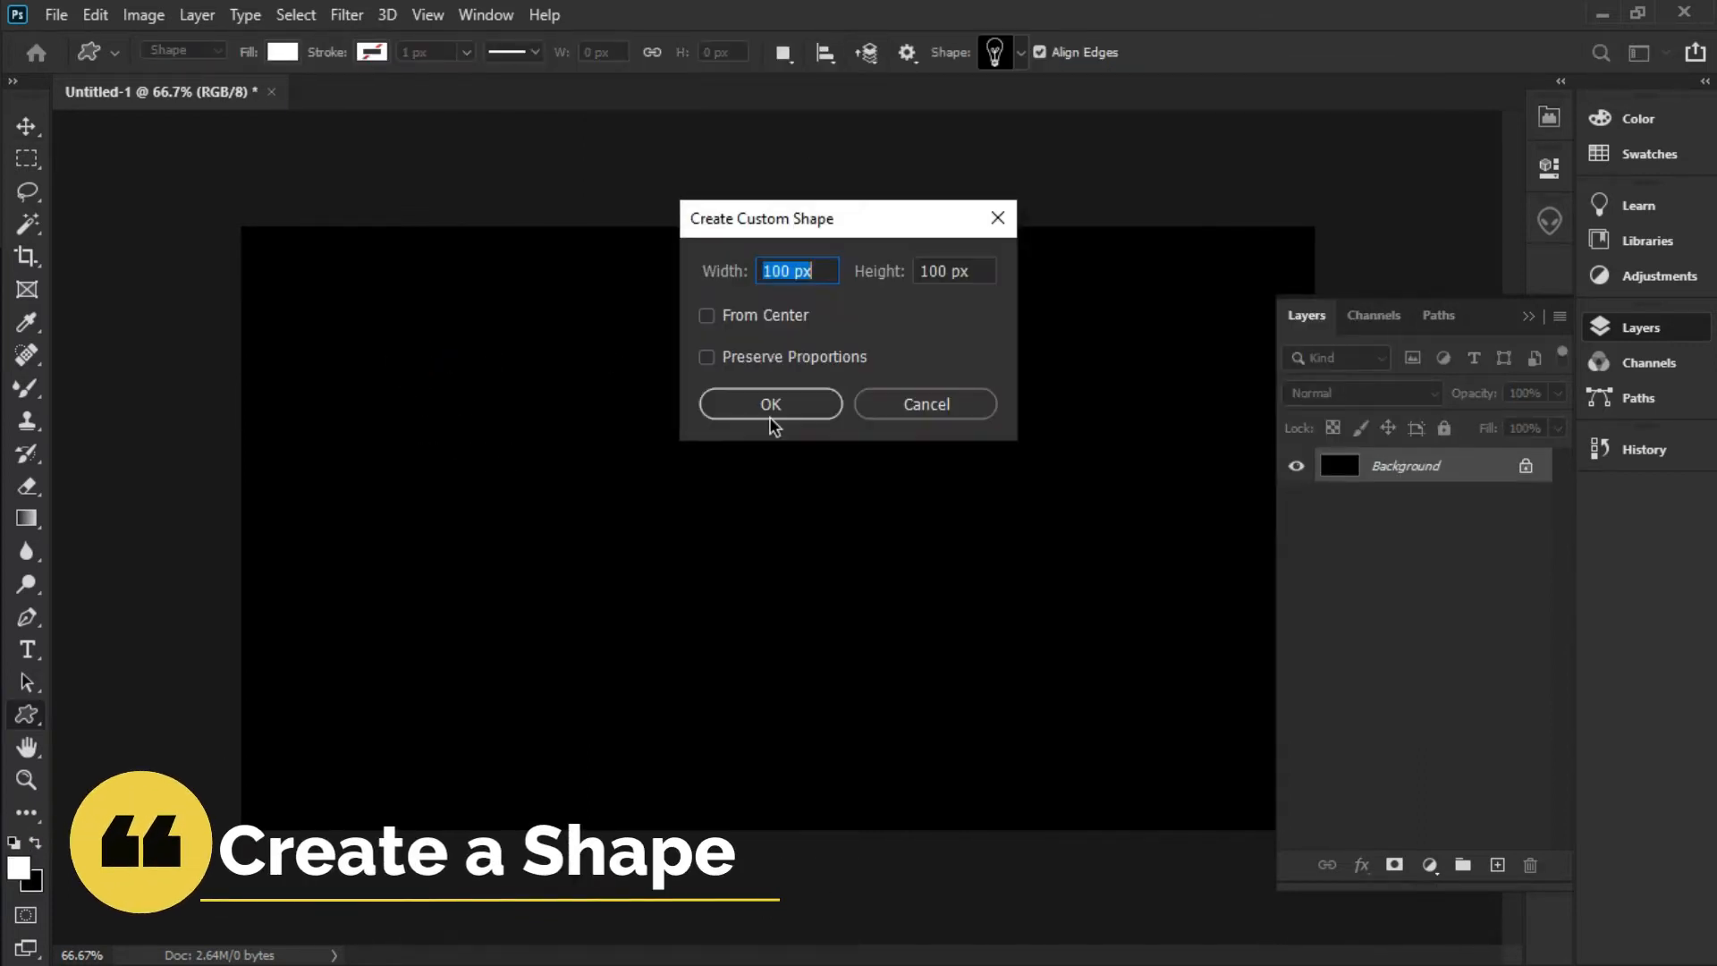
left_click(812, 411)
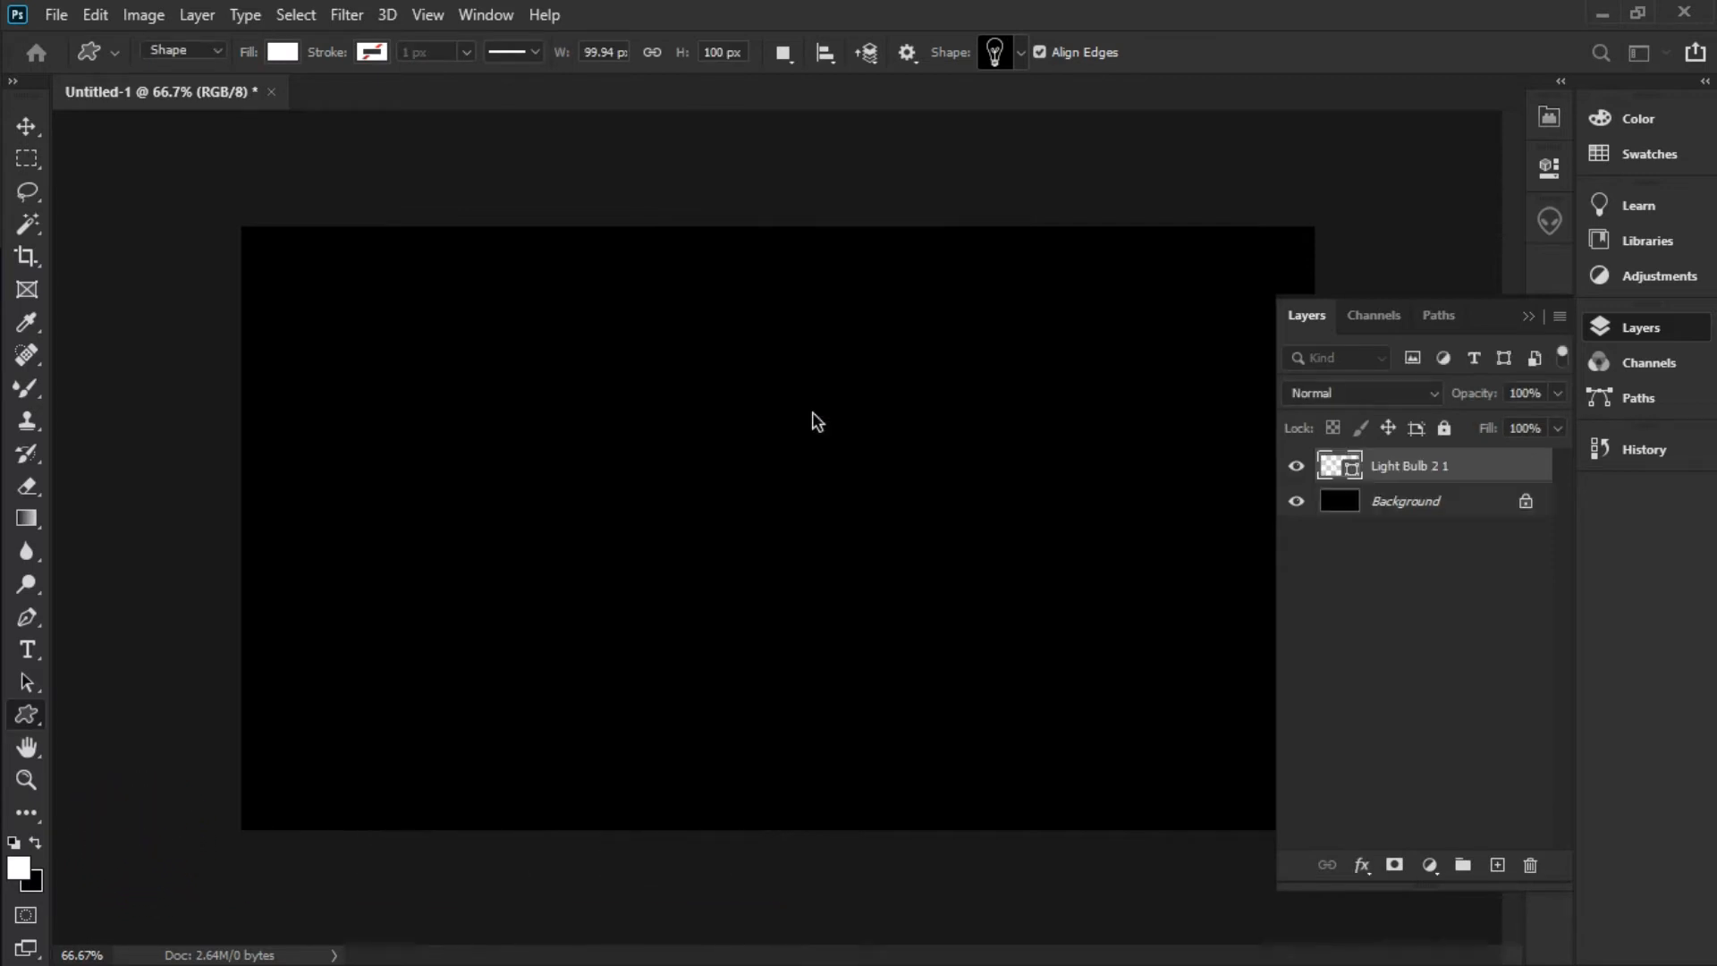
Scale the light bulb down to about 54% and commit the resize
left_click(25, 124)
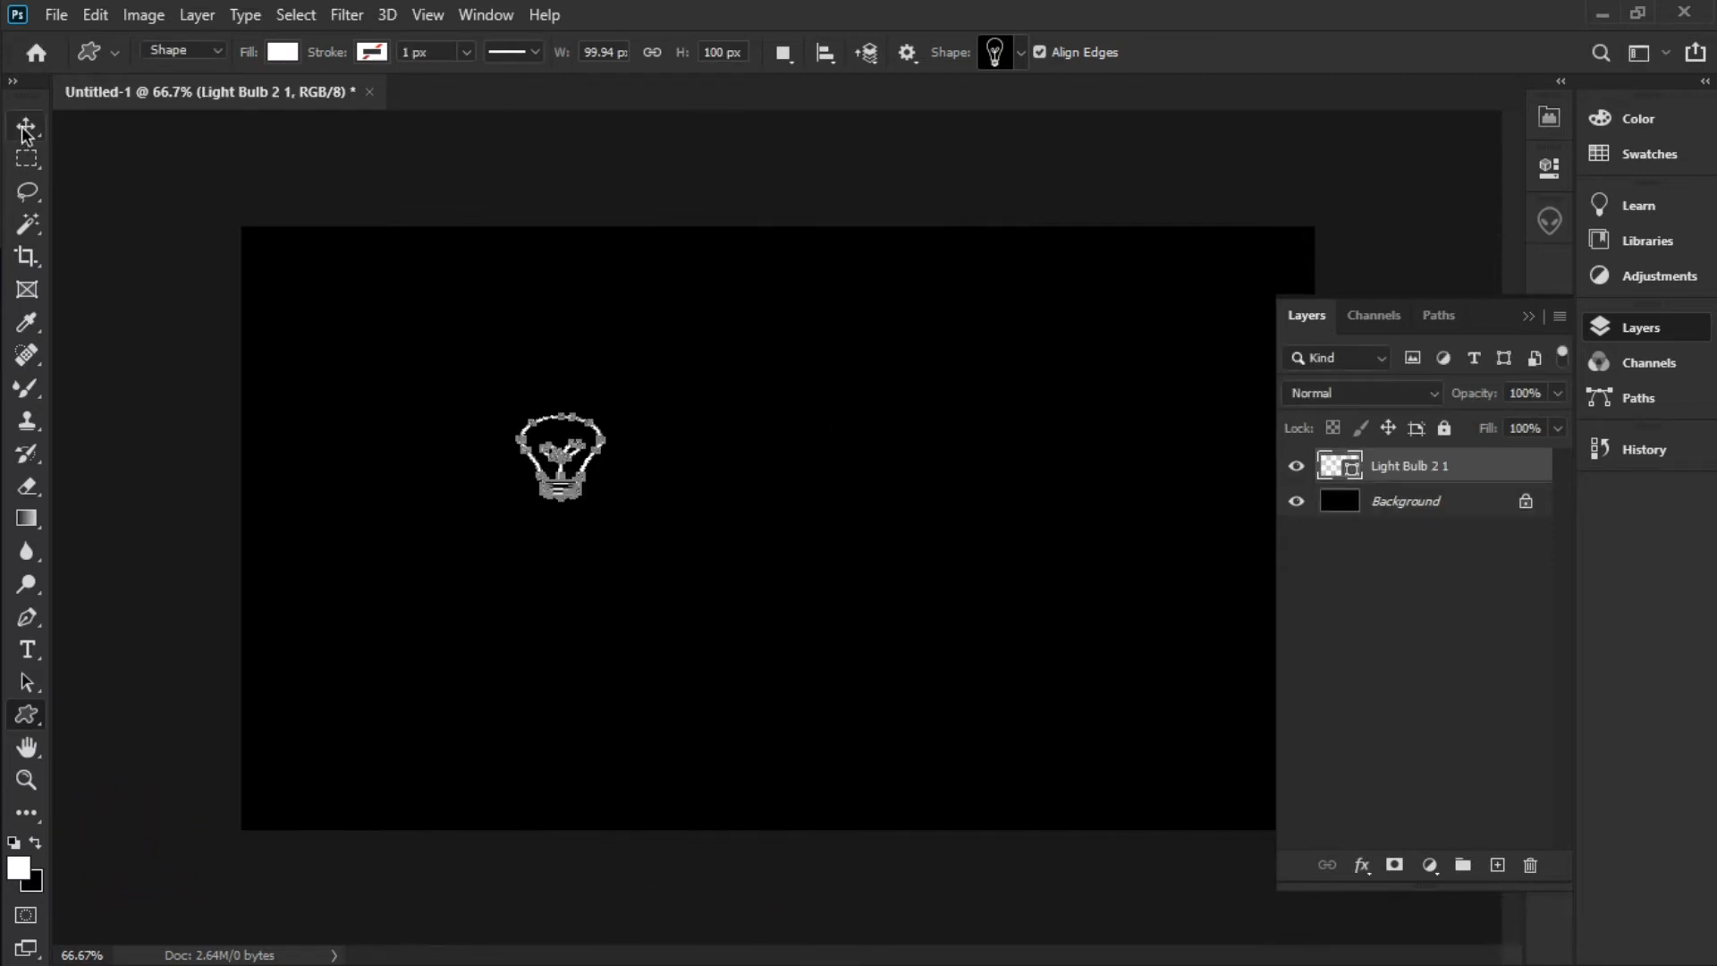
left_click(590, 463)
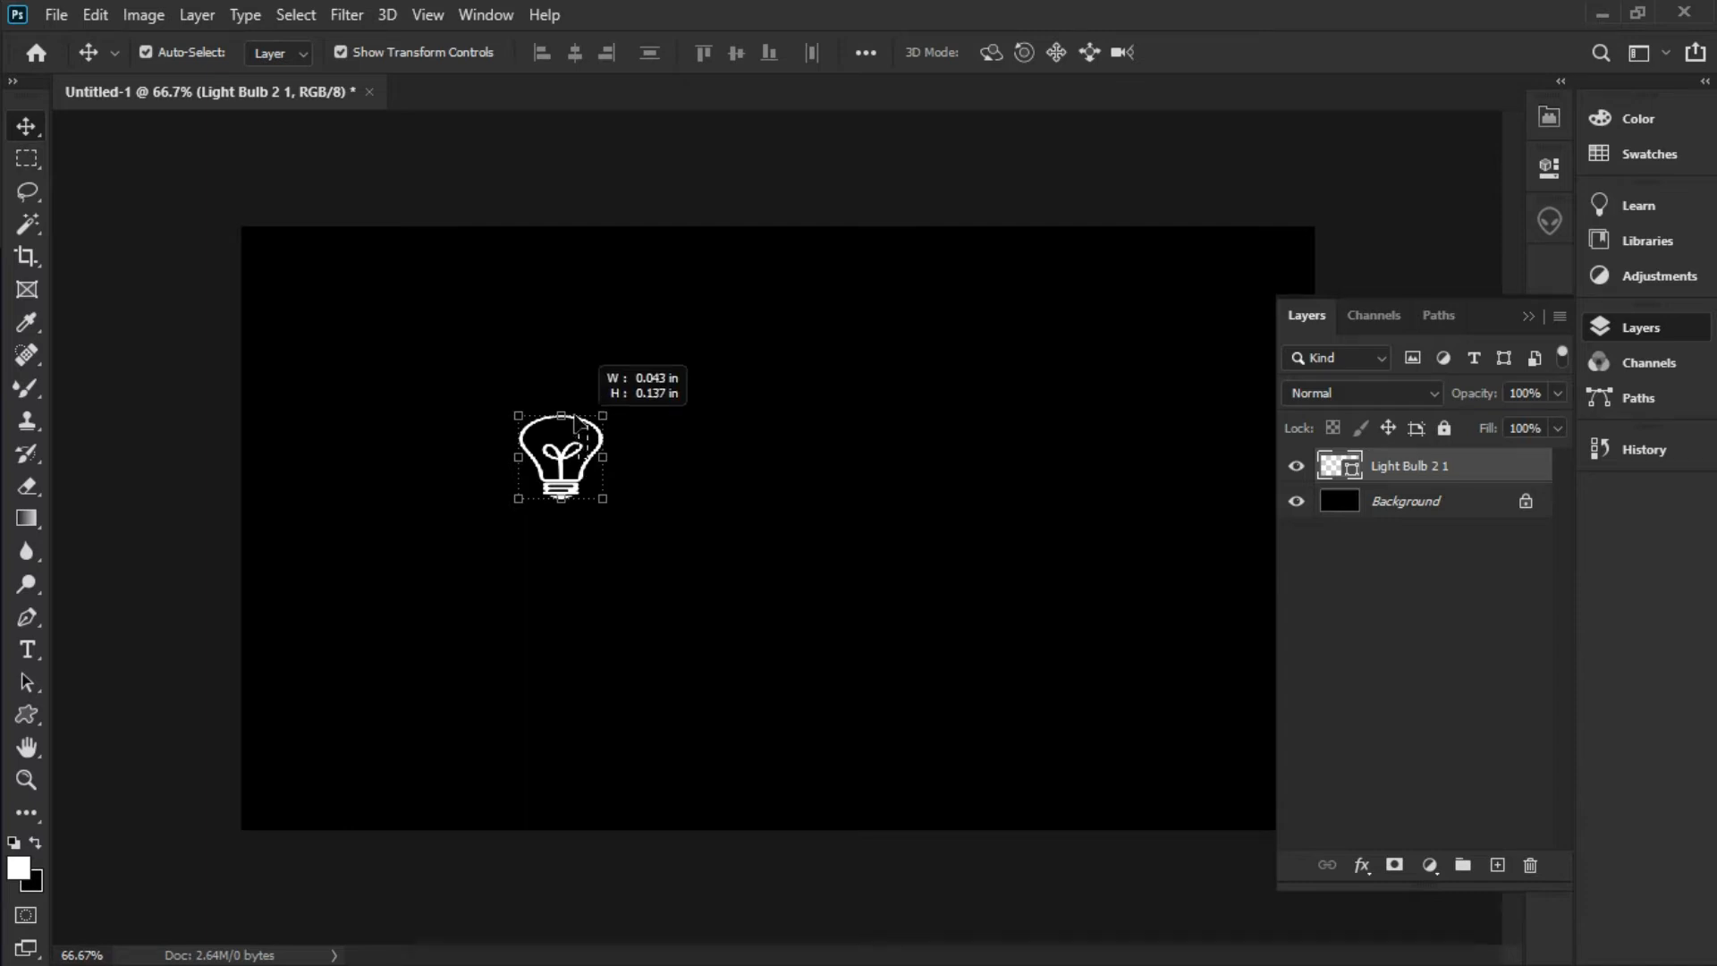
left_click_drag(572, 454, 497, 396)
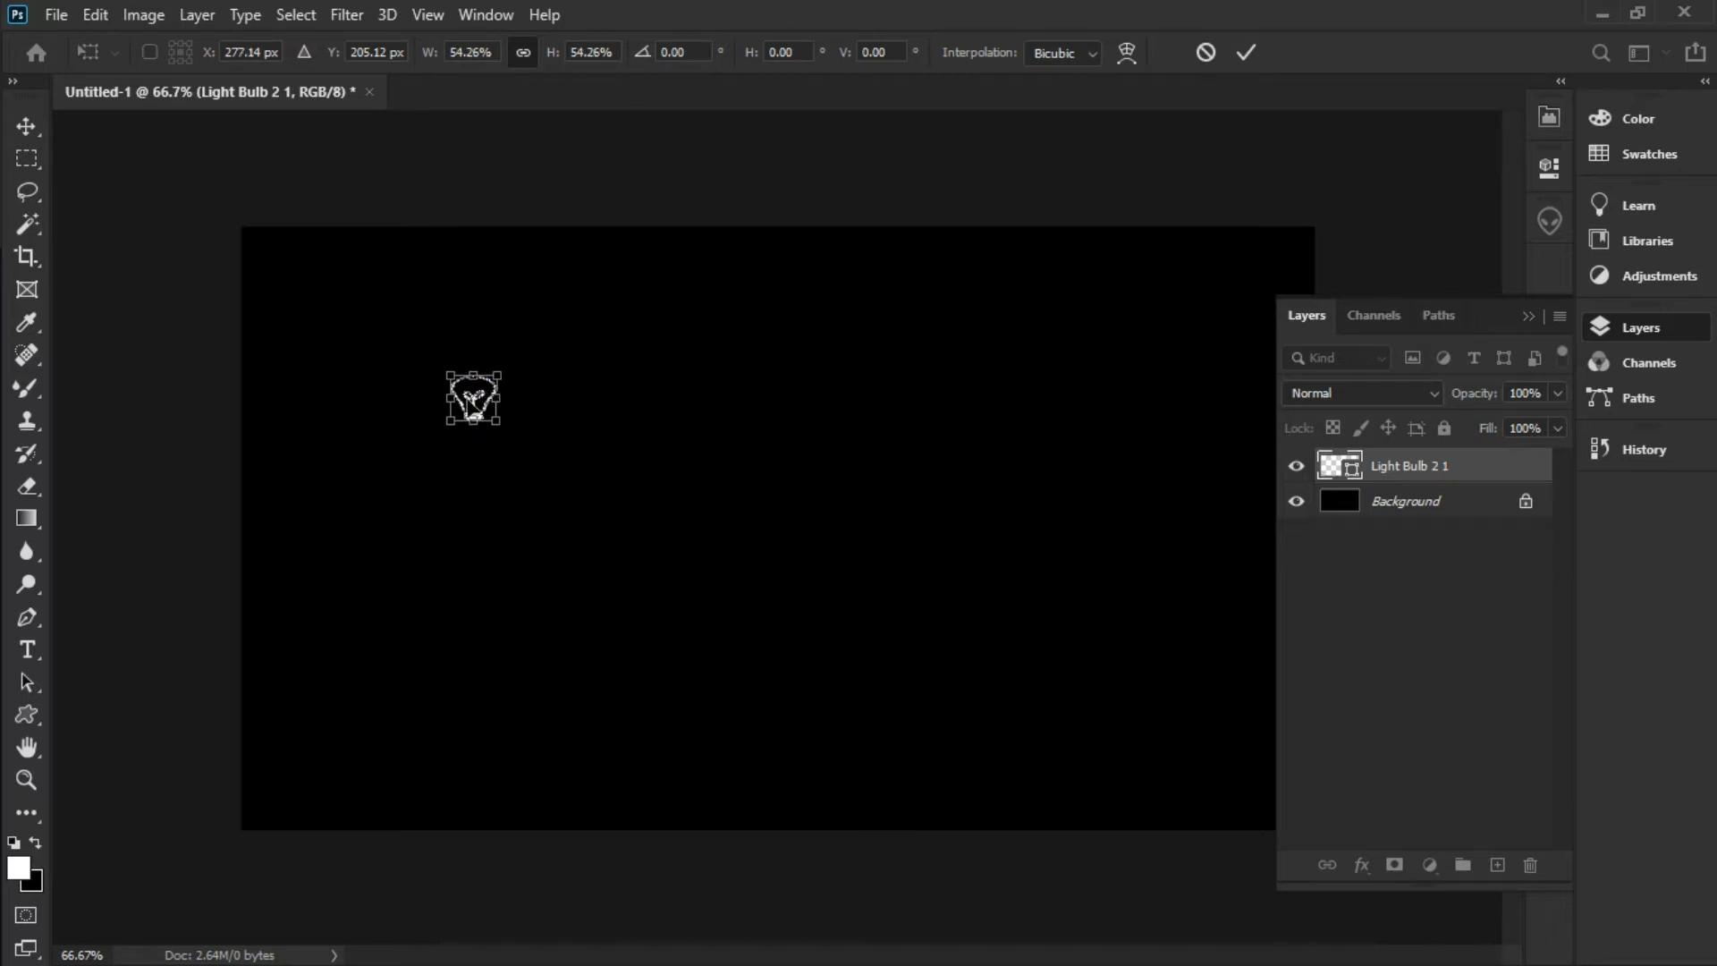
key("Return")
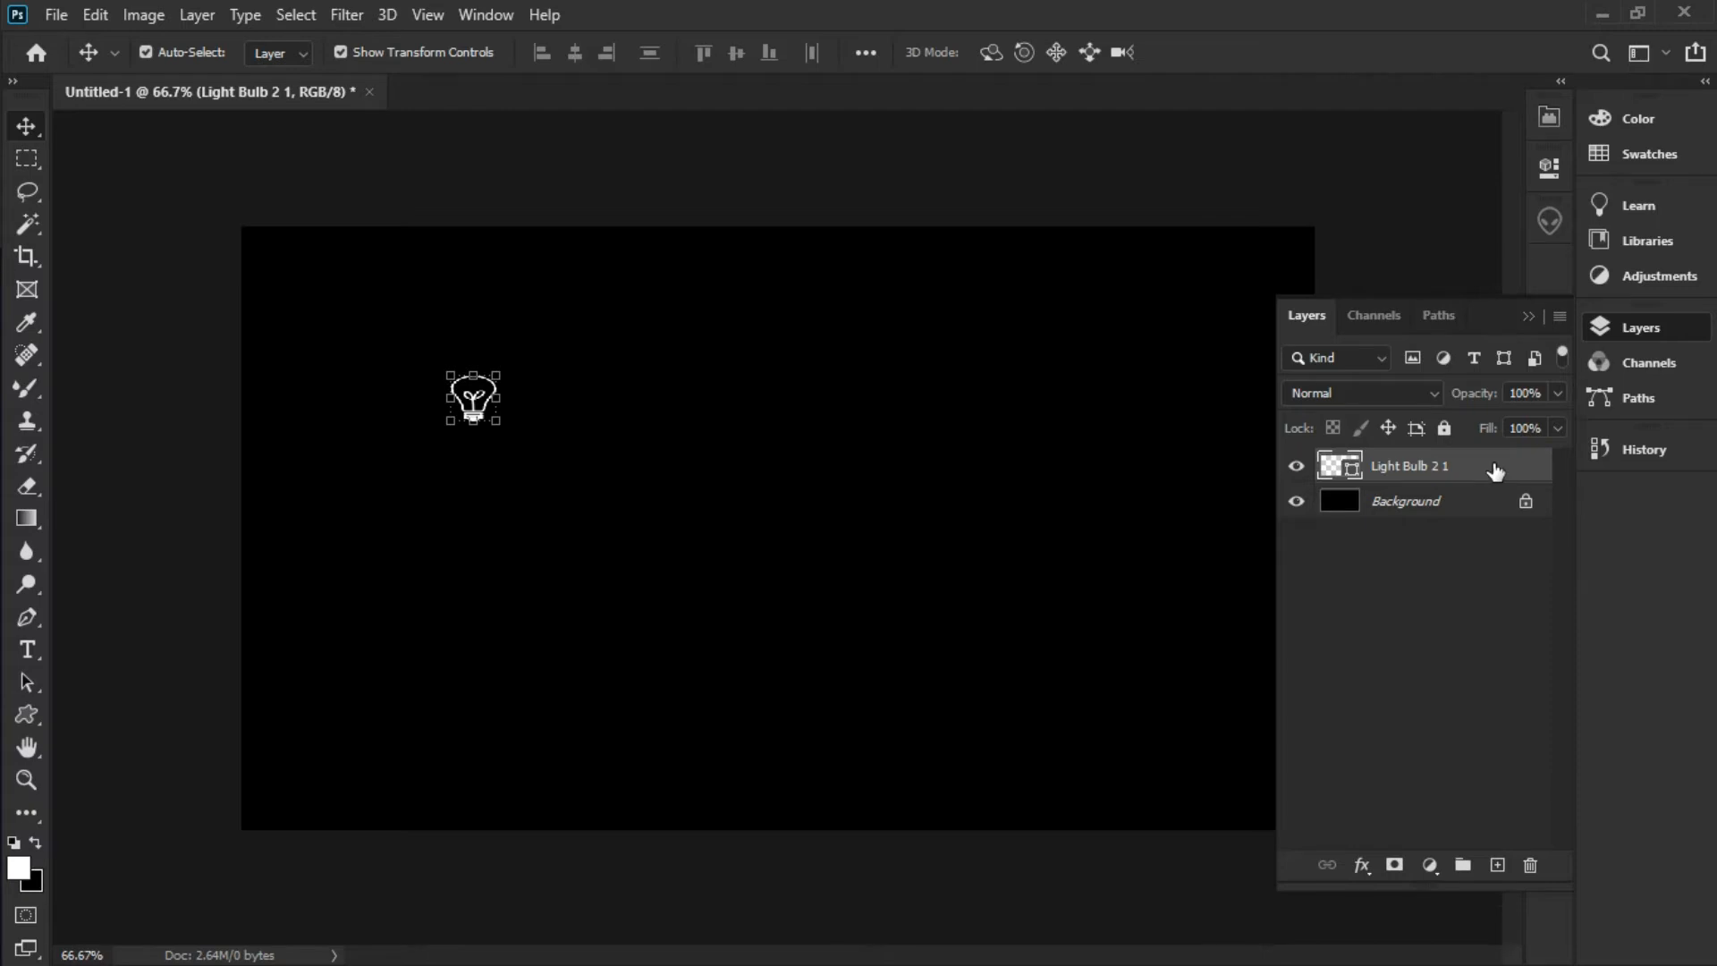
Duplicate the bulb layer and move the copy to the right of the original
right_click(1493, 463)
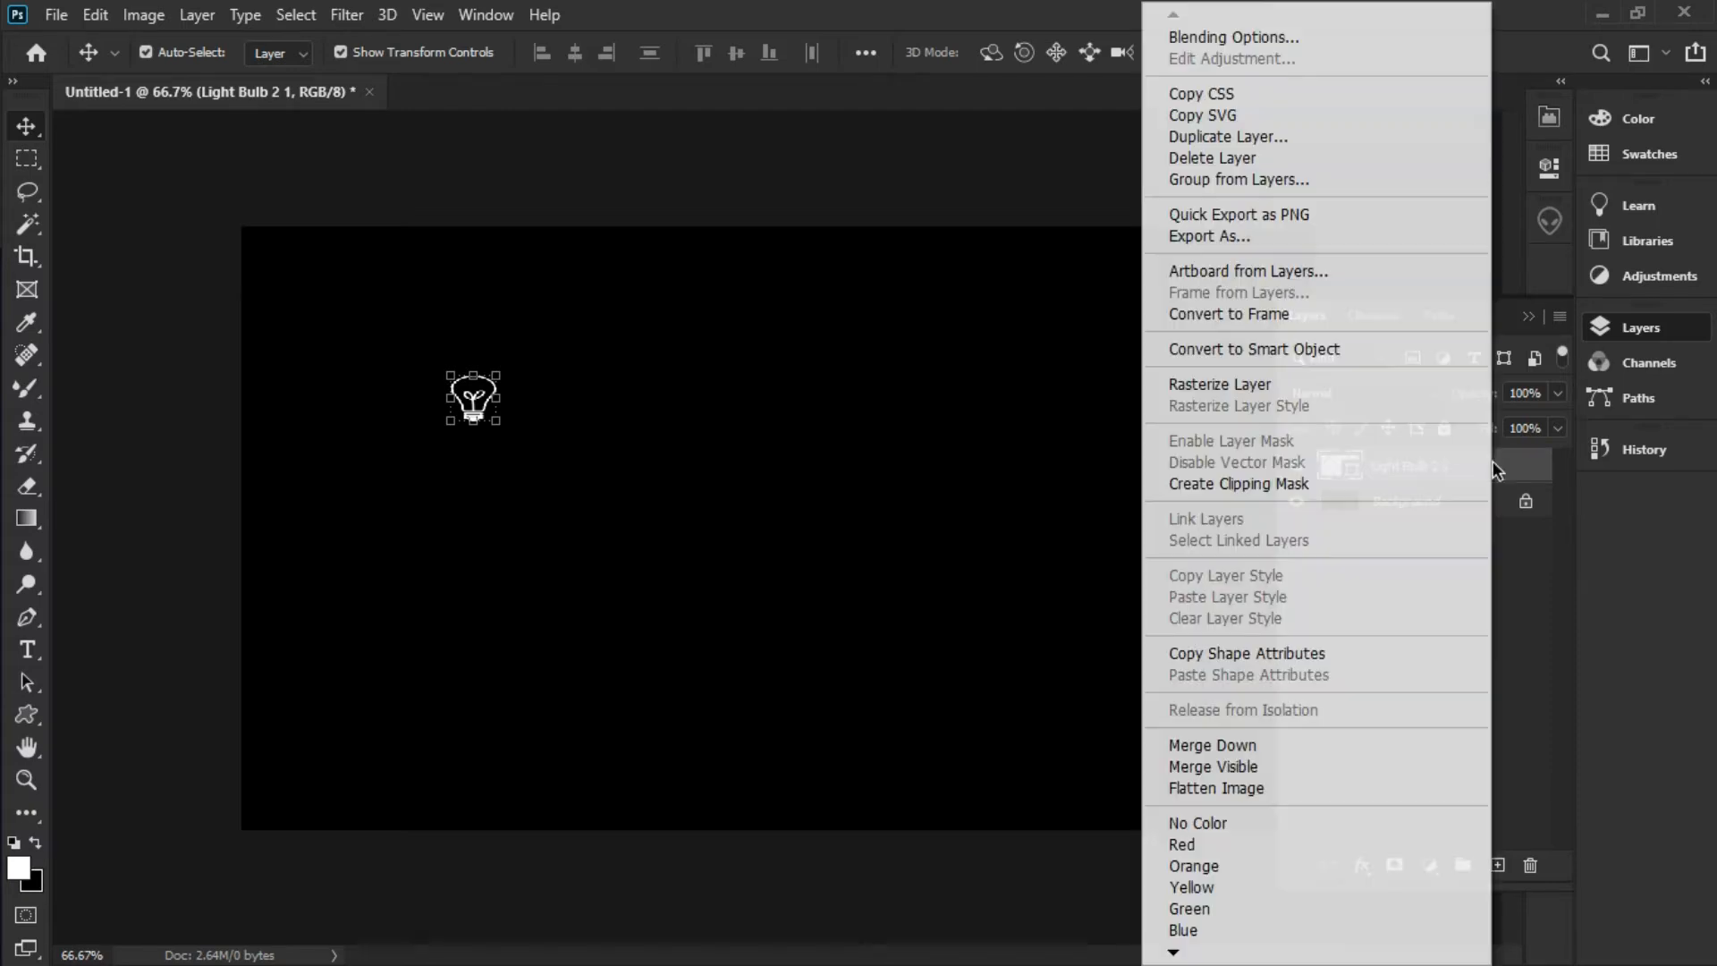
left_click(1286, 138)
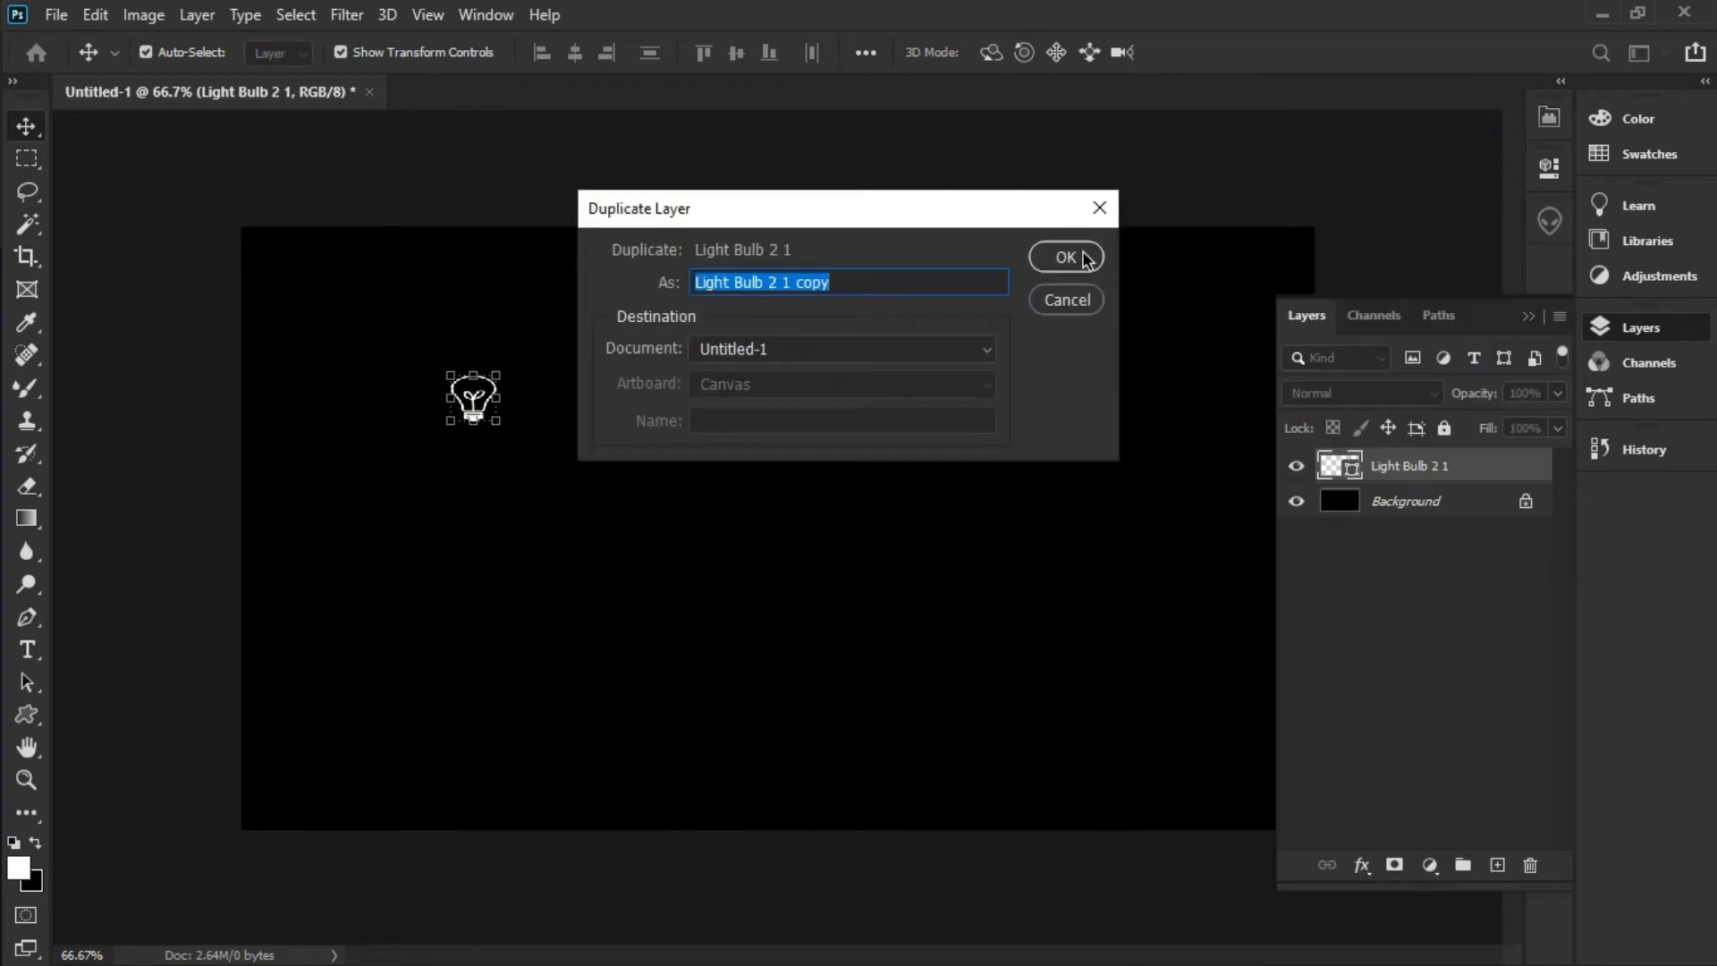
left_click(1085, 259)
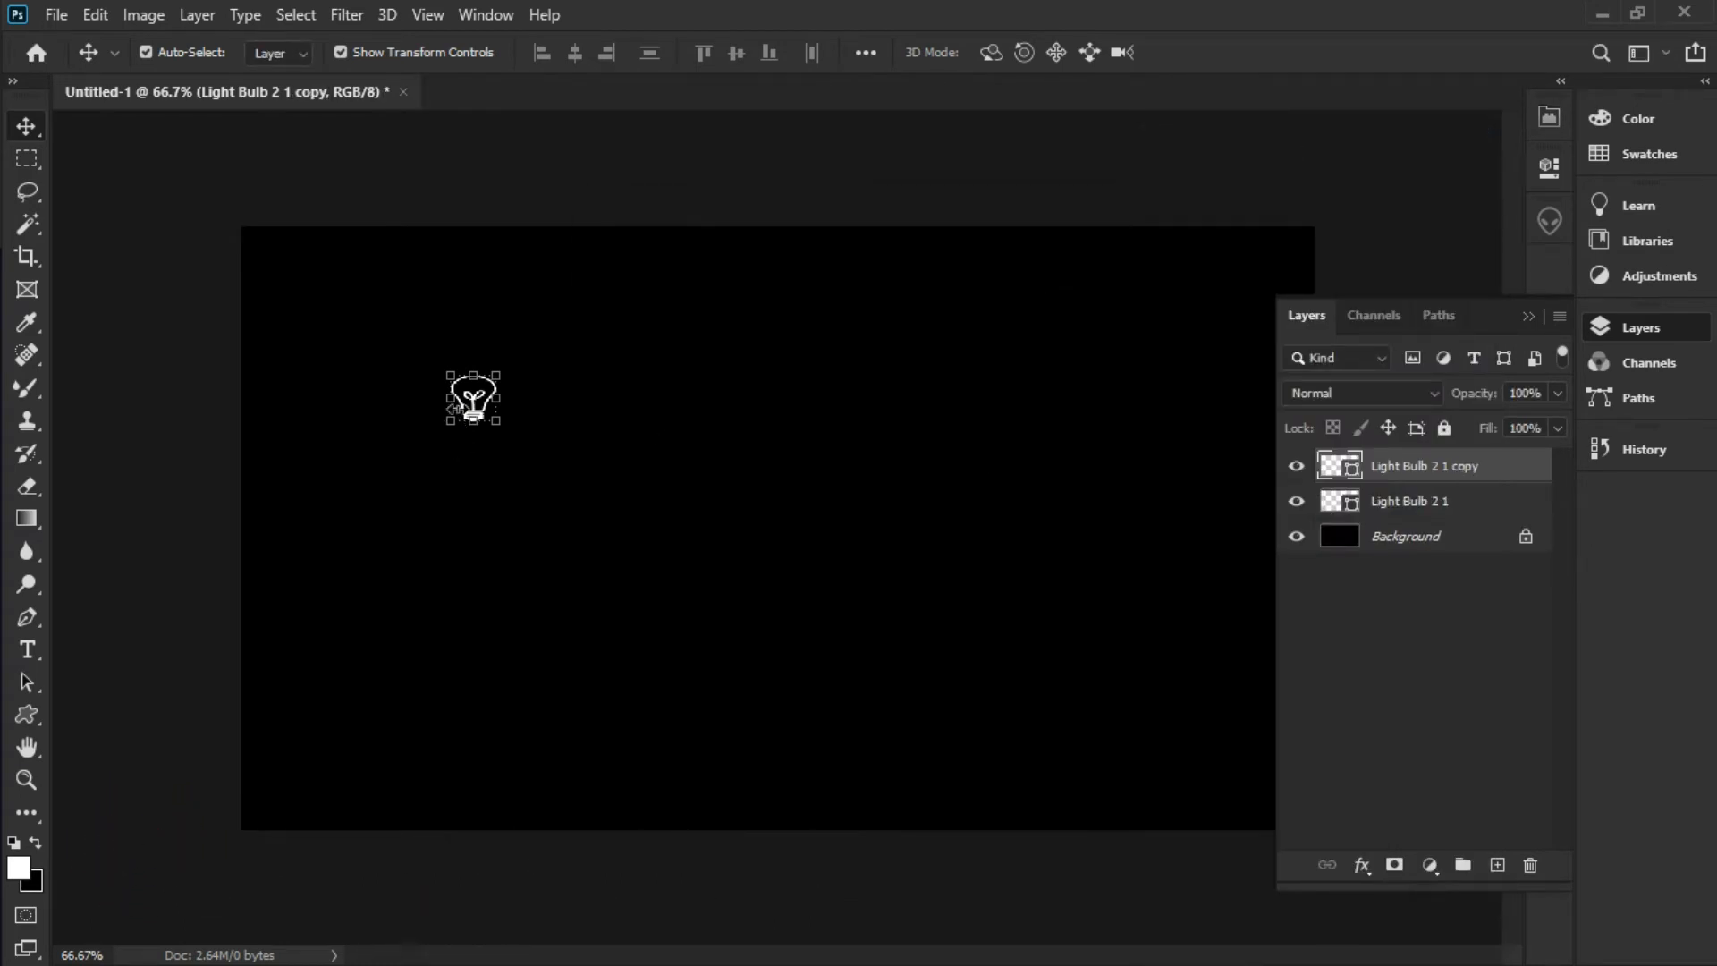
scroll(456, 407, "up", 5)
left_click_drag(349, 374, 861, 380)
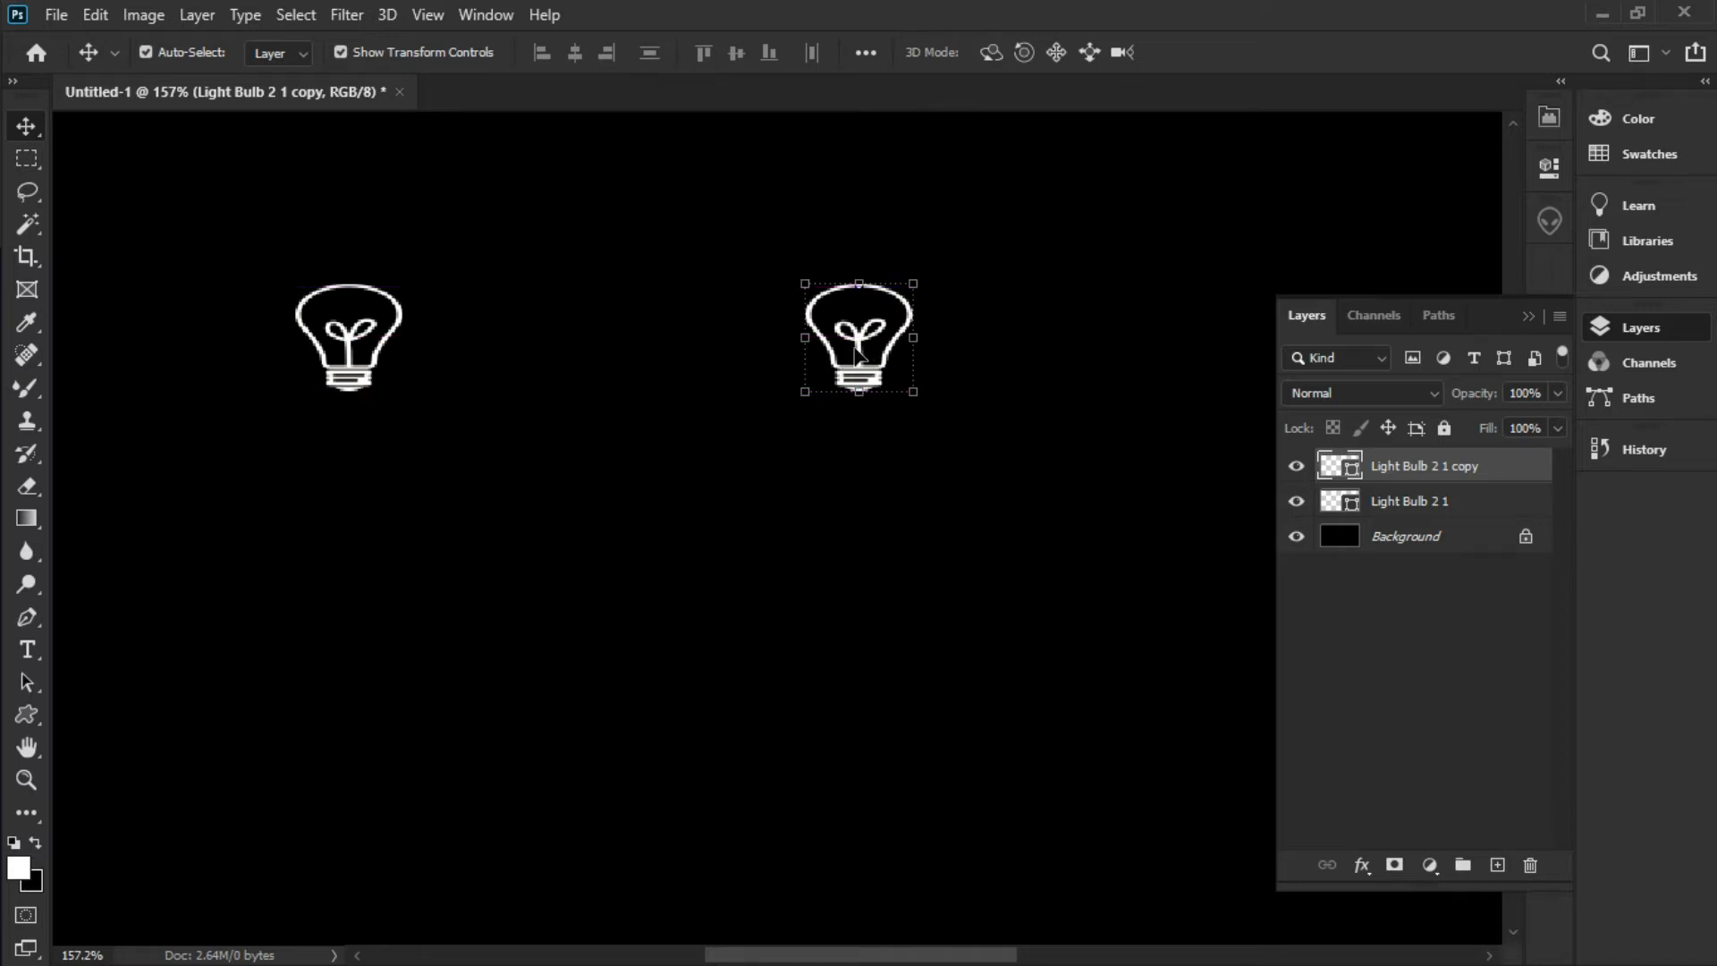
Flip the bulb copy vertically with Free Transform and apply it
left_click(96, 16)
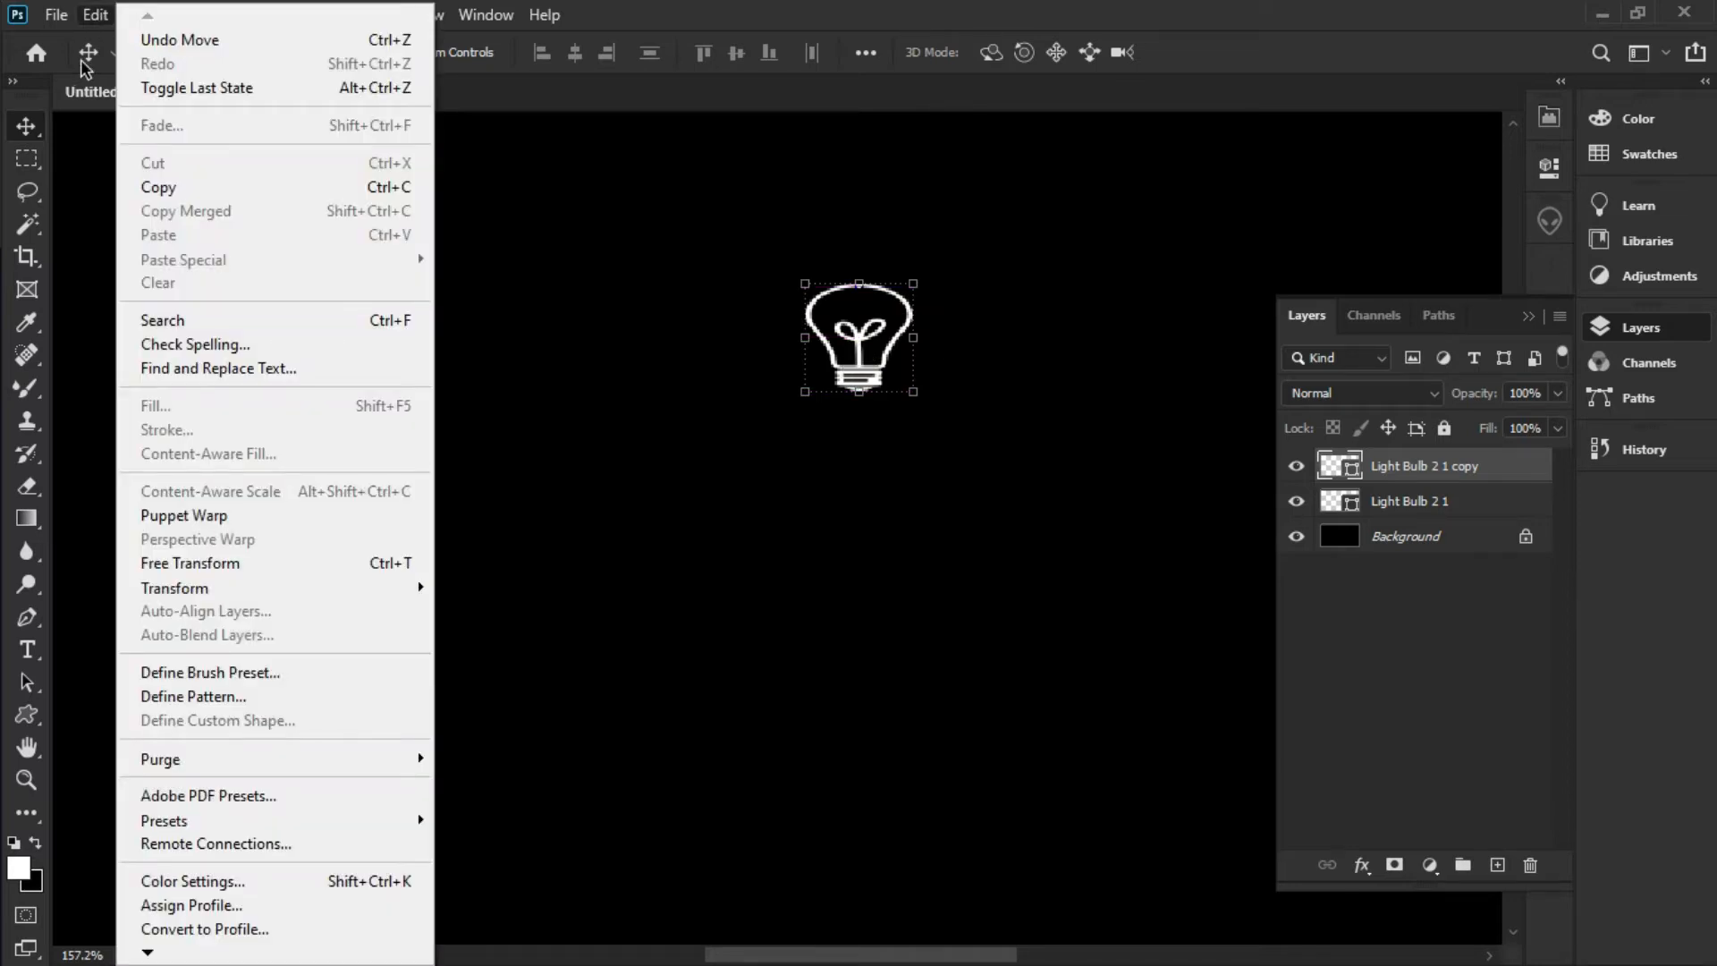
left_click(335, 565)
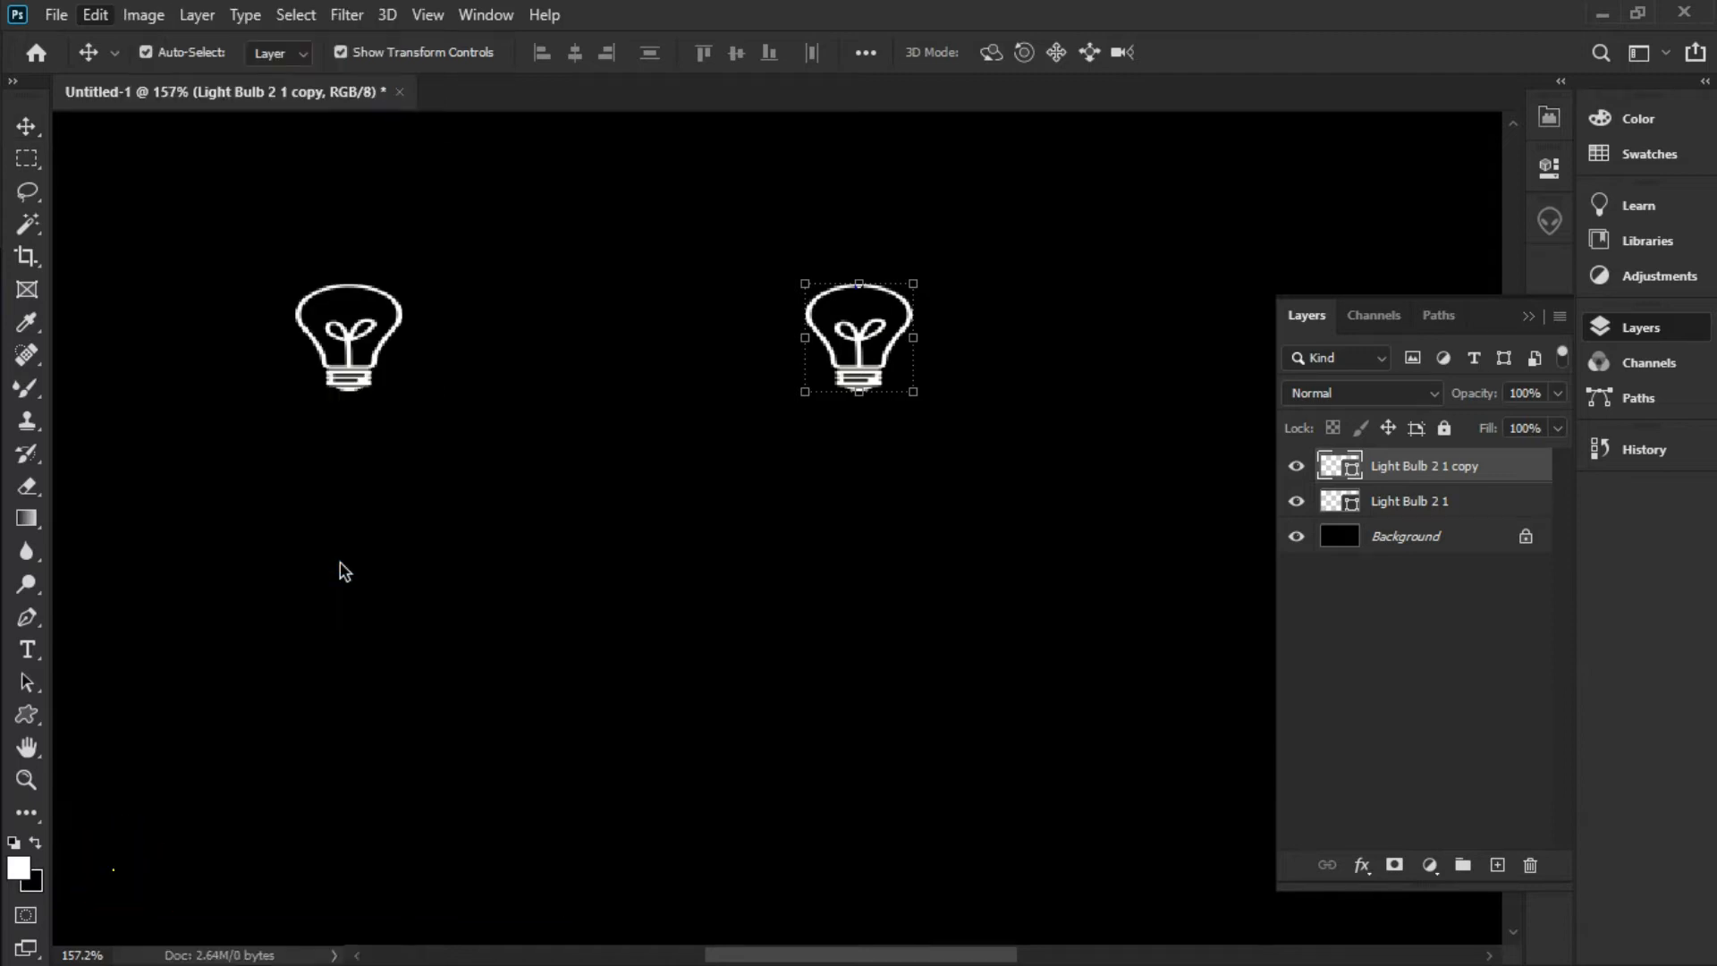
right_click(855, 334)
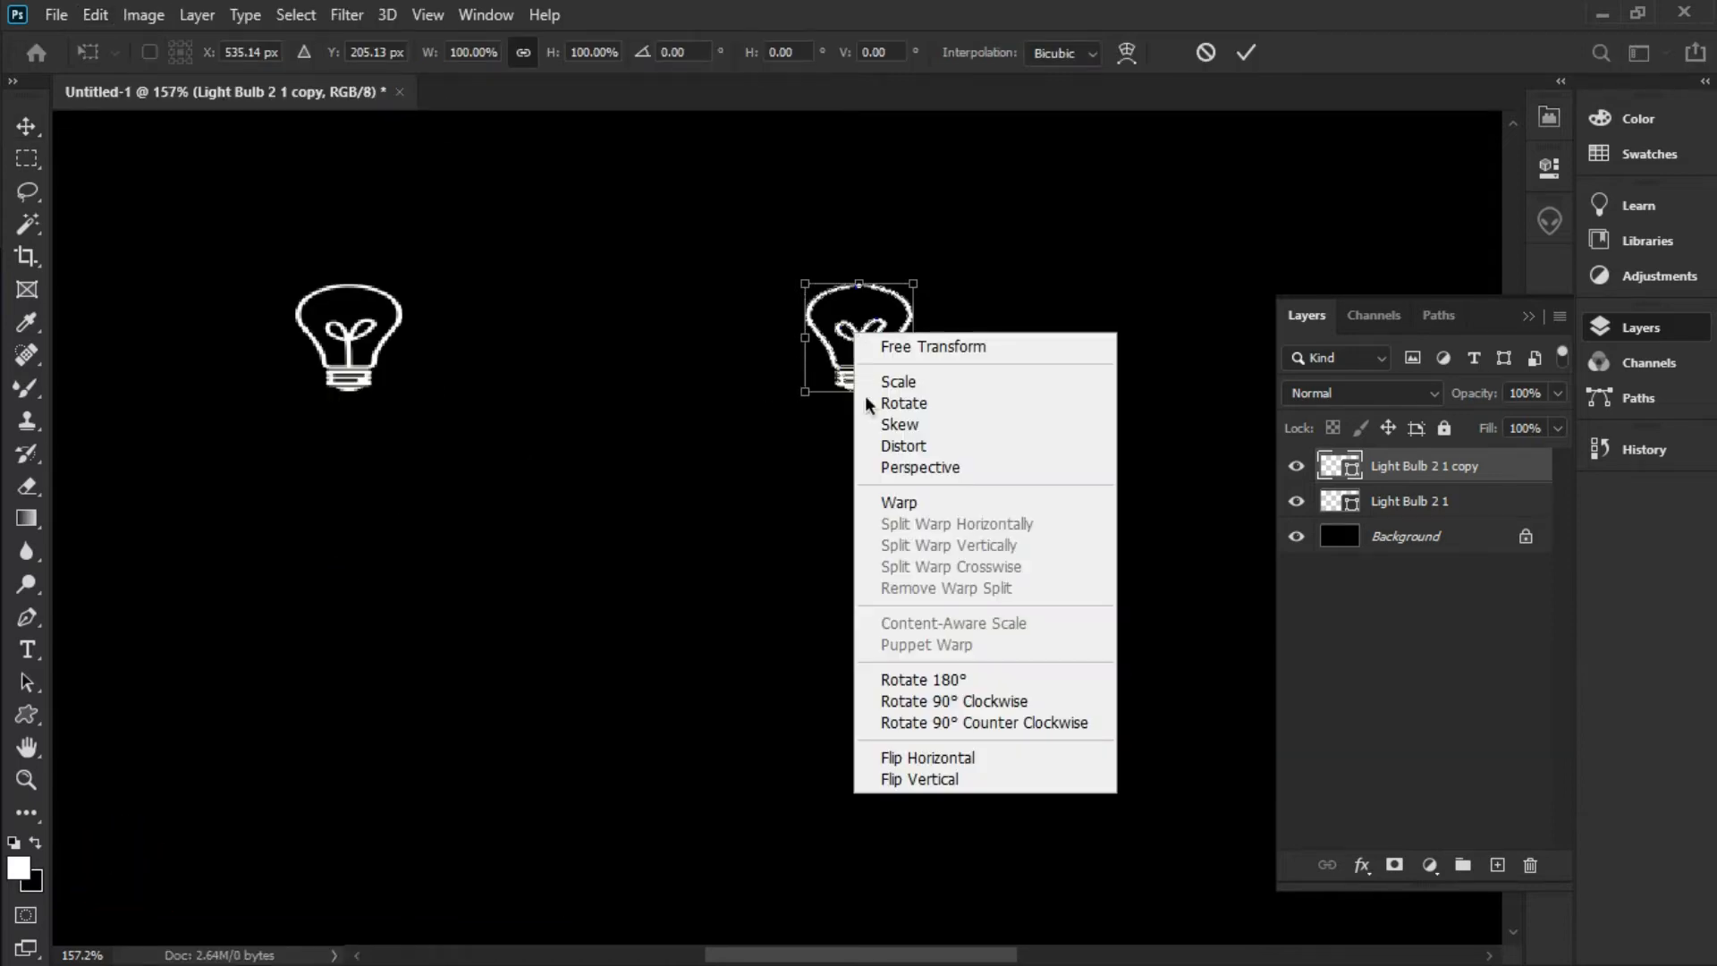
left_click(937, 776)
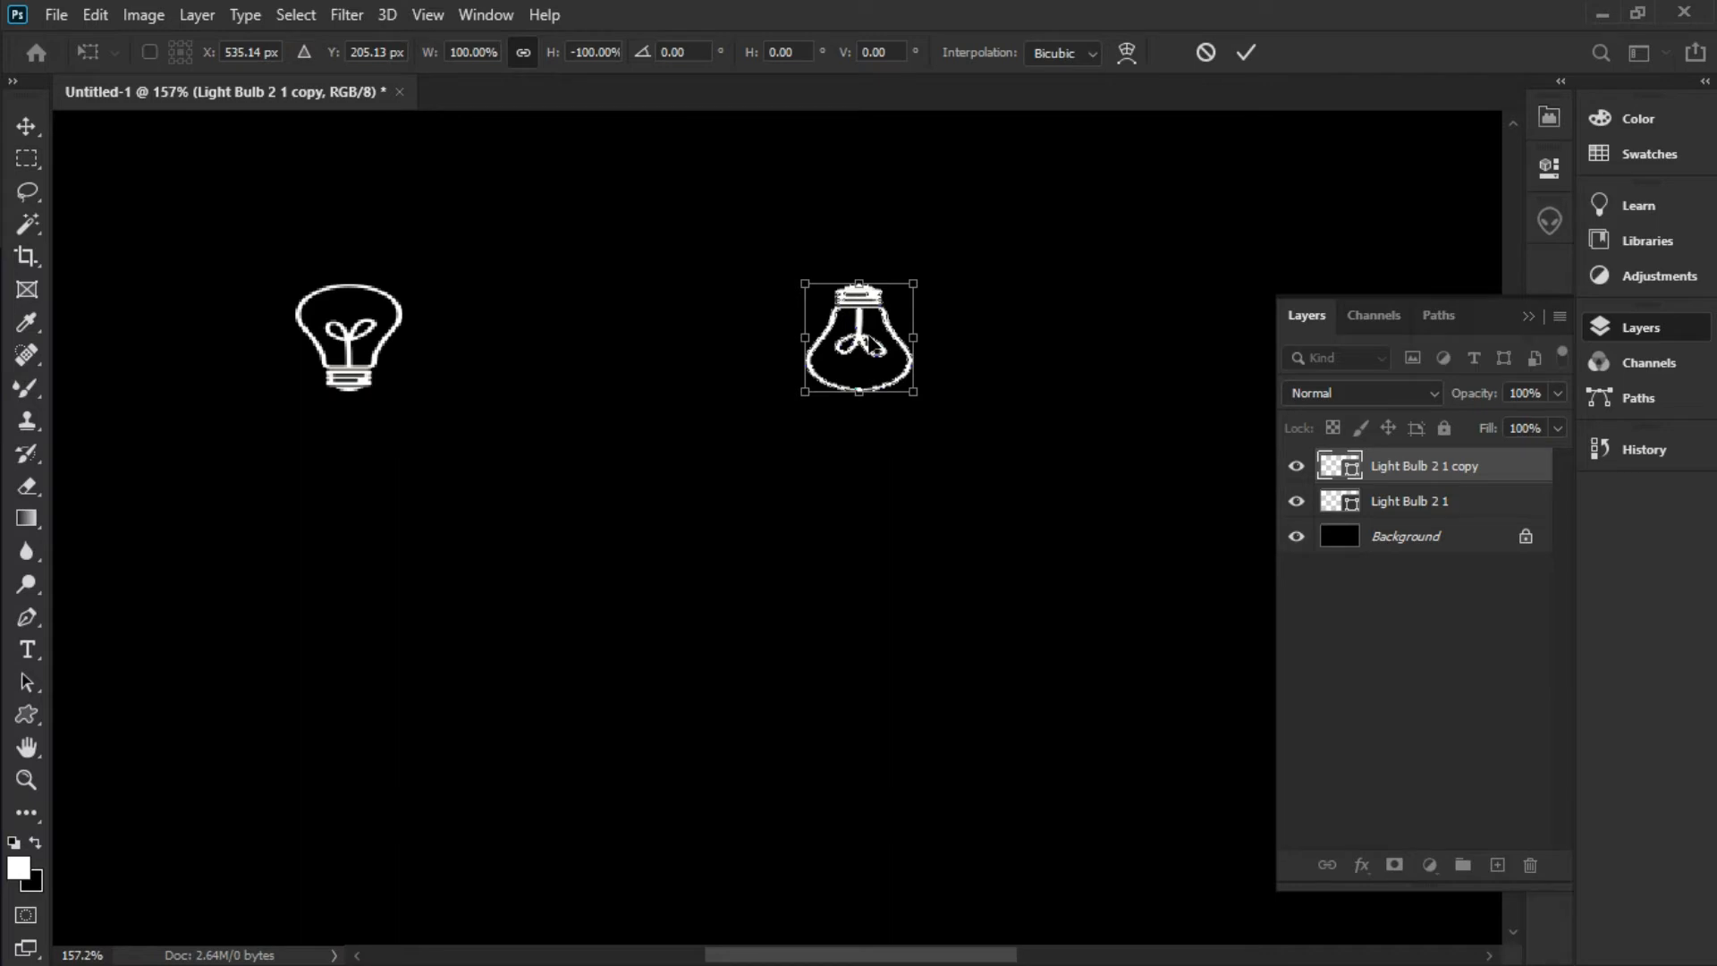
key("Return")
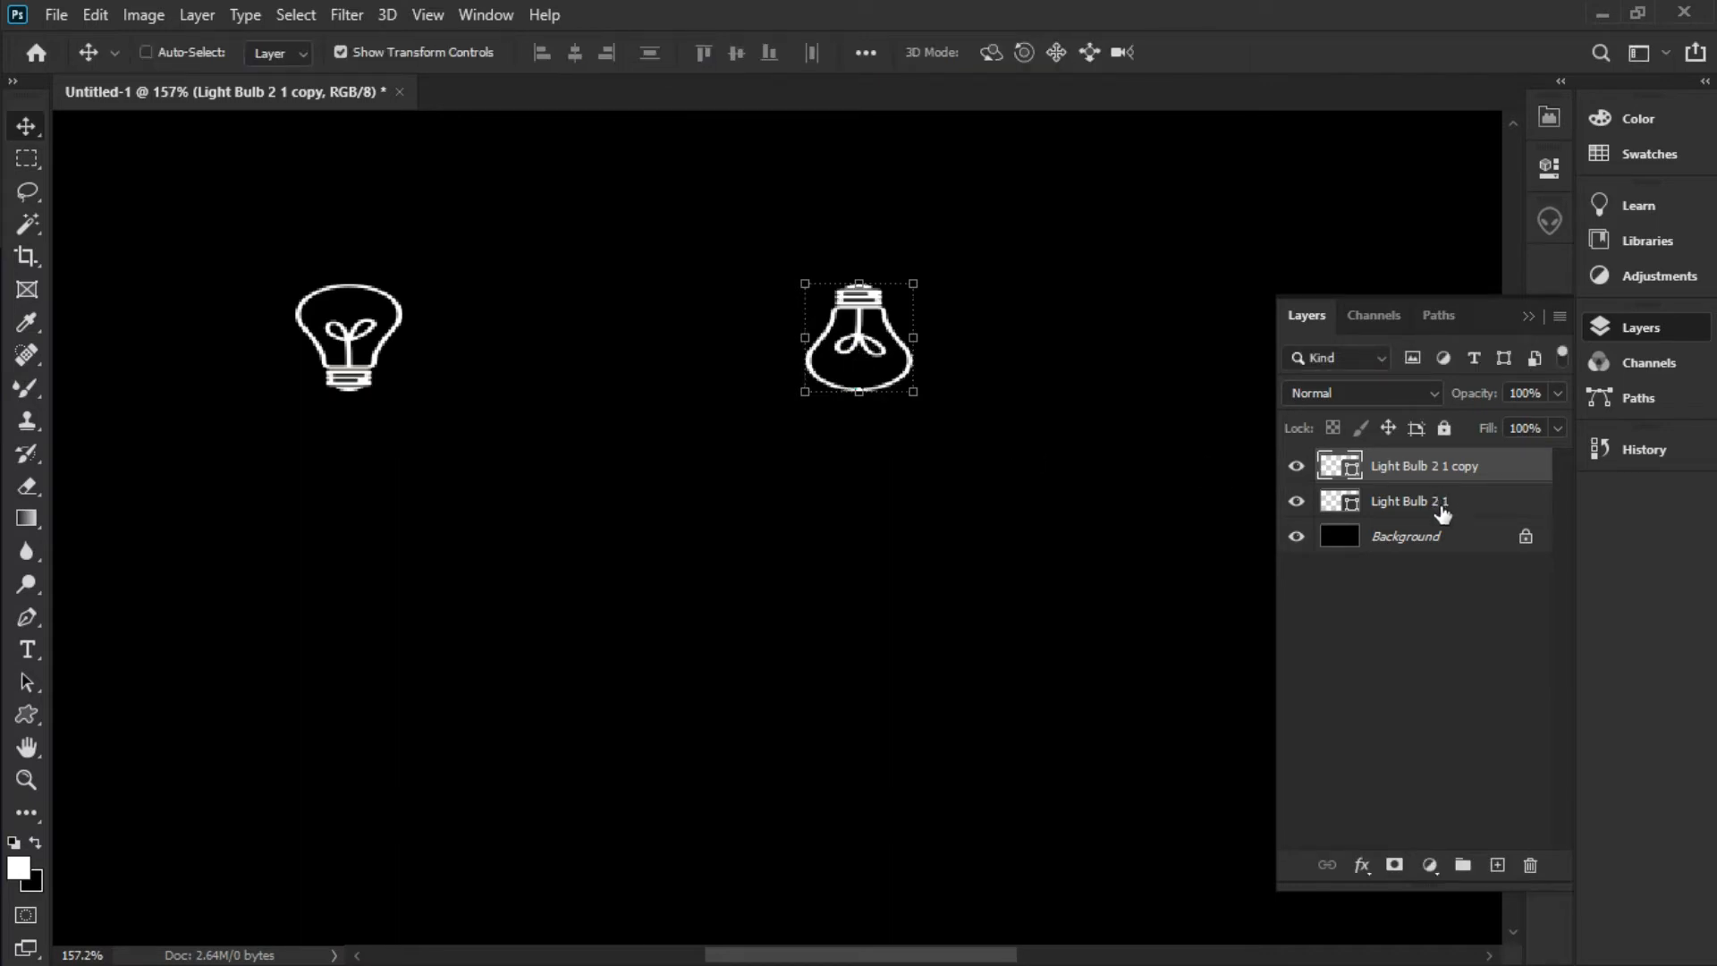
Select both bulb layers and merge them with Merge Shapes
left_click(1122, 563, "ctrl")
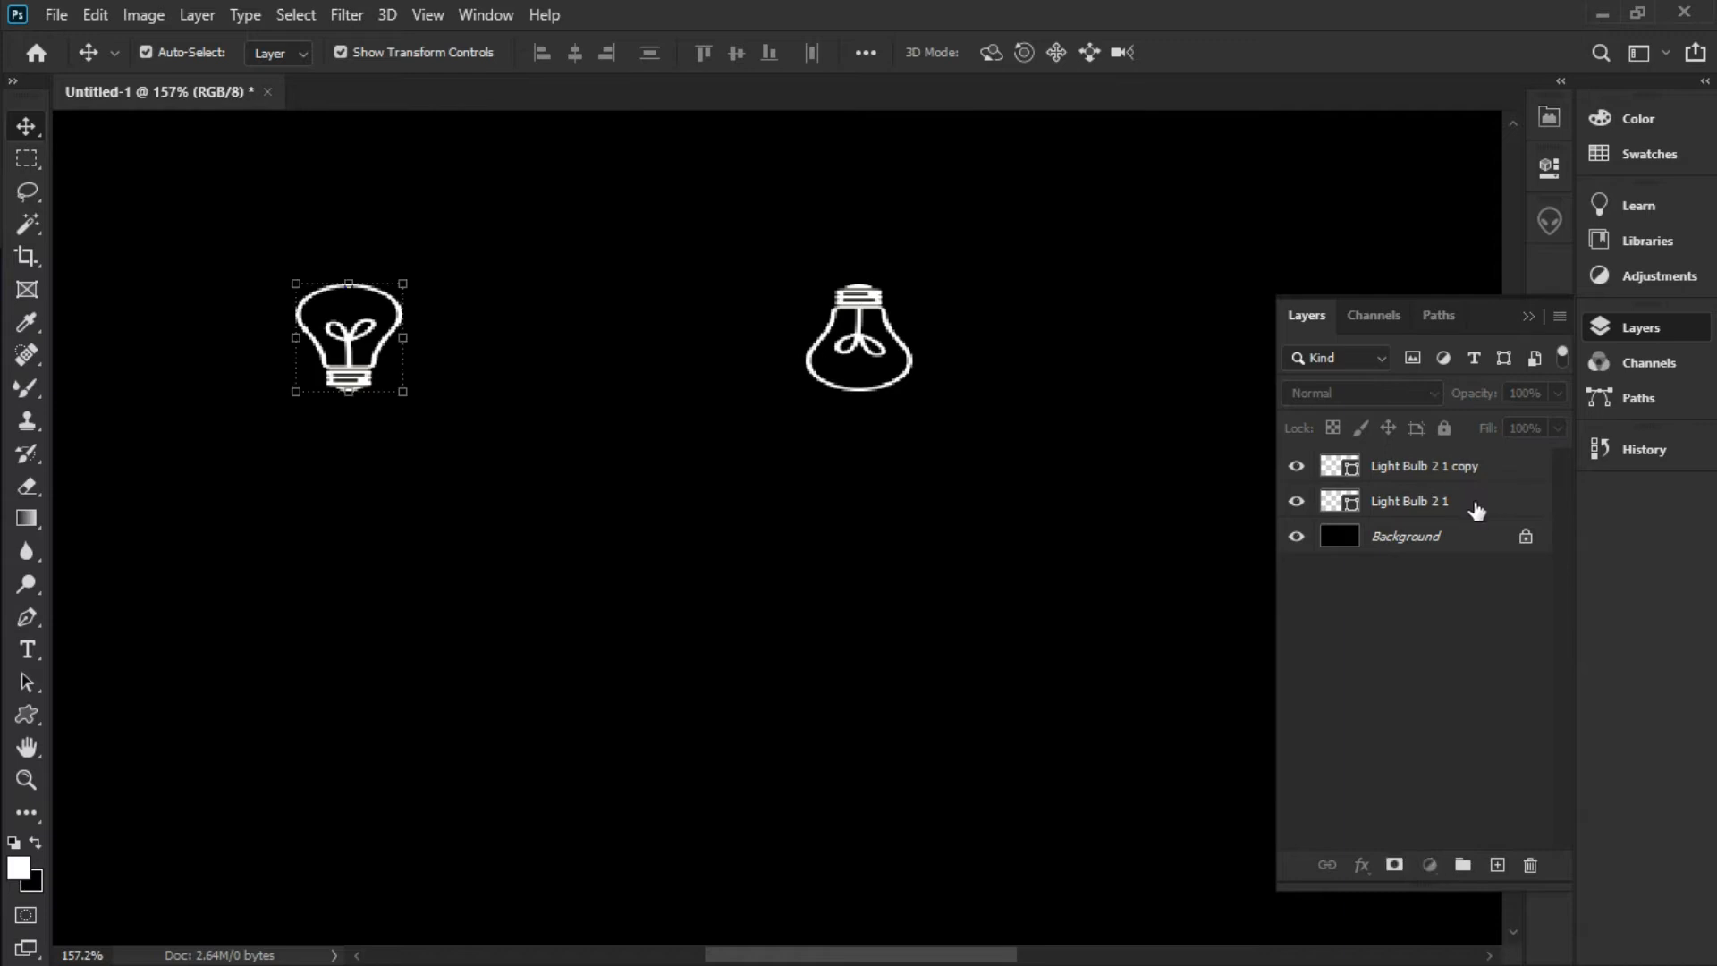
left_click(1473, 502)
left_click(1477, 467, "ctrl")
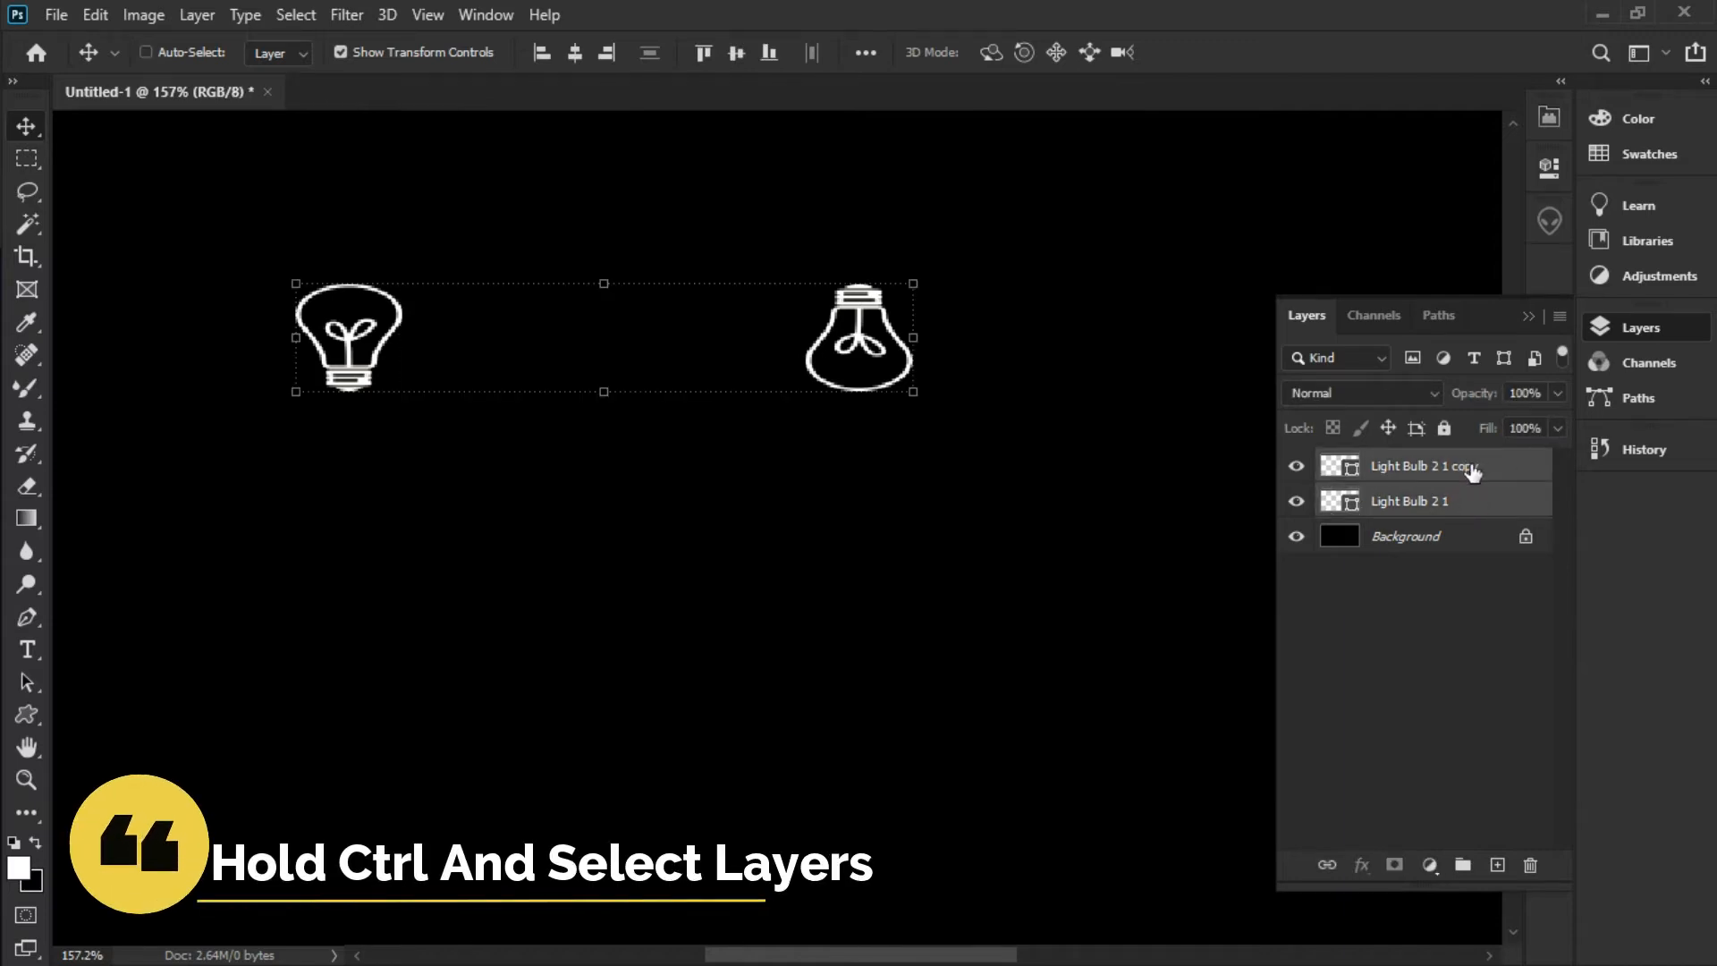
left_click(1558, 318)
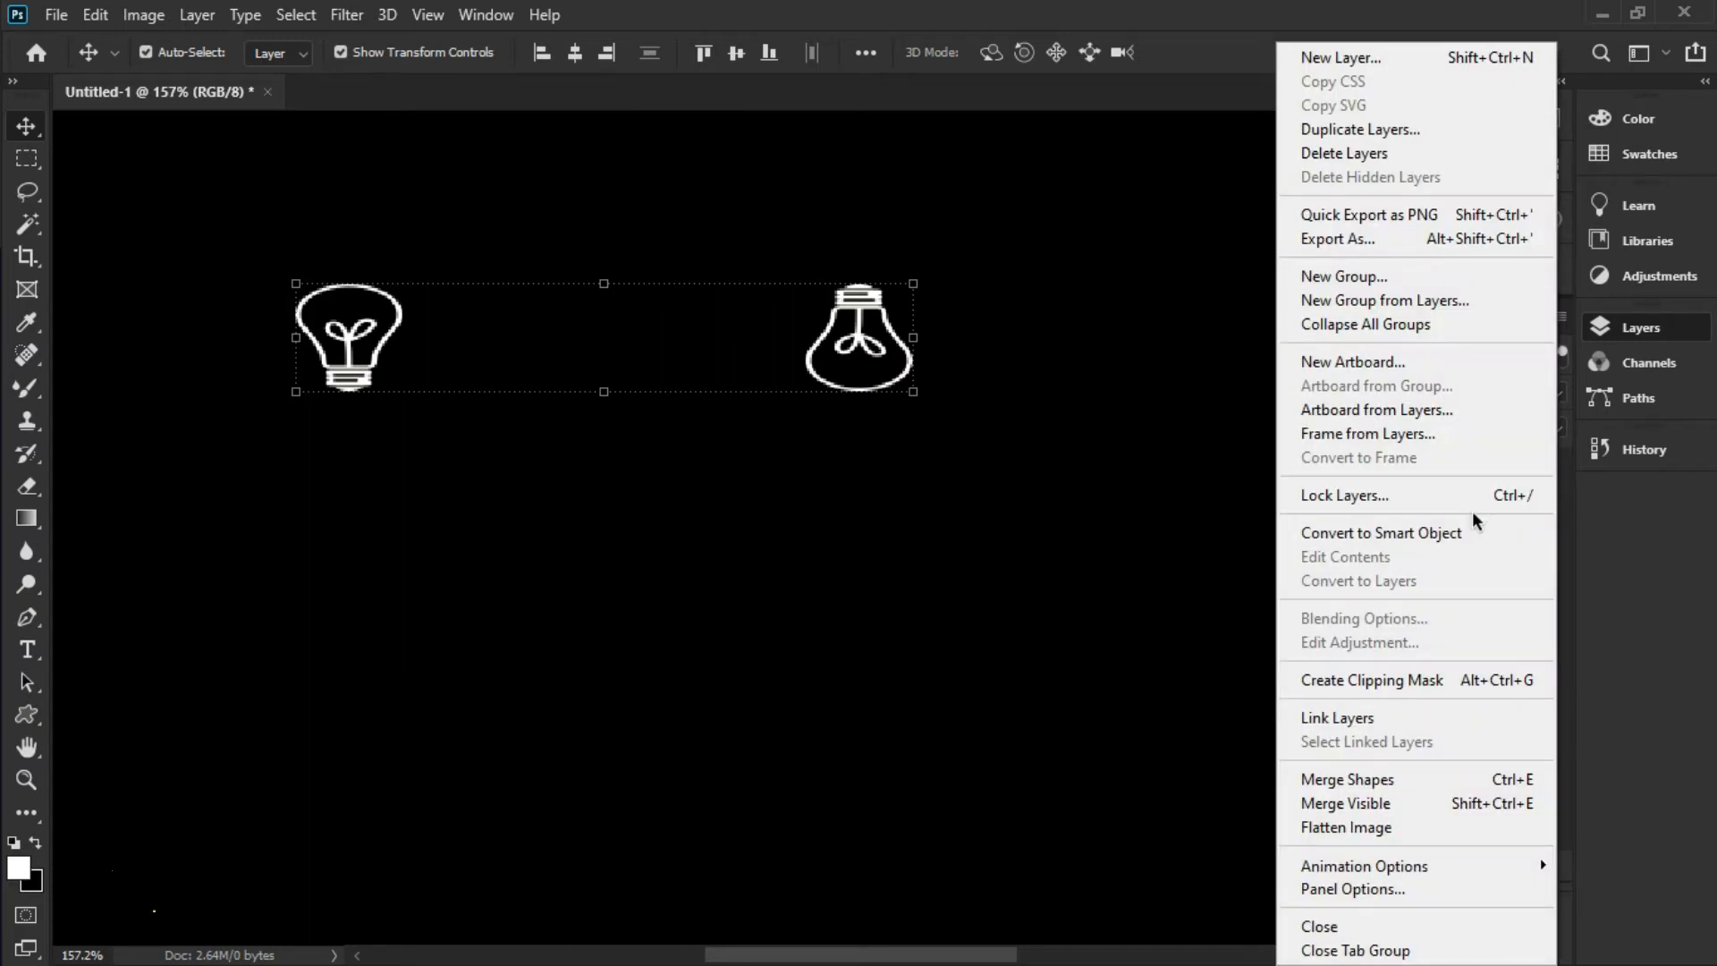
left_click(1345, 779)
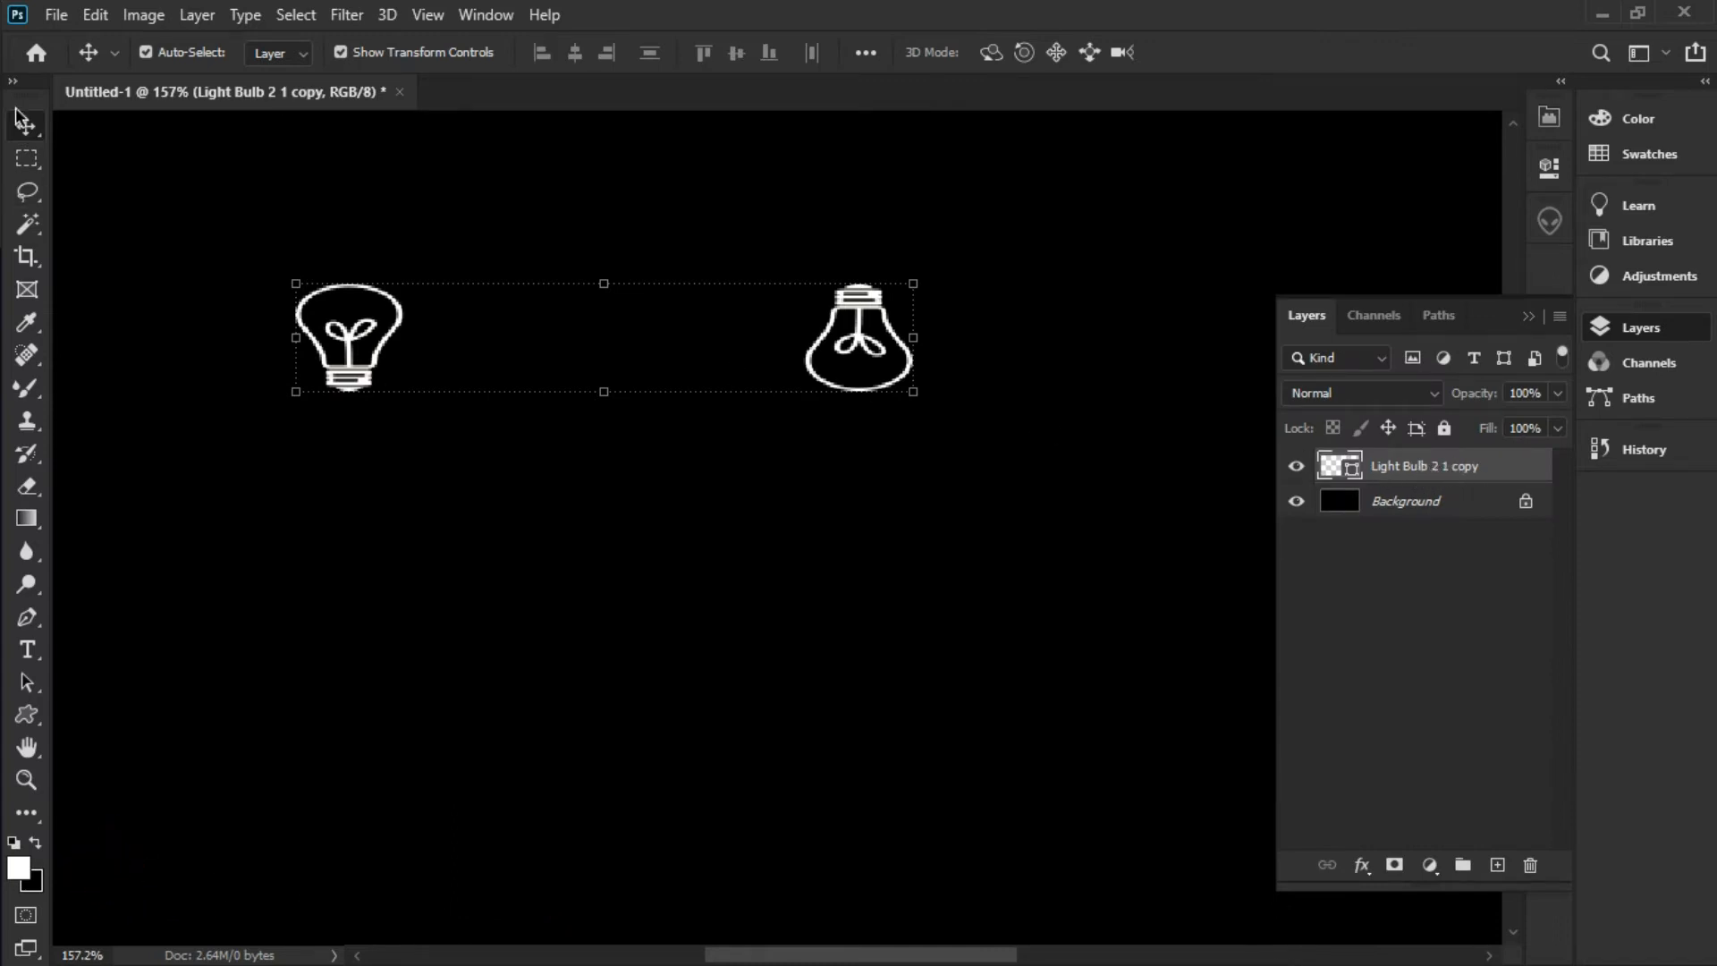
Rotate the merged bulbs 15 degrees with Free Transform and apply it
left_click(96, 16)
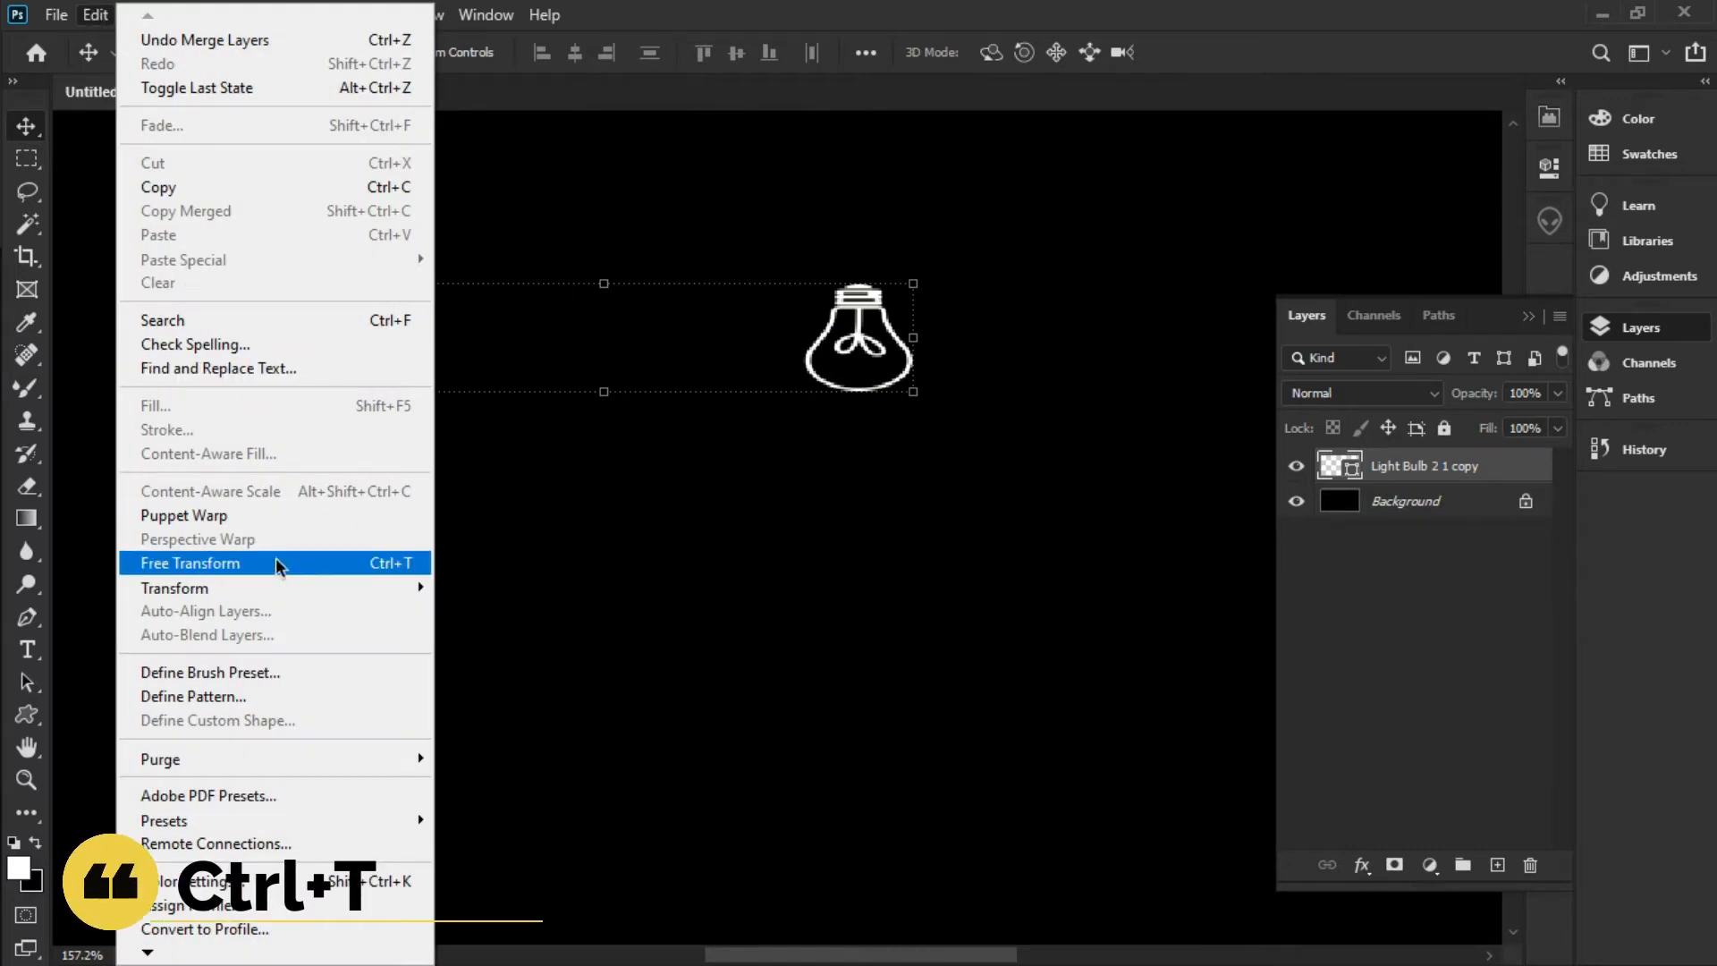
left_click(310, 563)
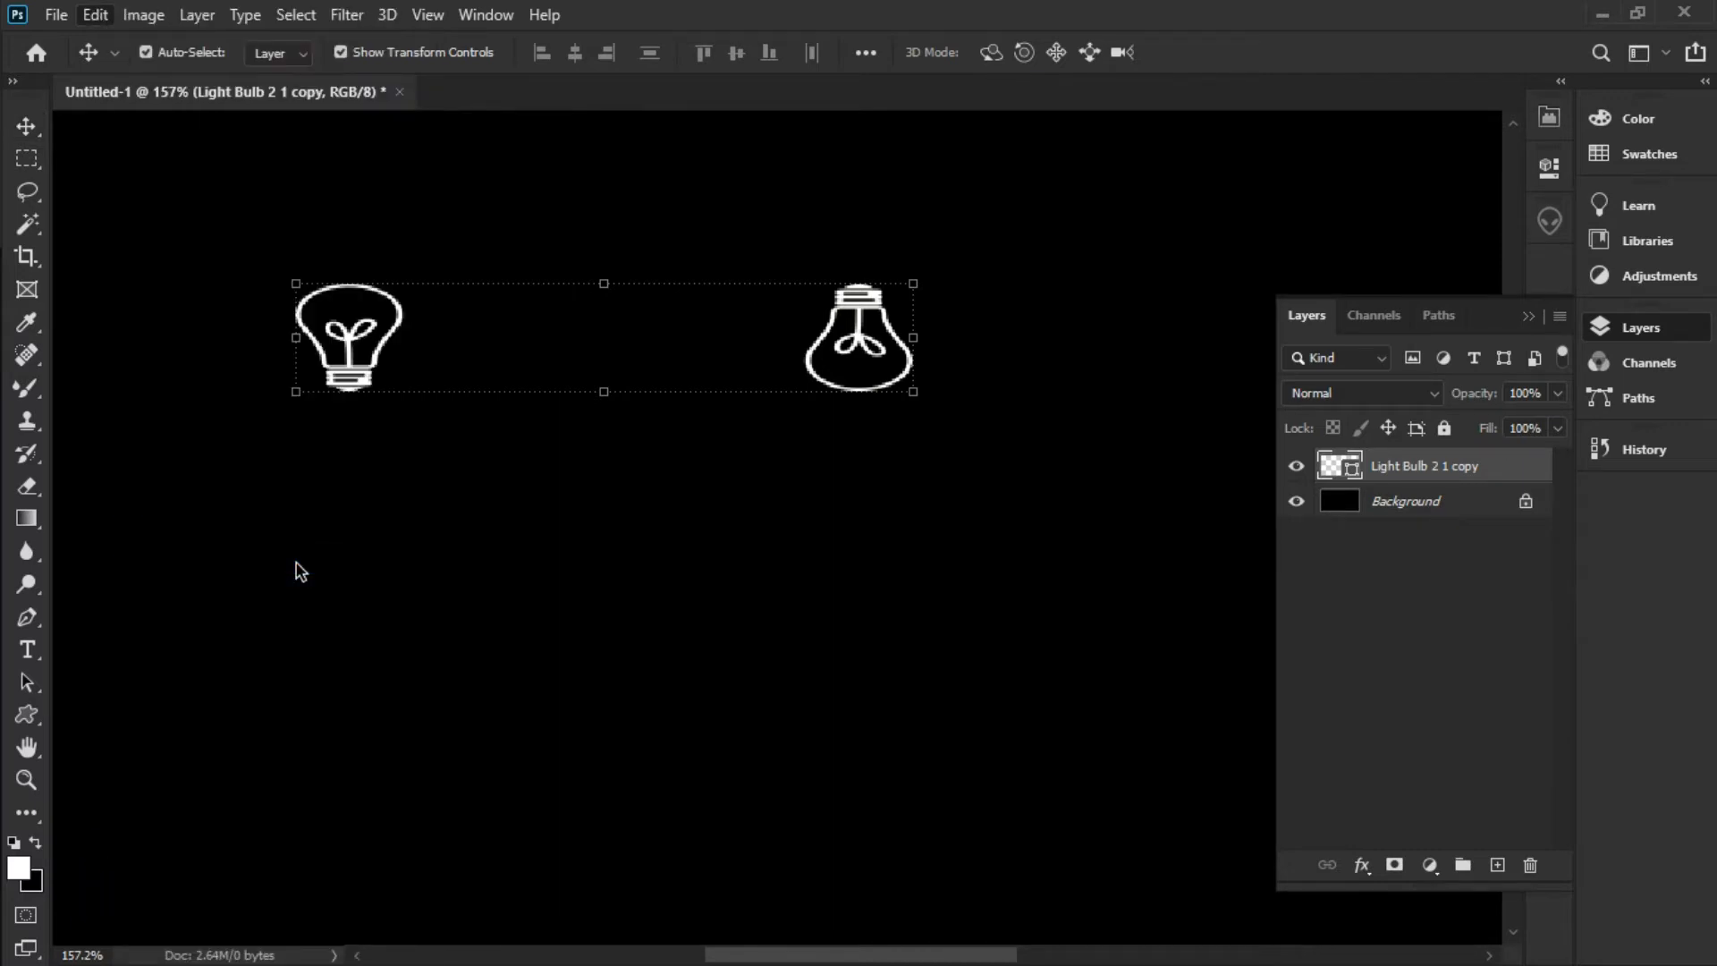
left_click(666, 50)
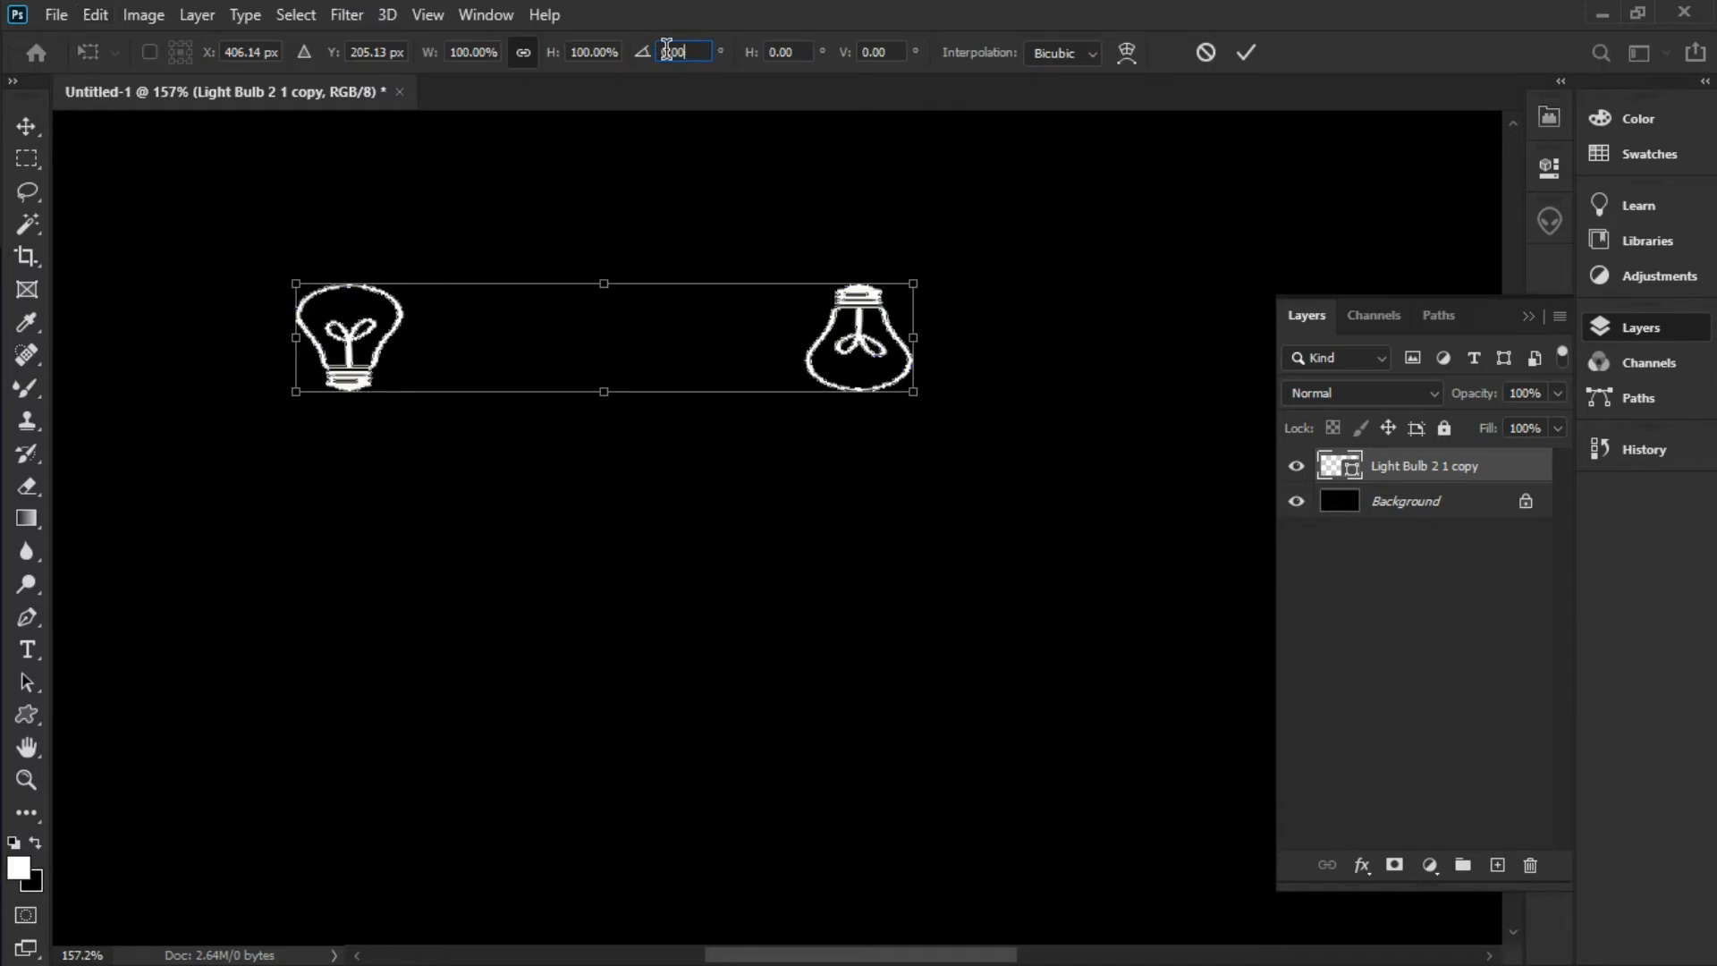
left_click_drag(694, 52, 630, 43)
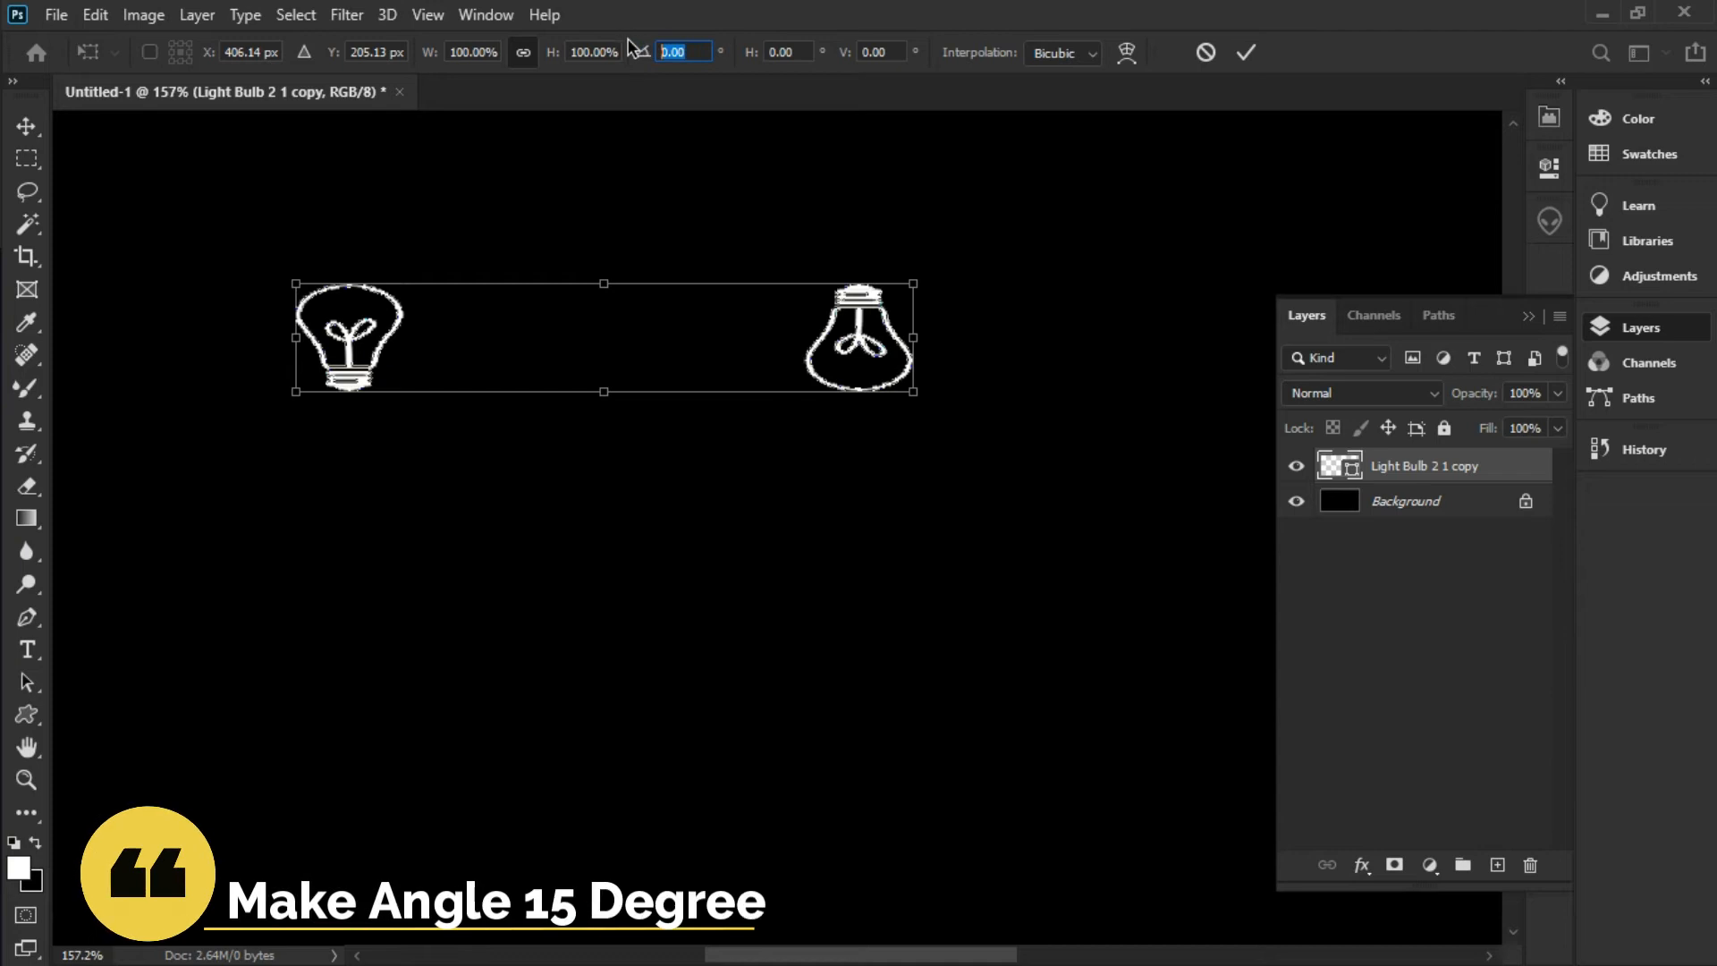
type("15")
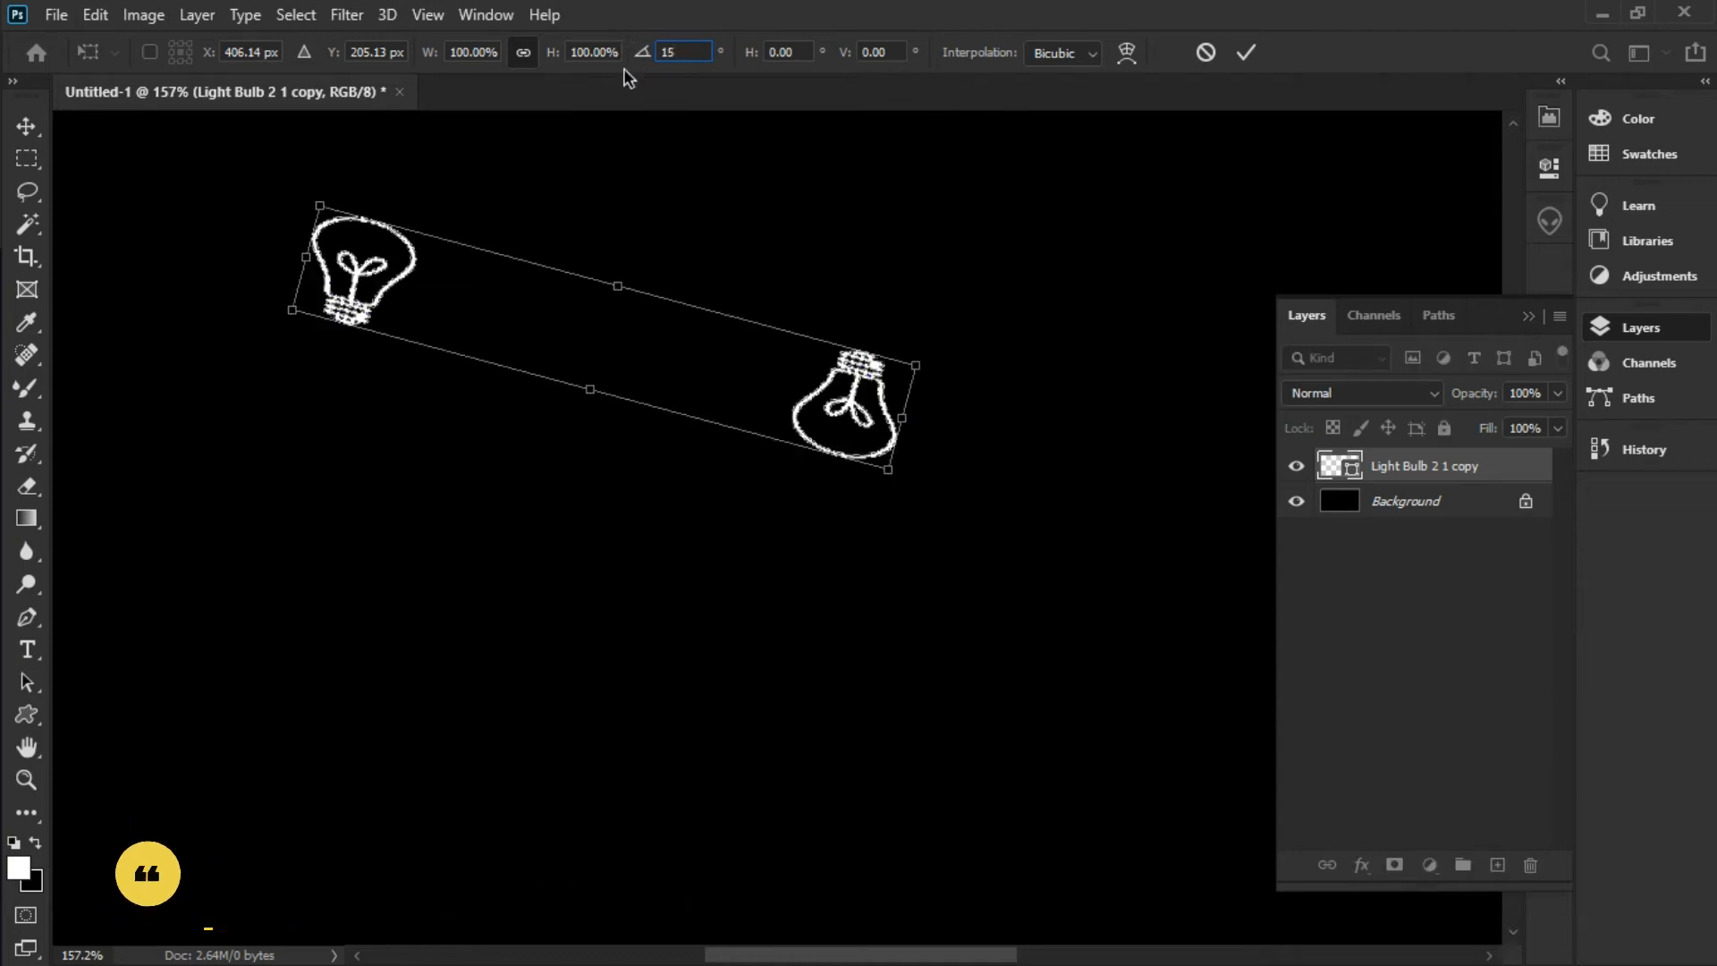
key("Return")
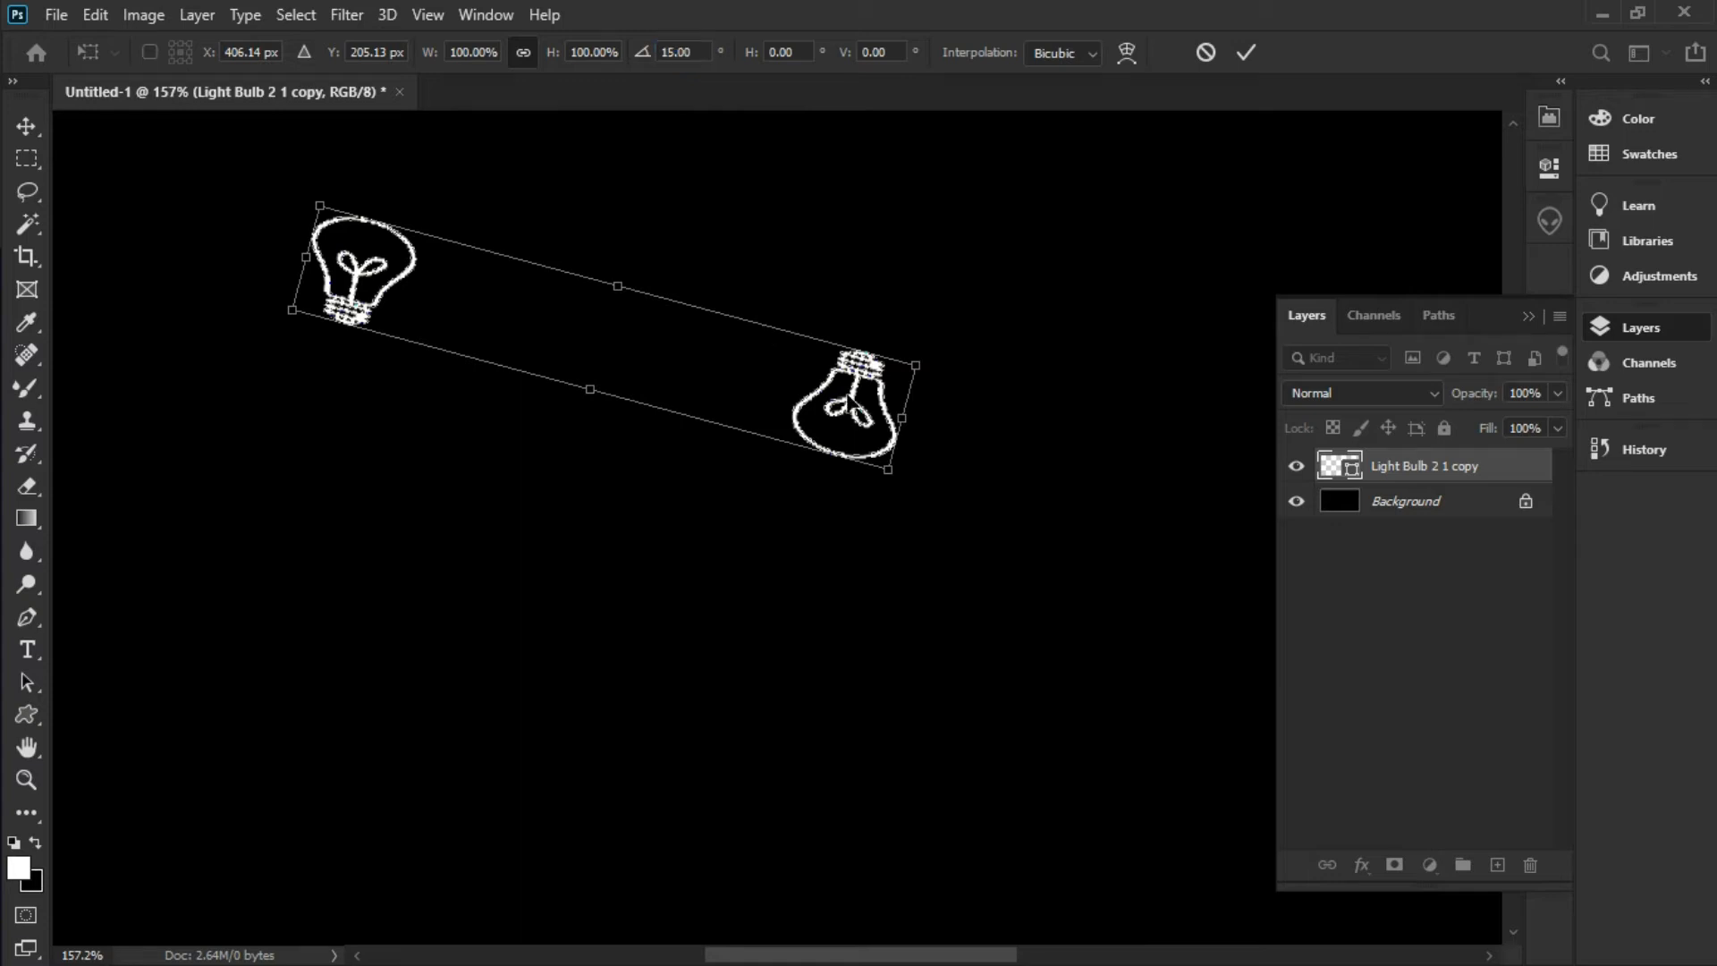
key("Return")
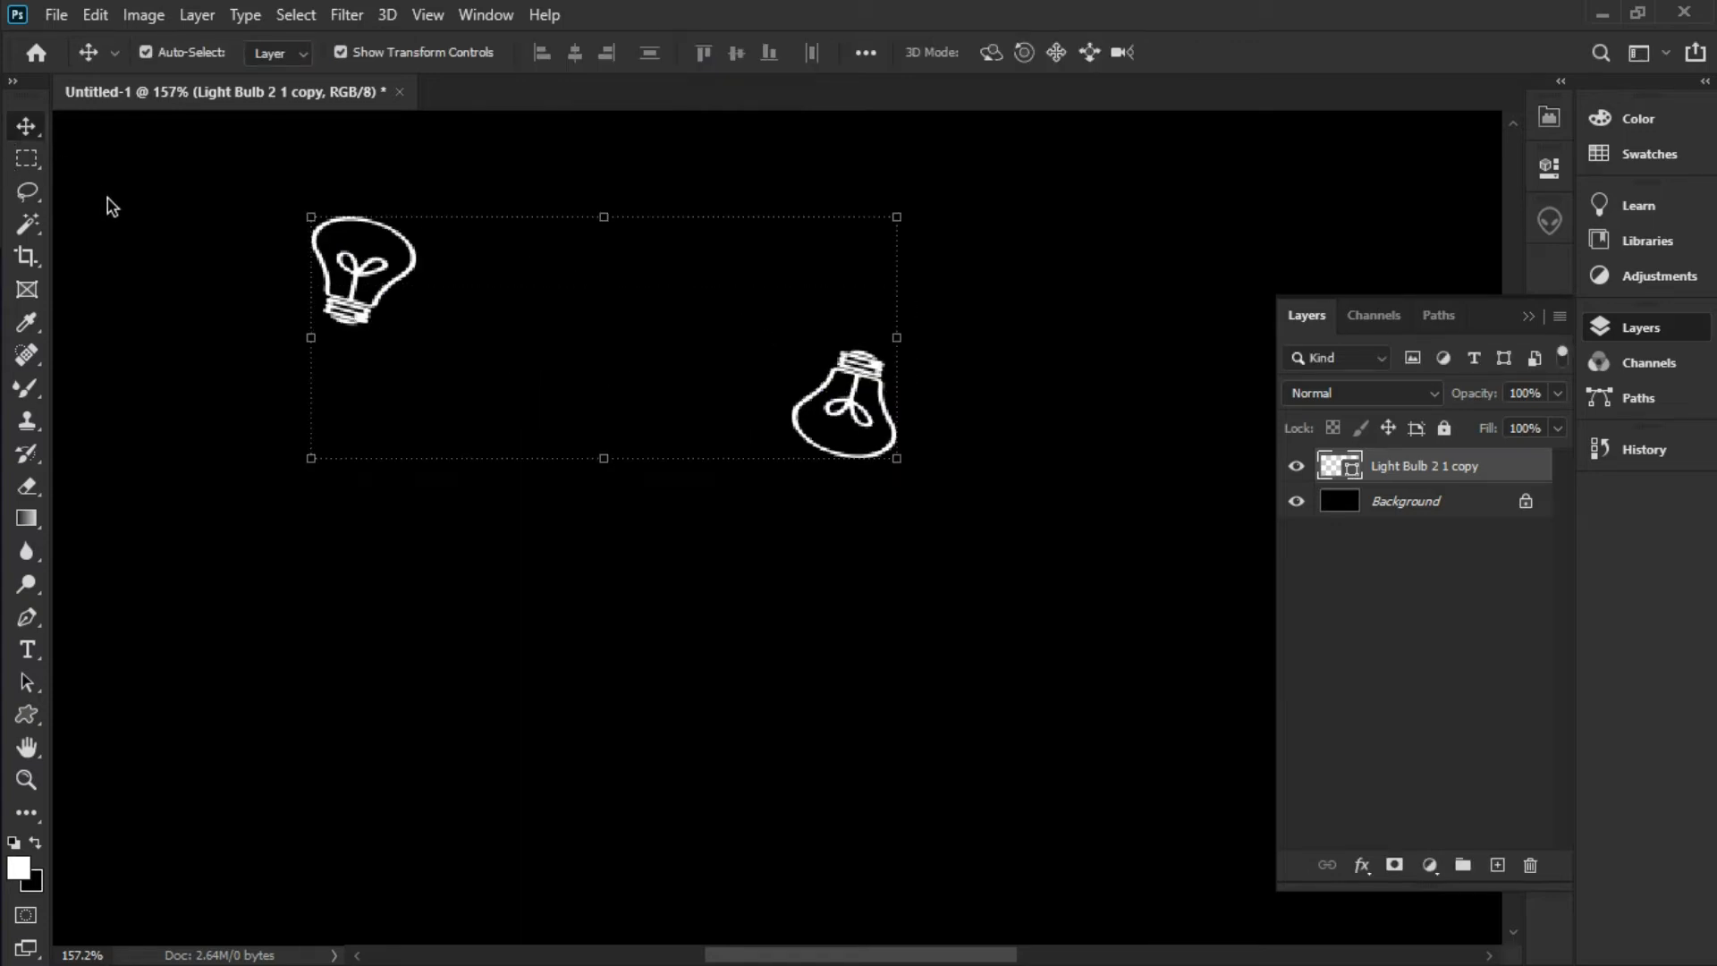
scroll(676, 382, "down", 3)
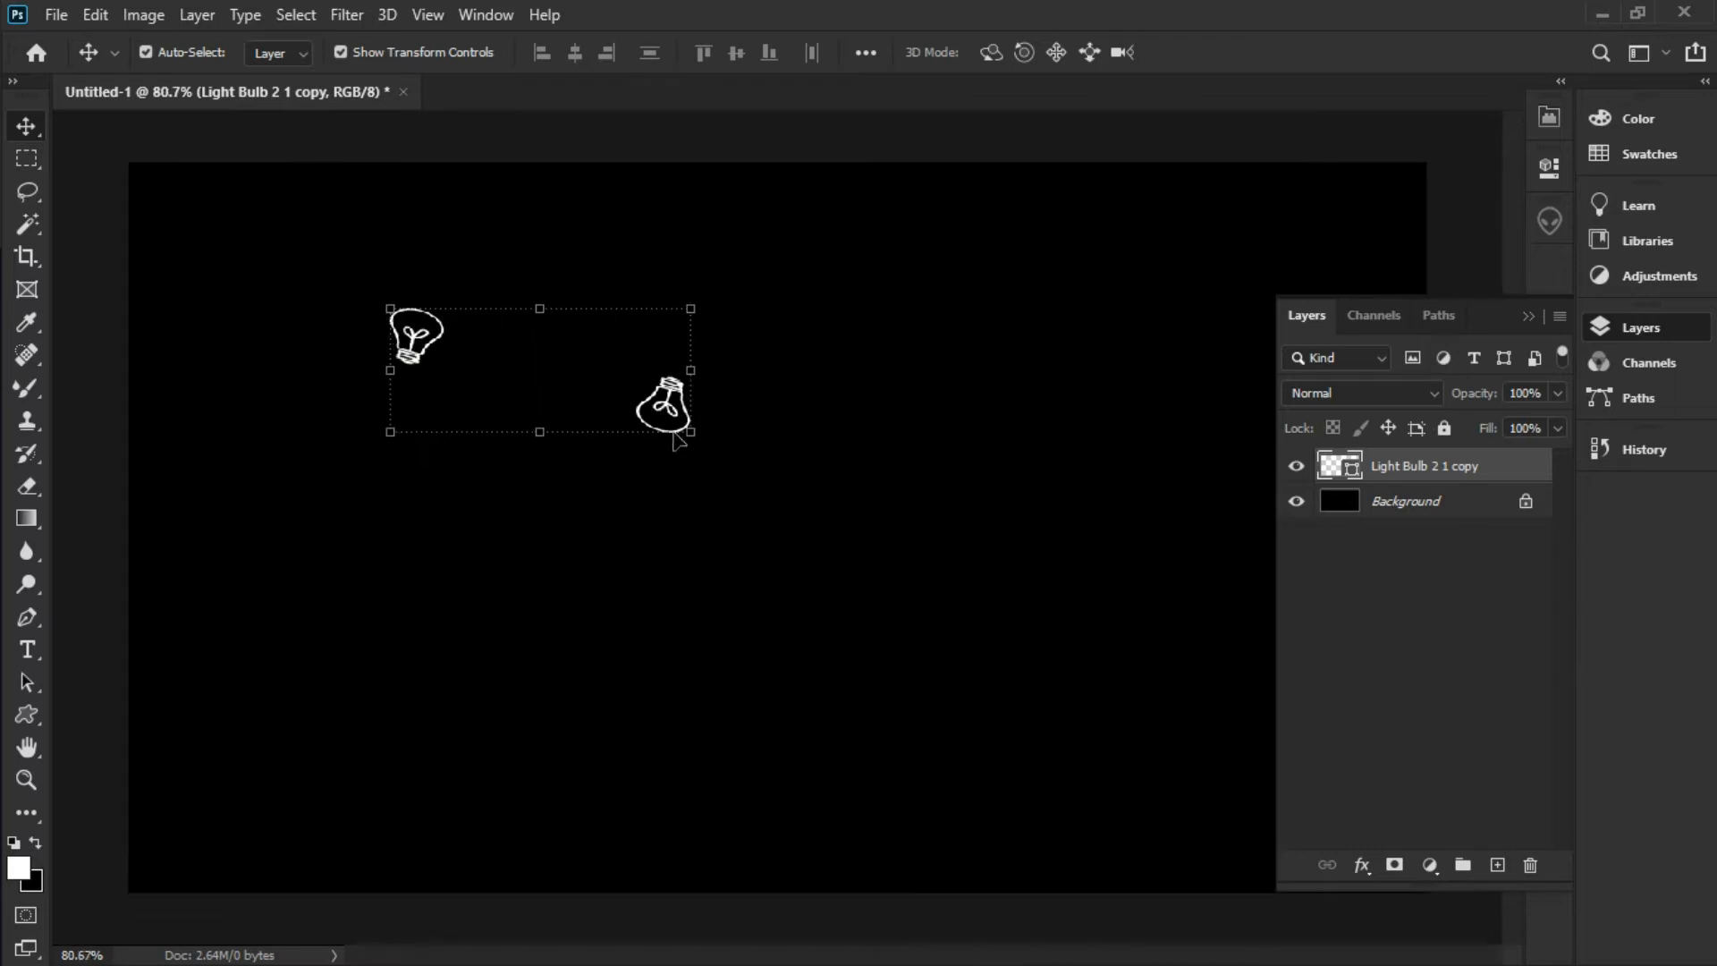
left_click(684, 443)
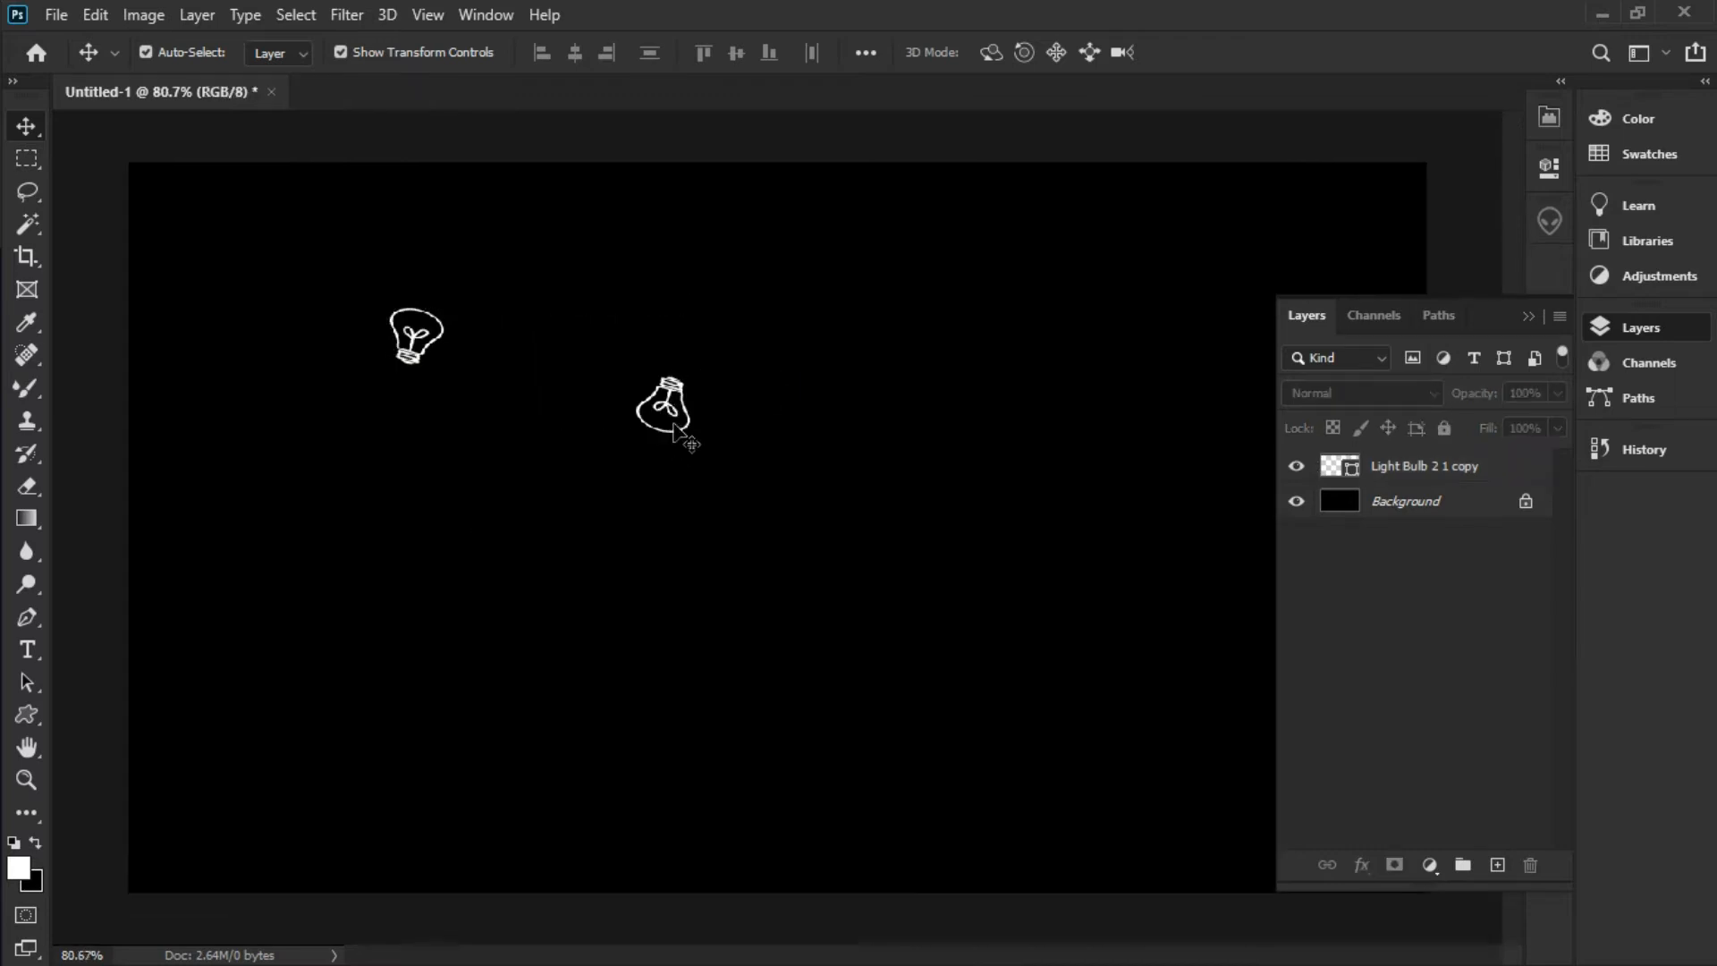
Repeat the 15° duplicate-and-rotate with Ctrl+Shift+Alt+T until the bulb ring closes
left_click(1456, 482)
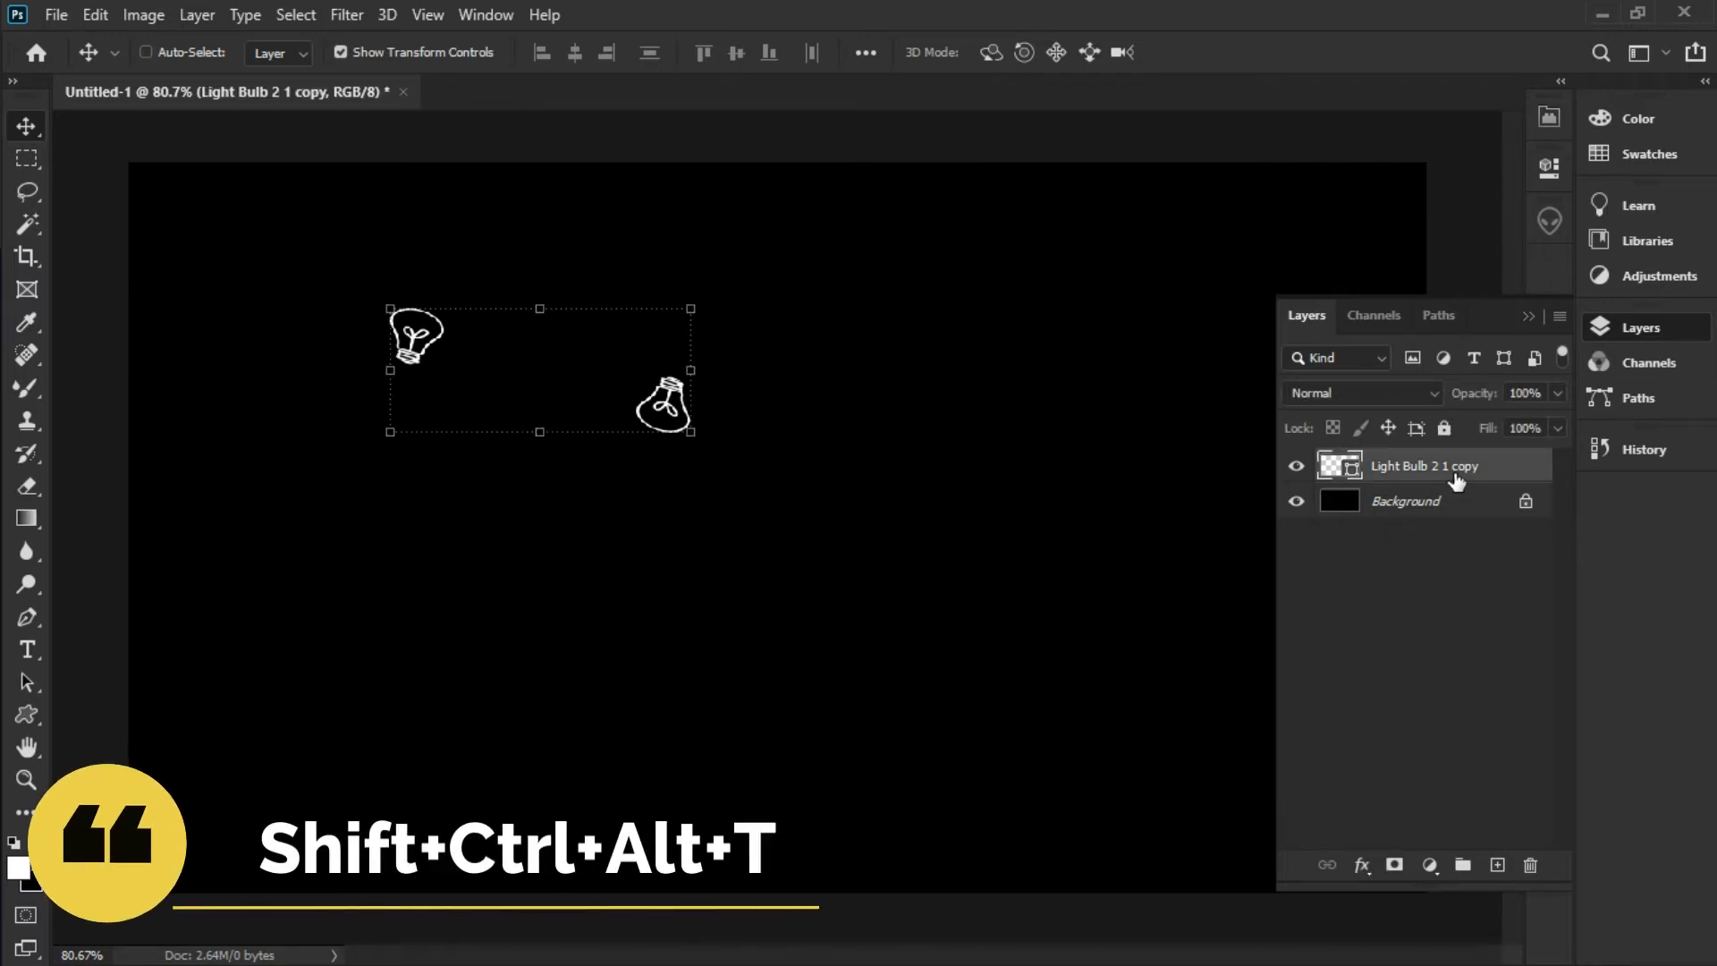
key("ctrl+shift+alt+t")
key("ctrl+shift+alt+t")
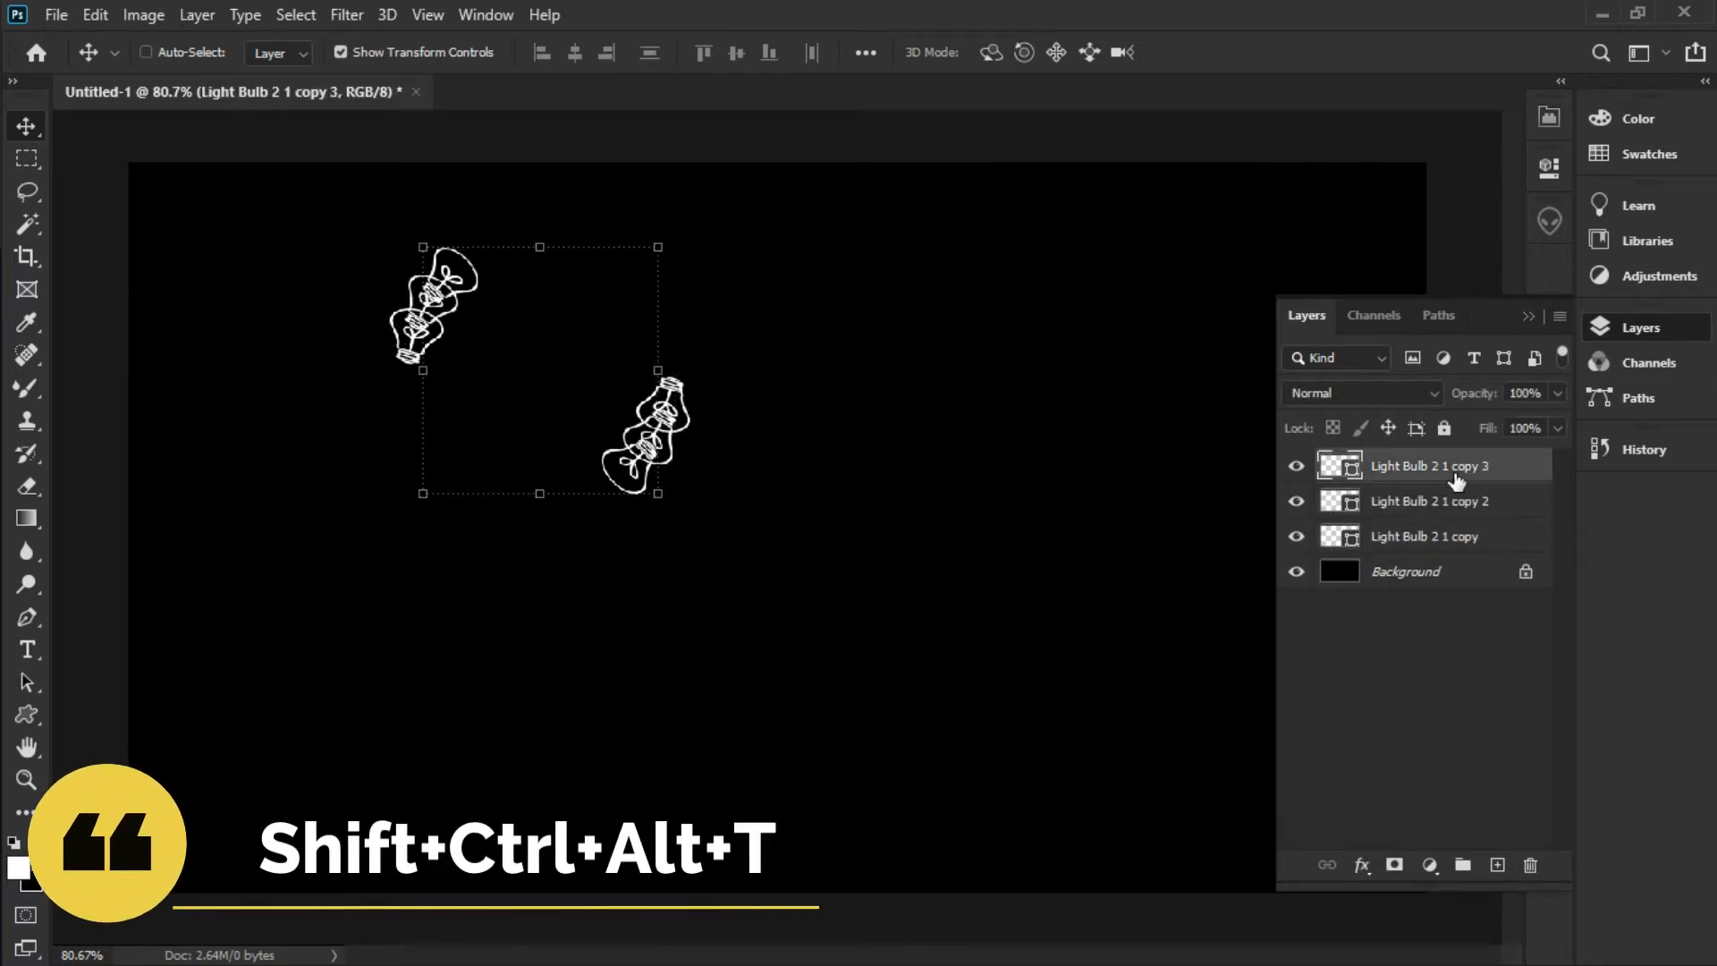
key("ctrl+shift+alt+t")
key("ctrl+shift+alt+t")
key("ctrl+shift+alt+t")
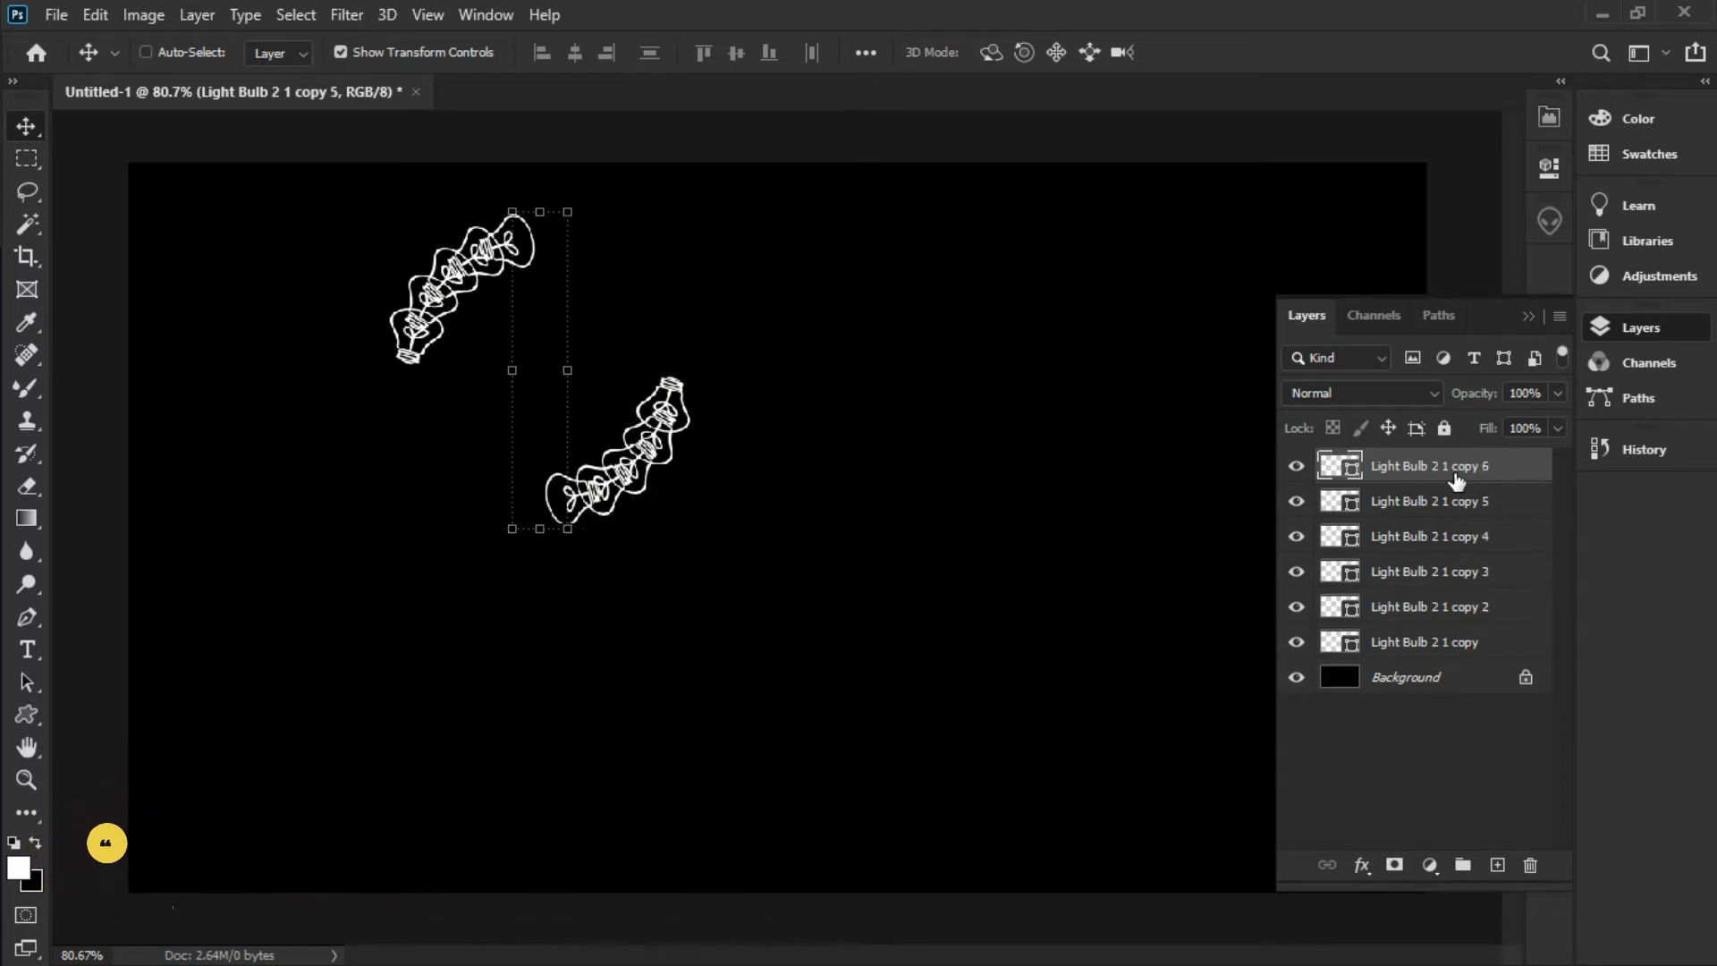
key("ctrl+shift+alt+t")
key("ctrl+shift+alt+t")
key("ctrl+shift+alt+t")
key("ctrl+shift+alt+t")
key("ctrl+shift+alt+t")
key("ctrl+shift+alt+t")
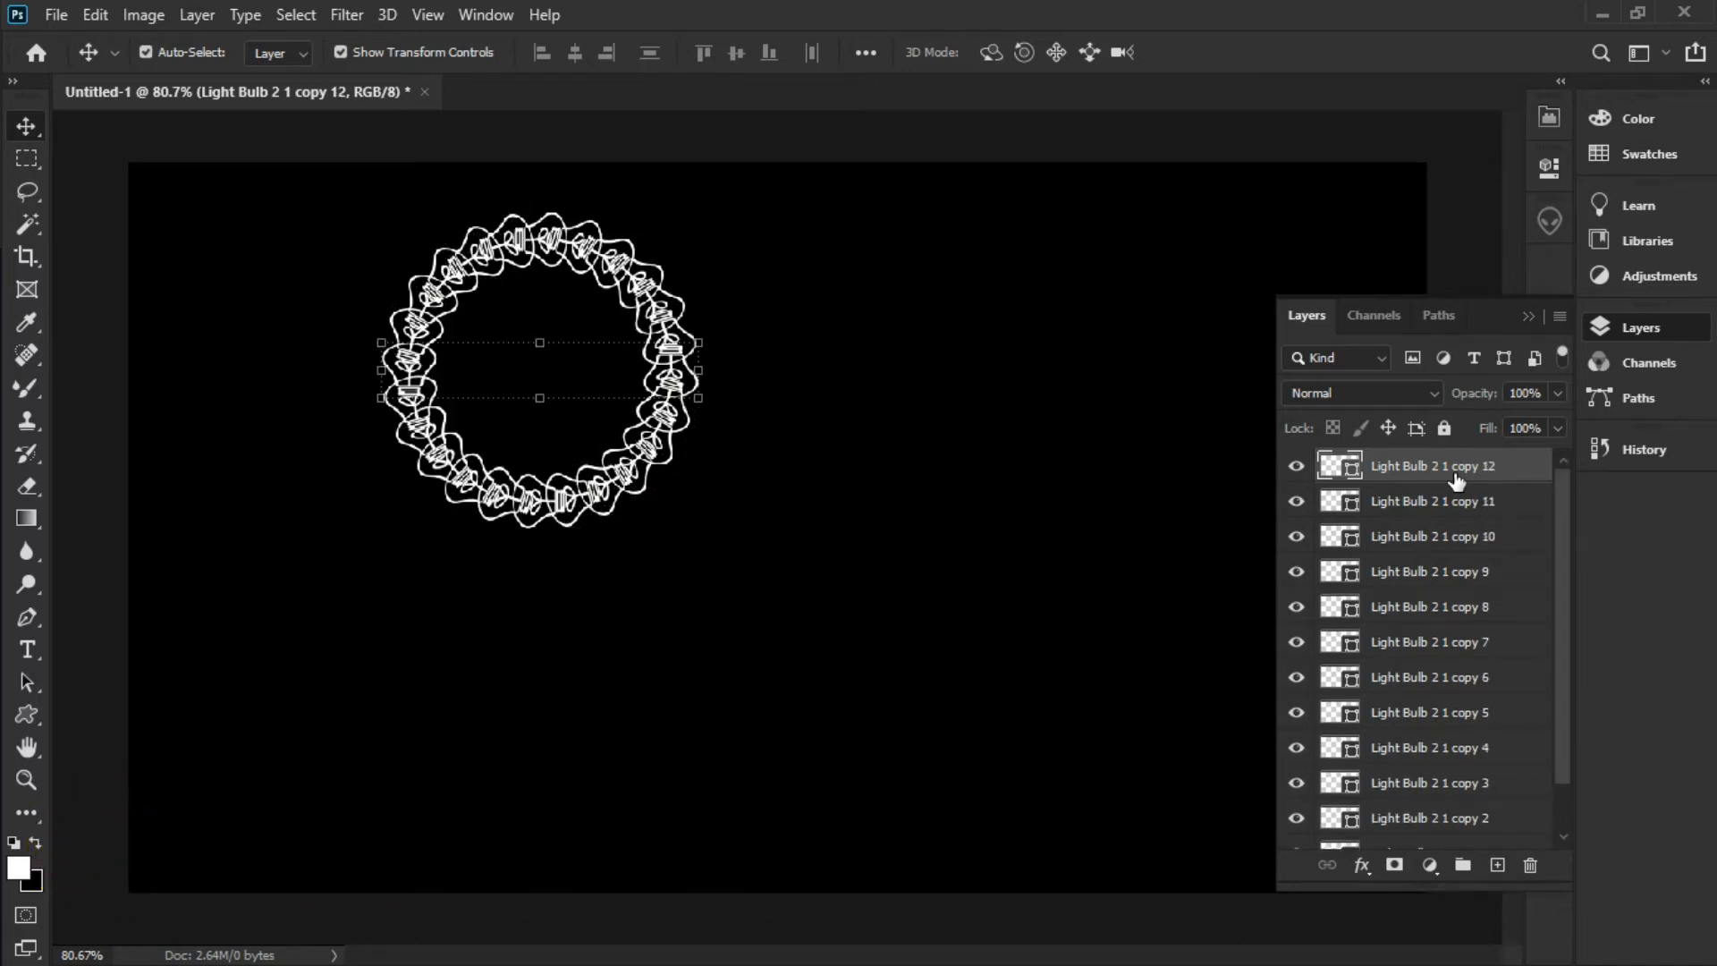
Deselect, then marquee-select all the bulb layers around the ring
left_click(721, 502)
left_click(721, 501)
scroll(721, 501, "down", 3)
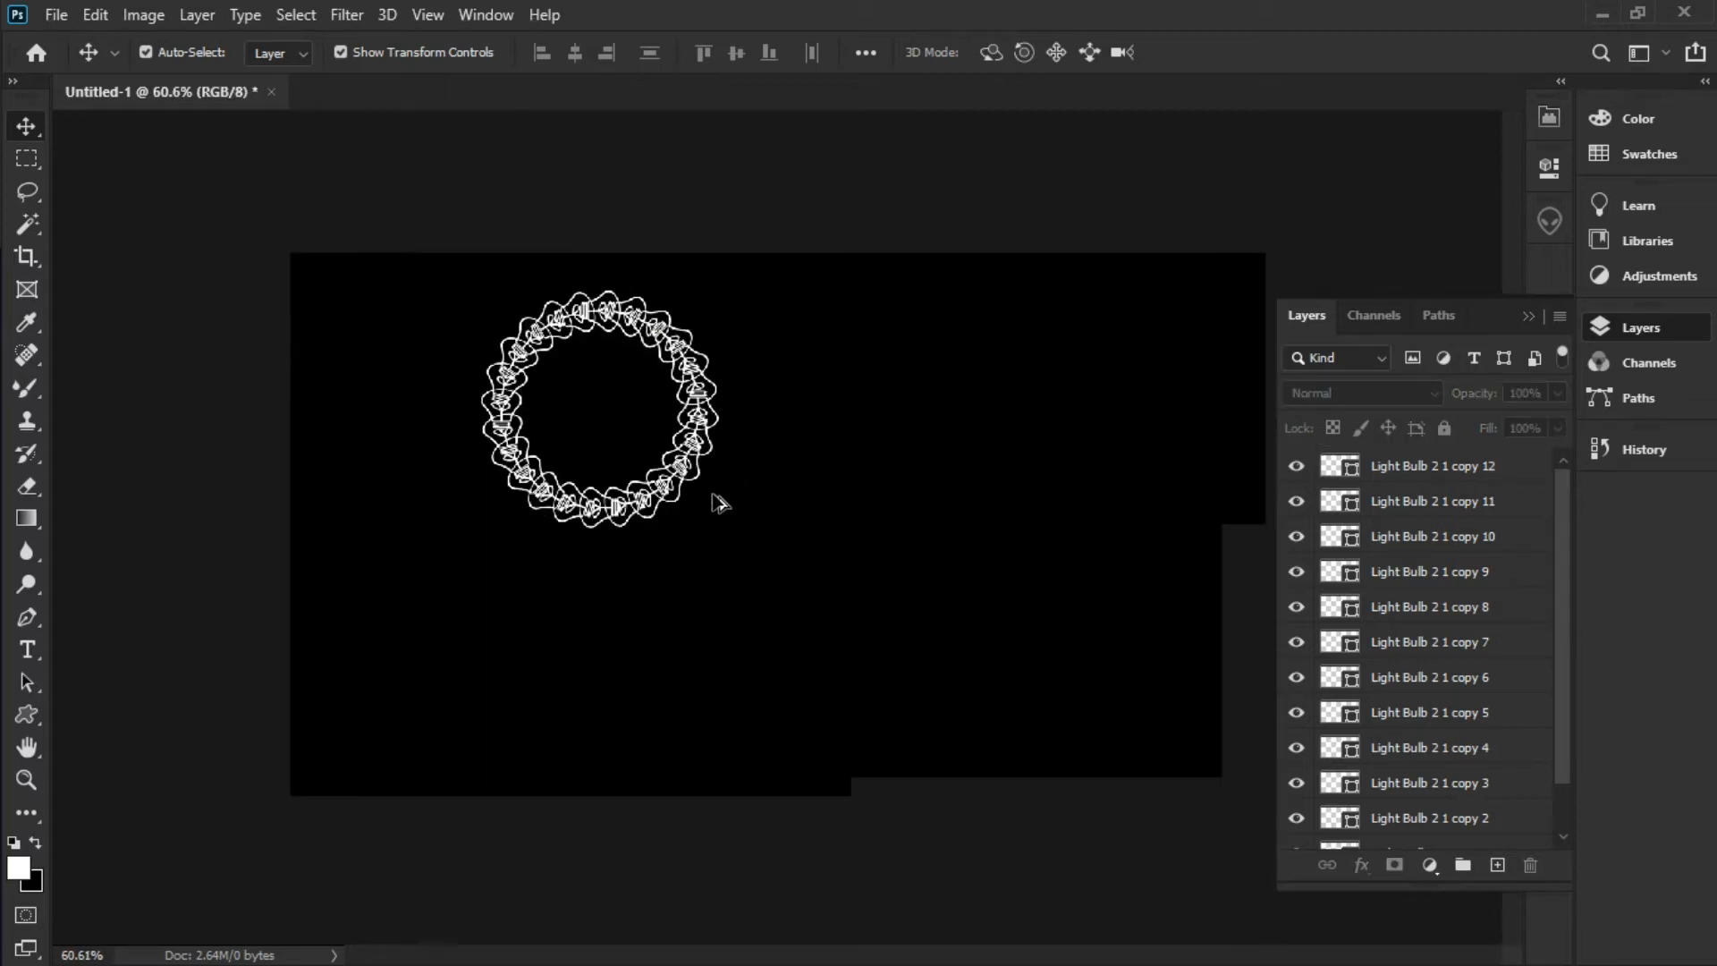
scroll(721, 502, "up", 1)
left_click_drag(309, 219, 814, 652)
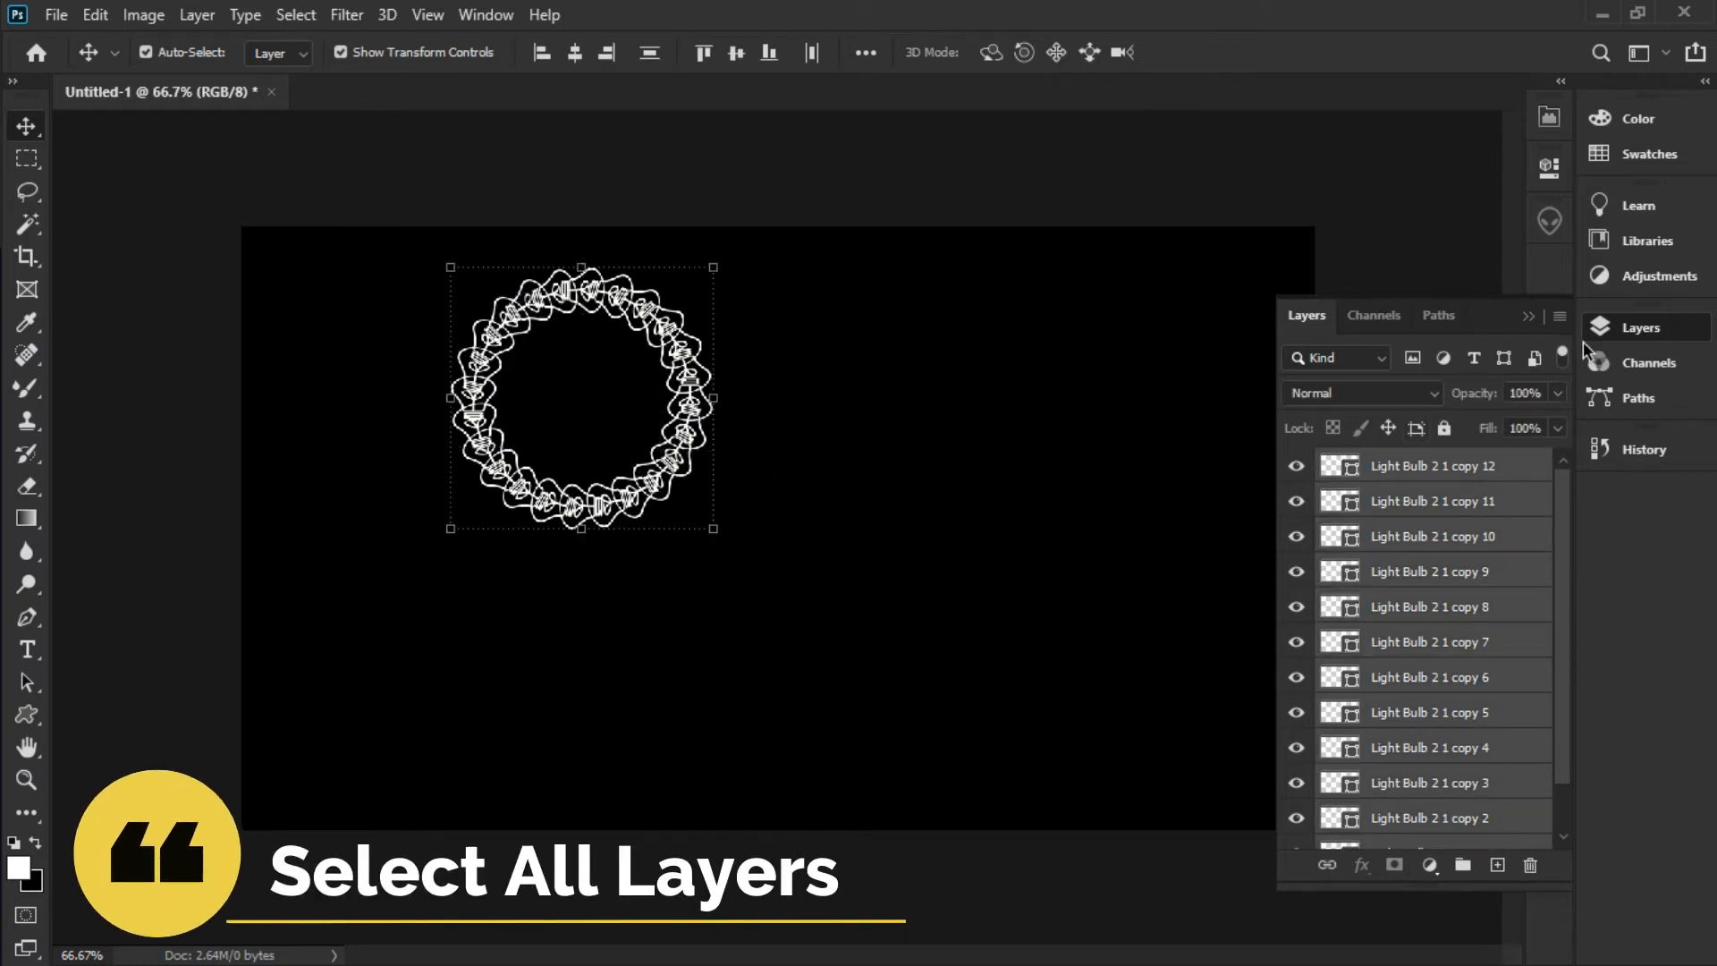
Merge all bulb copies into the single Light Bulb 2 1 copy 12 layer
left_click(1560, 317)
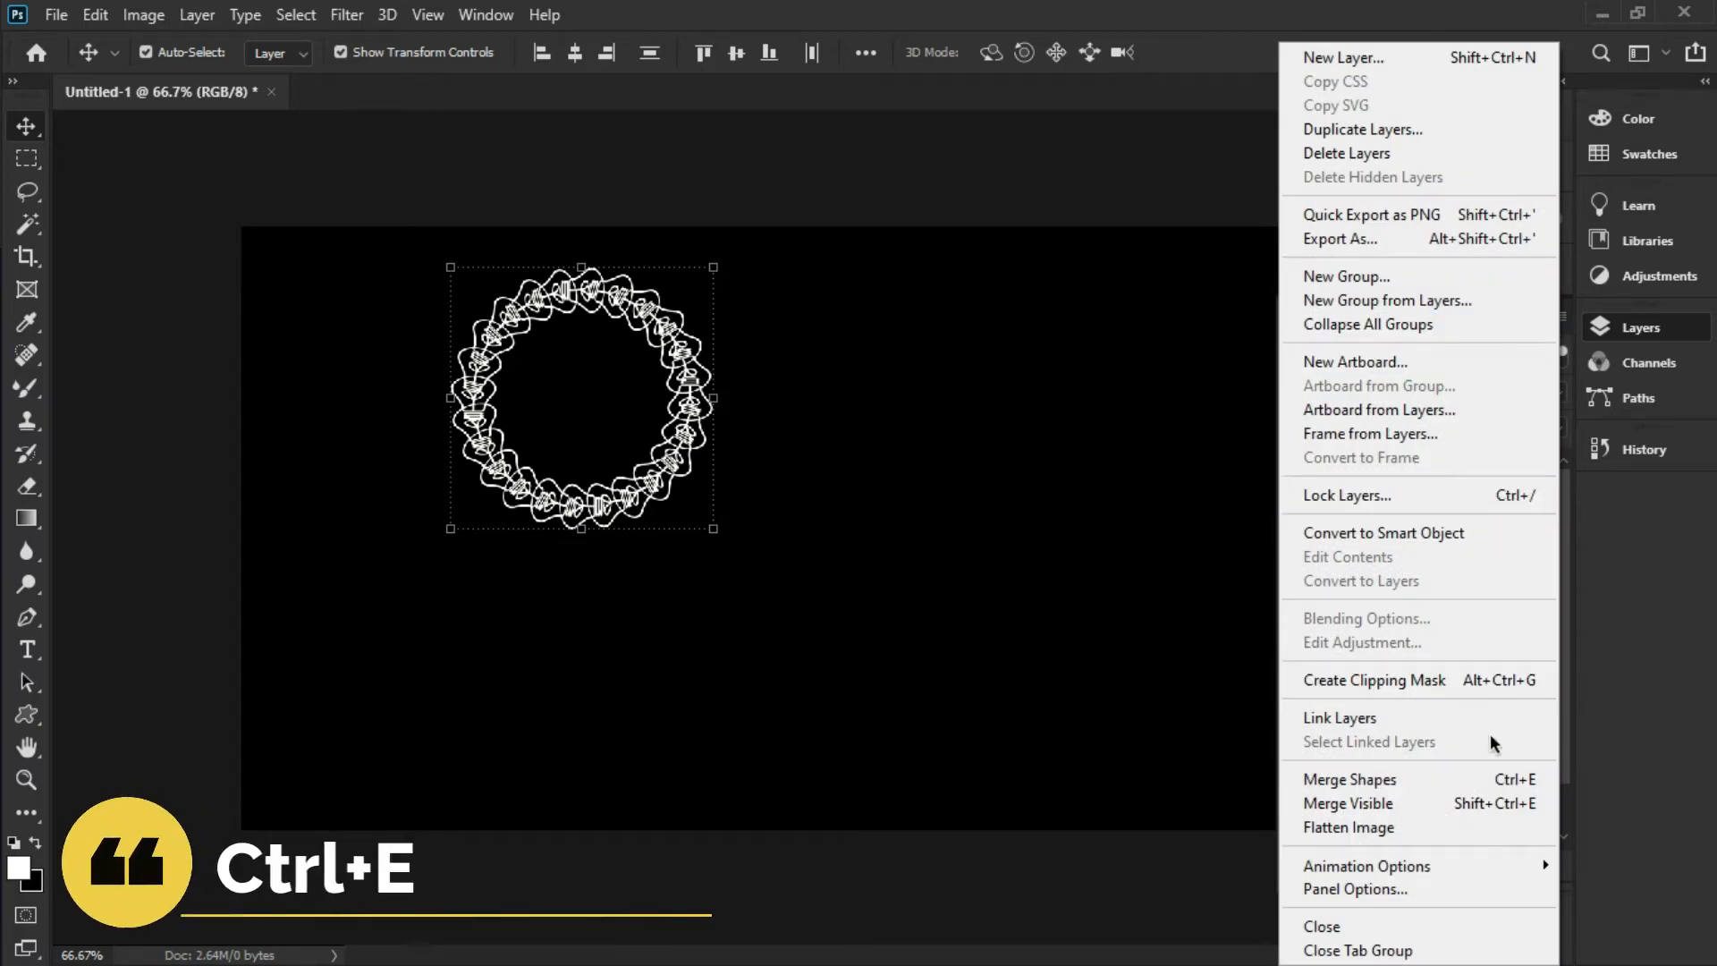
left_click(1410, 780)
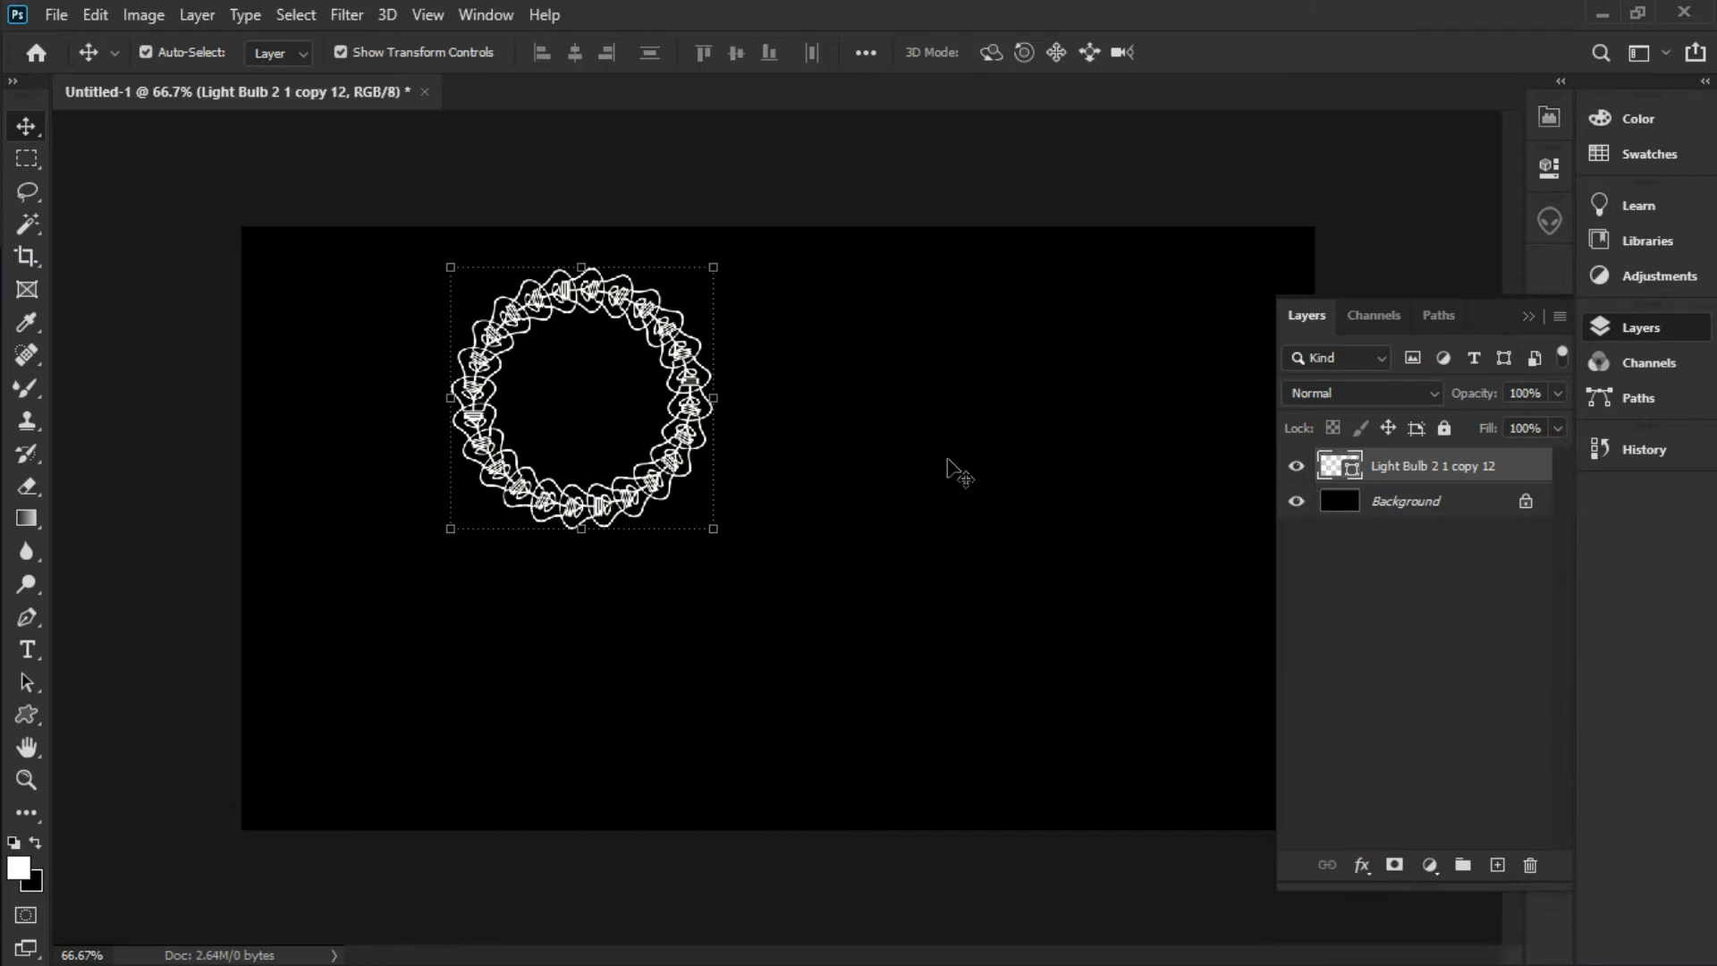
left_click_drag(689, 410, 841, 359)
Drag the merged bulb ring into the canvas's upper-left corner and reselect its layer
left_click_drag(696, 428, 645, 329)
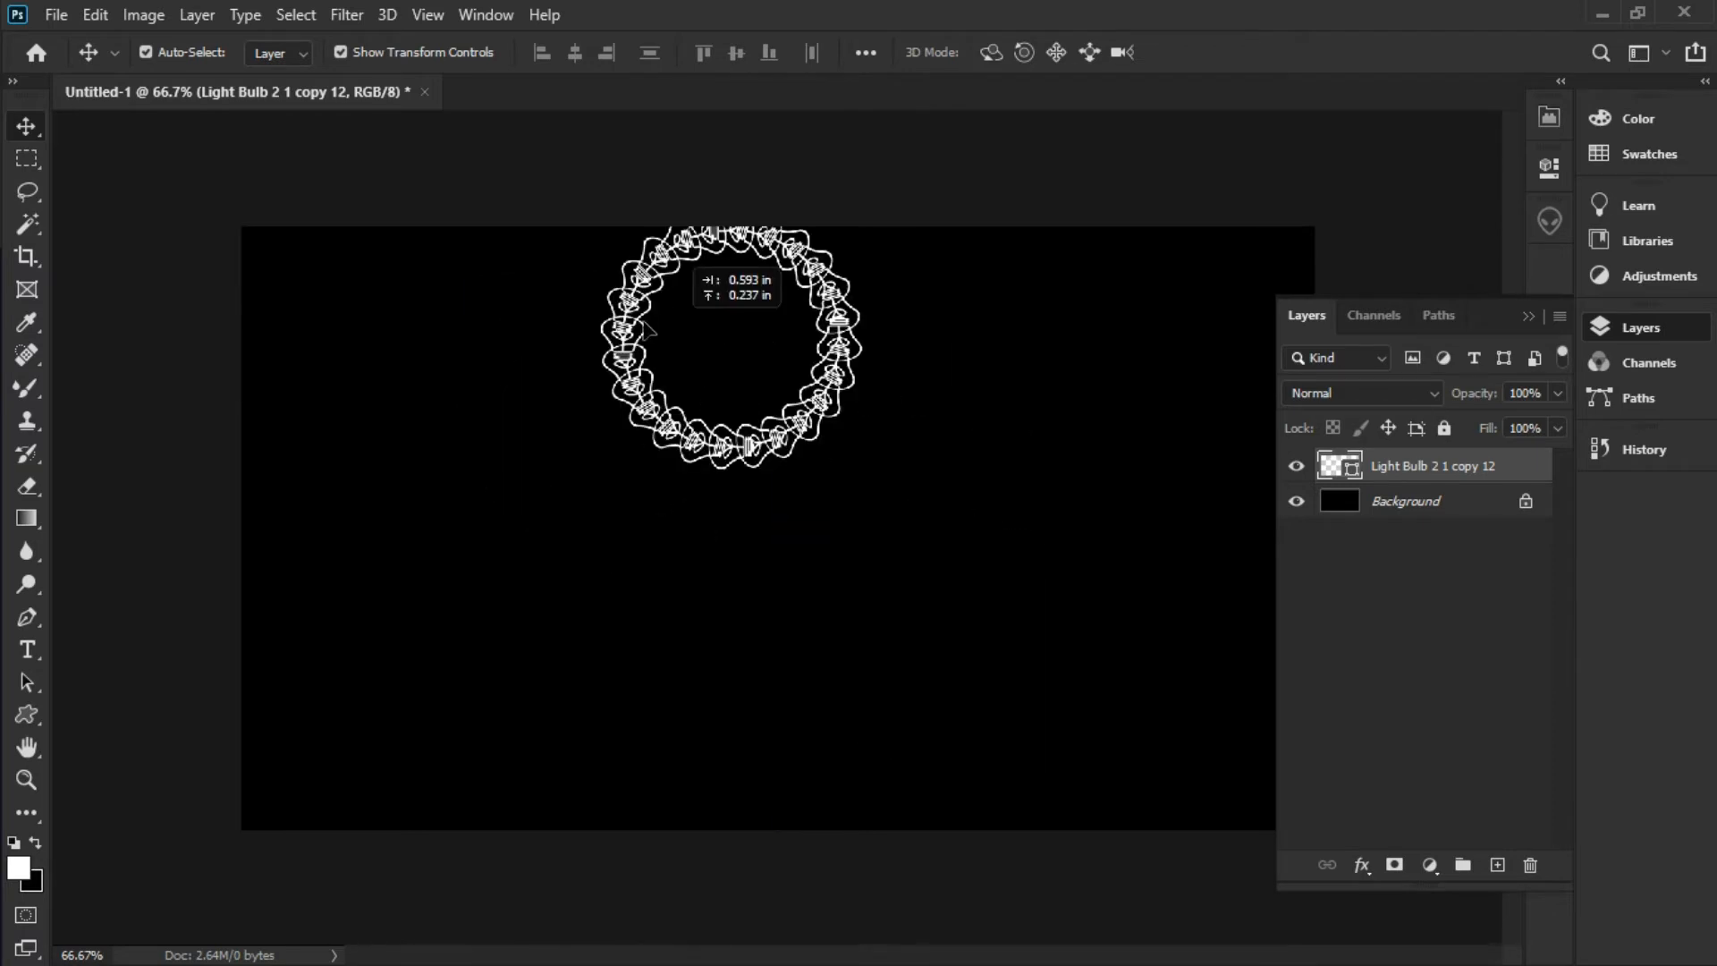
left_click_drag(573, 382, 506, 413)
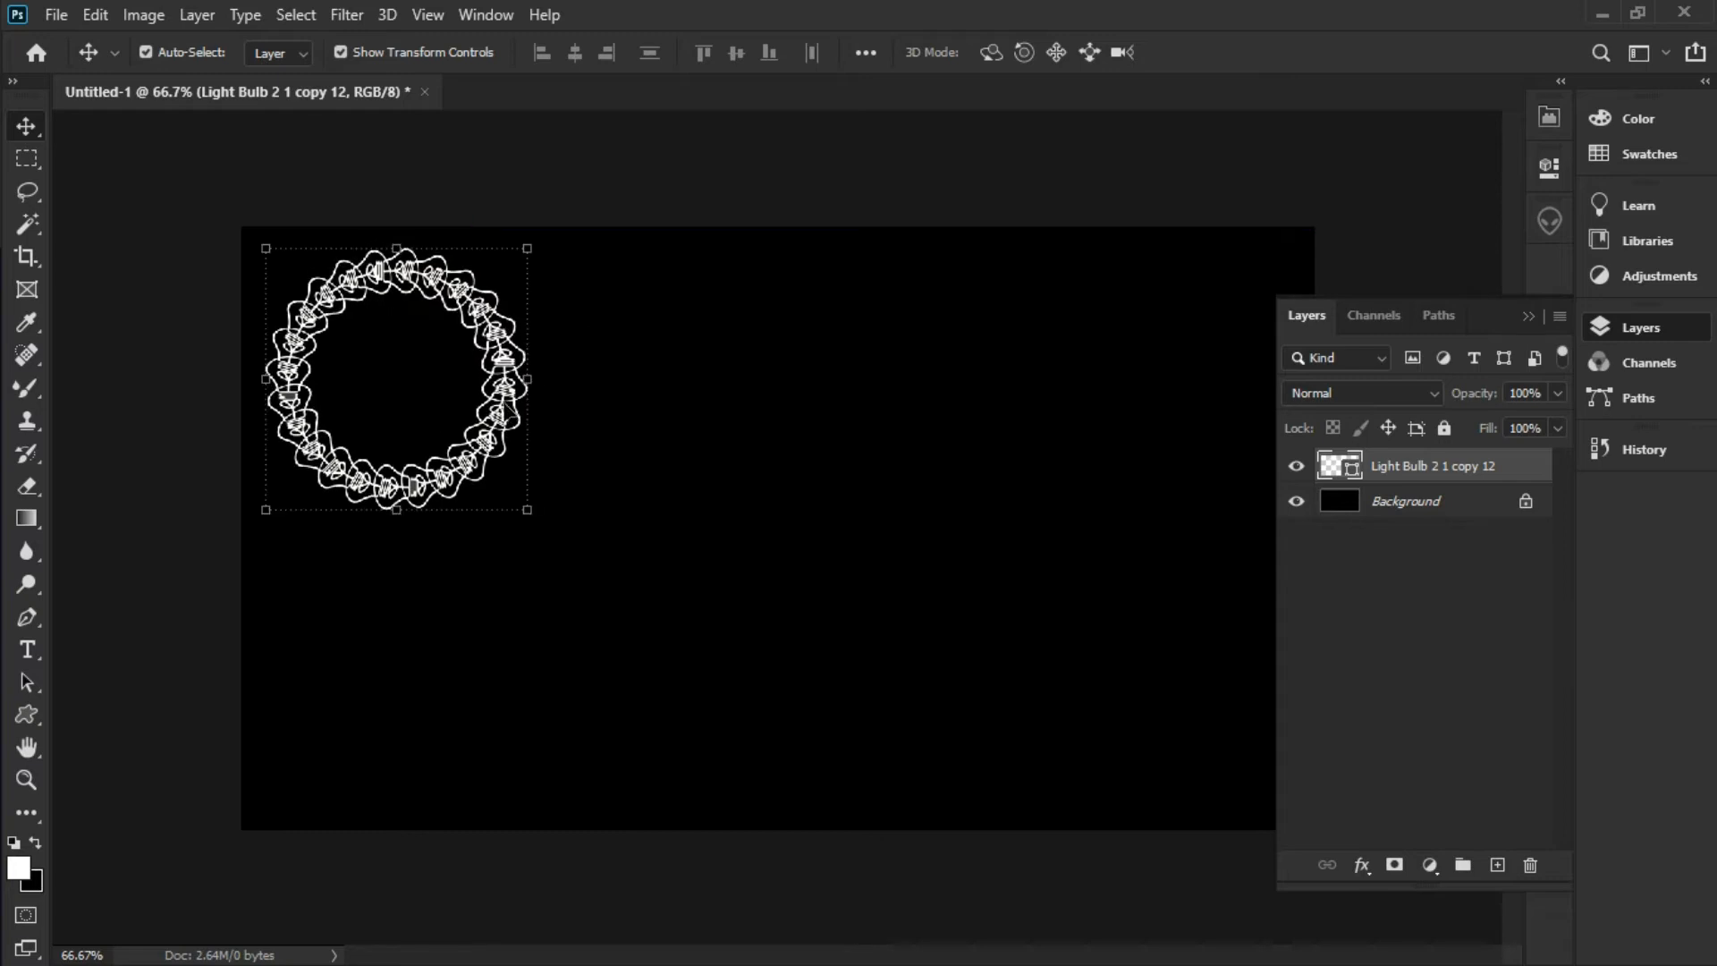
left_click(1290, 550)
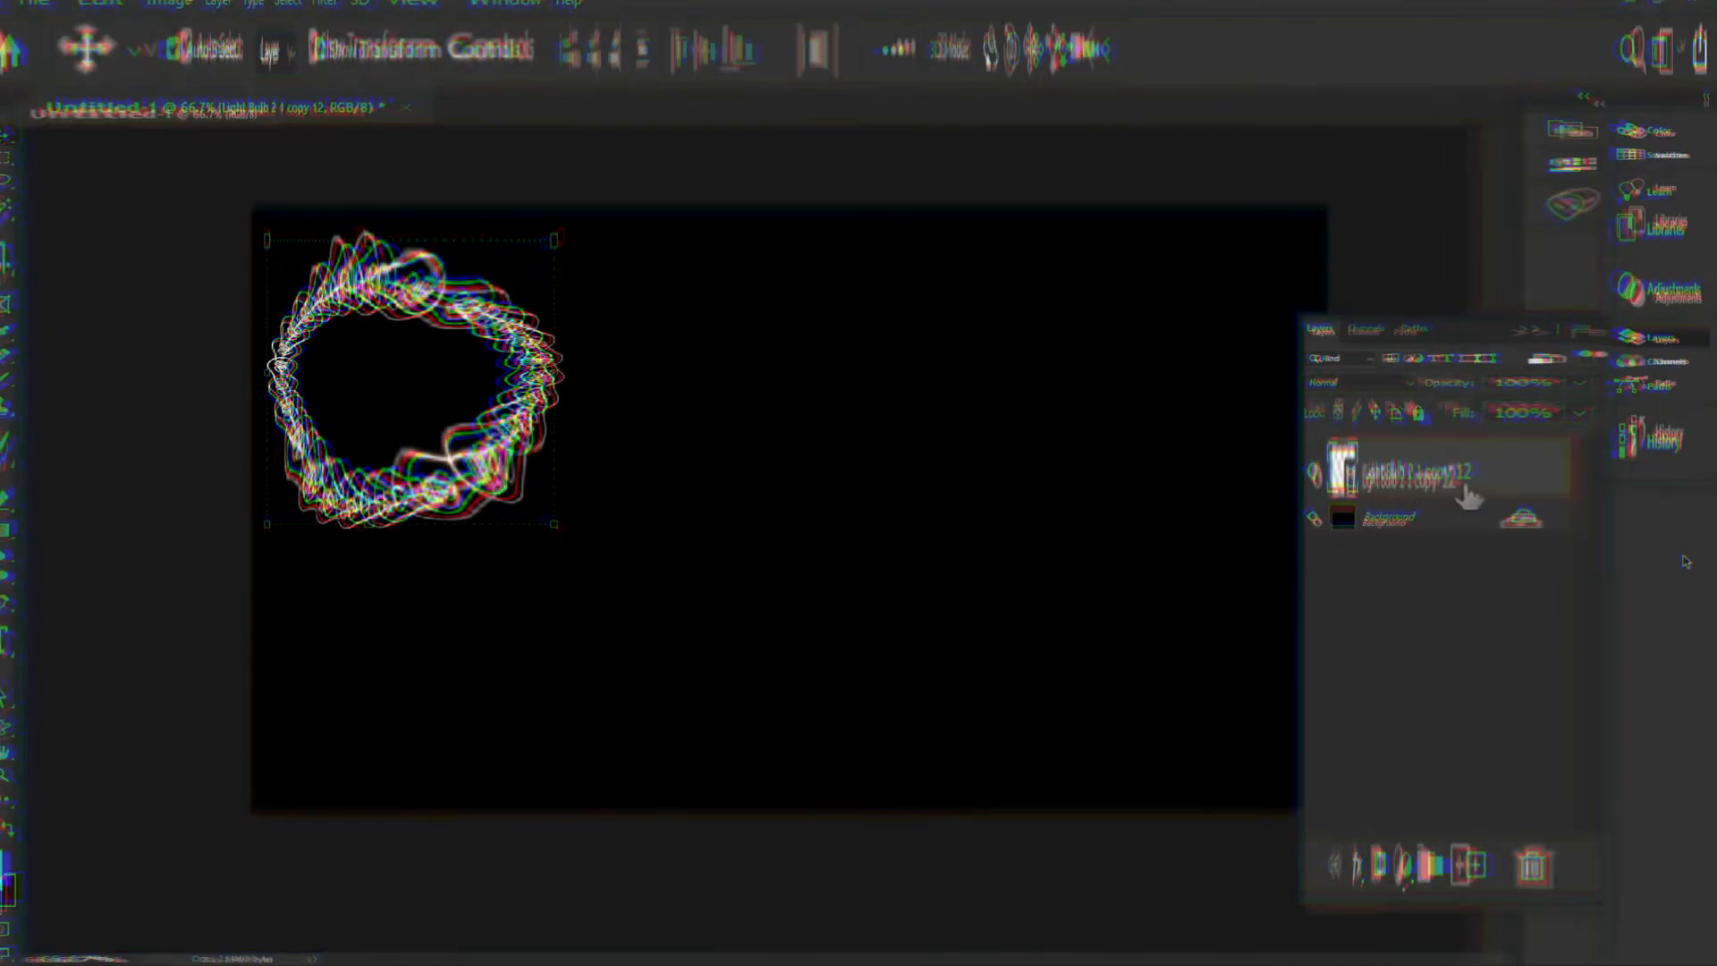
left_click(1500, 478)
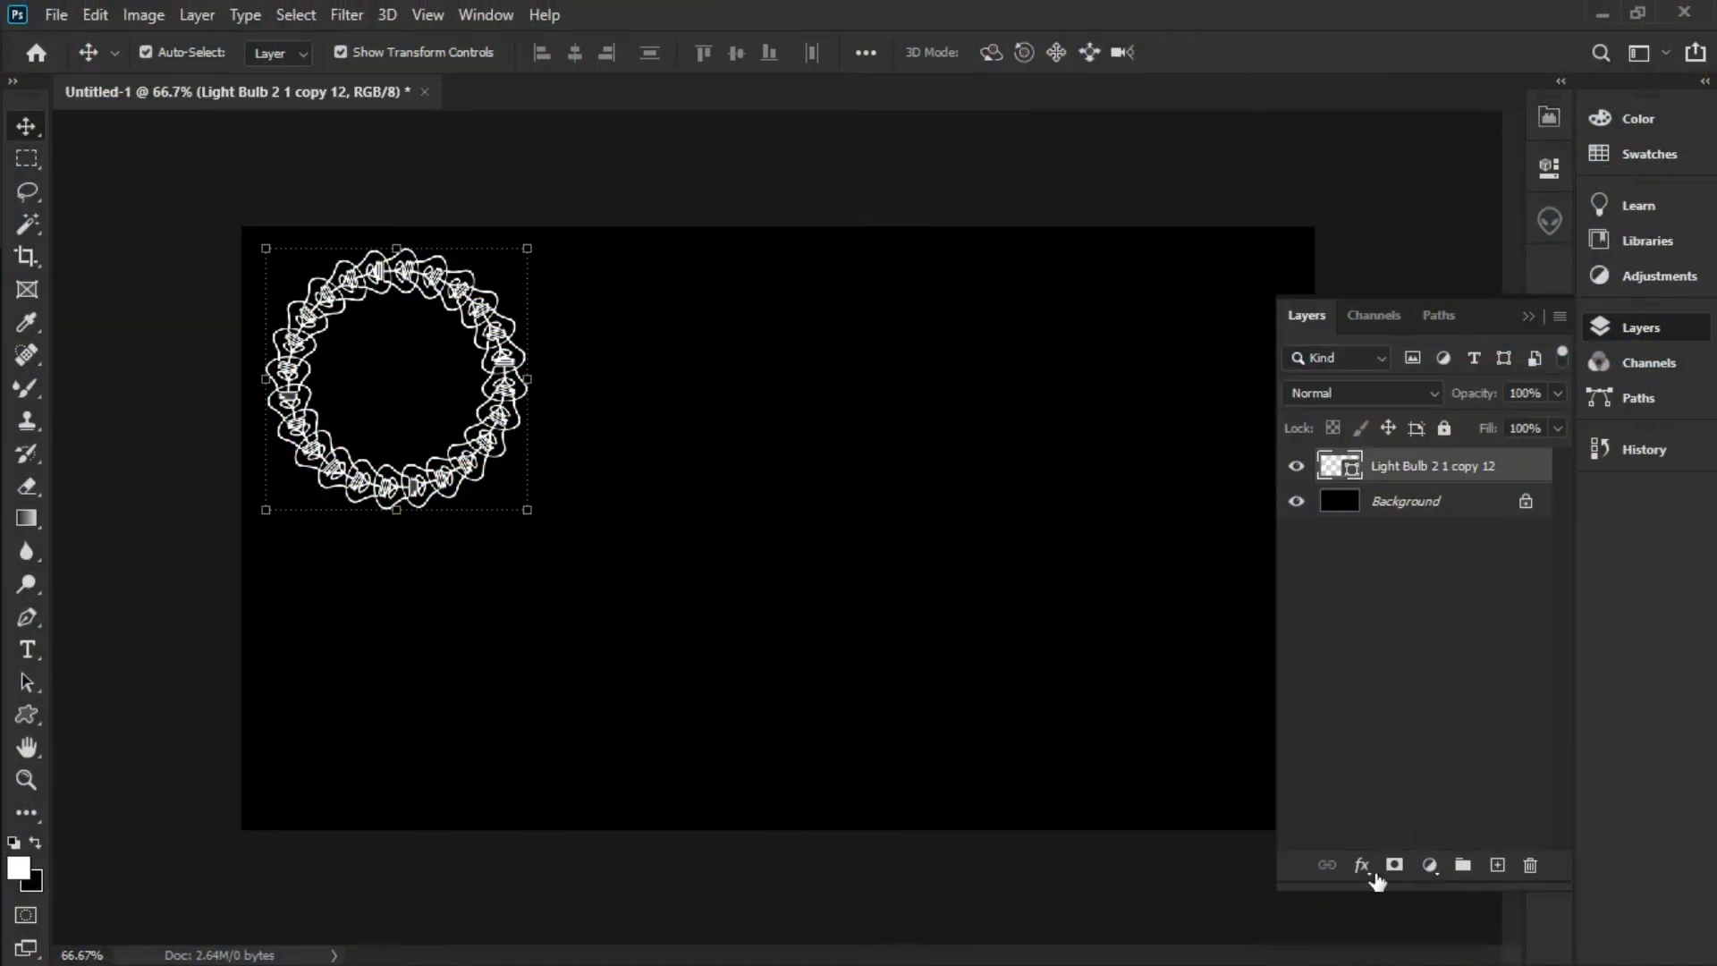
Add a yellow ffc600 Solid Color fill layer and clip it to the bulb ring
left_click(1430, 865)
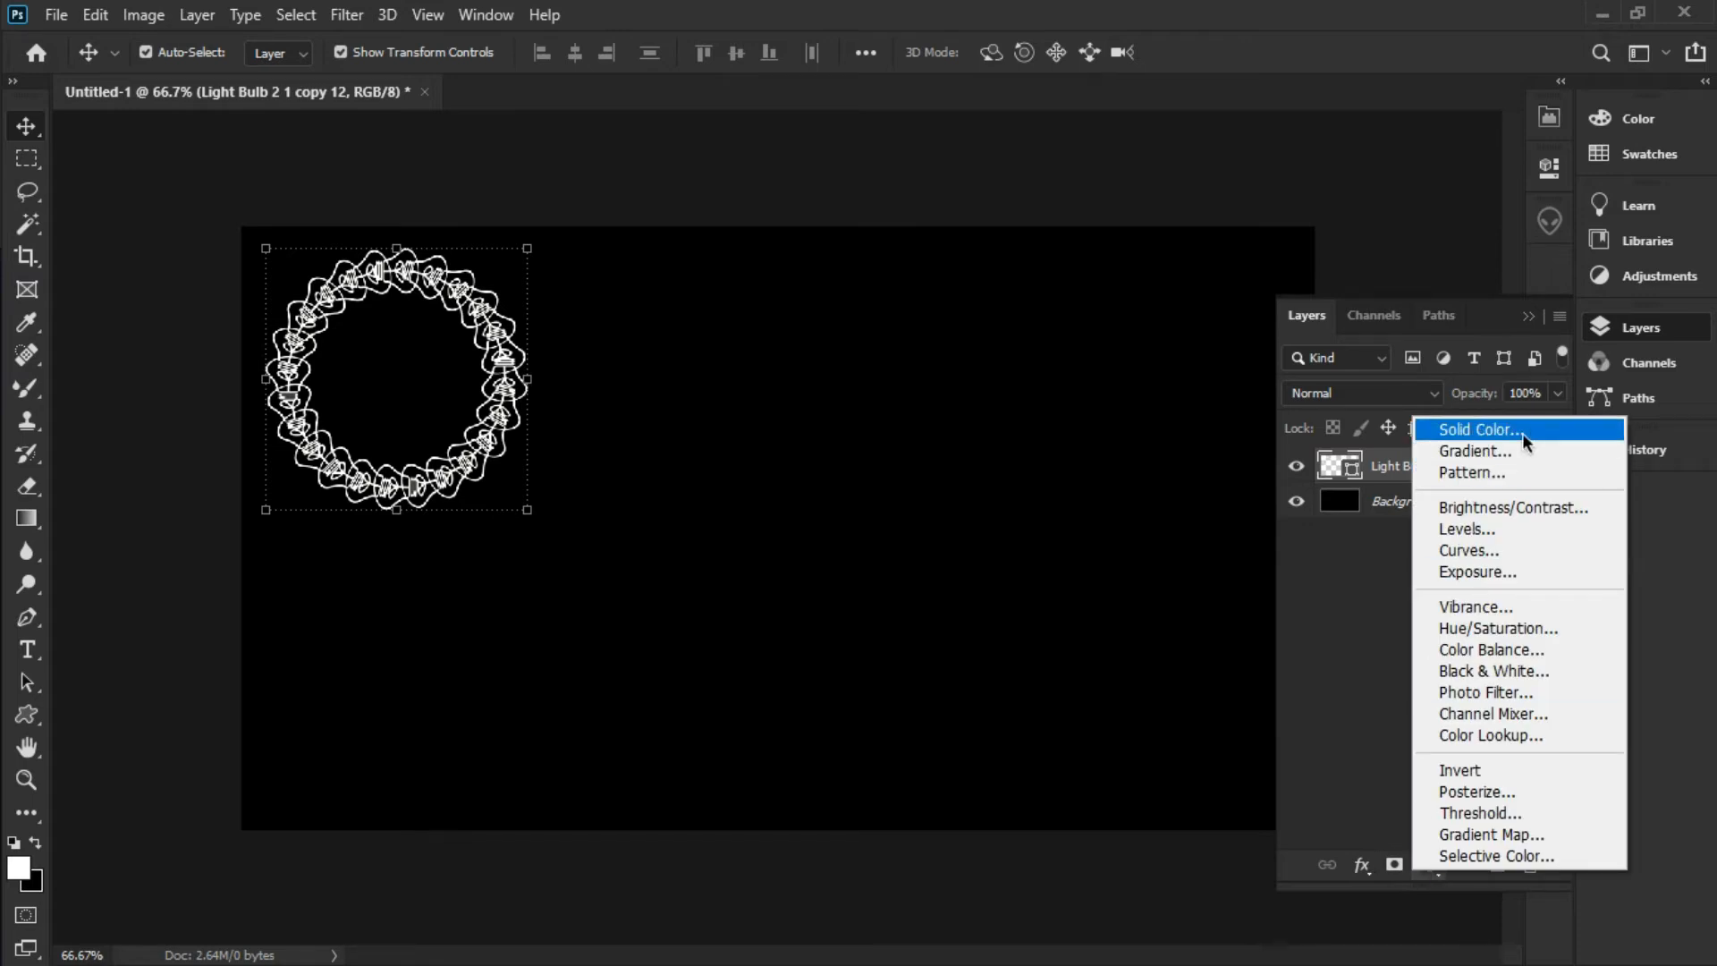
left_click(1460, 434)
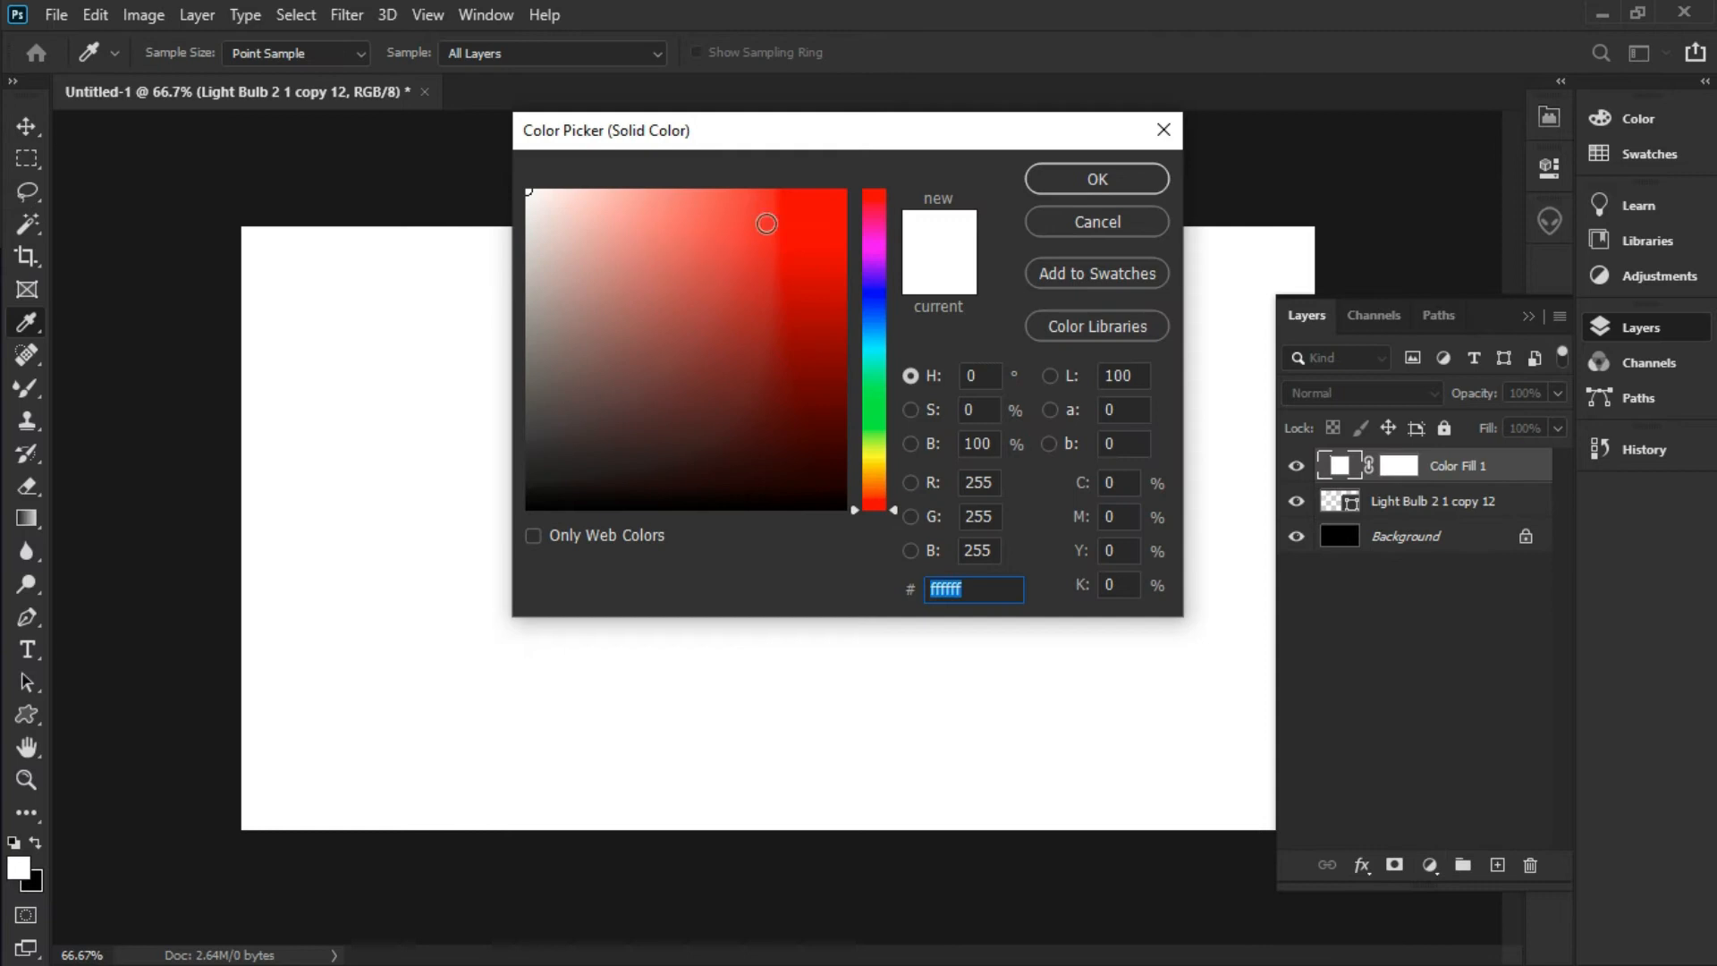
left_click_drag(808, 226, 843, 191)
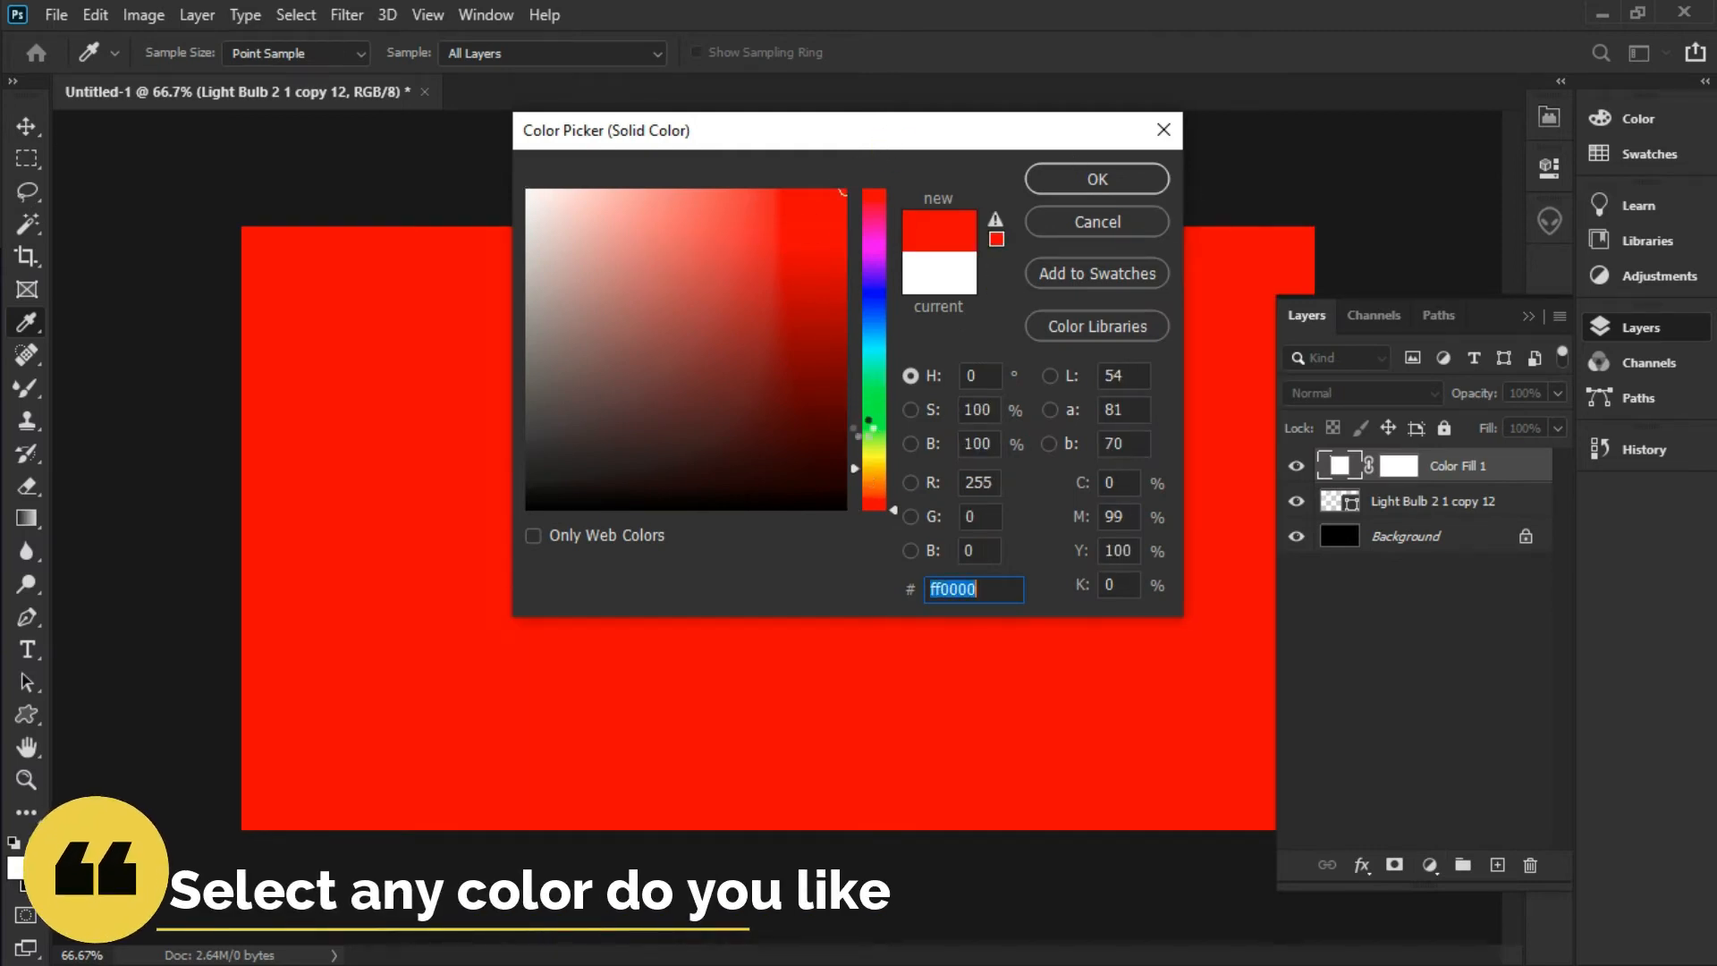
left_click(870, 468)
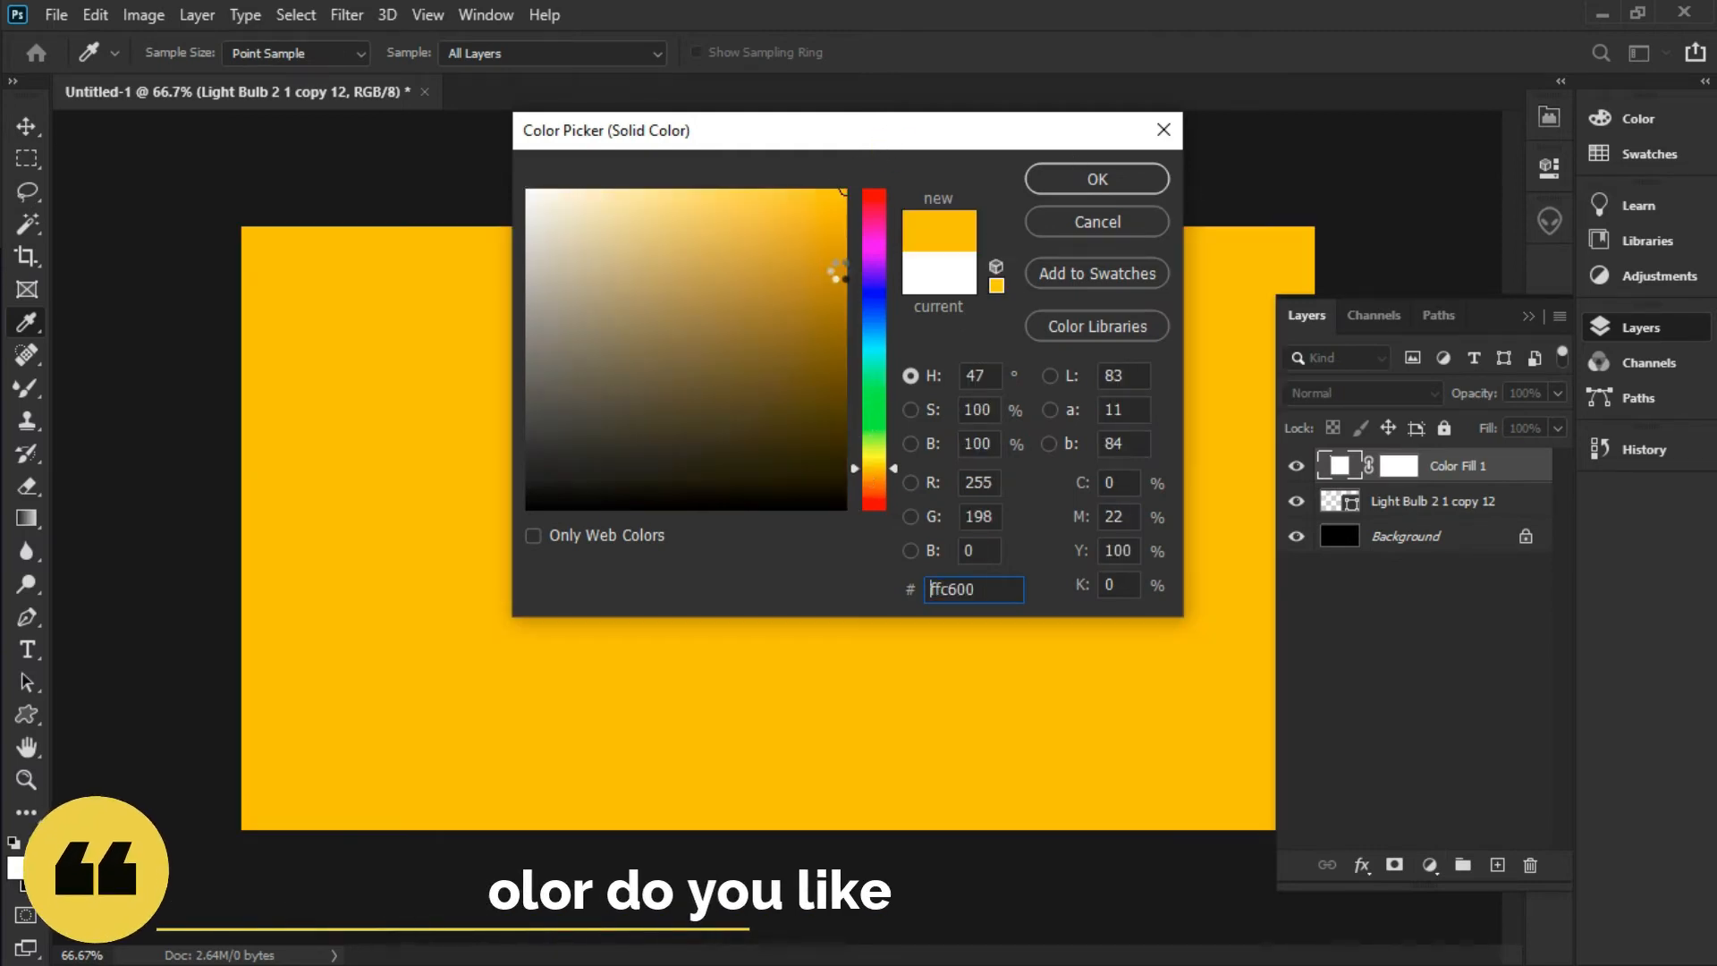
left_click(1145, 184)
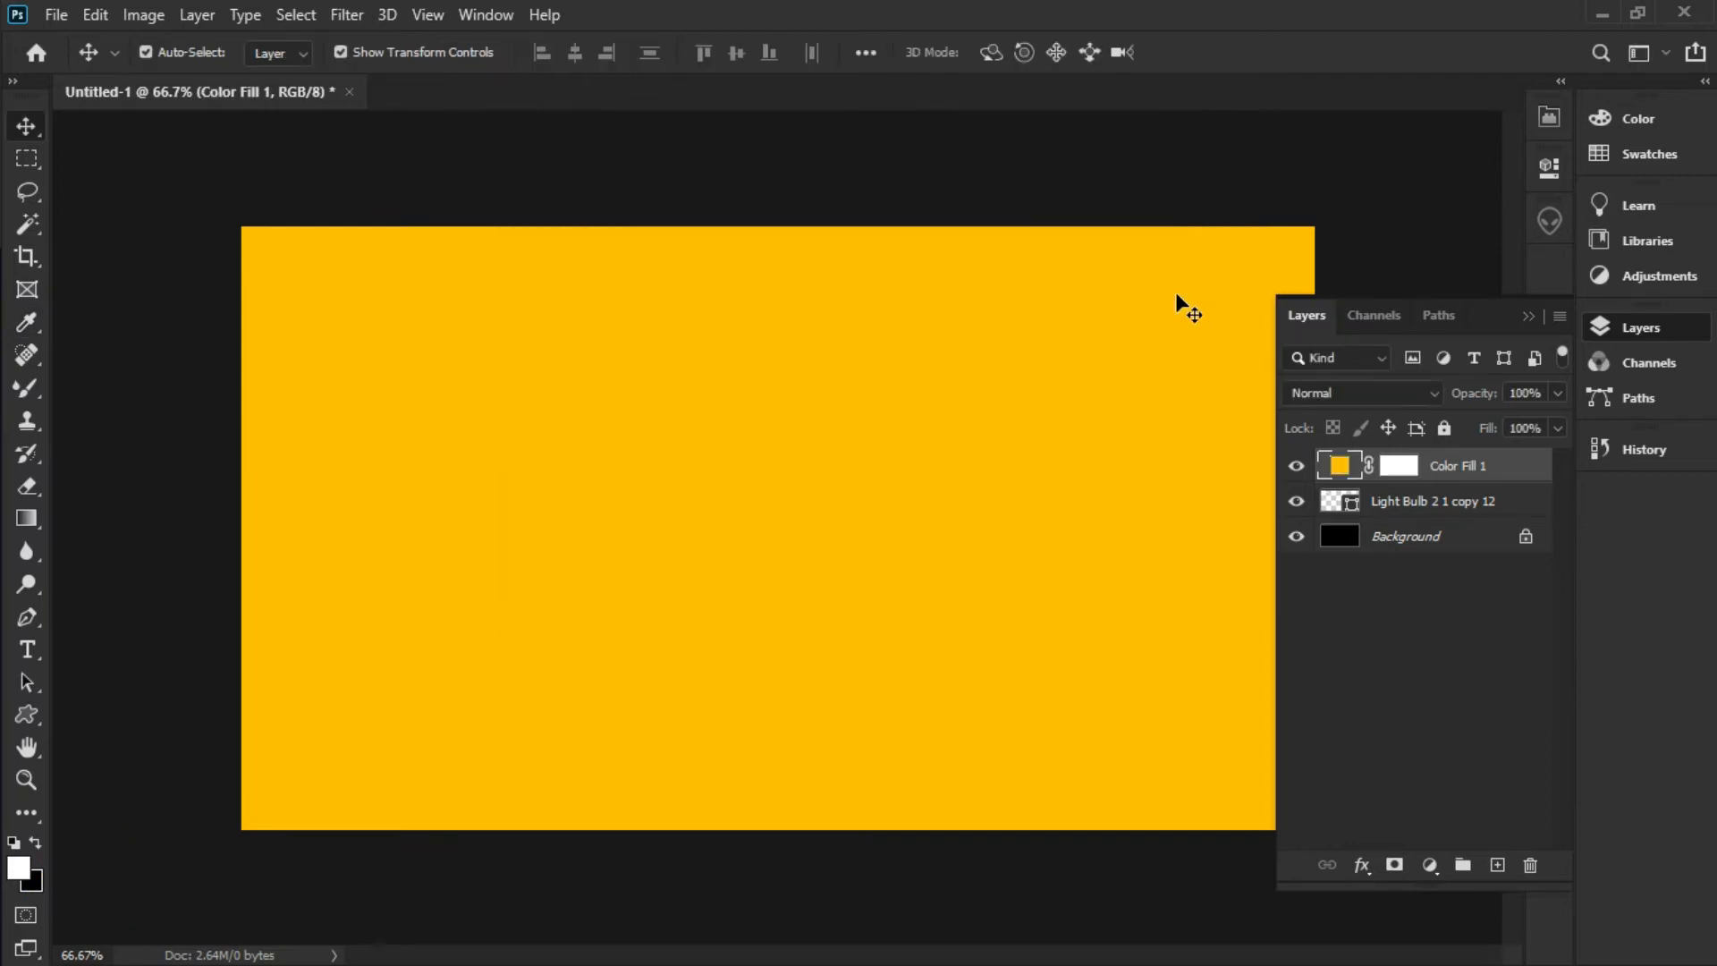
left_click(1561, 317)
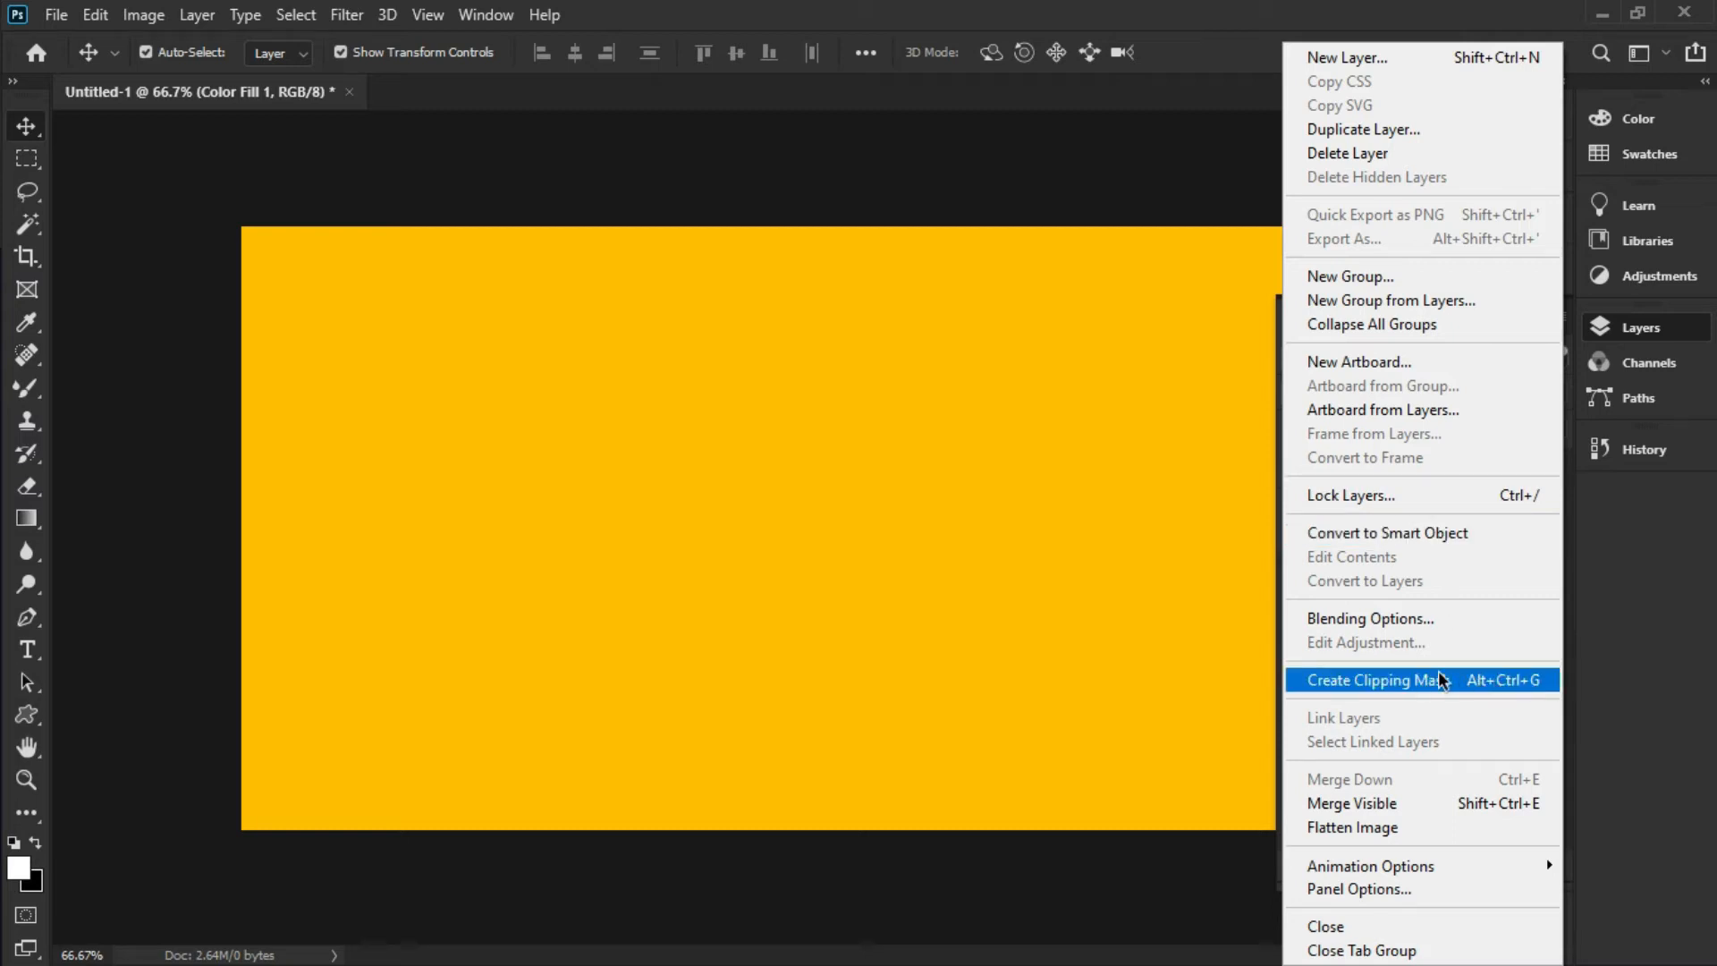
left_click(1400, 676)
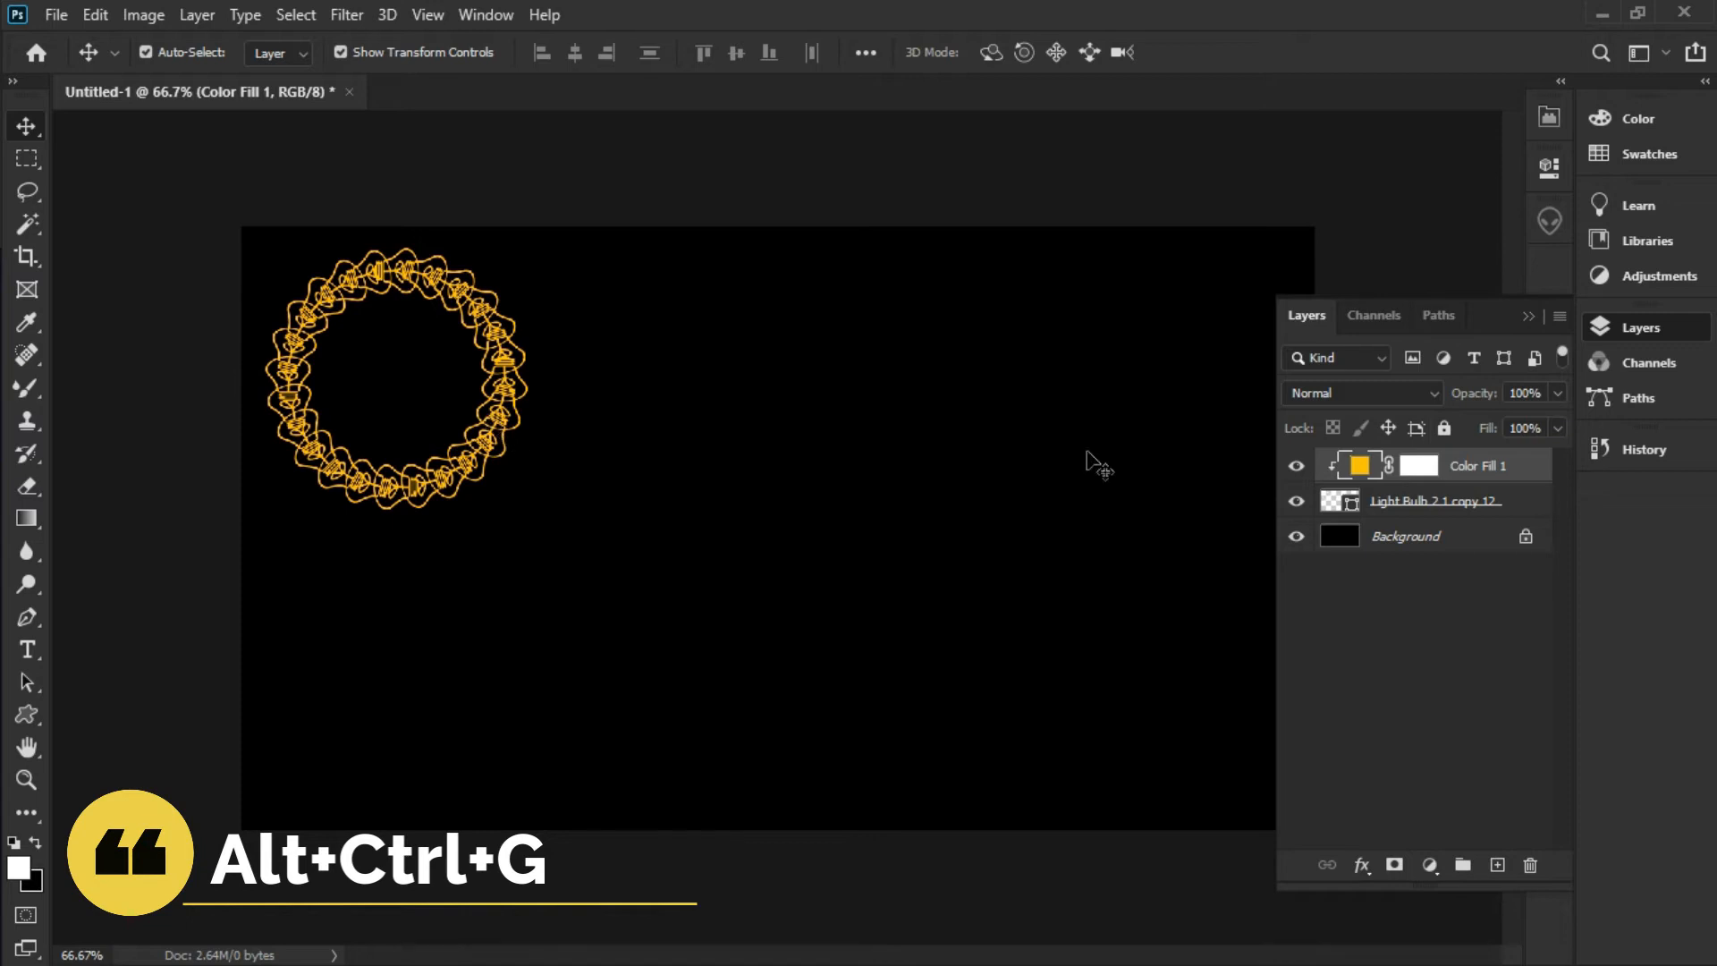
Change Color Fill 1 to turquoise 00ffc6, then hide it to compare
double_click(1359, 466)
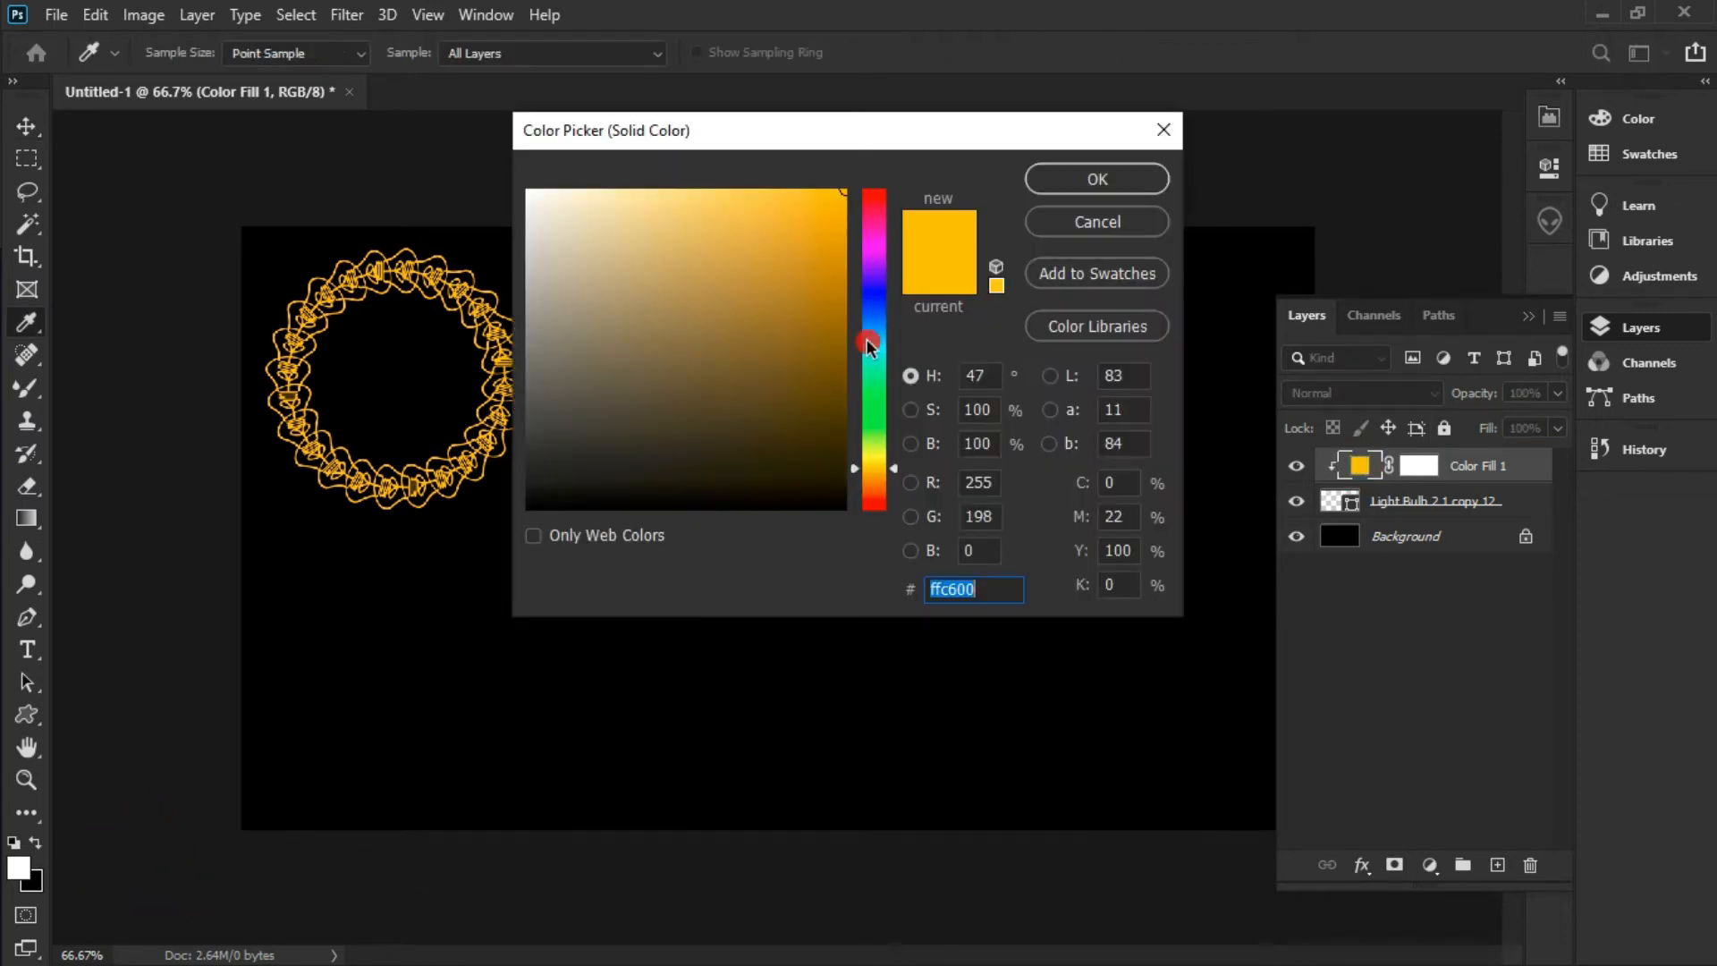
left_click(868, 343)
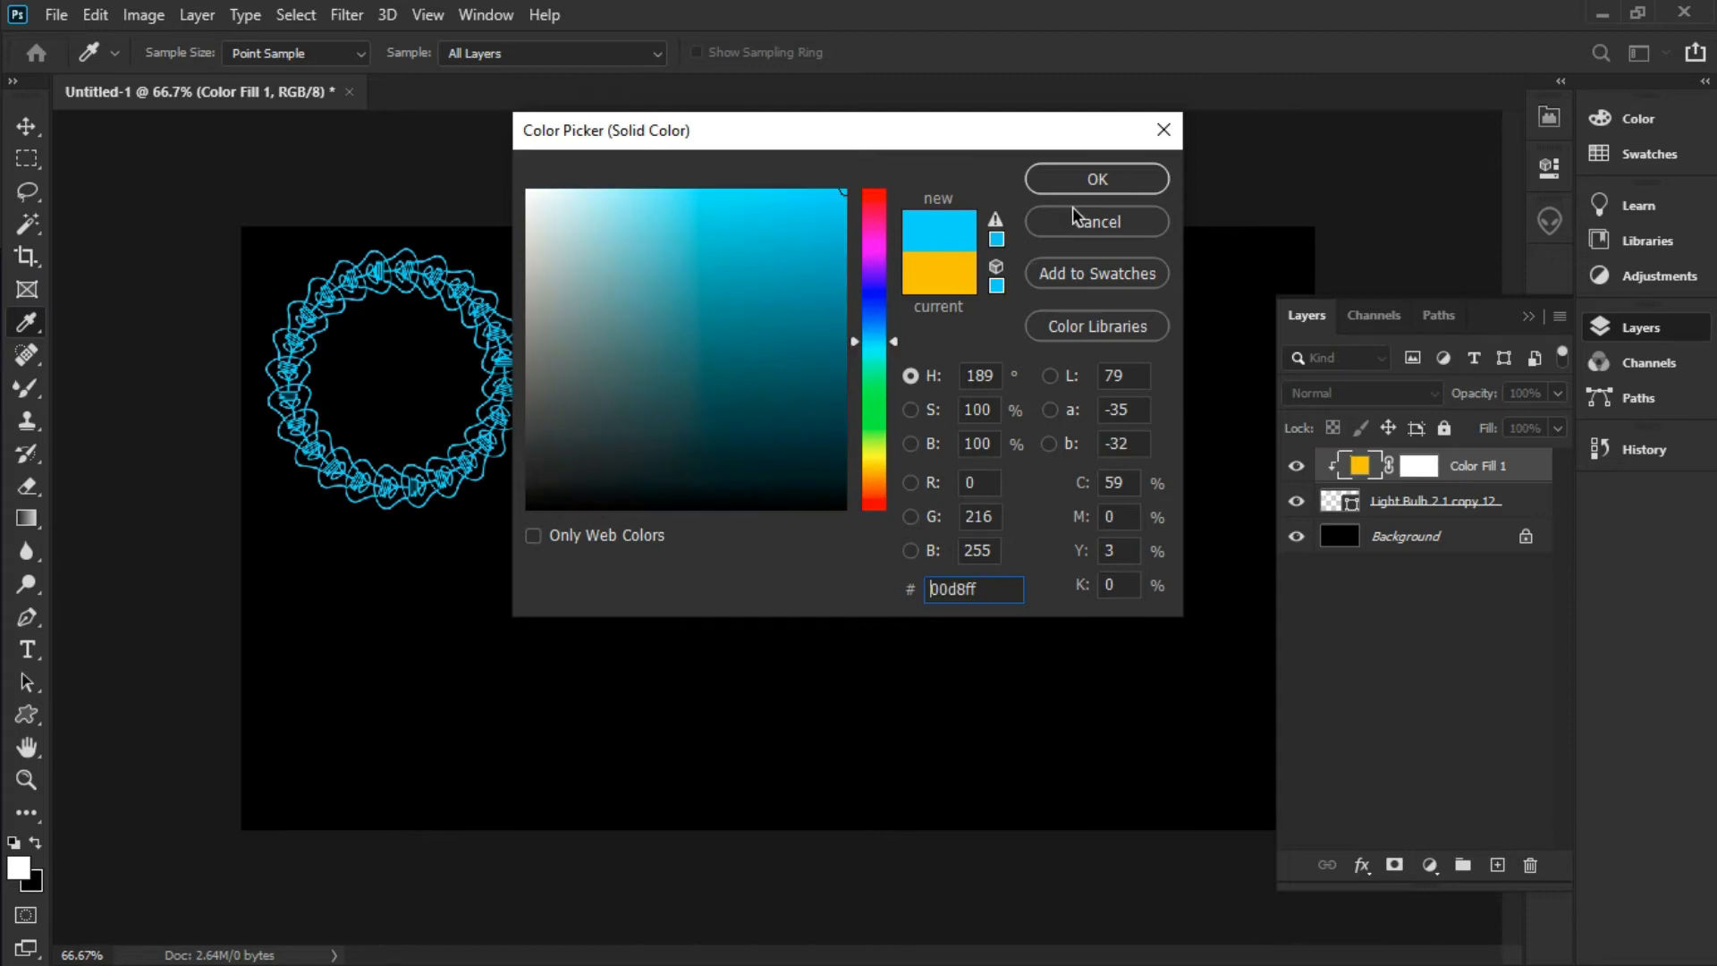
left_click(873, 322)
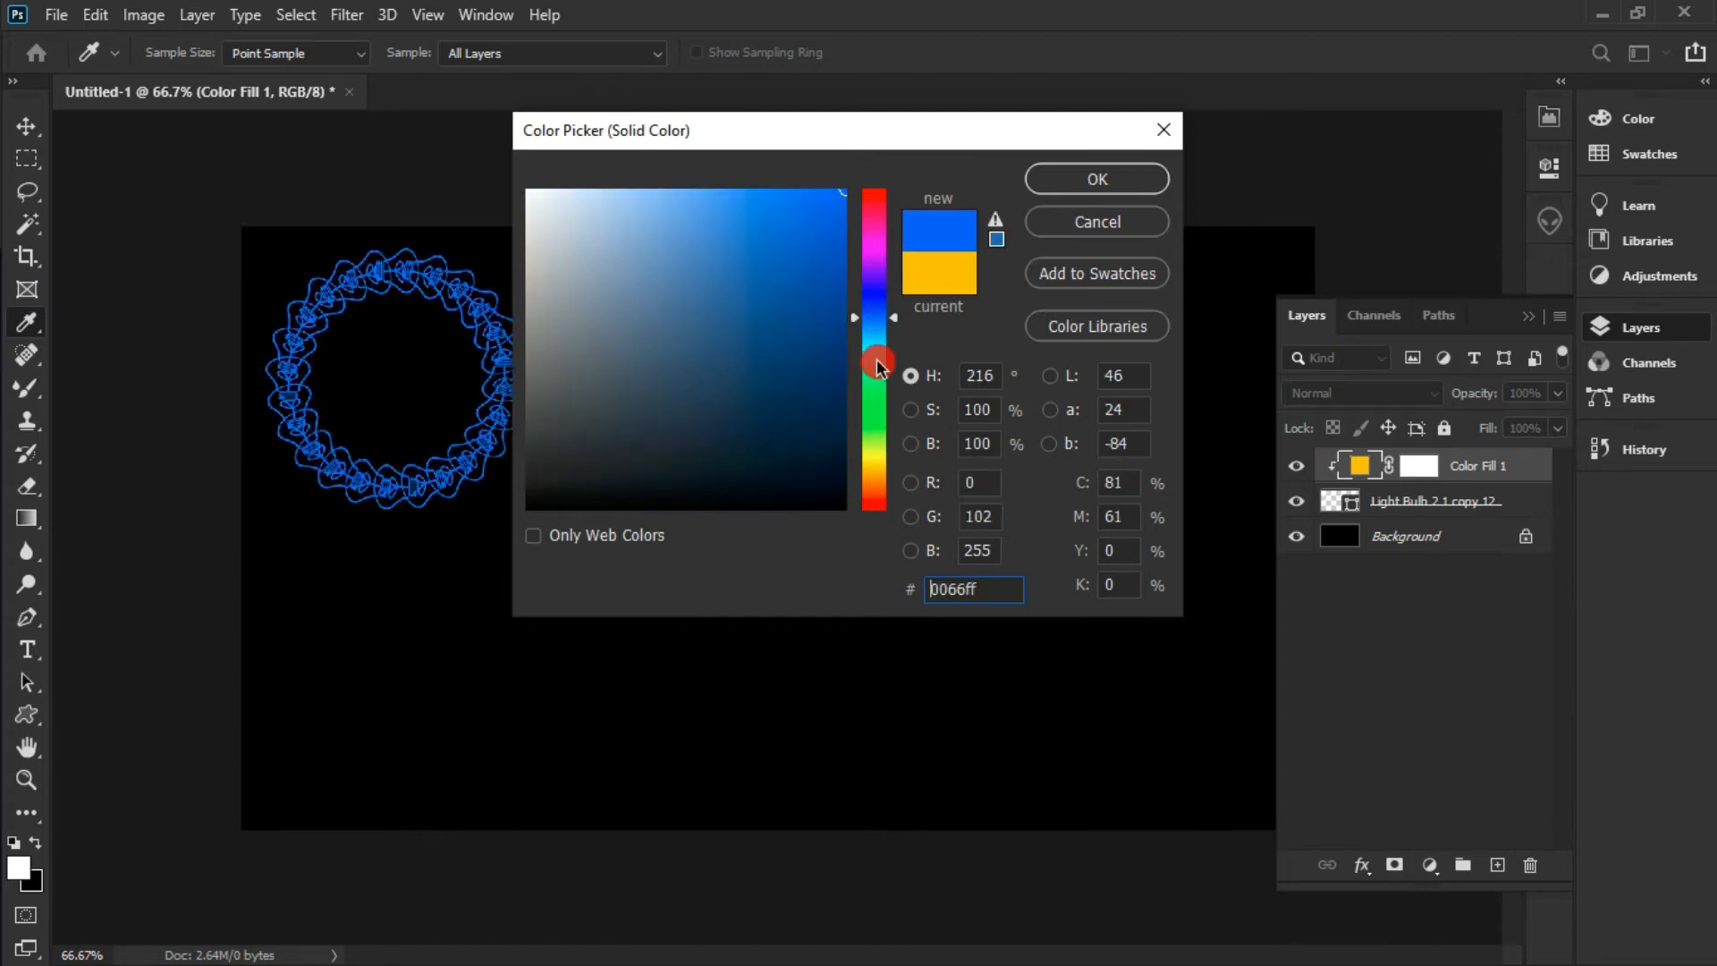
left_click(866, 362)
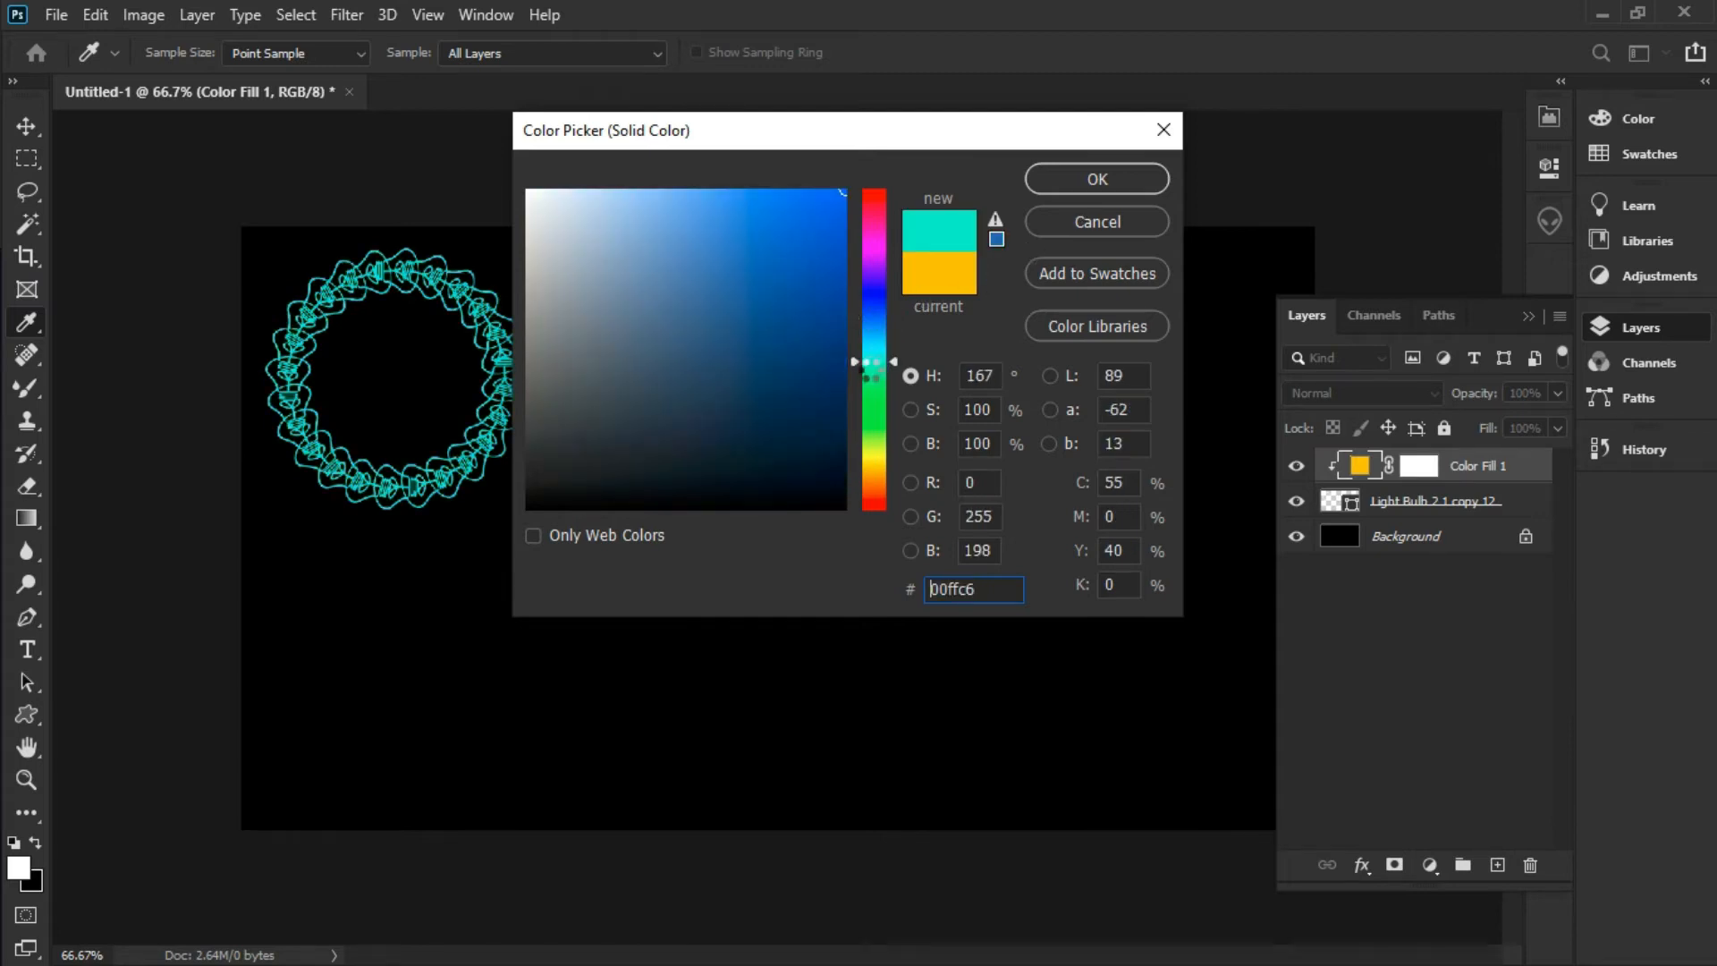
left_click(1134, 181)
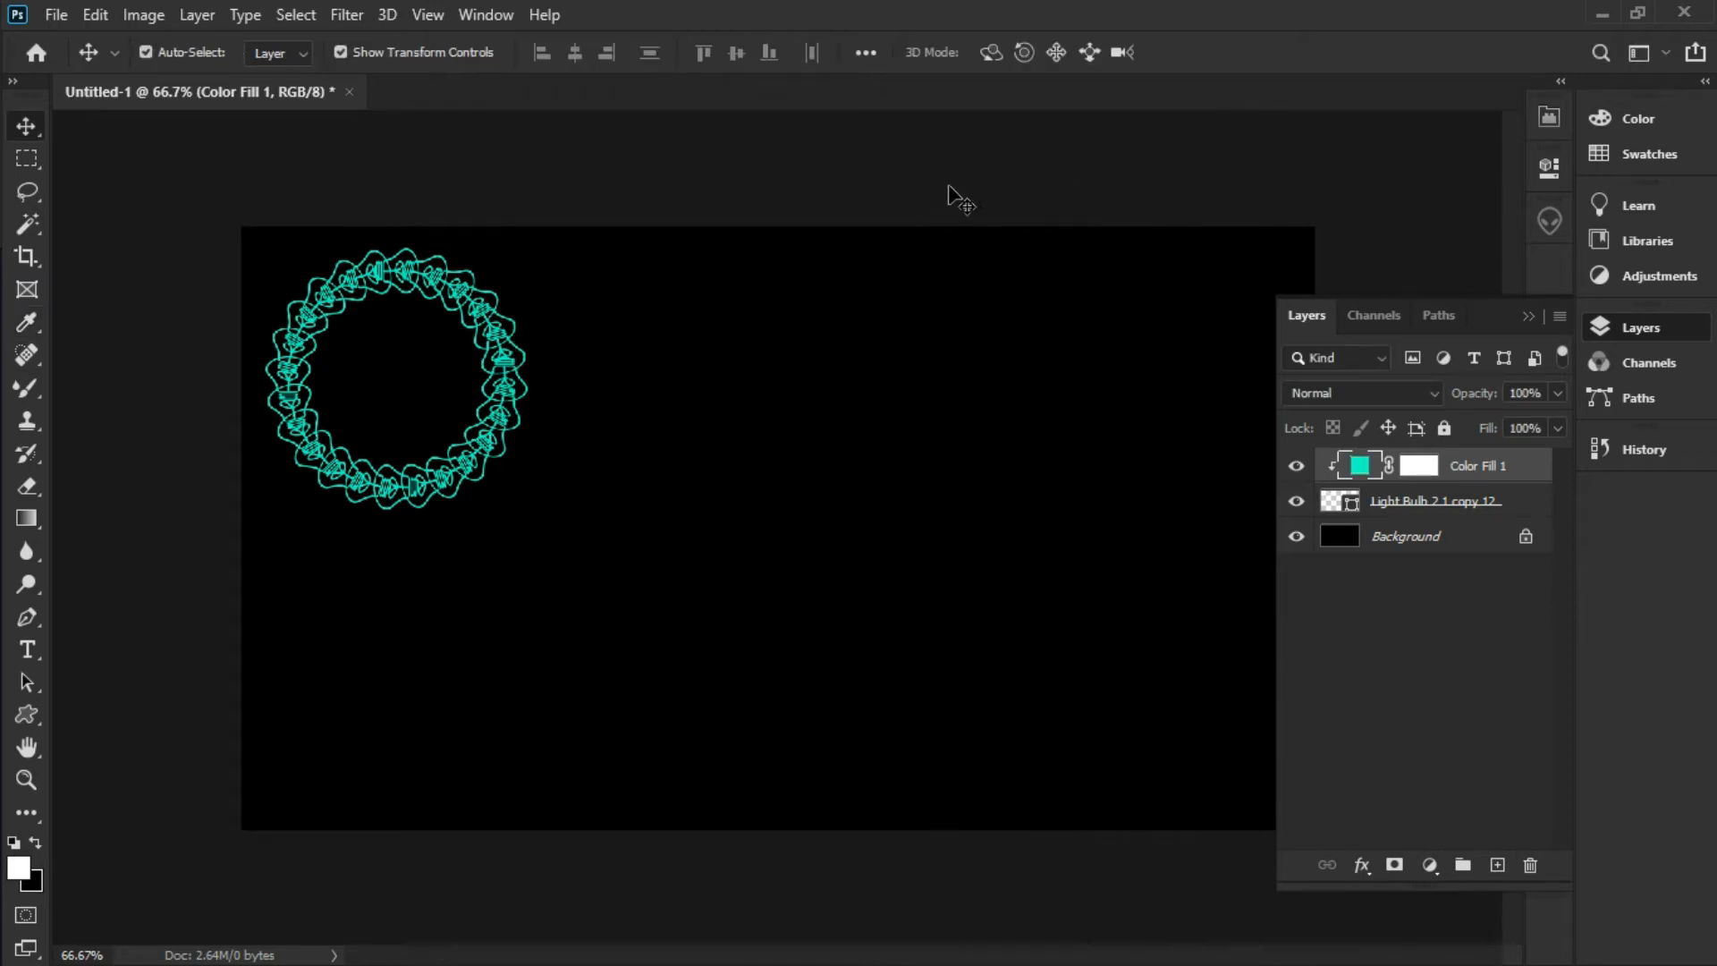
left_click(1293, 466)
Group the bulb ring and Color Fill 1 with Ctrl+G and name the group 'vector bulb'
left_click(1294, 466)
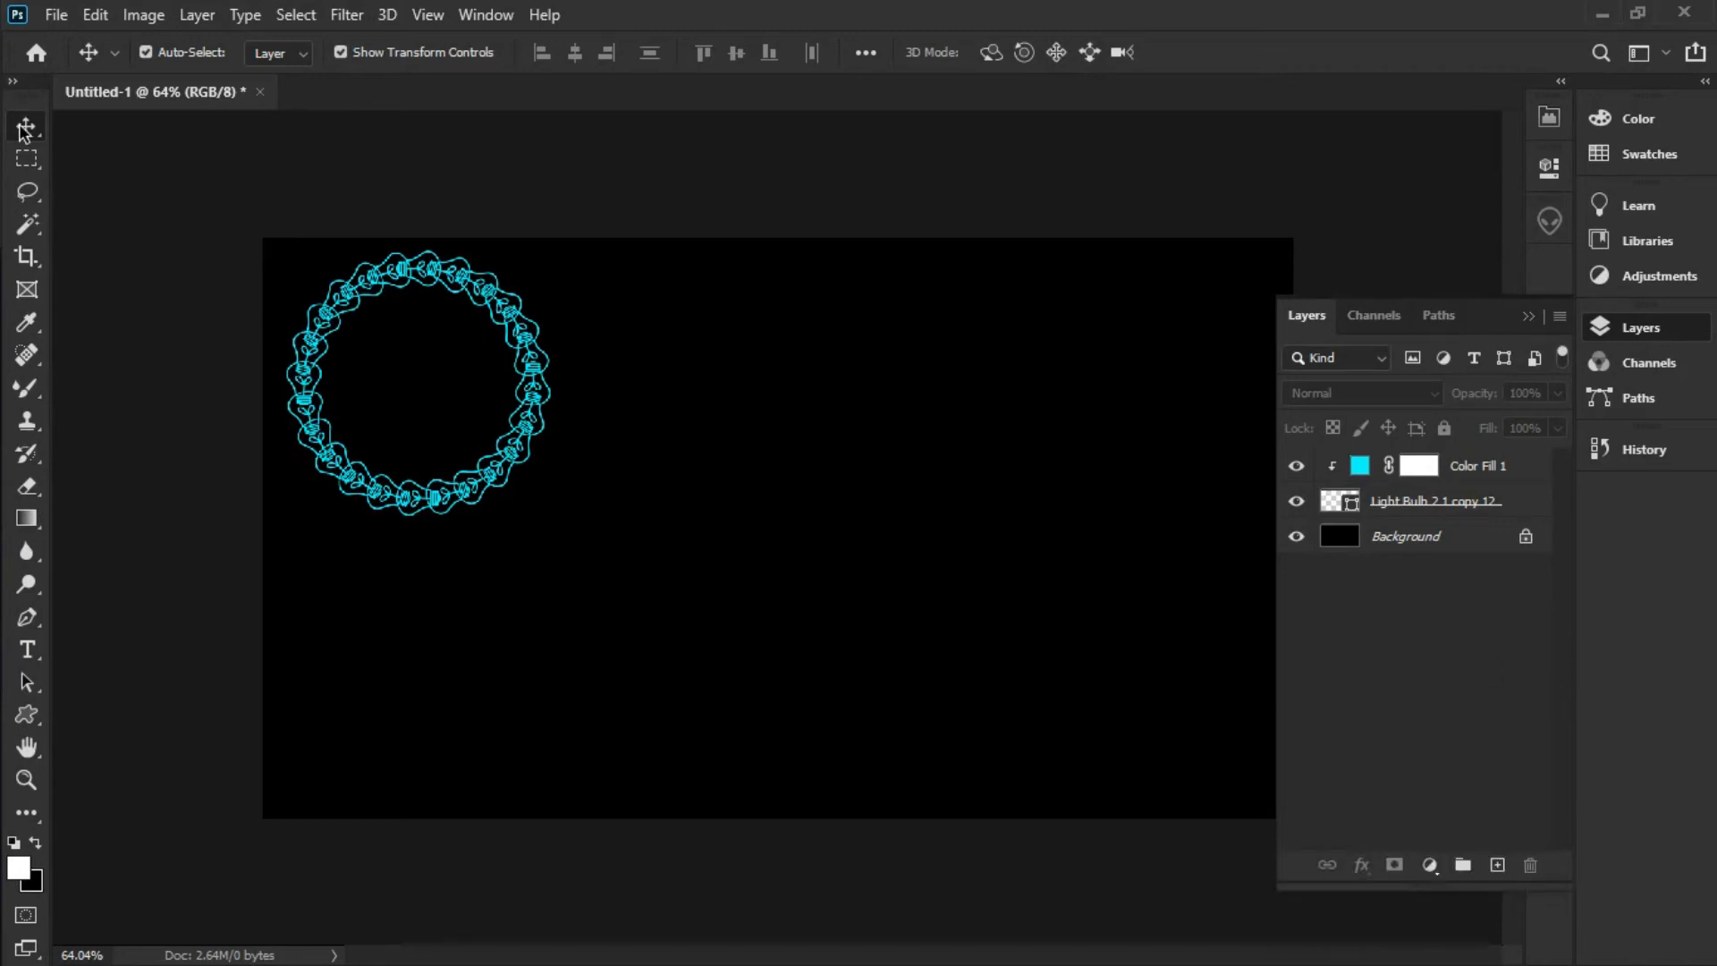
left_click(1534, 505)
left_click(1499, 472, "ctrl")
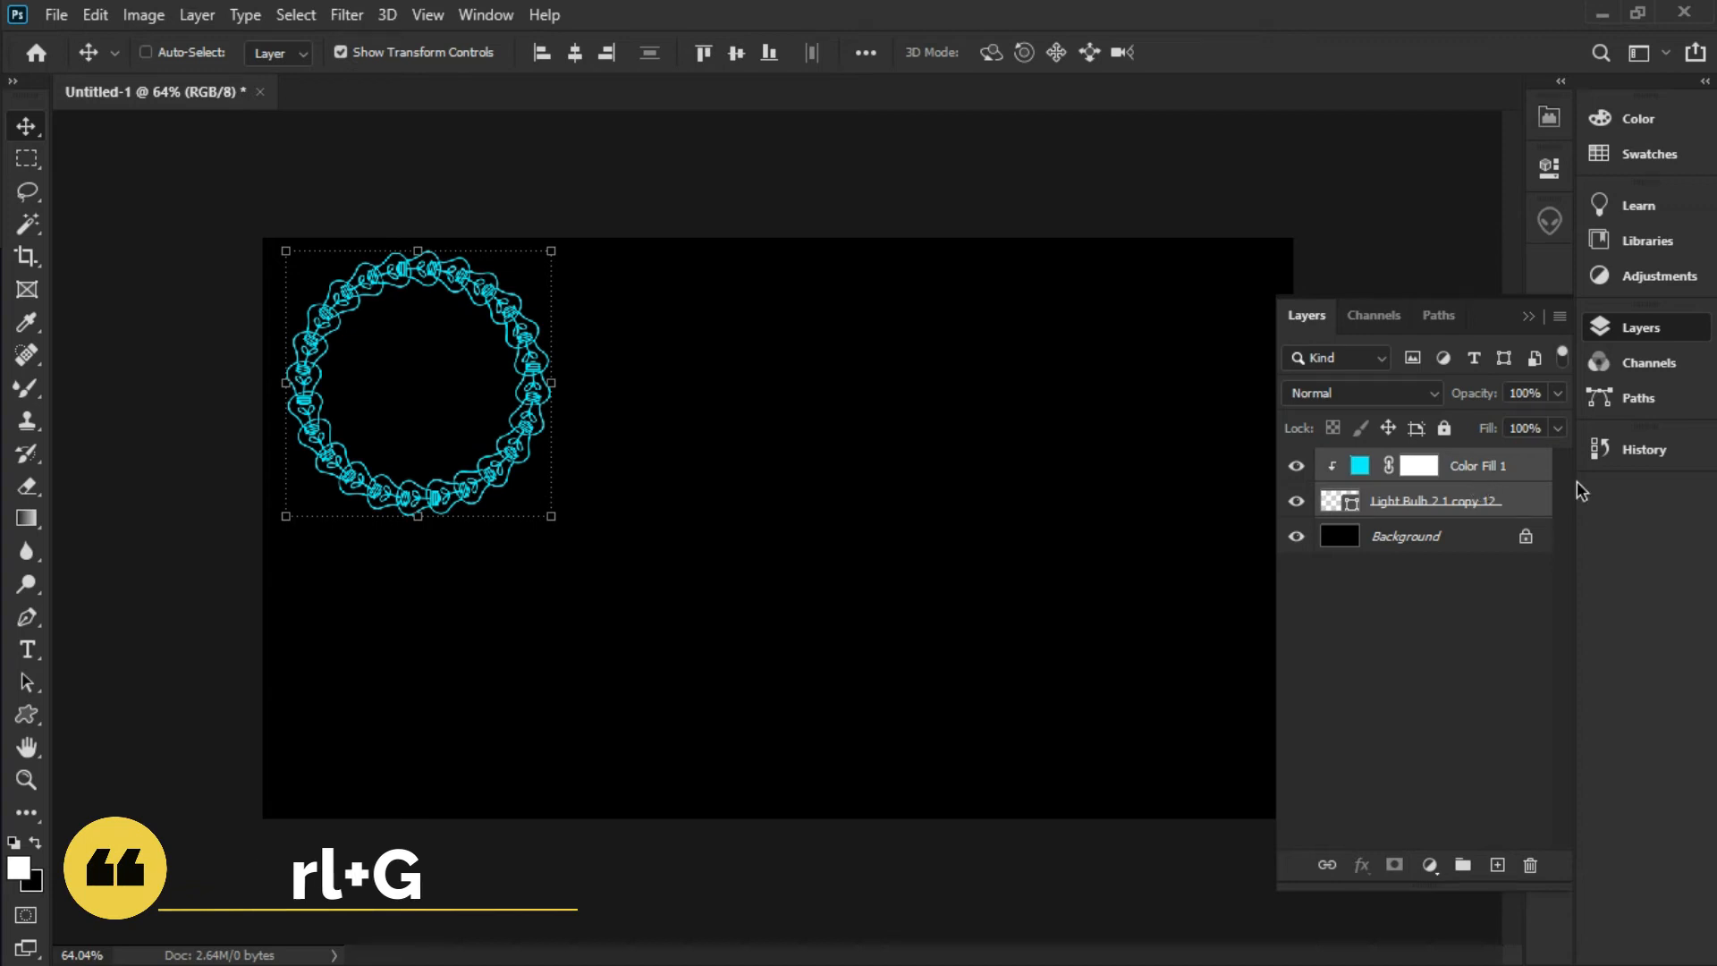
key("ctrl+g")
double_click(1387, 464)
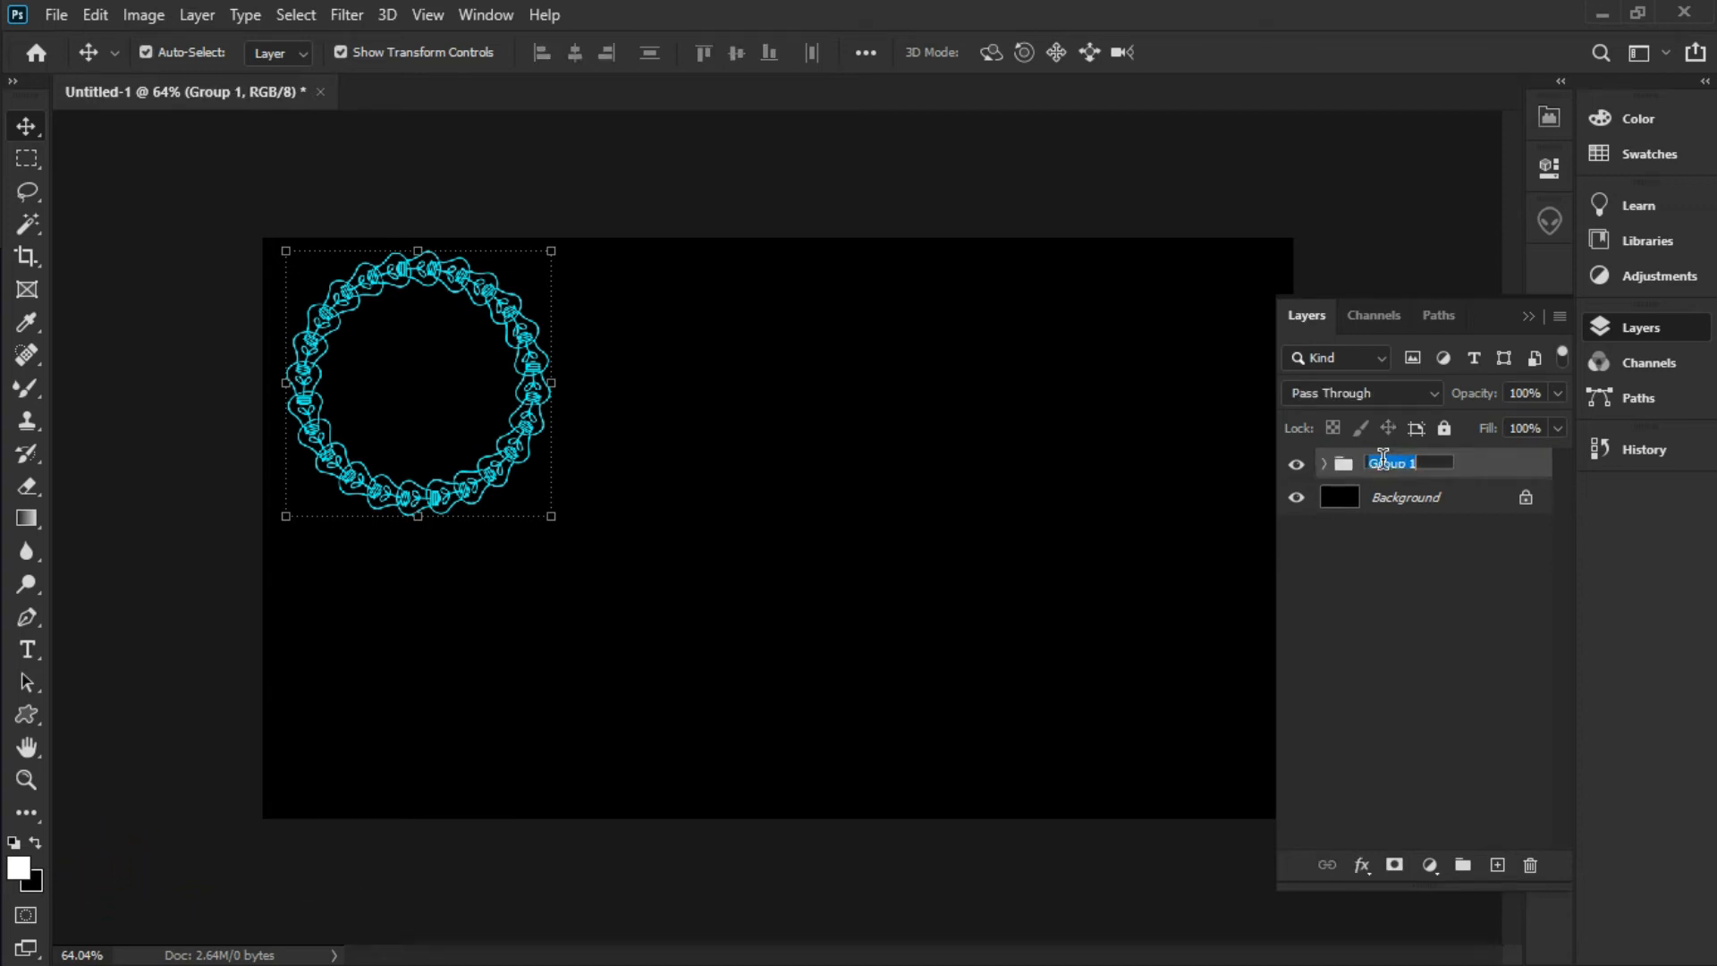
type("vector bulb")
left_click(1462, 581)
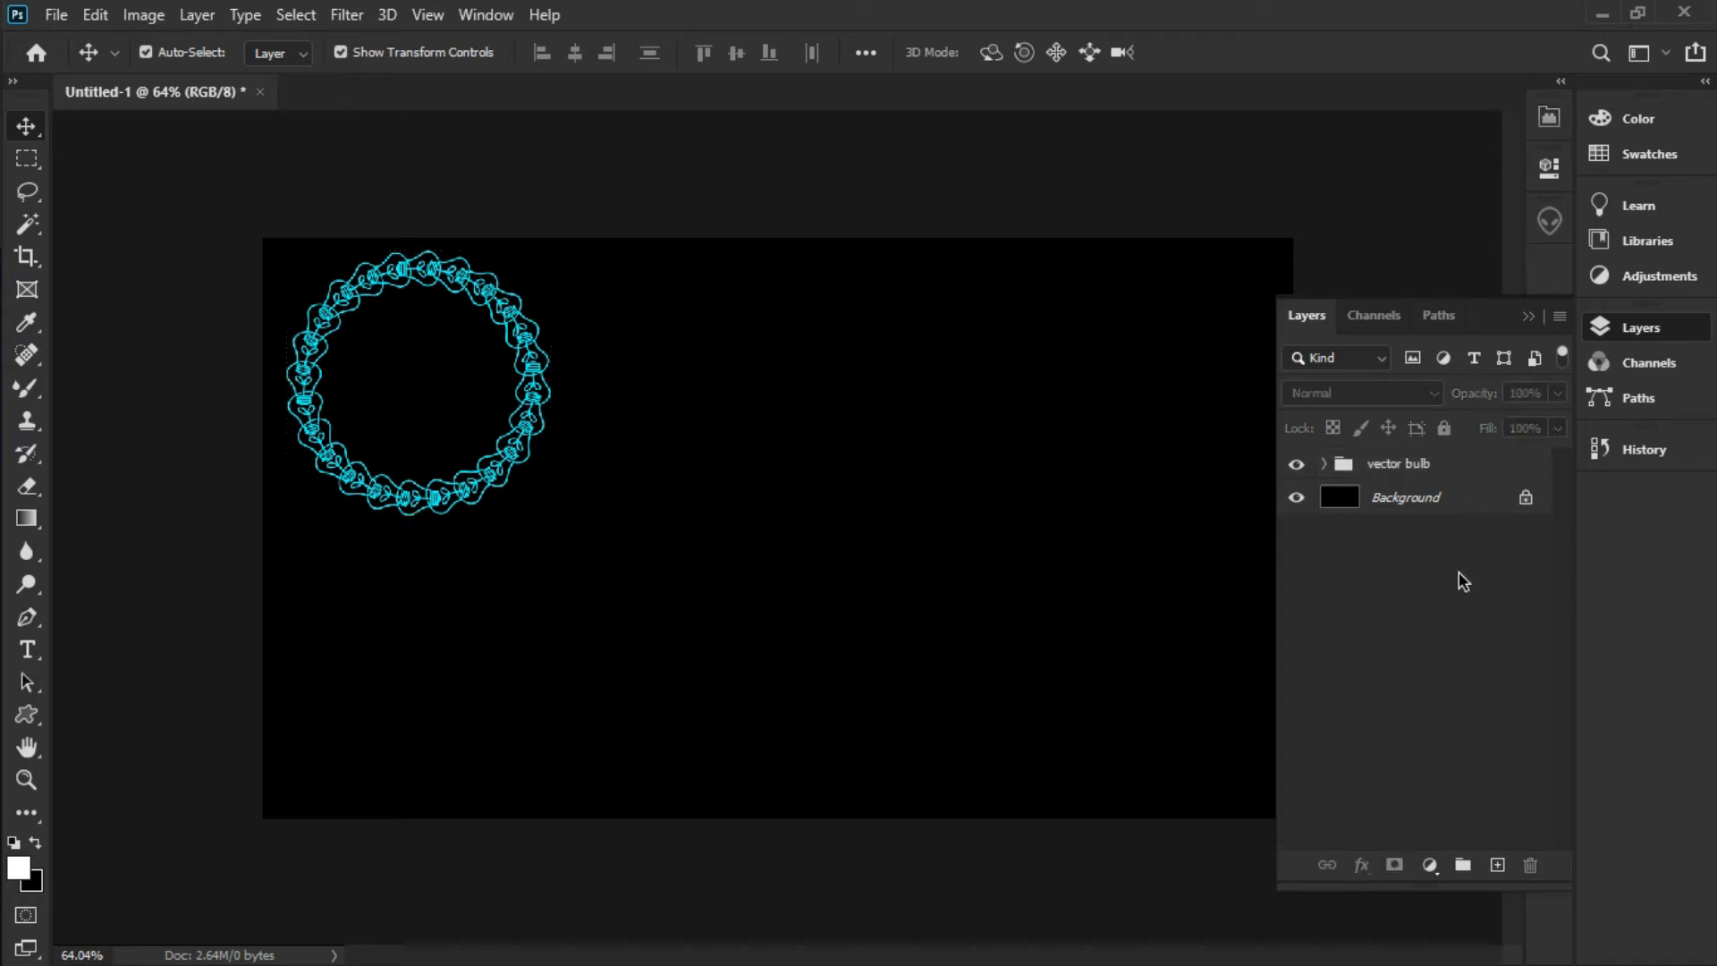
left_click(1433, 467)
Create a 100 px ornate flower (Floral Ornament 2) custom shape on the canvas
left_click(14, 733)
left_click(30, 715)
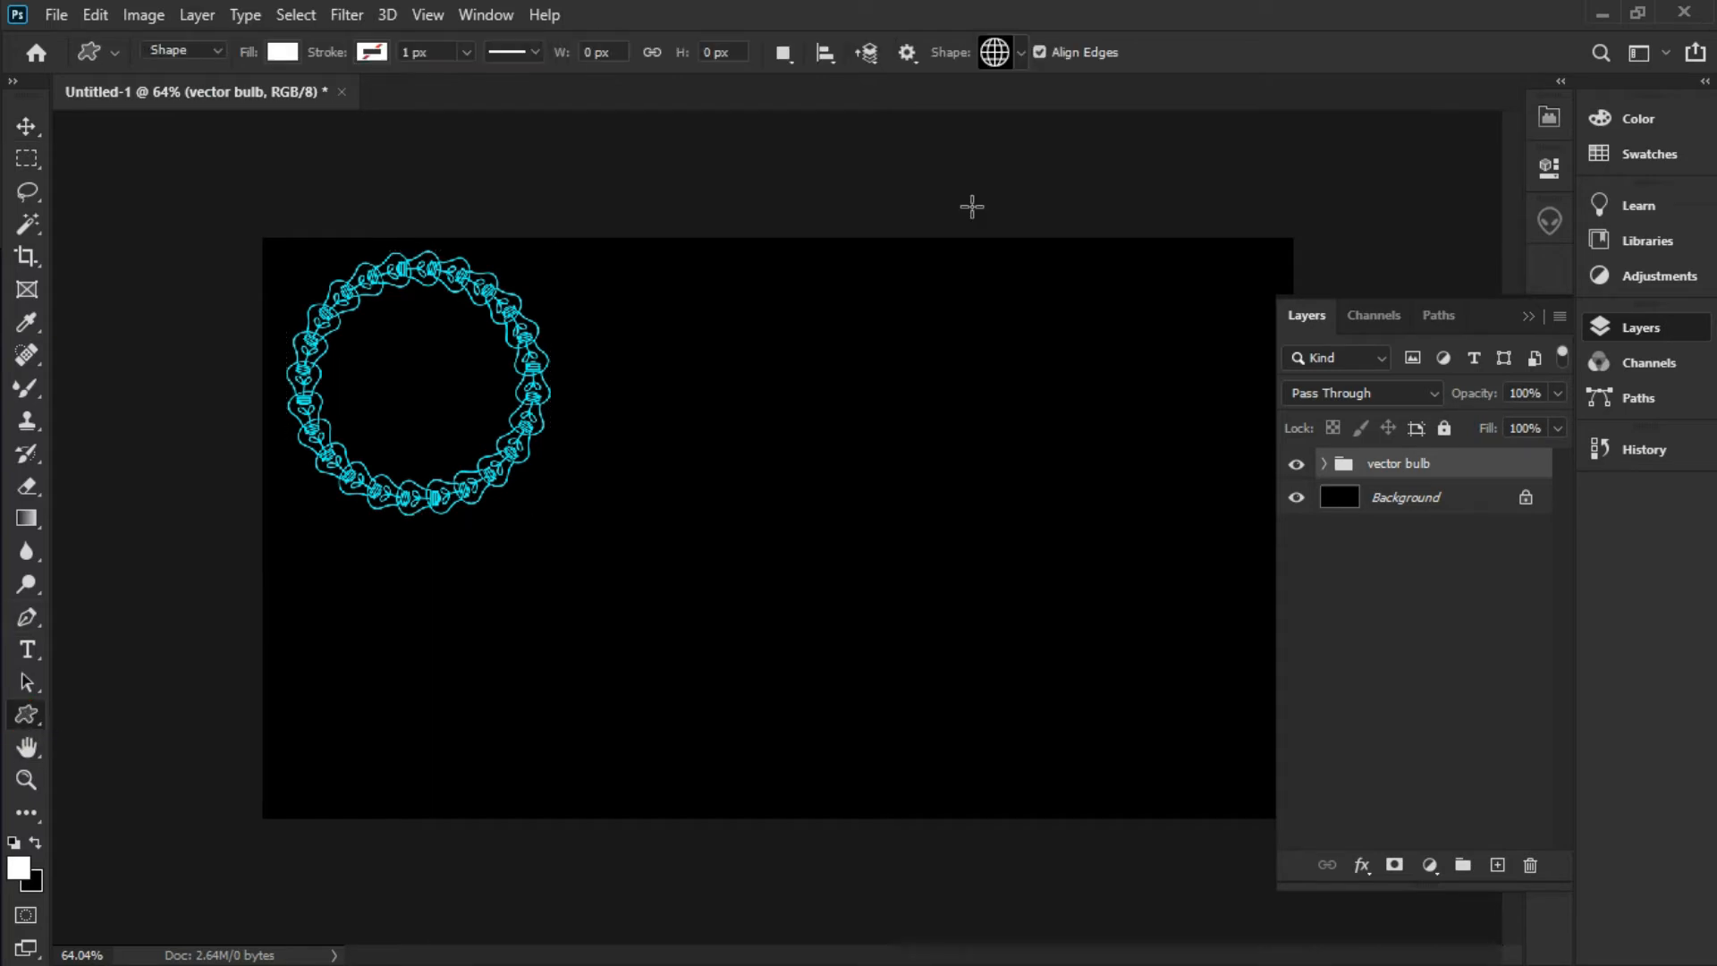
left_click(998, 64)
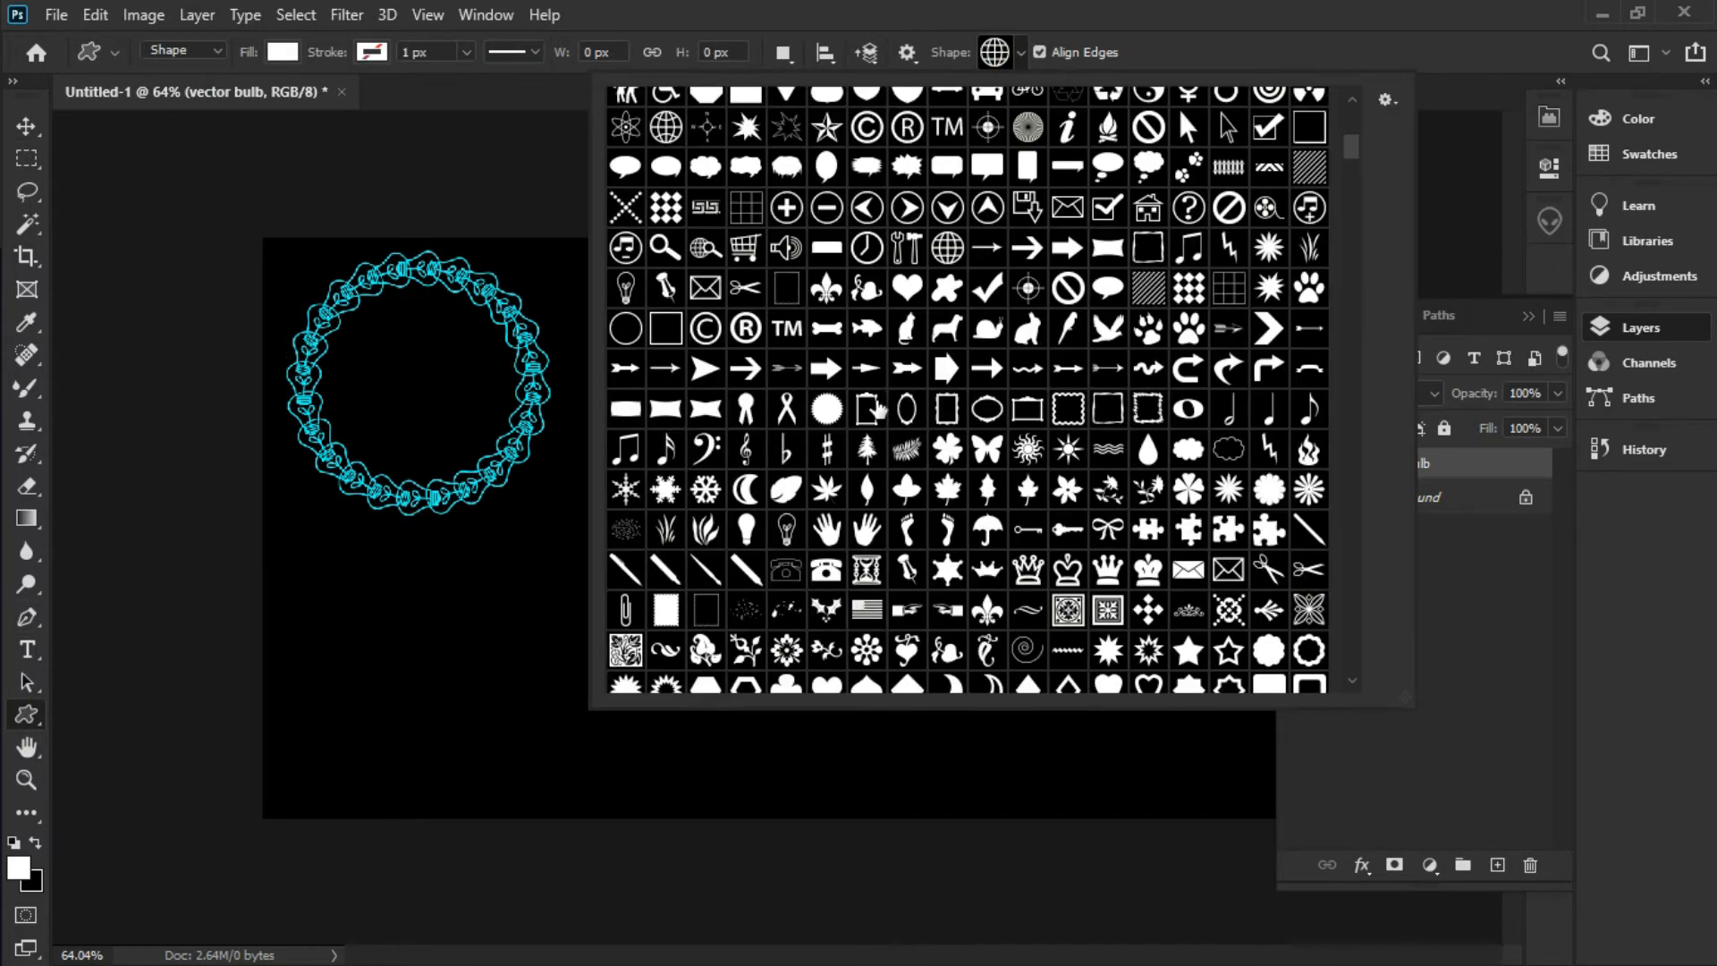
left_click(827, 411)
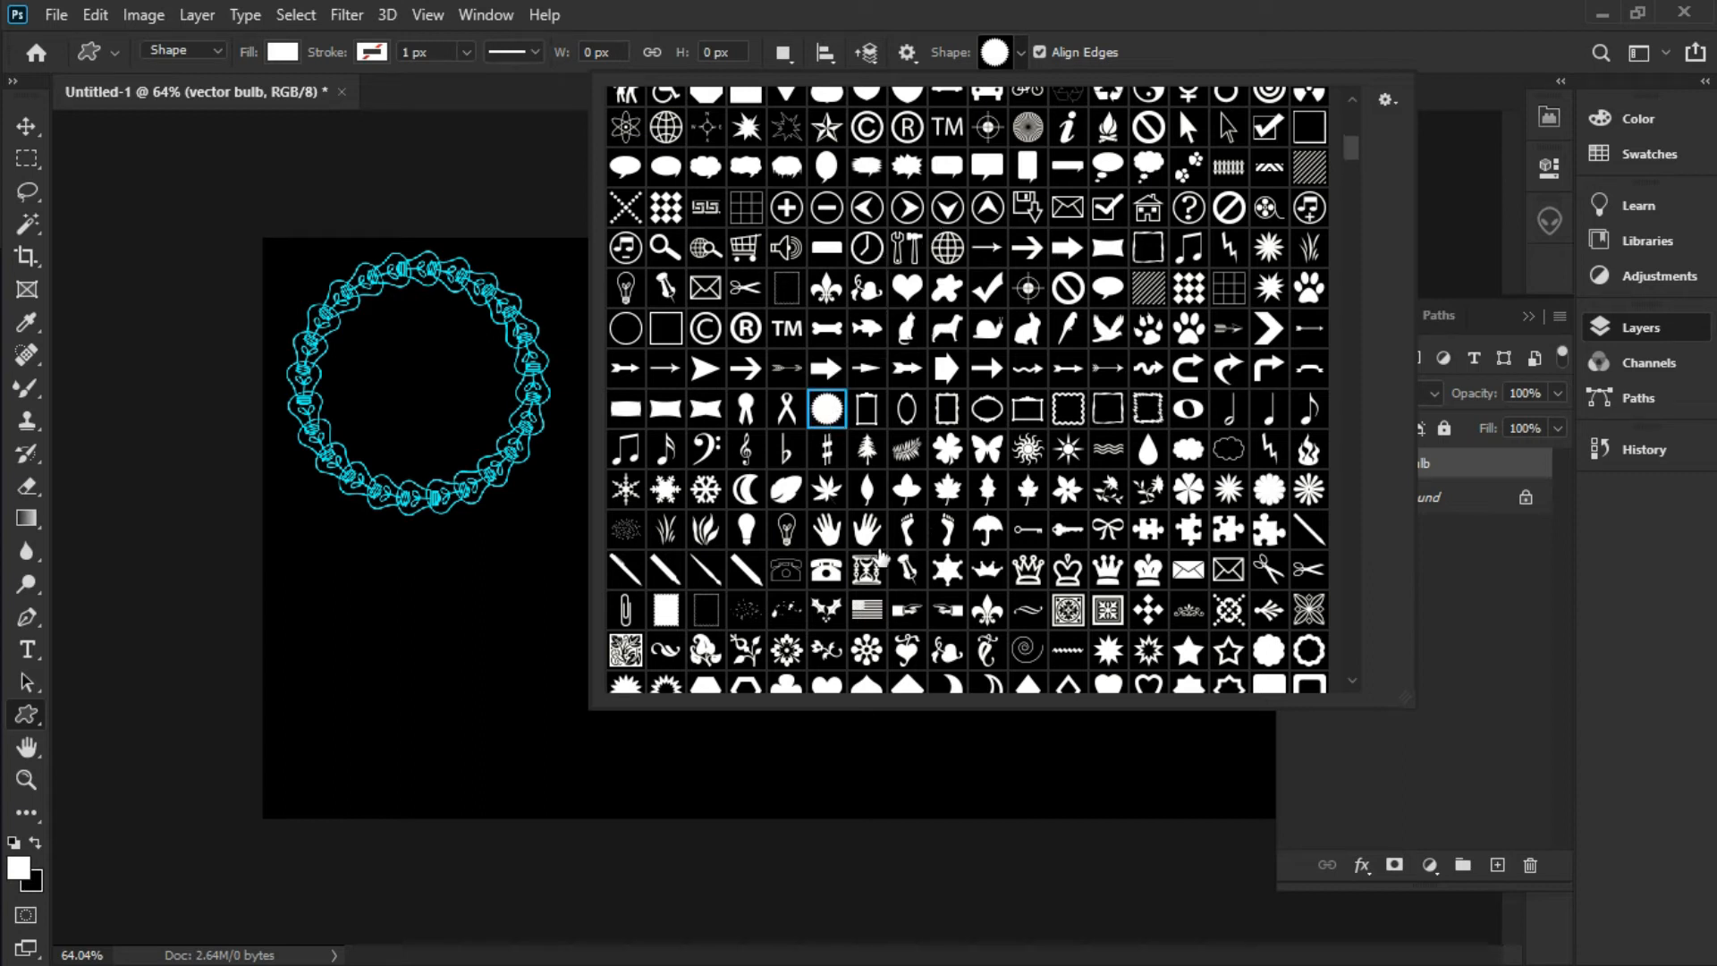
scroll(881, 556, "down", 1)
left_click(786, 633)
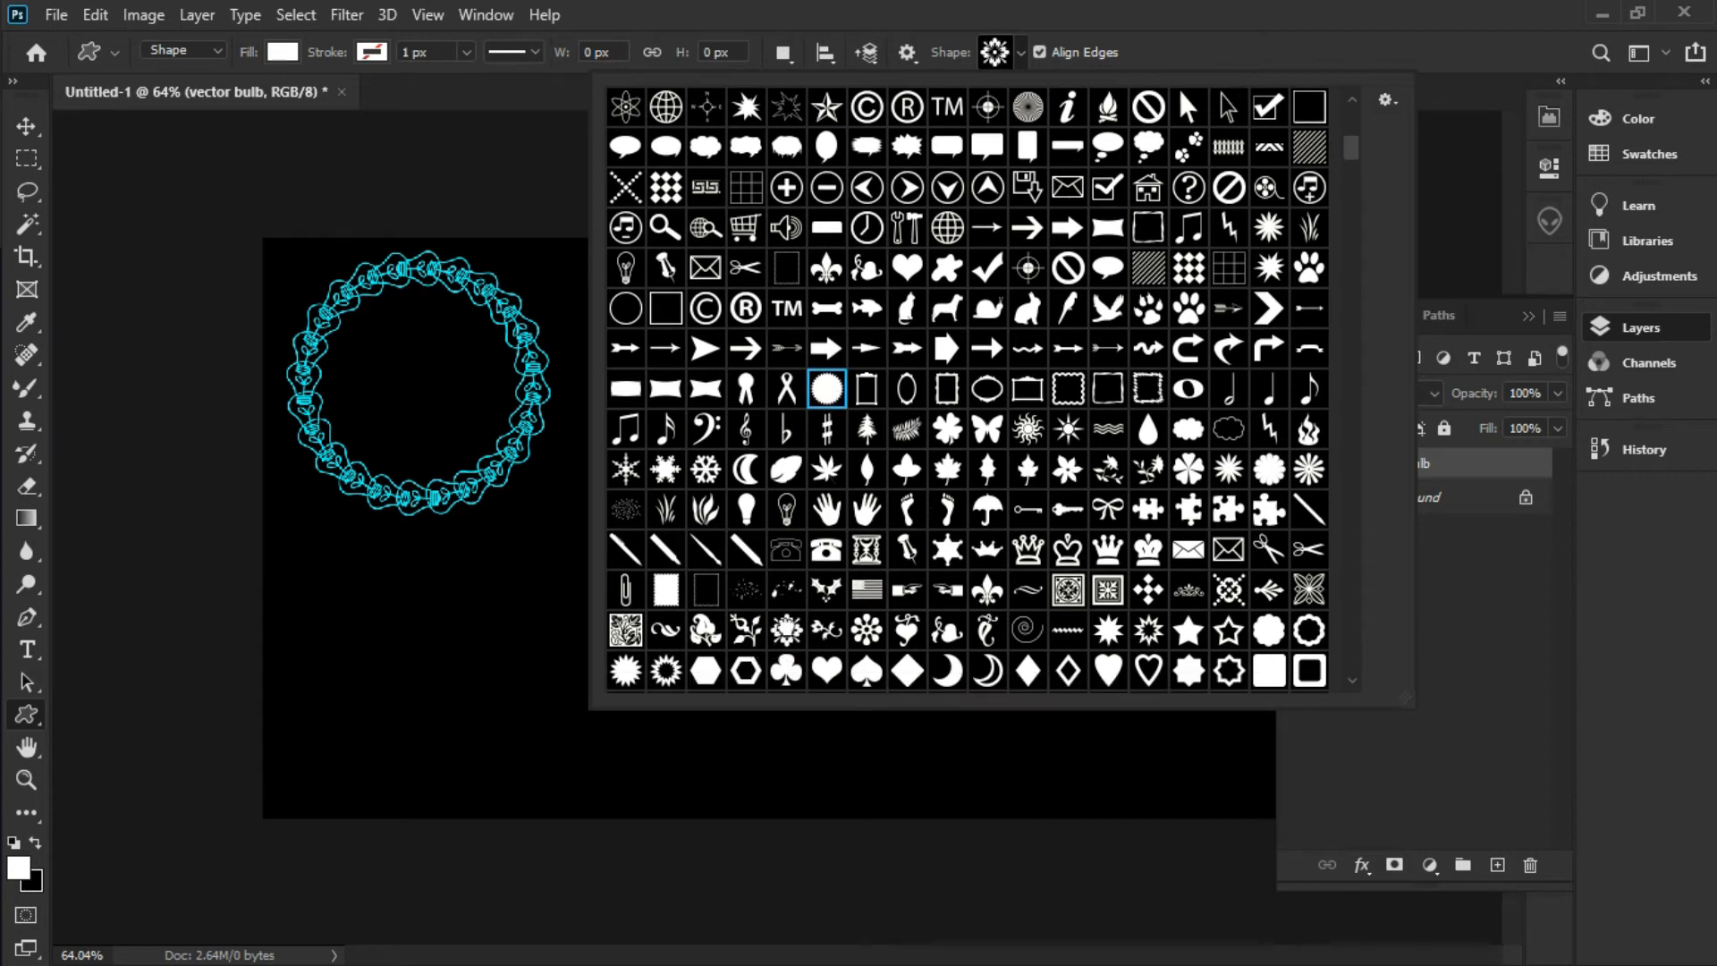
left_click(550, 613)
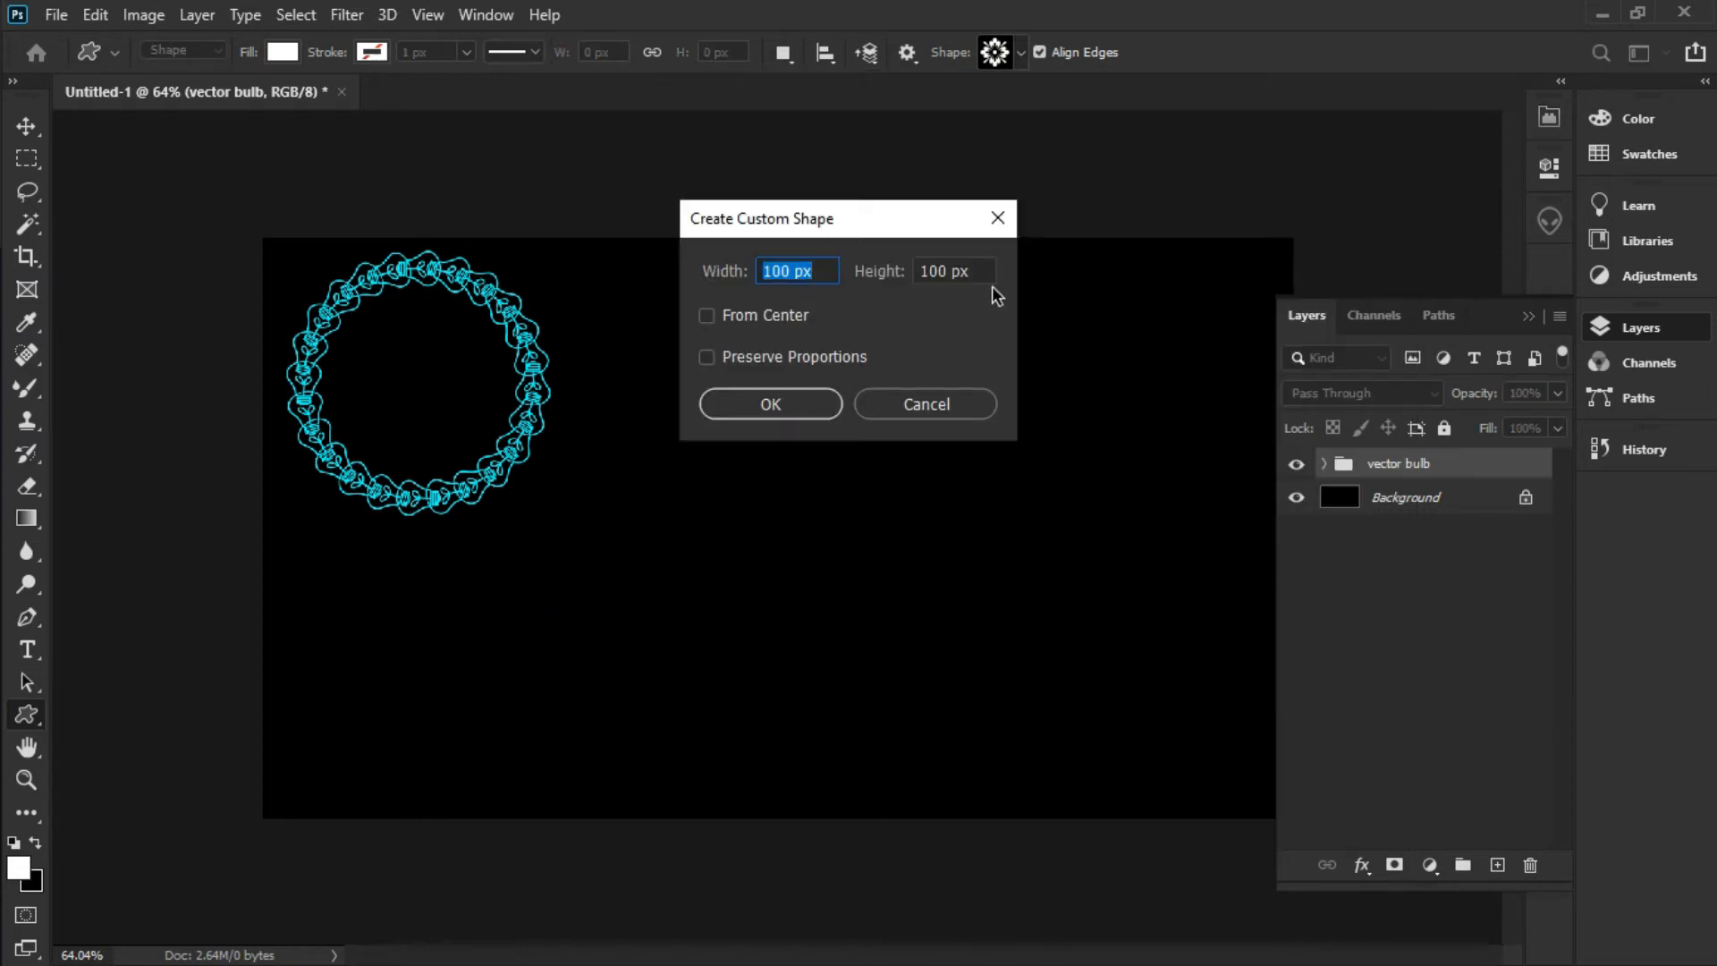
key("Tab")
left_click(753, 406)
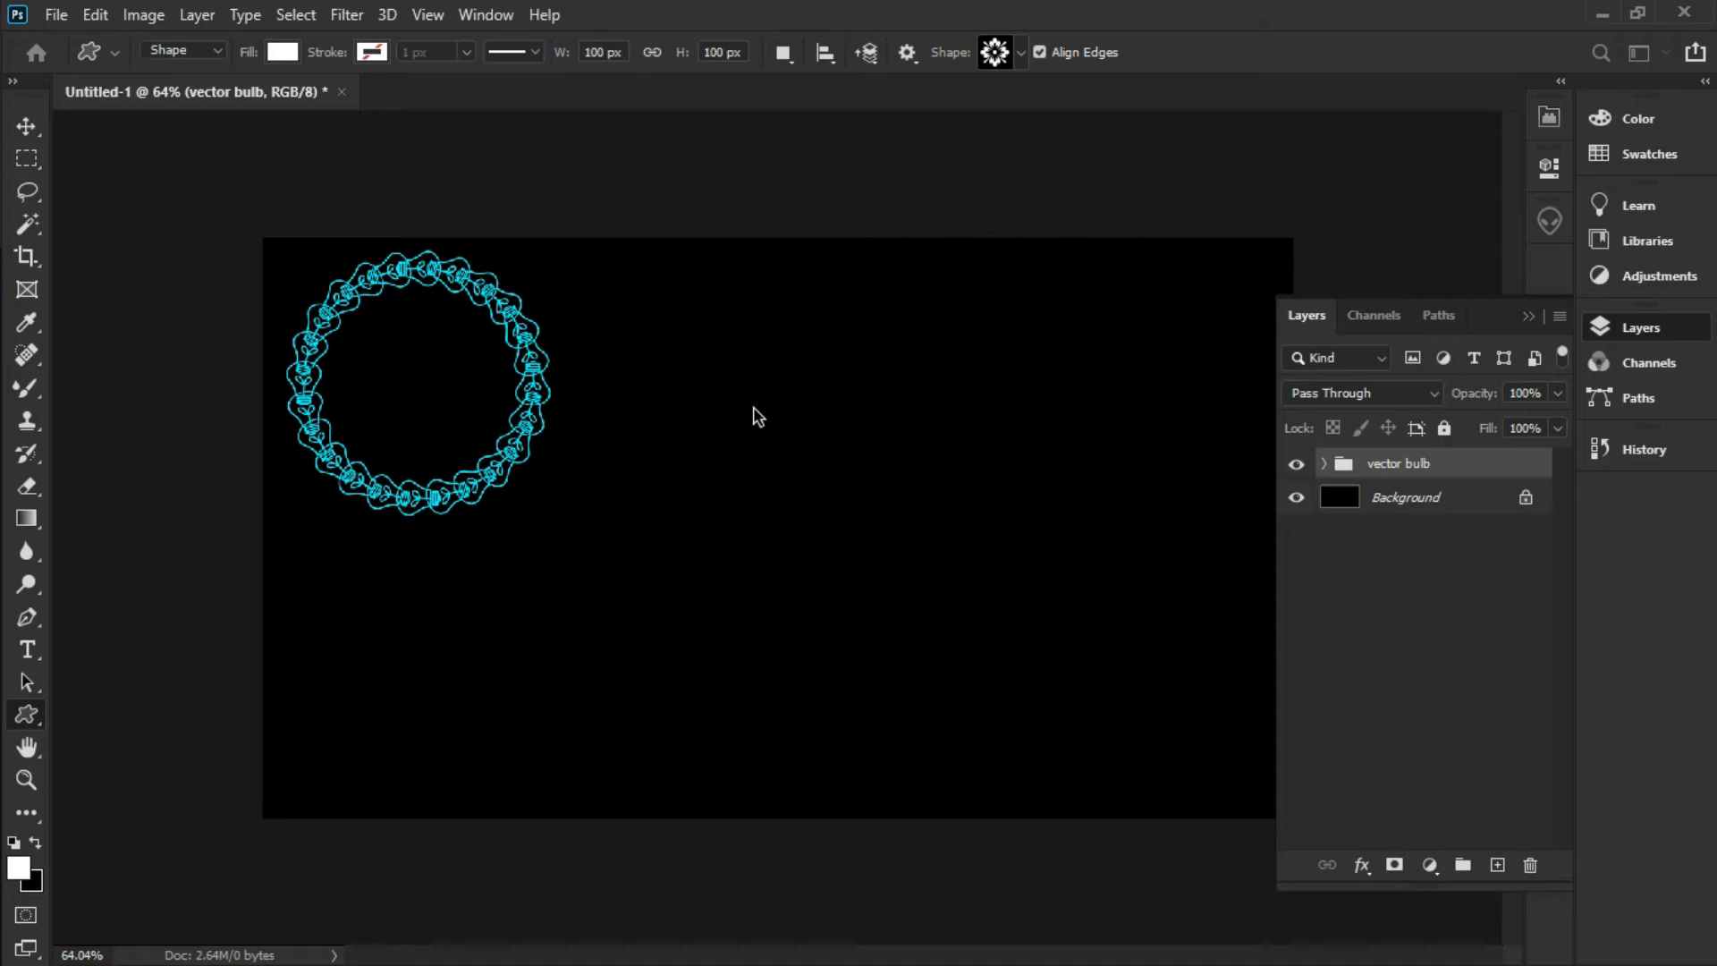
Scale the flower ornament to about 57% and move it to the canvas centre
left_click(26, 125)
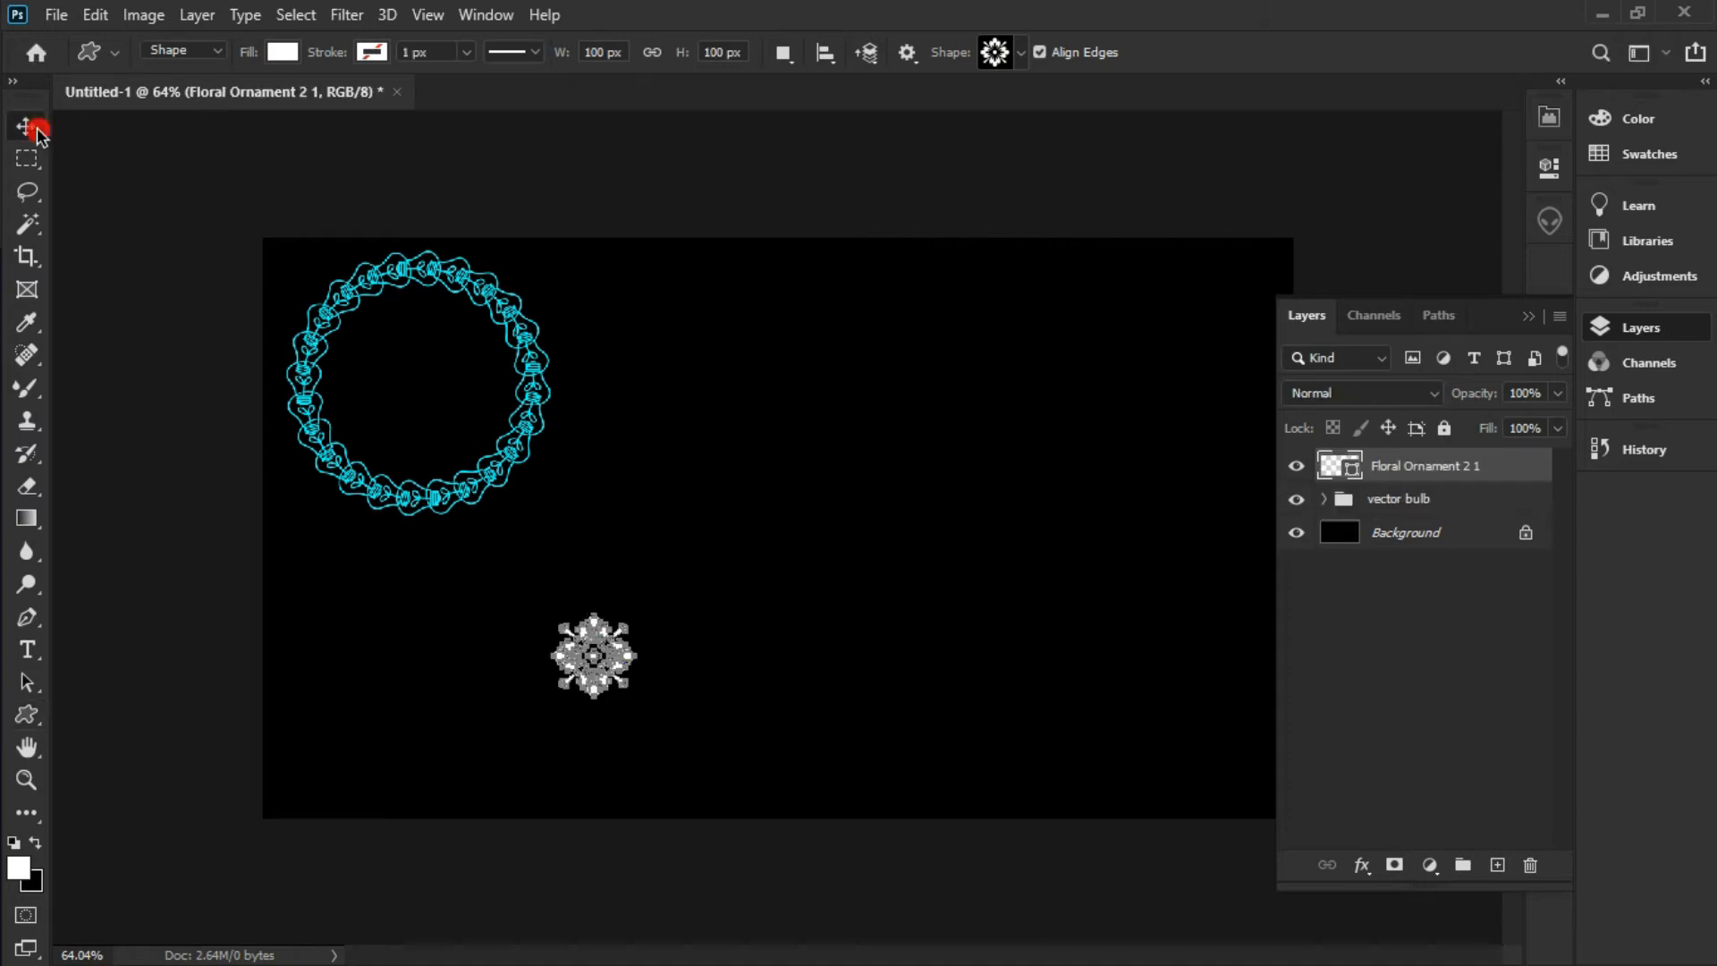
left_click_drag(640, 610, 601, 643)
key("Return")
left_click(820, 613)
left_click(572, 664)
left_click_drag(575, 673, 755, 447)
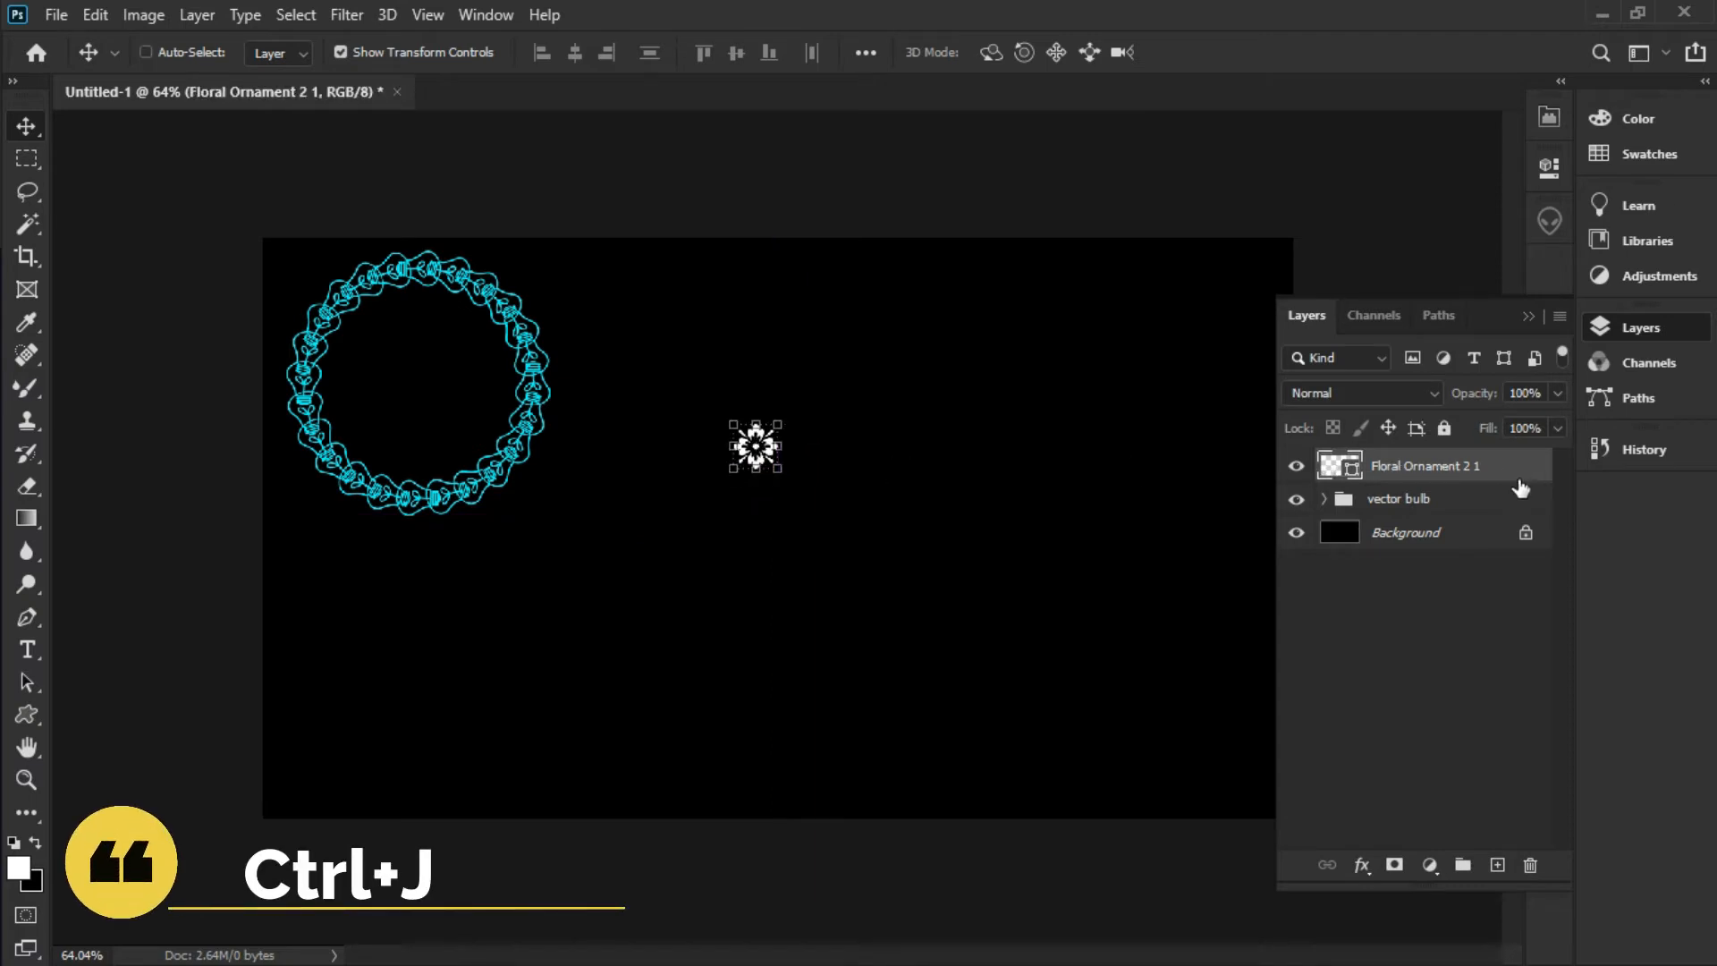
Duplicate the flower layer with Ctrl+J and align the flowers on the canvas centre
key("ctrl+j")
key("ctrl")
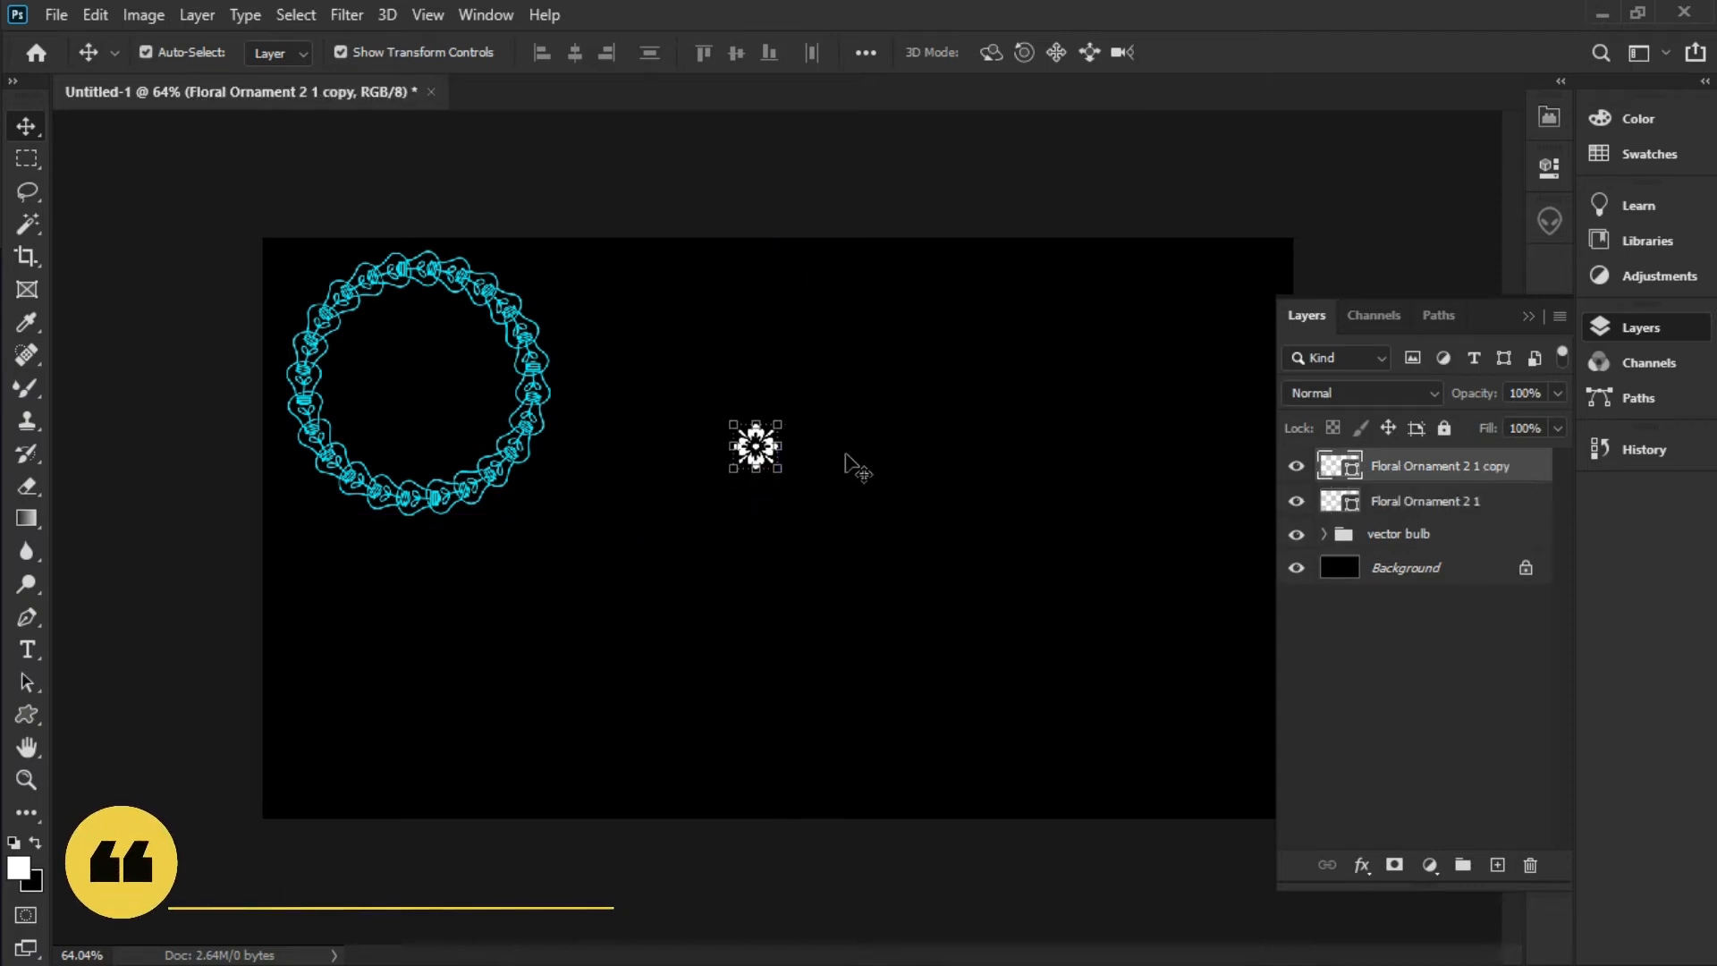
left_click(756, 447, "ctrl+shift")
left_click_drag(805, 448, 766, 448)
Slide the flower copy right of the original at the same height, then marquee-select both flowers
left_click(1439, 467)
left_click(95, 15)
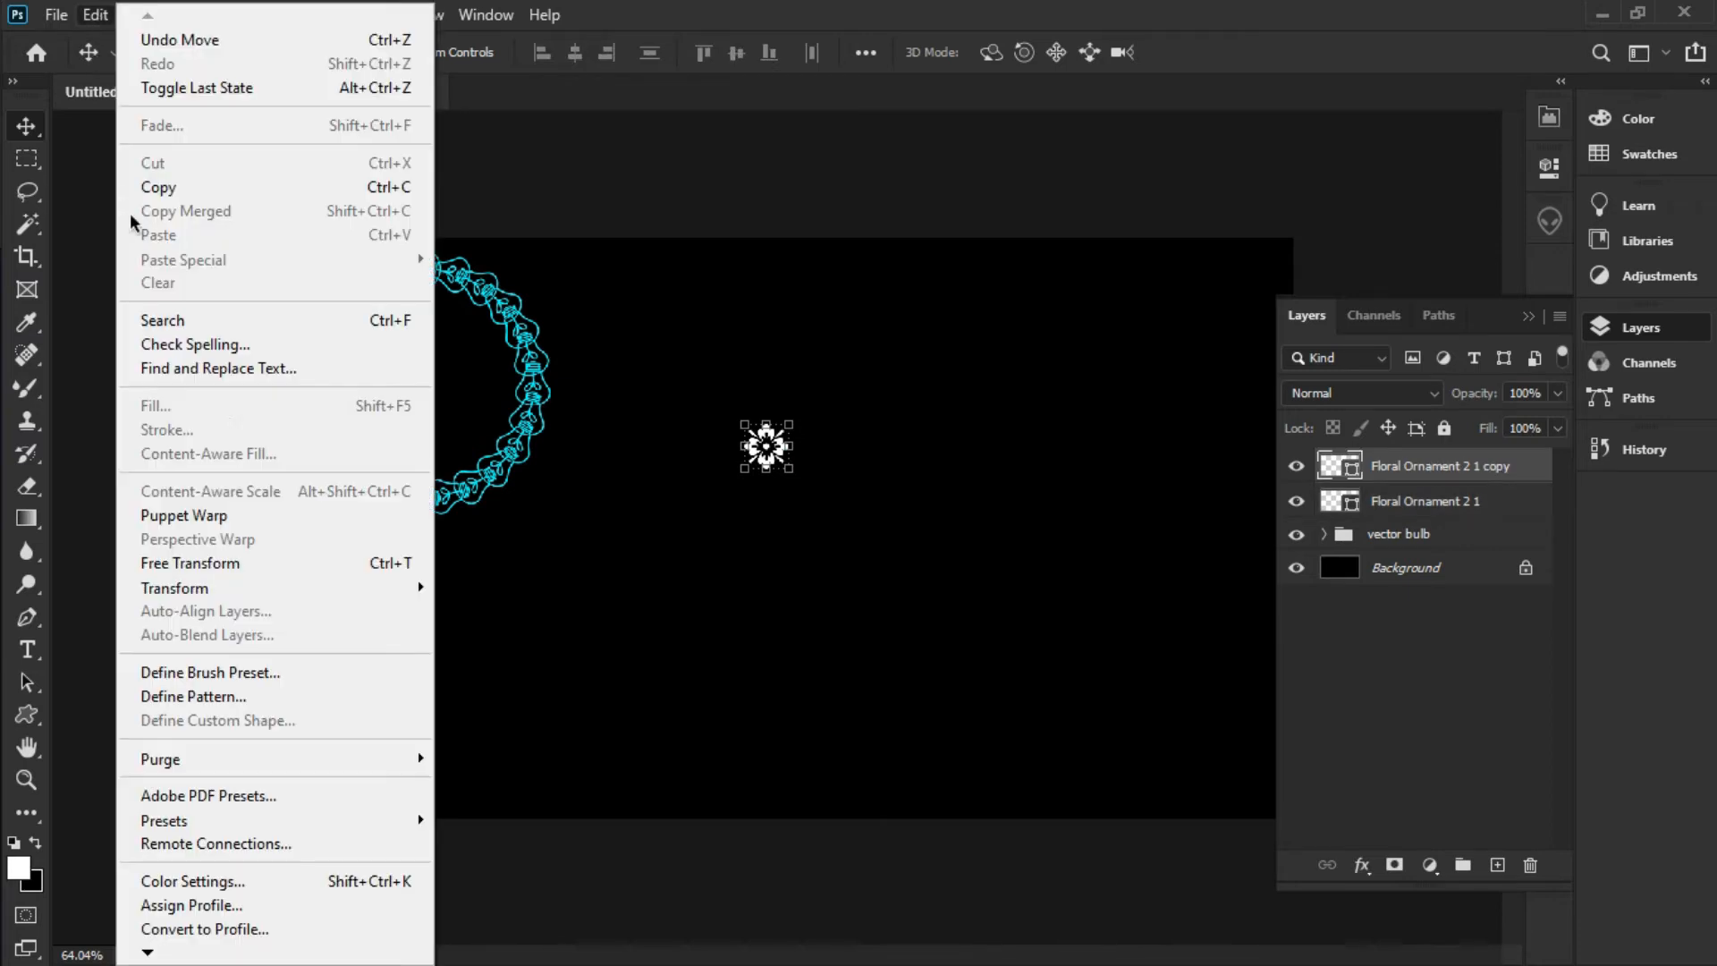
left_click(234, 565)
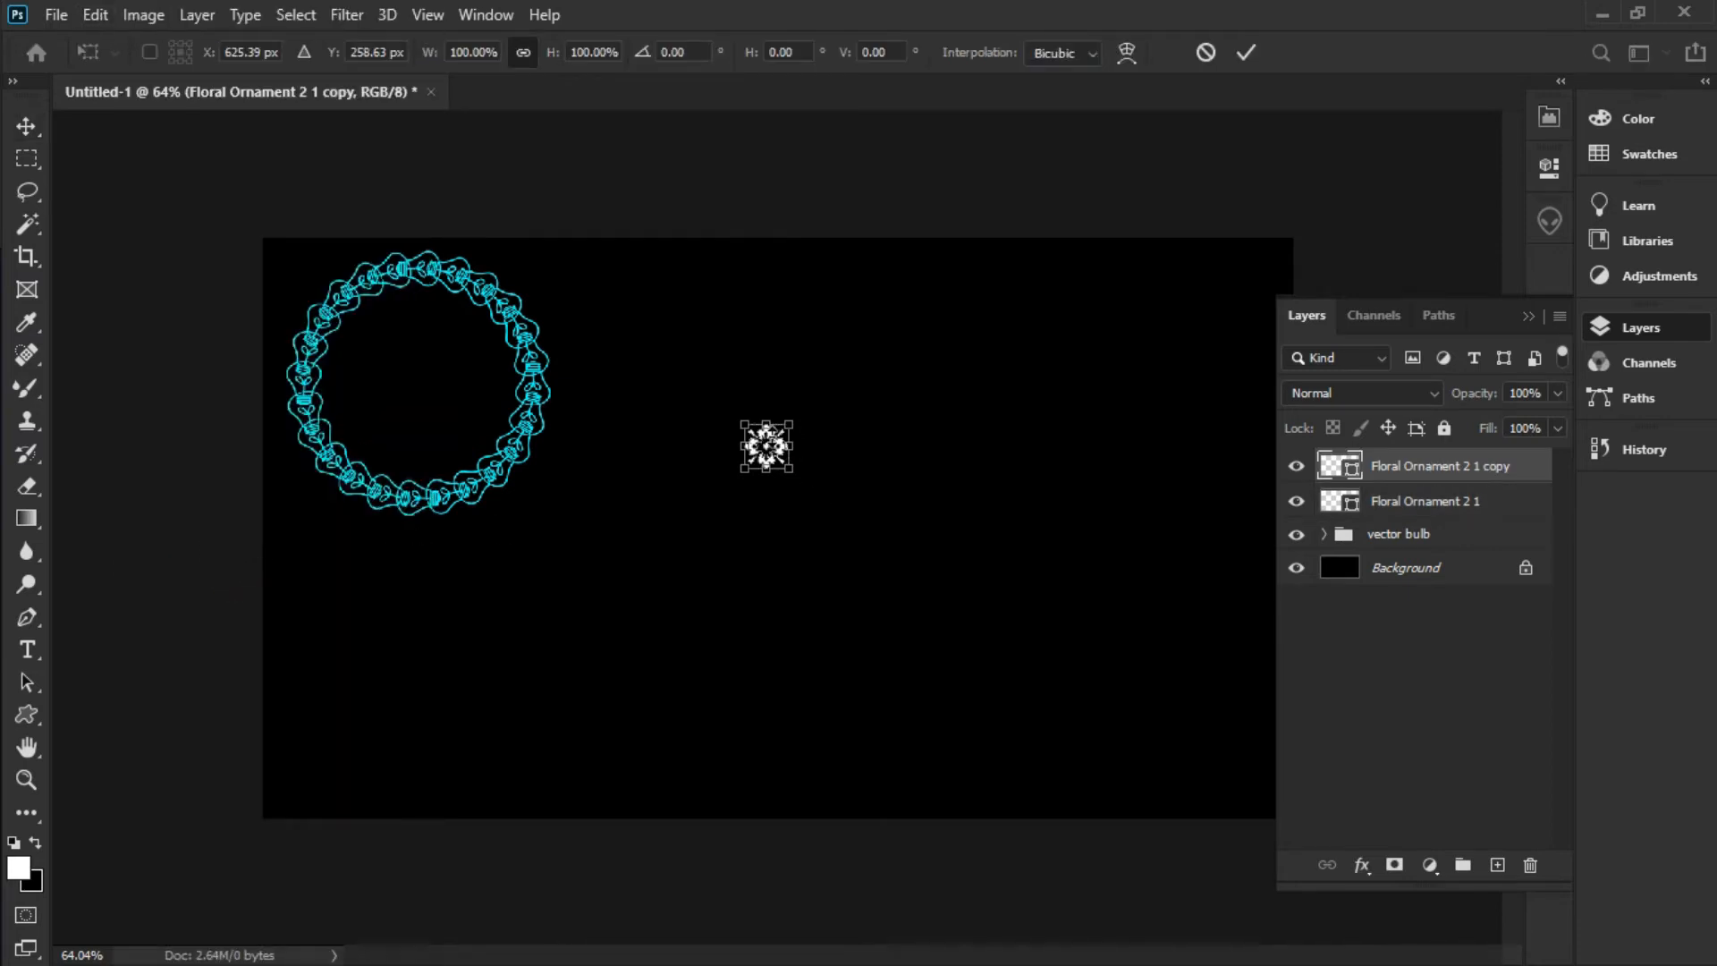
left_click_drag(766, 463, 982, 450)
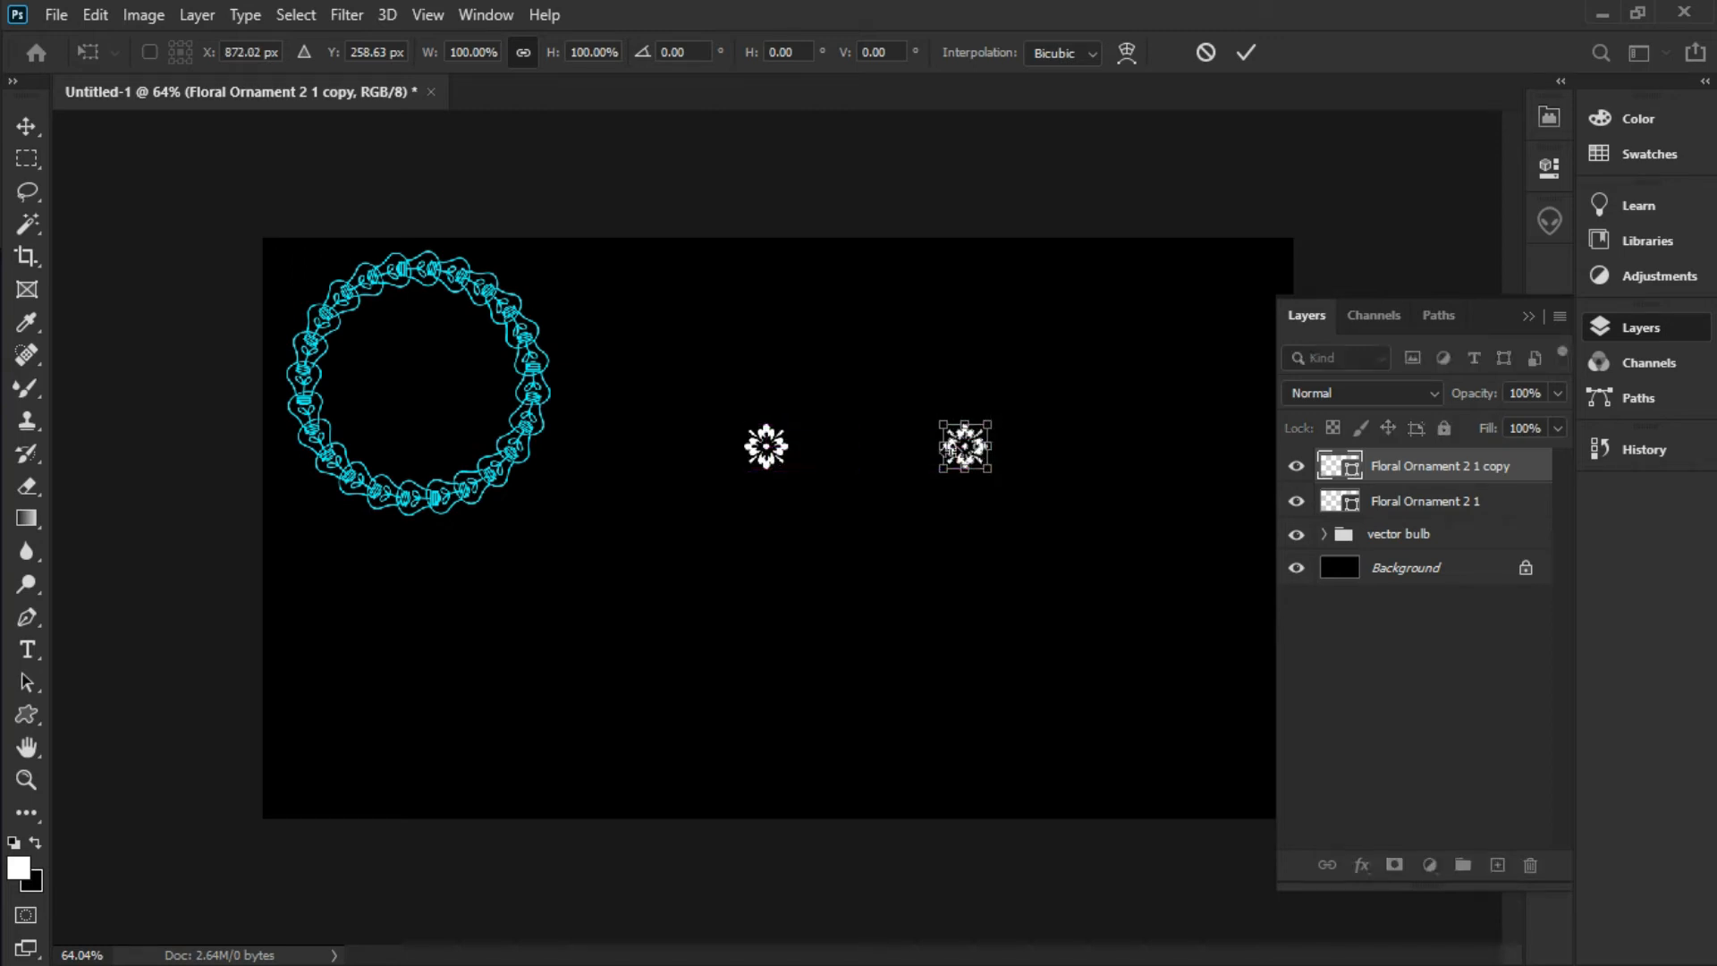
key("Return")
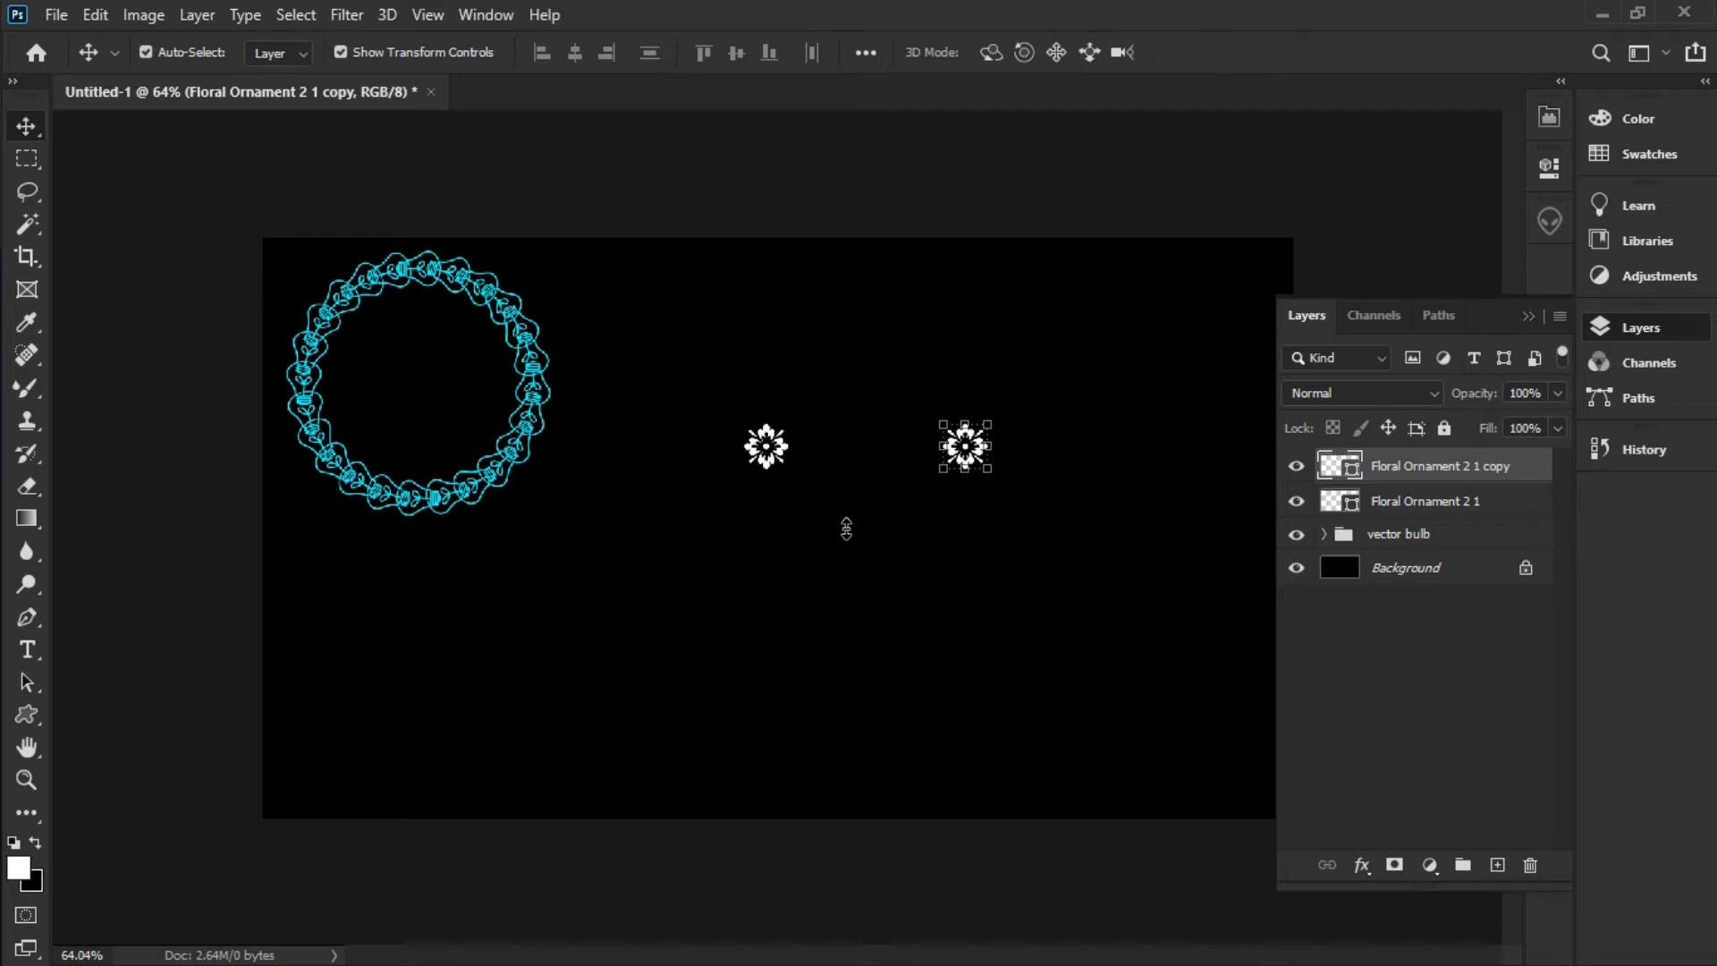
left_click(847, 536)
left_click_drag(720, 536, 1073, 398)
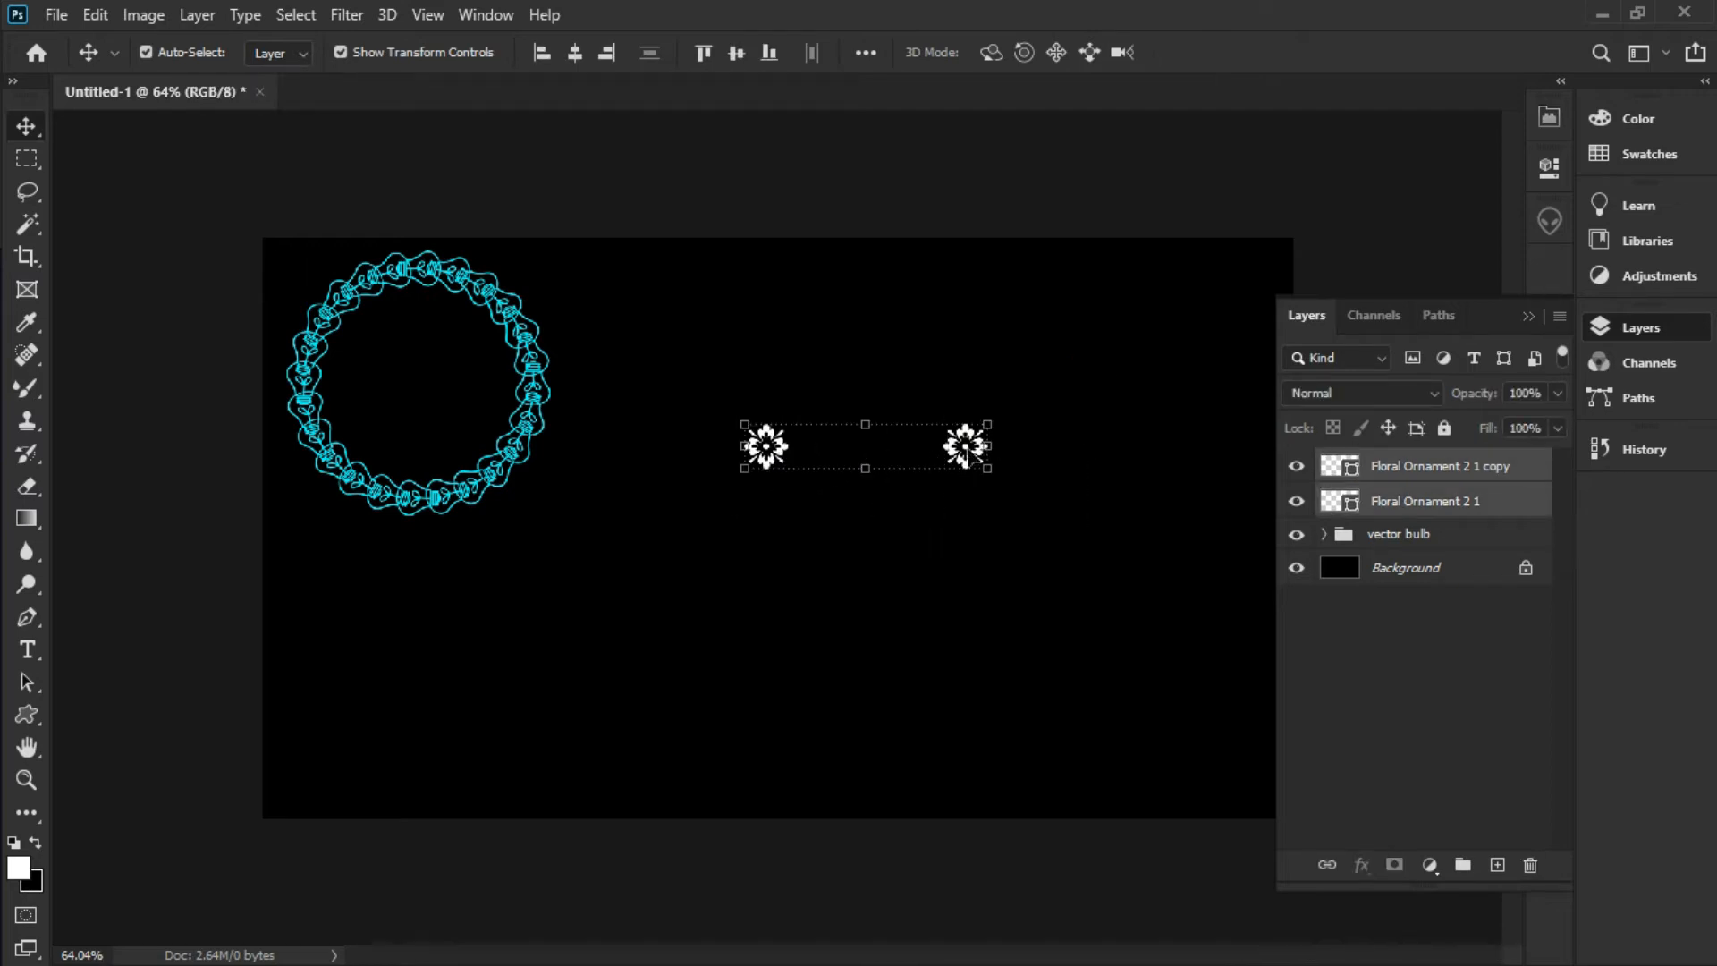
Merge the two flower layers, rotate the pair 15°, and repeat the transform as a rotated copy
left_click(1560, 318)
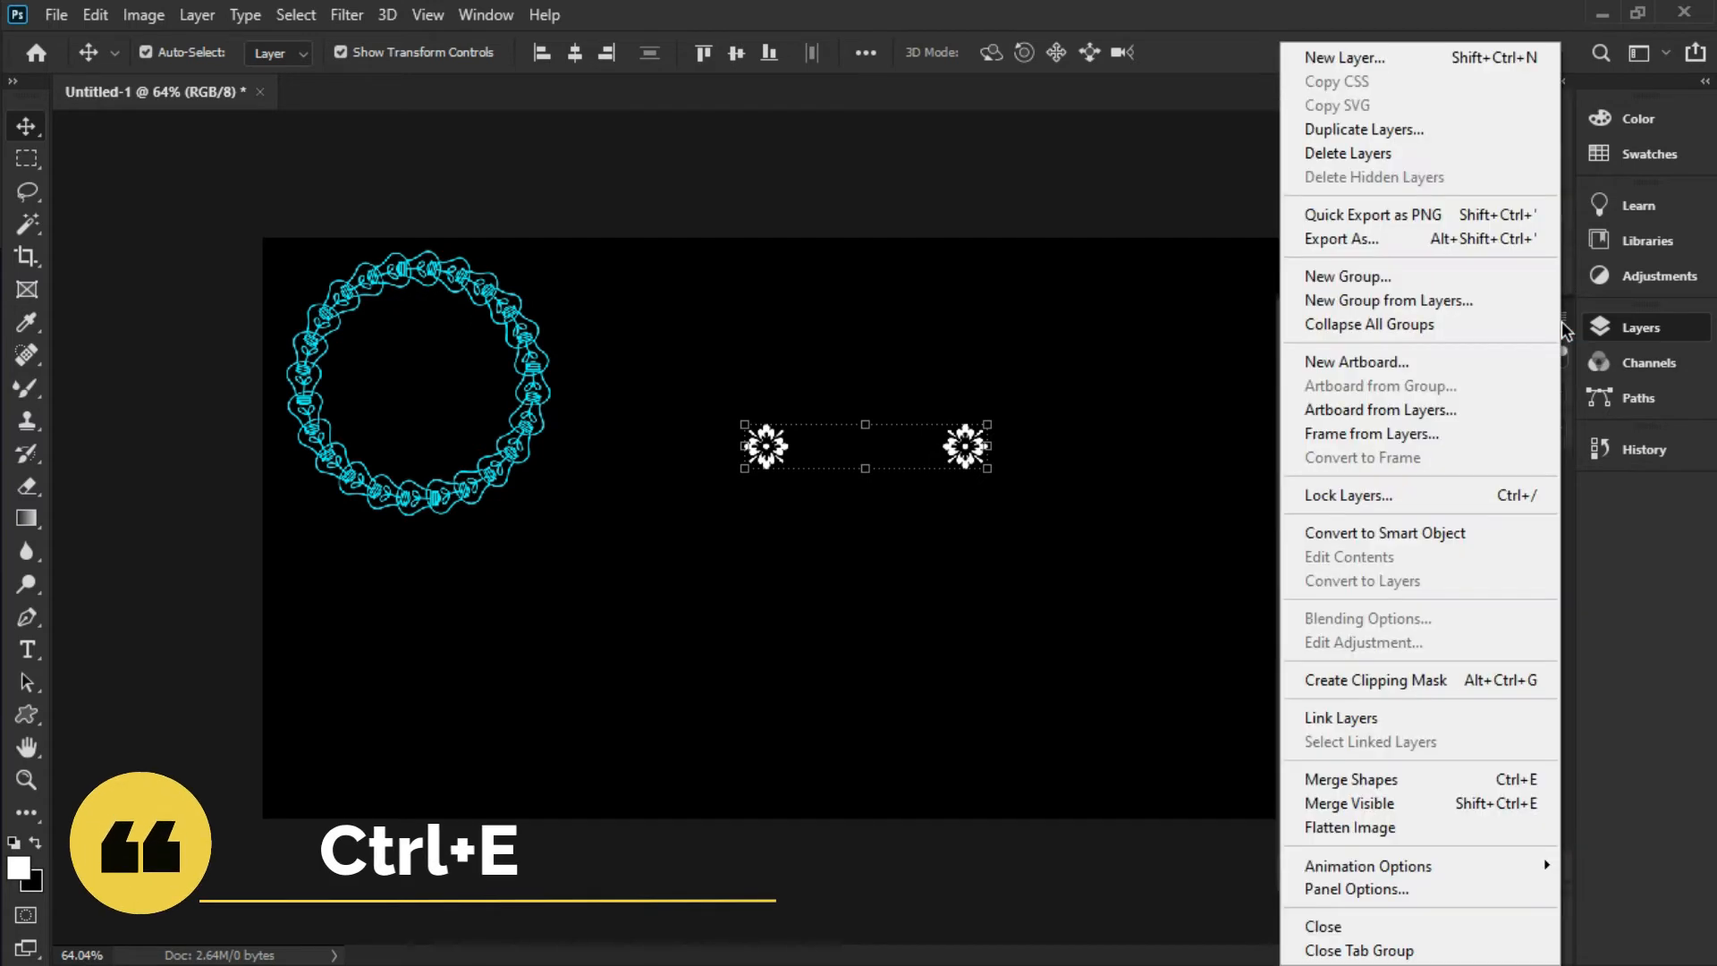
left_click(1451, 780)
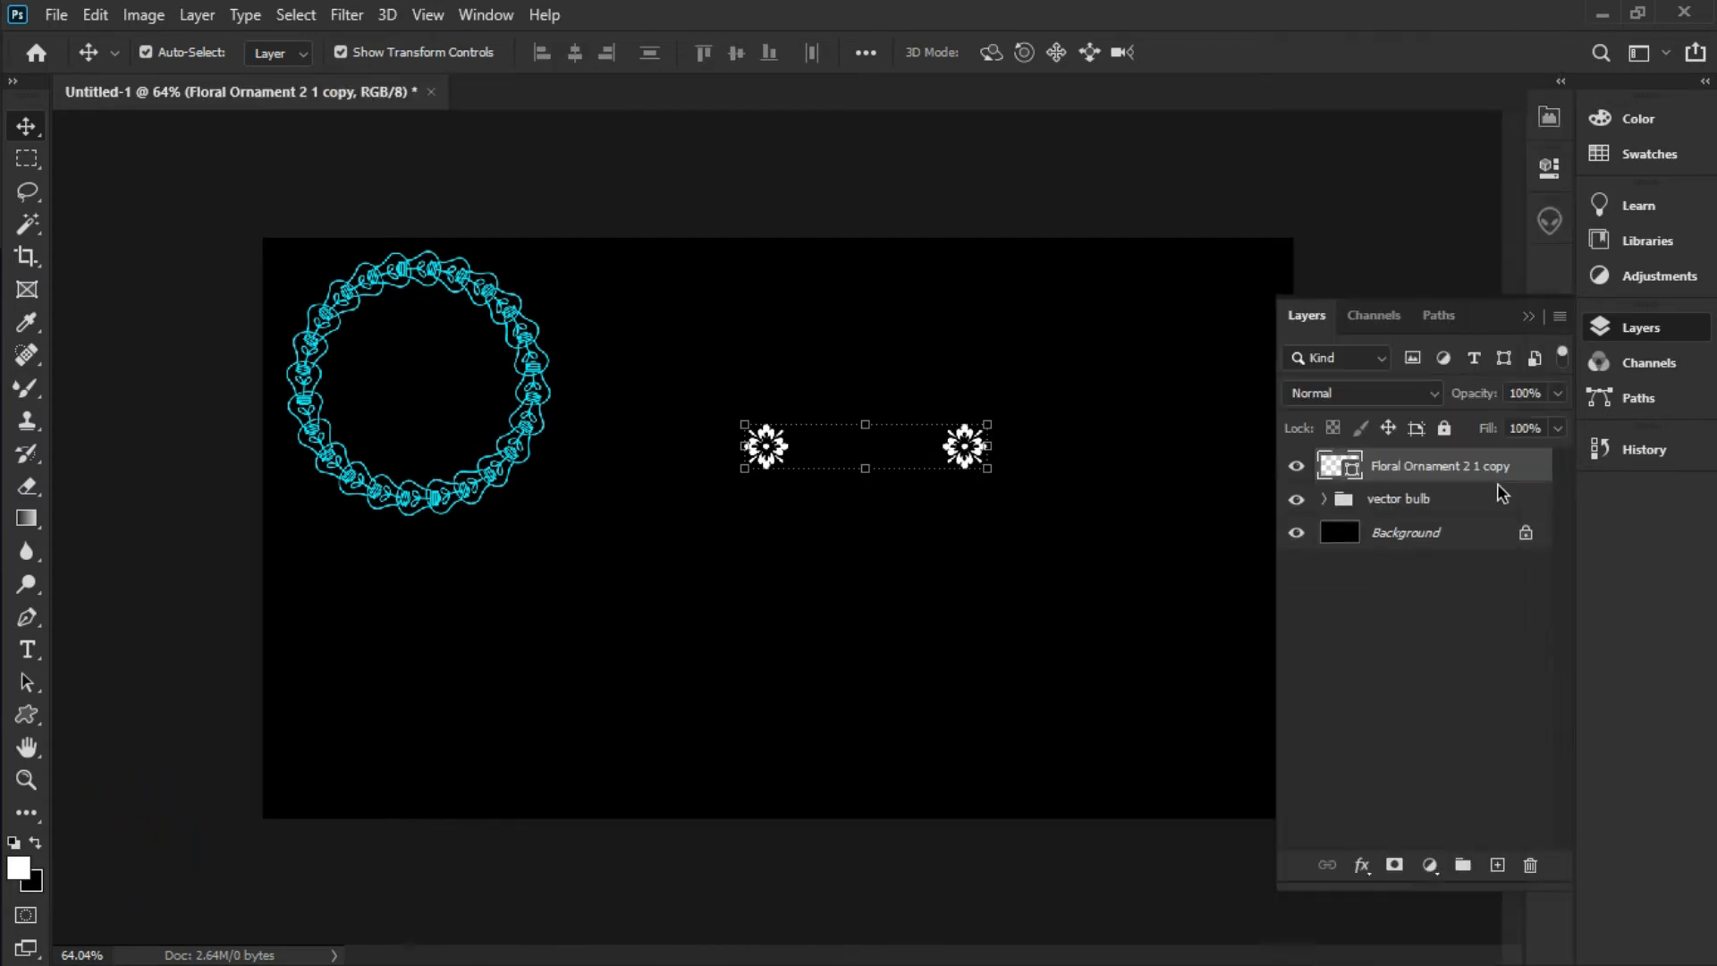
left_click(96, 15)
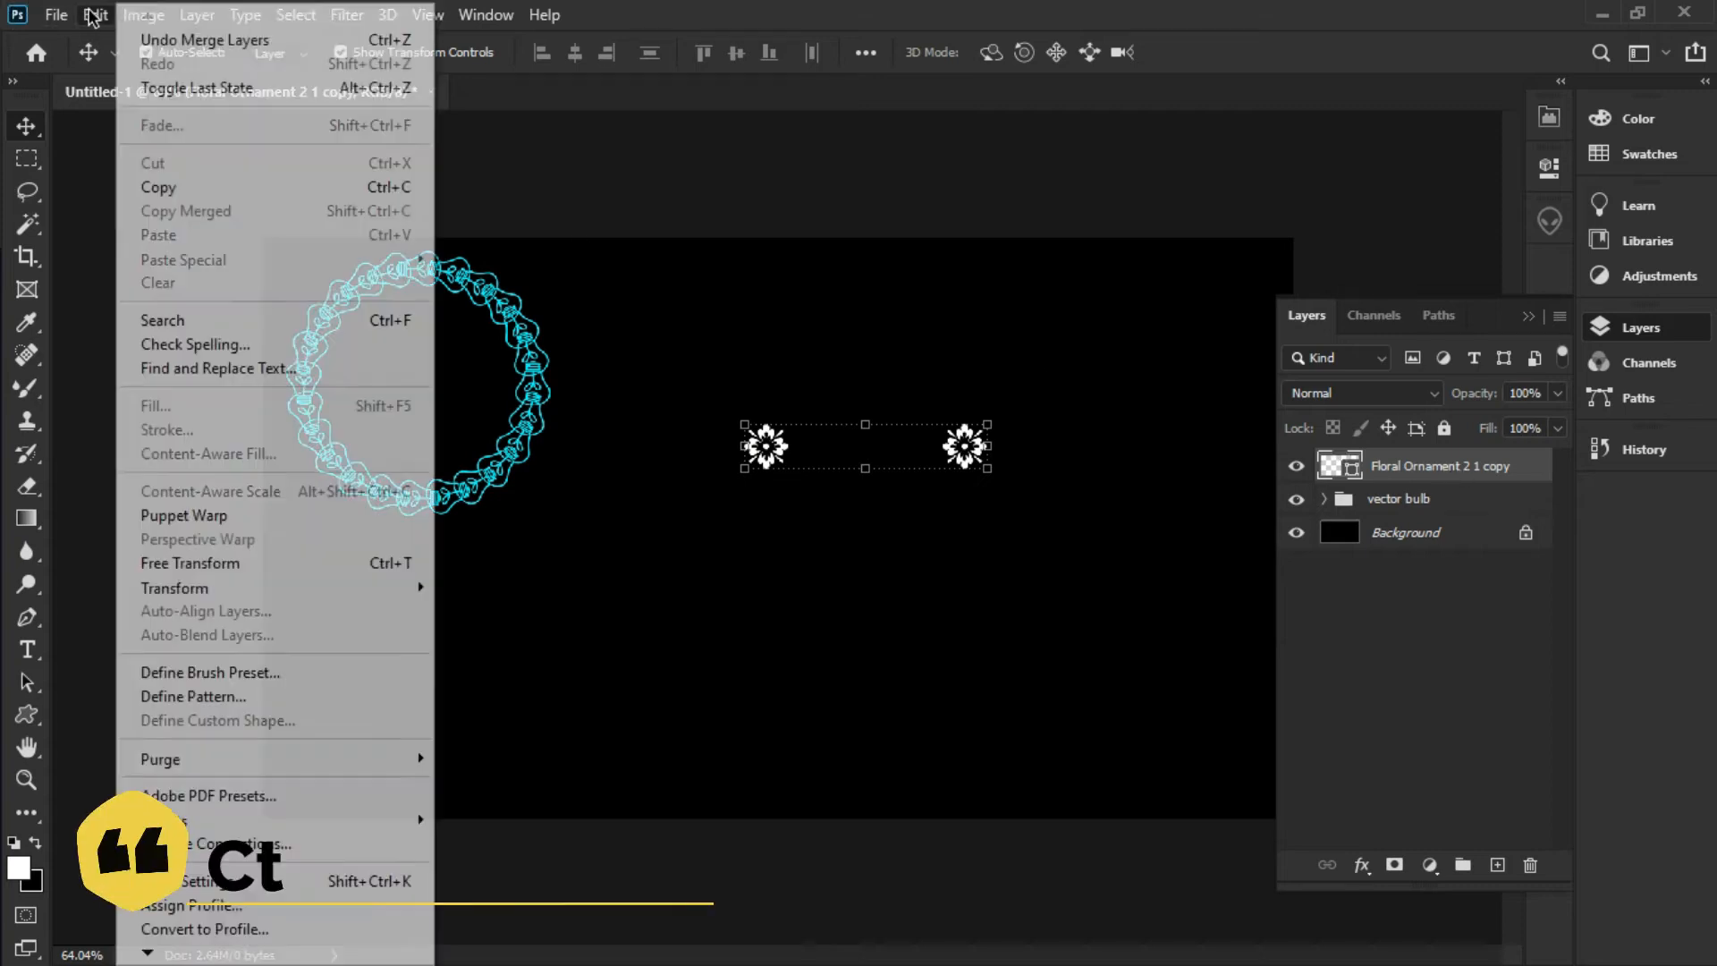
left_click(336, 563)
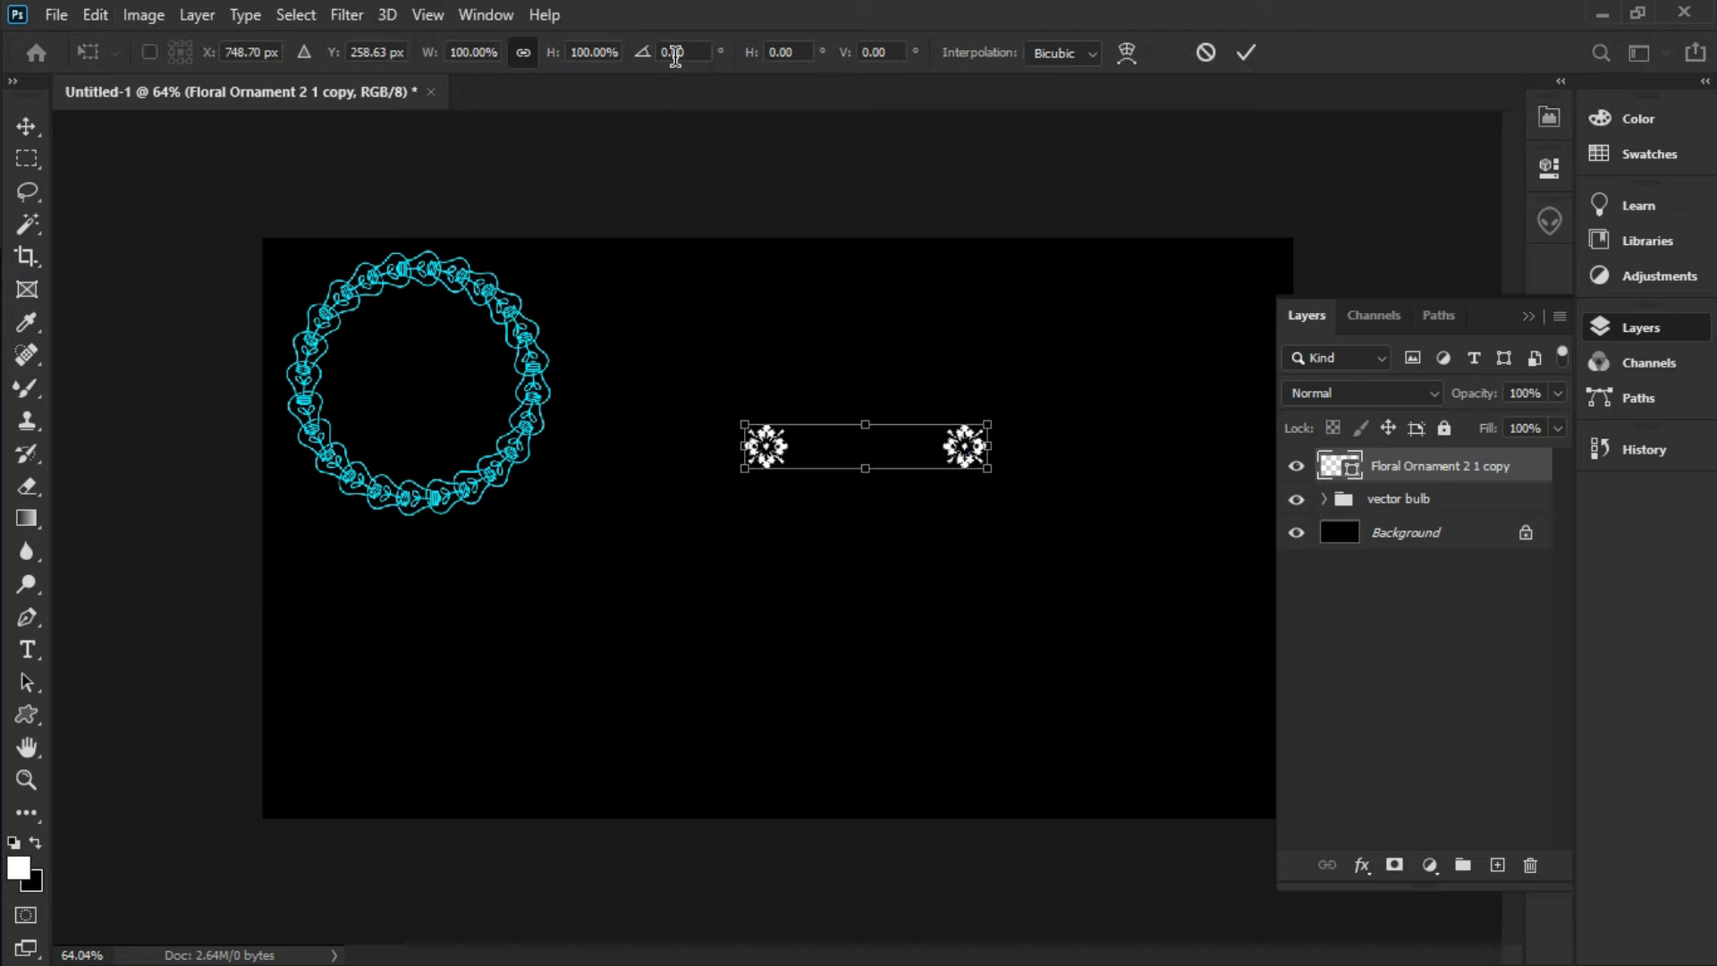
left_click(687, 51)
type("15")
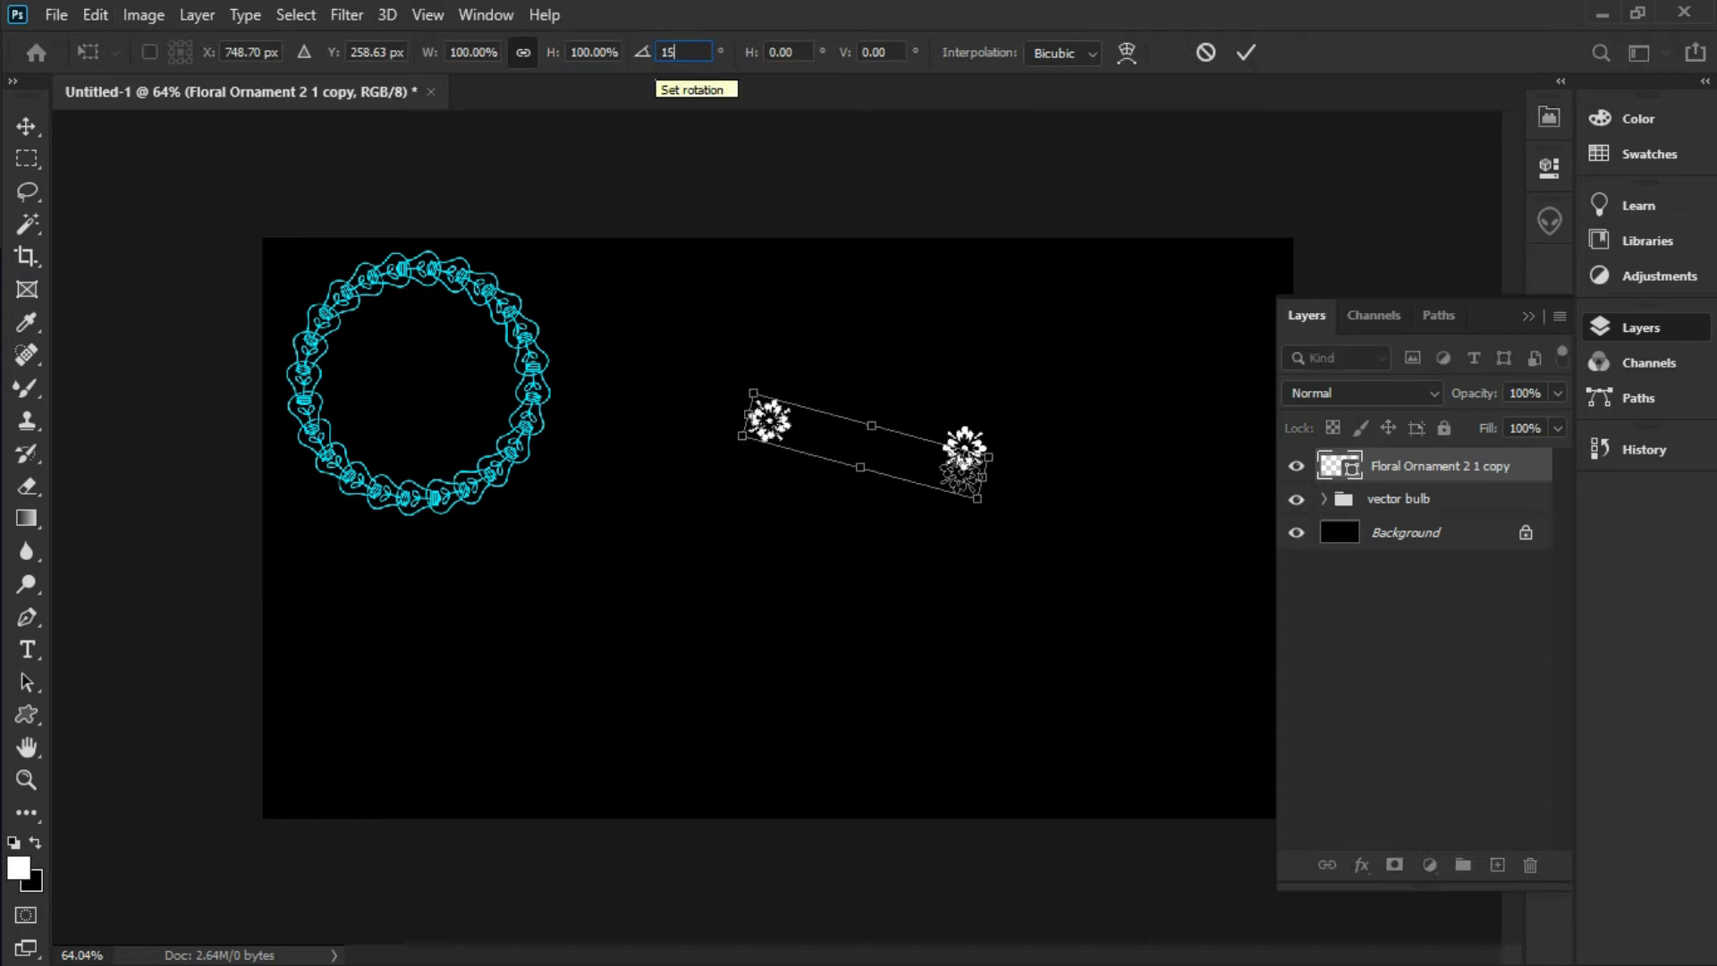
left_click(27, 126)
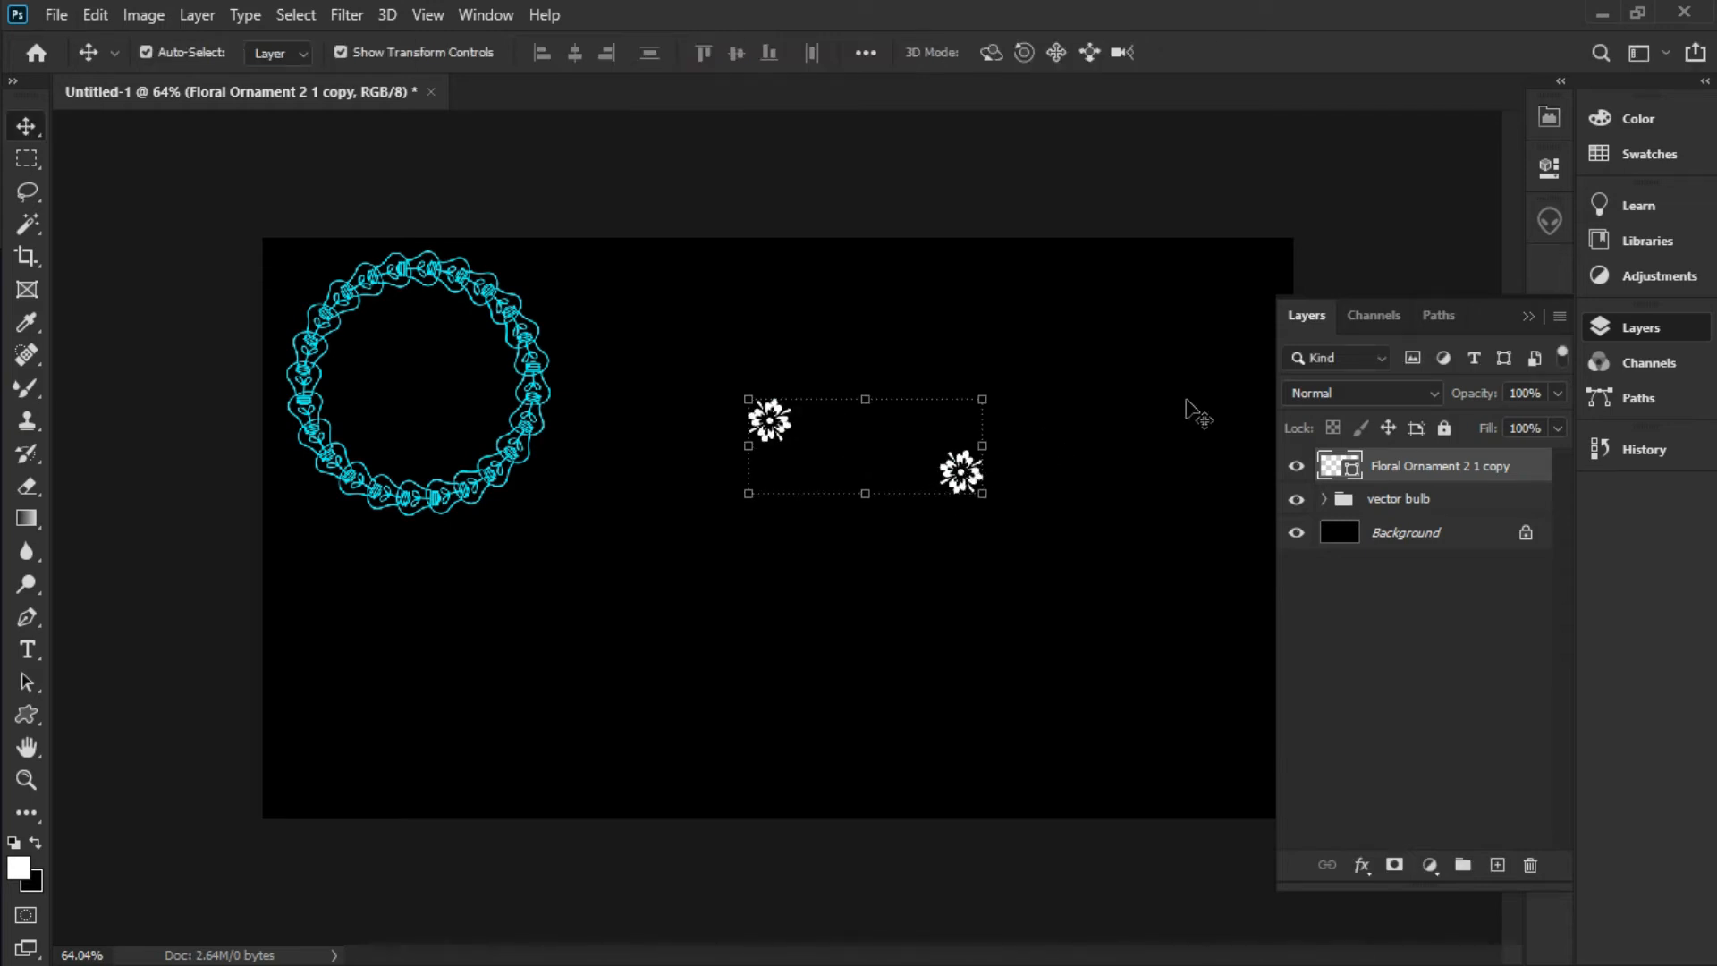
key("ctrl+shift+alt+t")
key("ctrl+shift+alt+t")
key("ctrl+shift+alt+t")
key("ctrl+shift+alt+t")
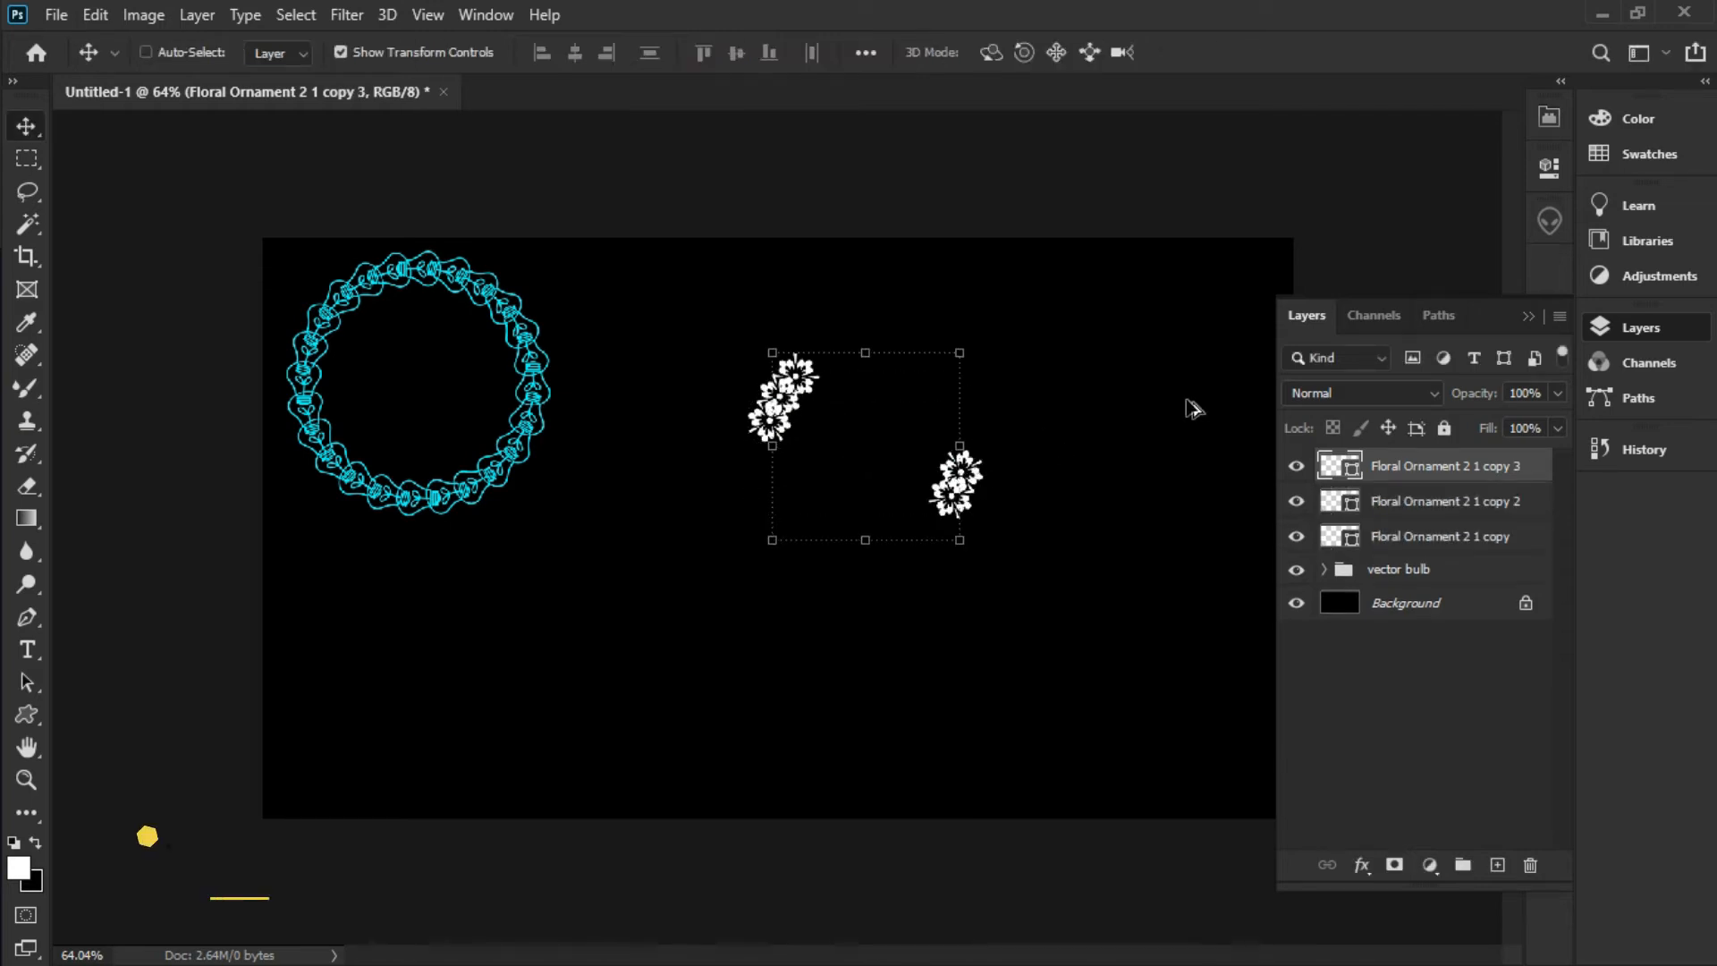
Repeat the rotated copy through Floral Ornament 2 1 copy 12, then select all flower layers
key("ctrl+shift+alt+t")
key("ctrl+shift+alt+t")
key("ctrl+shift+alt+t")
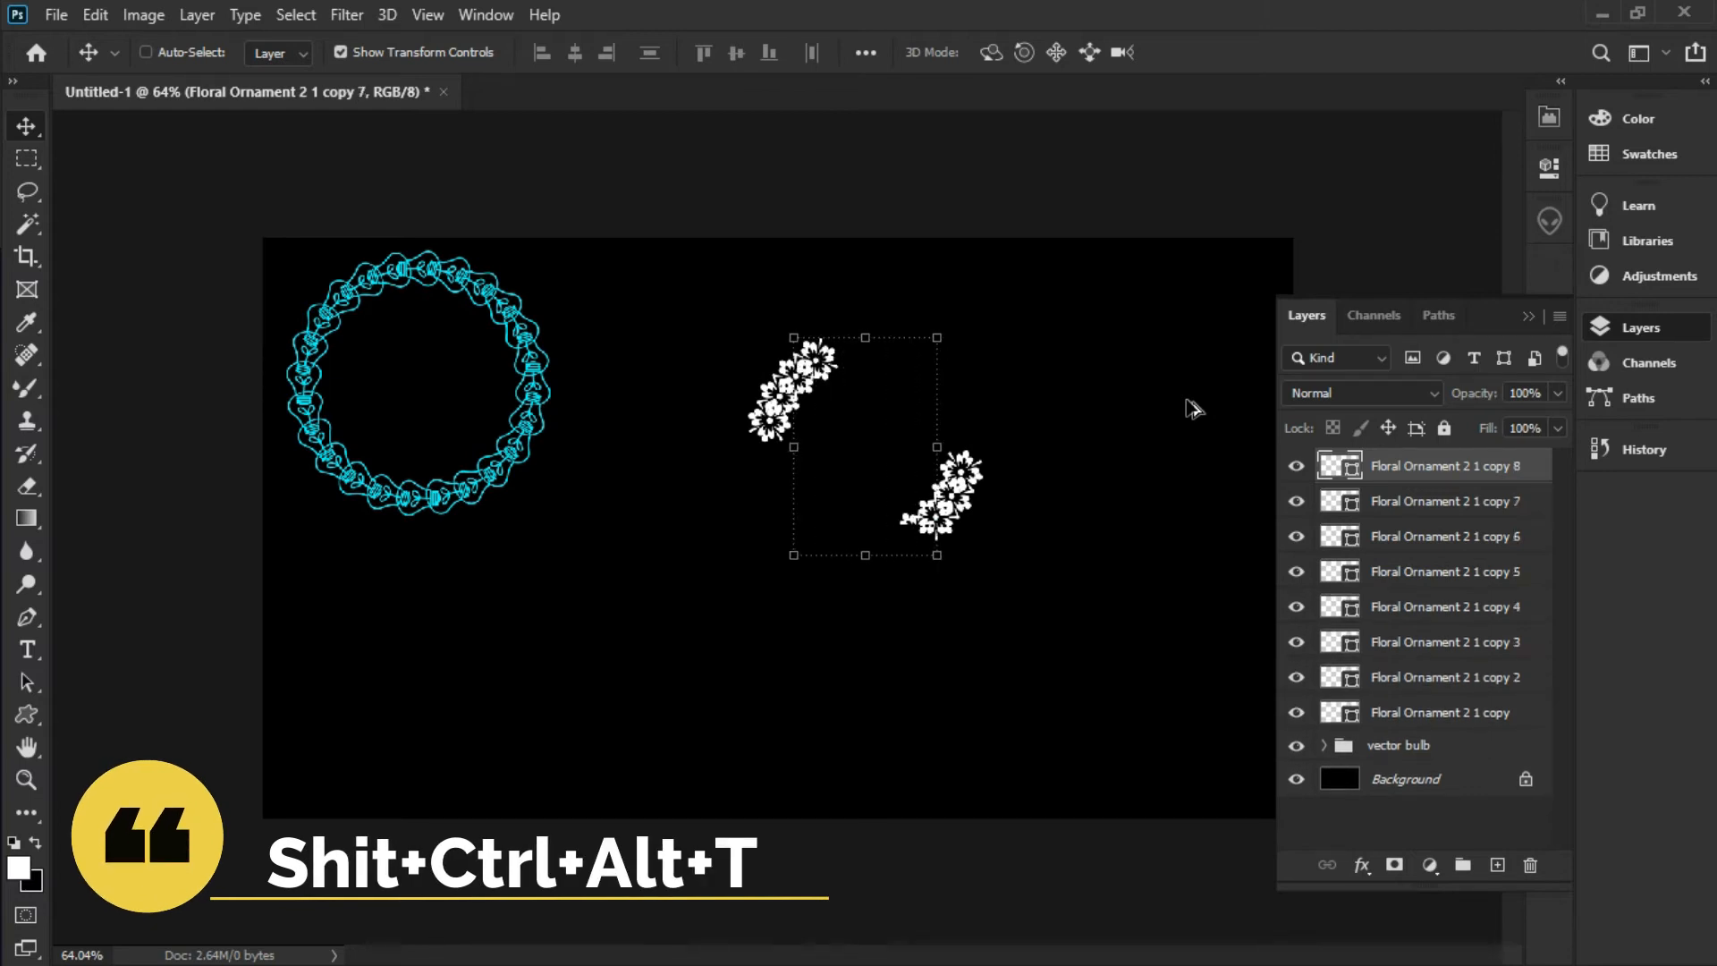
key("ctrl+shift+alt+t")
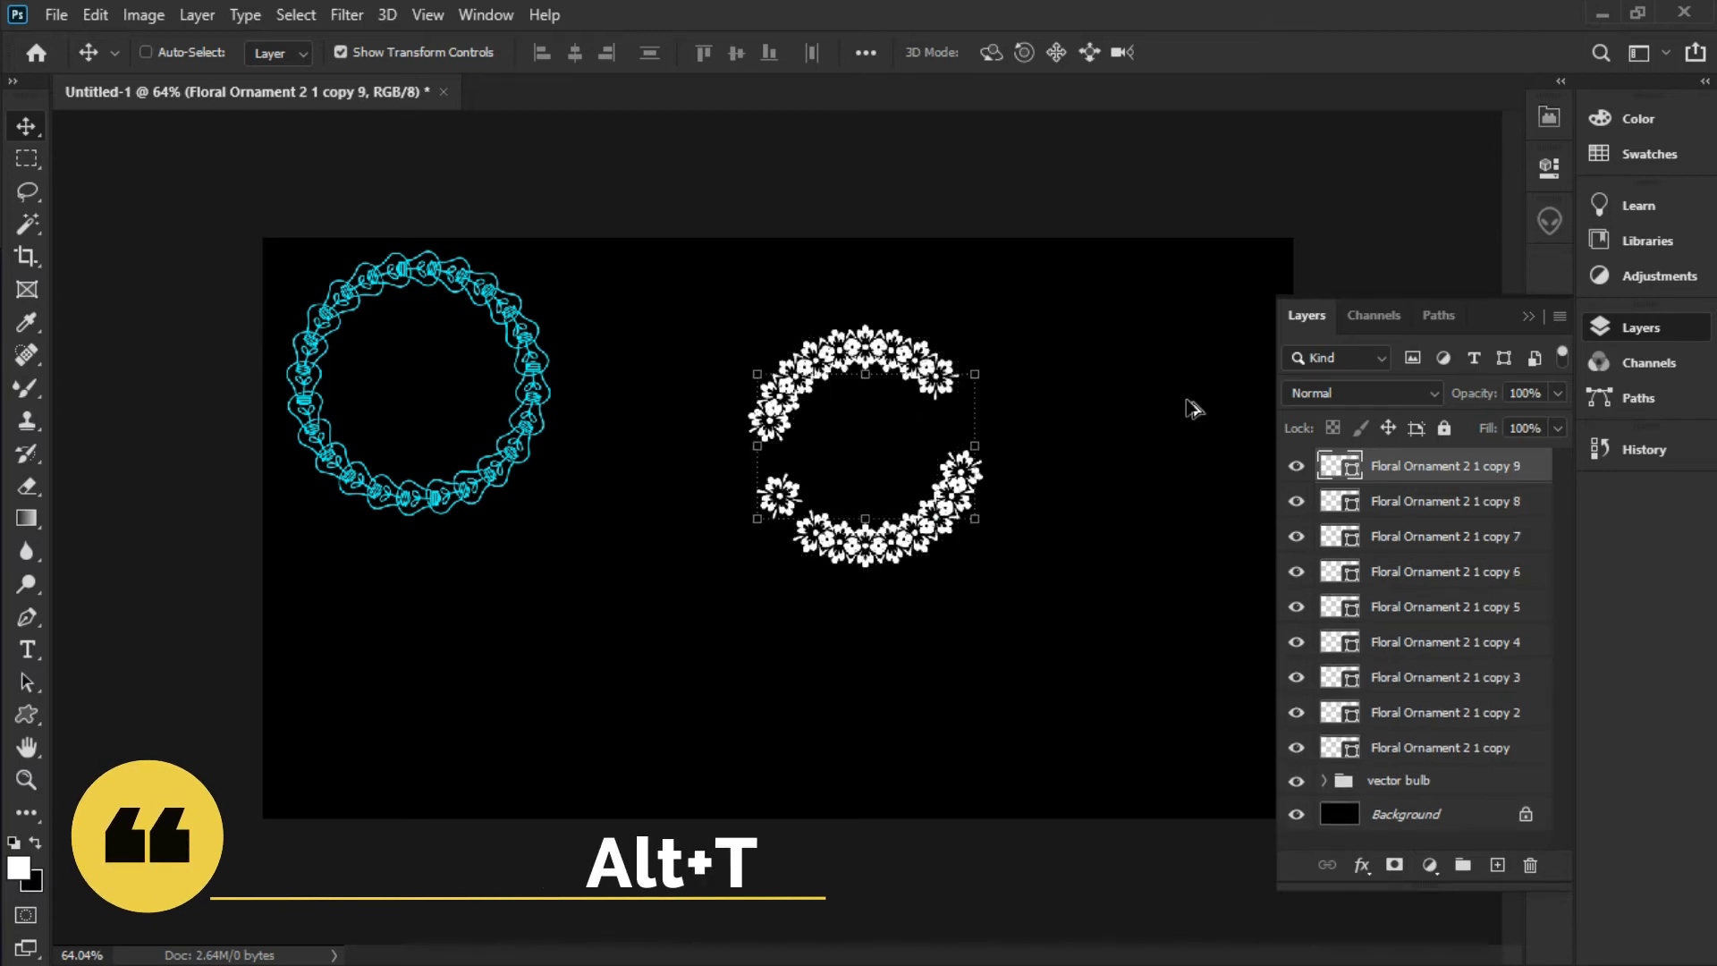
key("ctrl+shift+t")
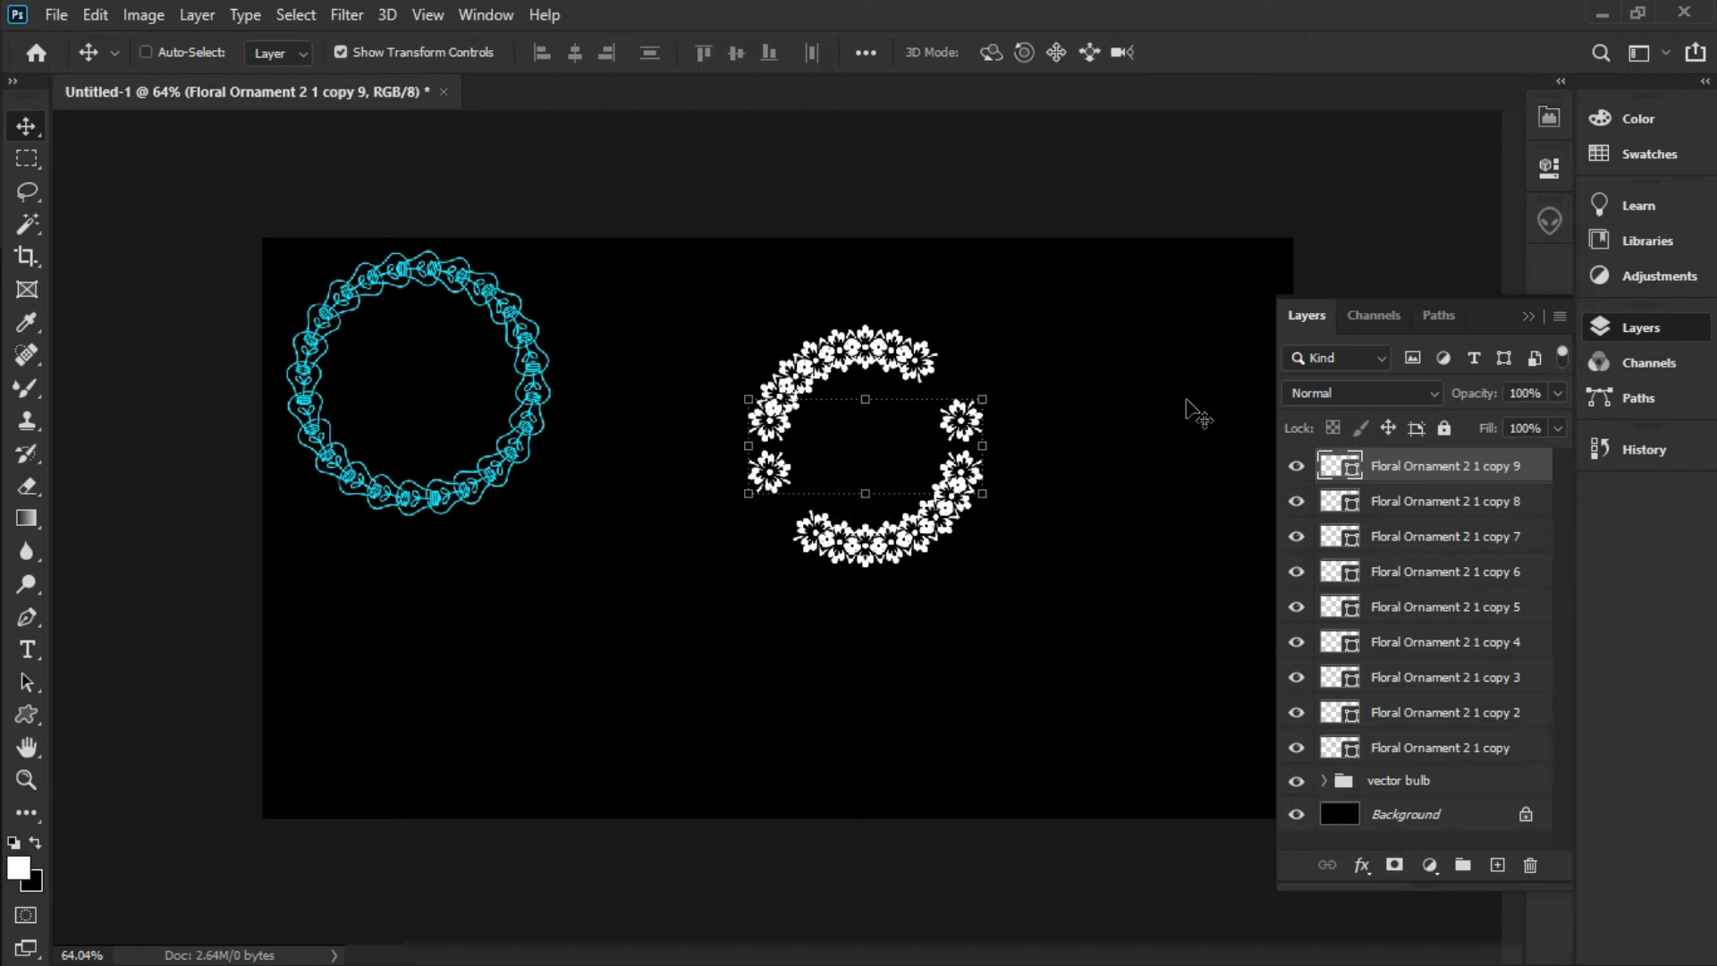
key("ctrl+shift+t")
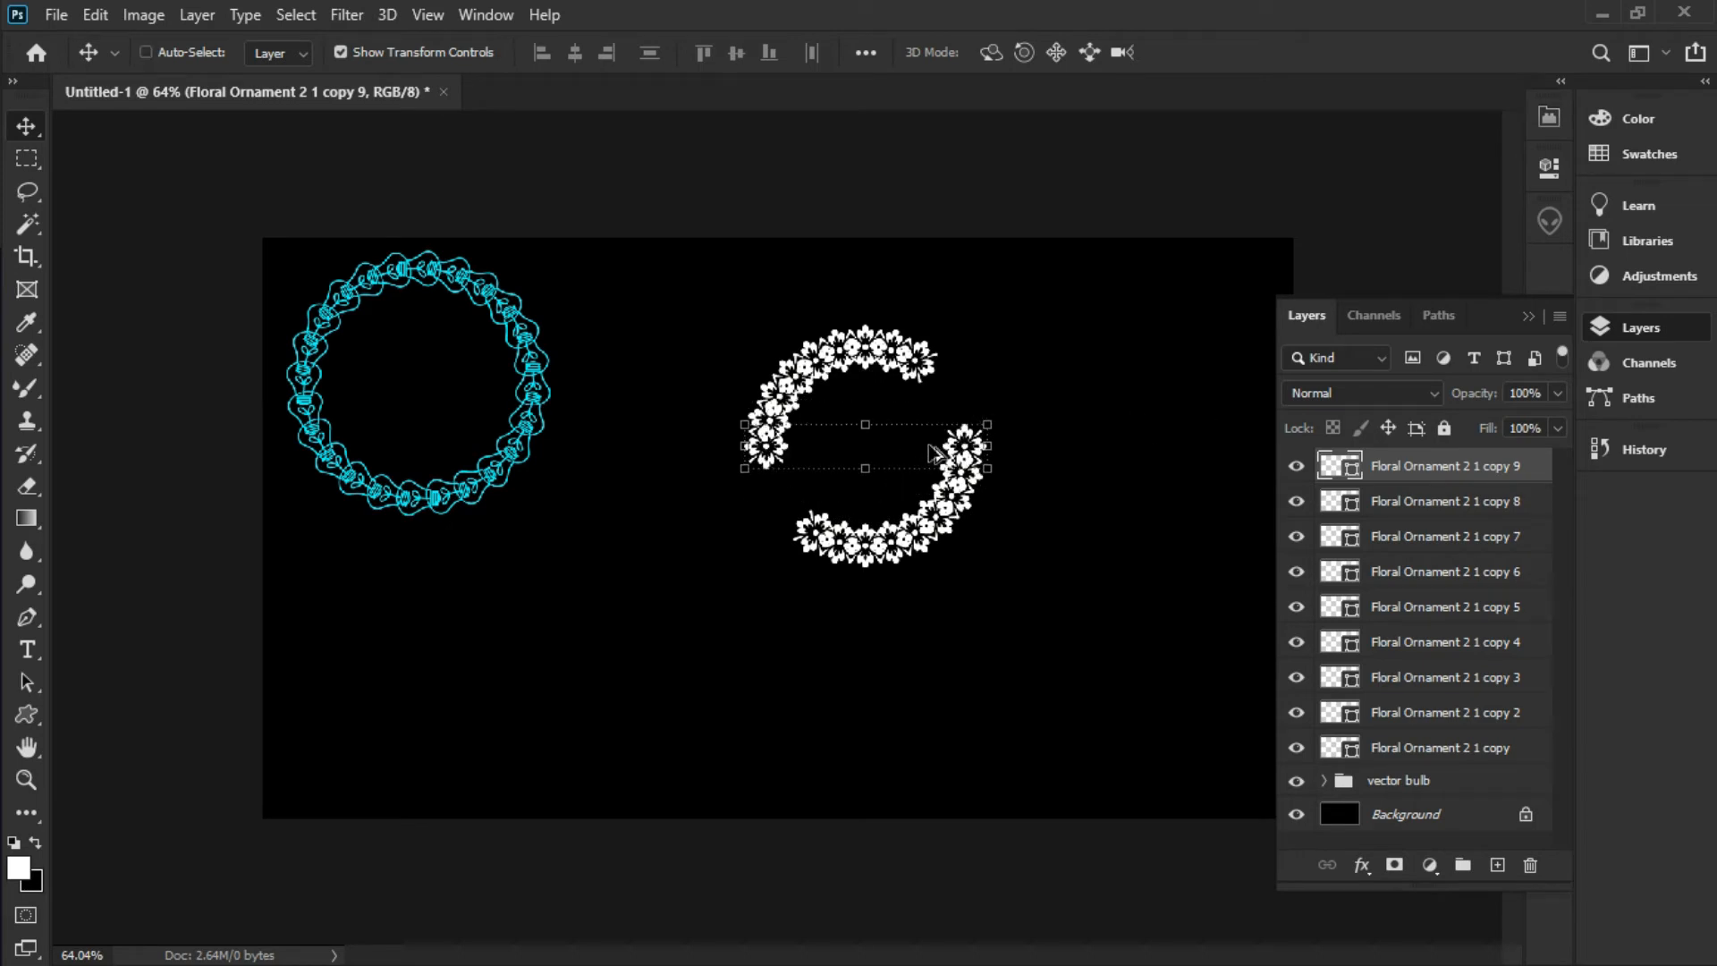
key("ctrl+alt+shift+t")
key("ctrl+alt+shift+t")
key("ctrl+alt+shift+t")
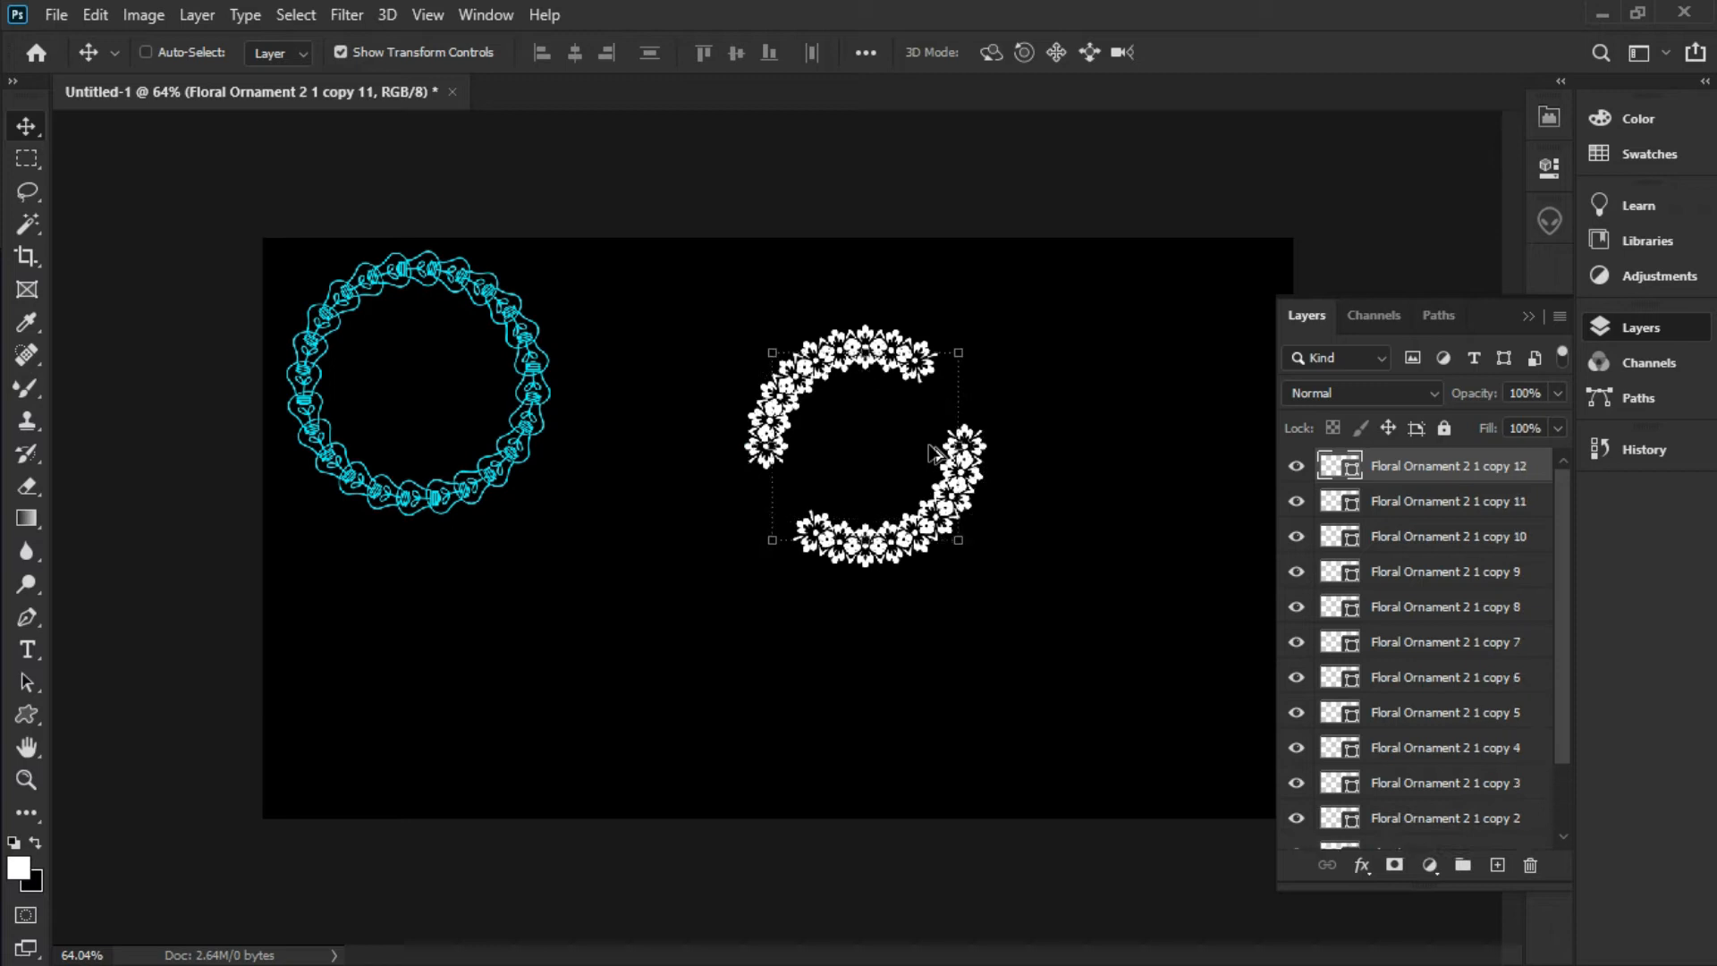
scroll(924, 460, "down", 5)
scroll(898, 460, "up", 6)
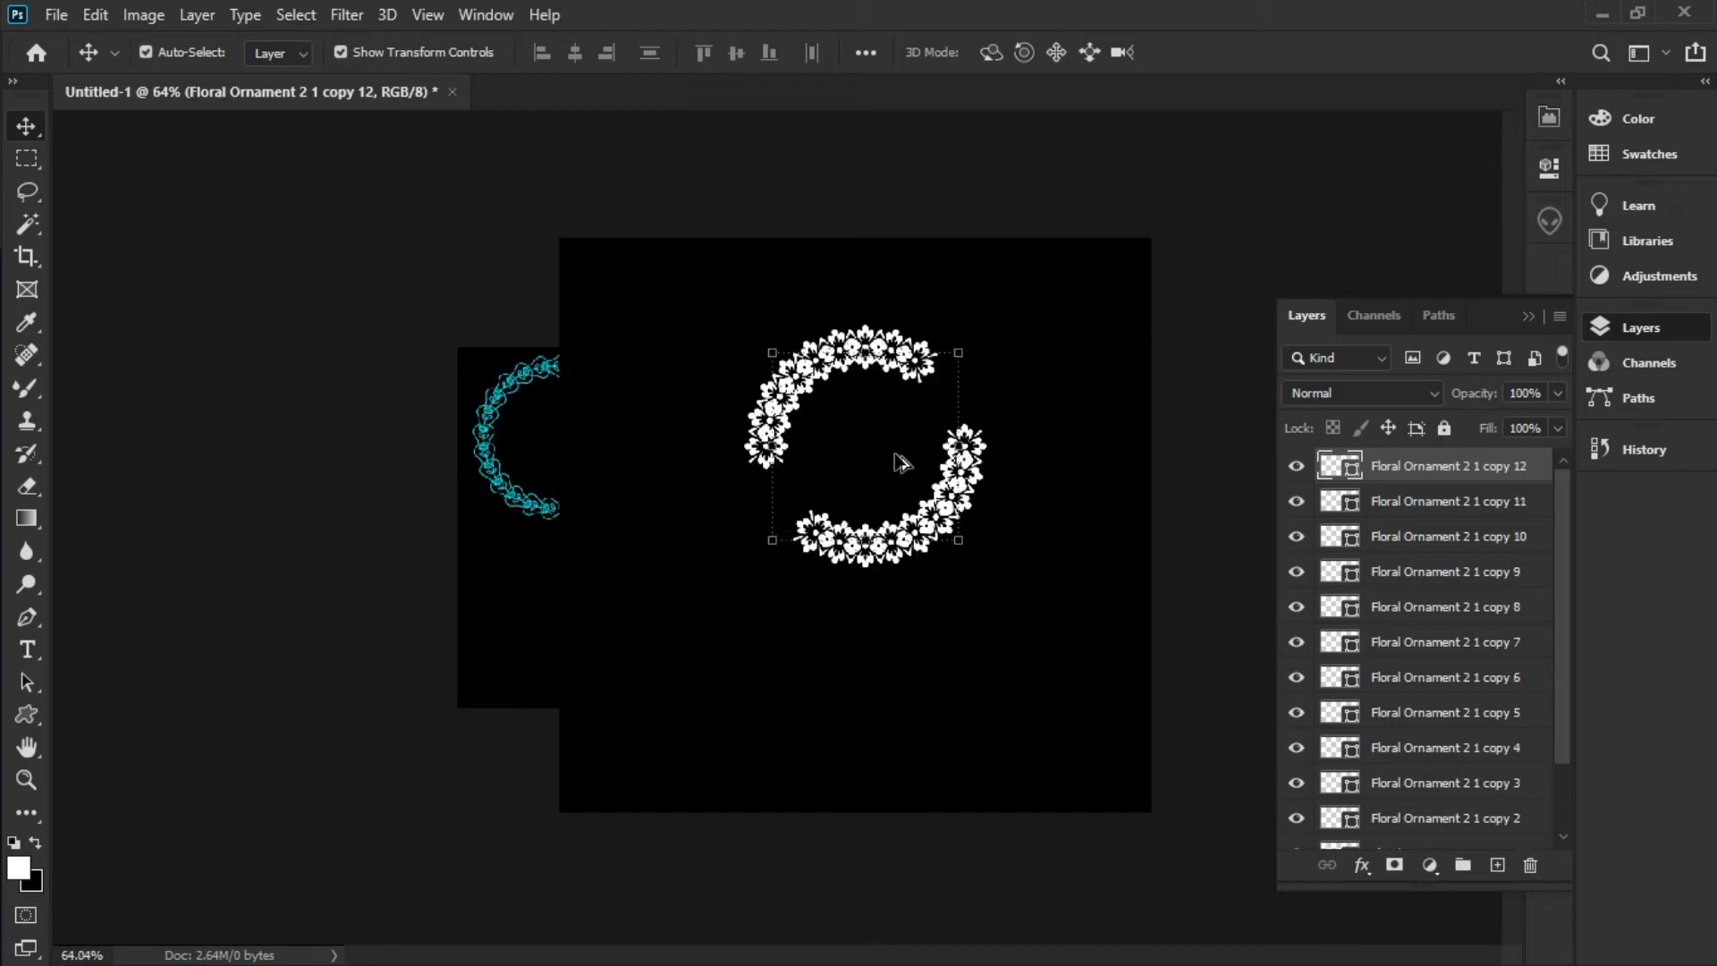
key("ctrl+alt+a")
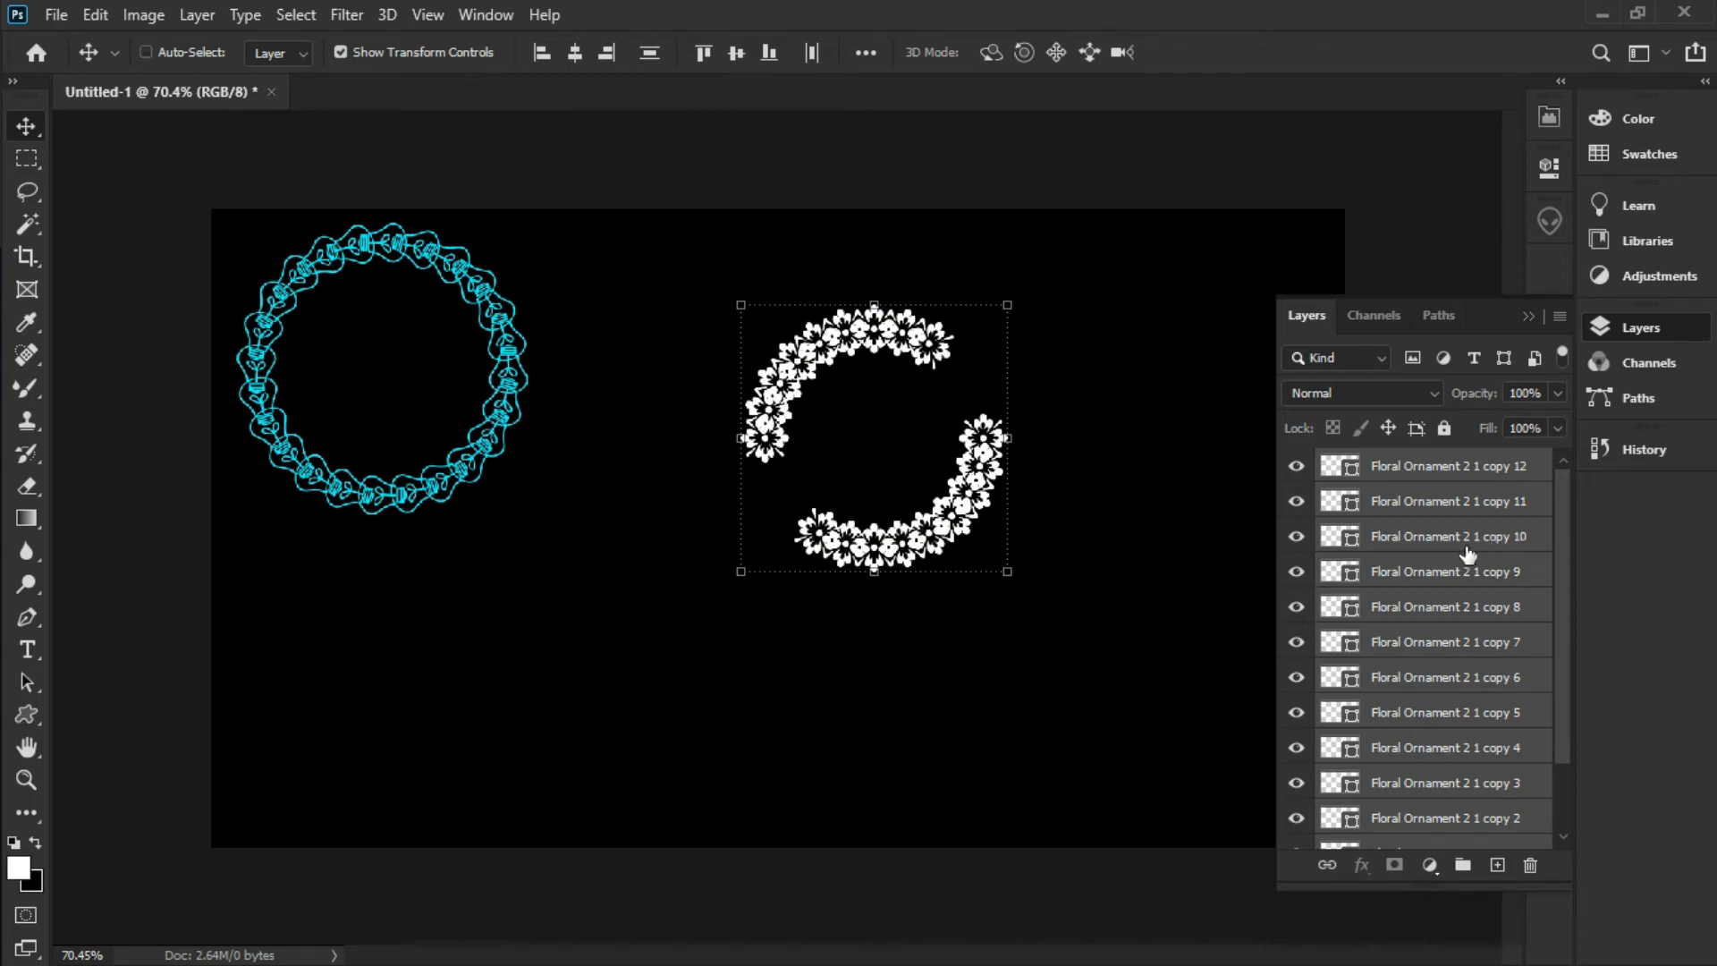
key("ctrl")
Merge all flower copies into one layer, move it left toward the cyan ring, and enlarge it to about 114%
left_click(1562, 319)
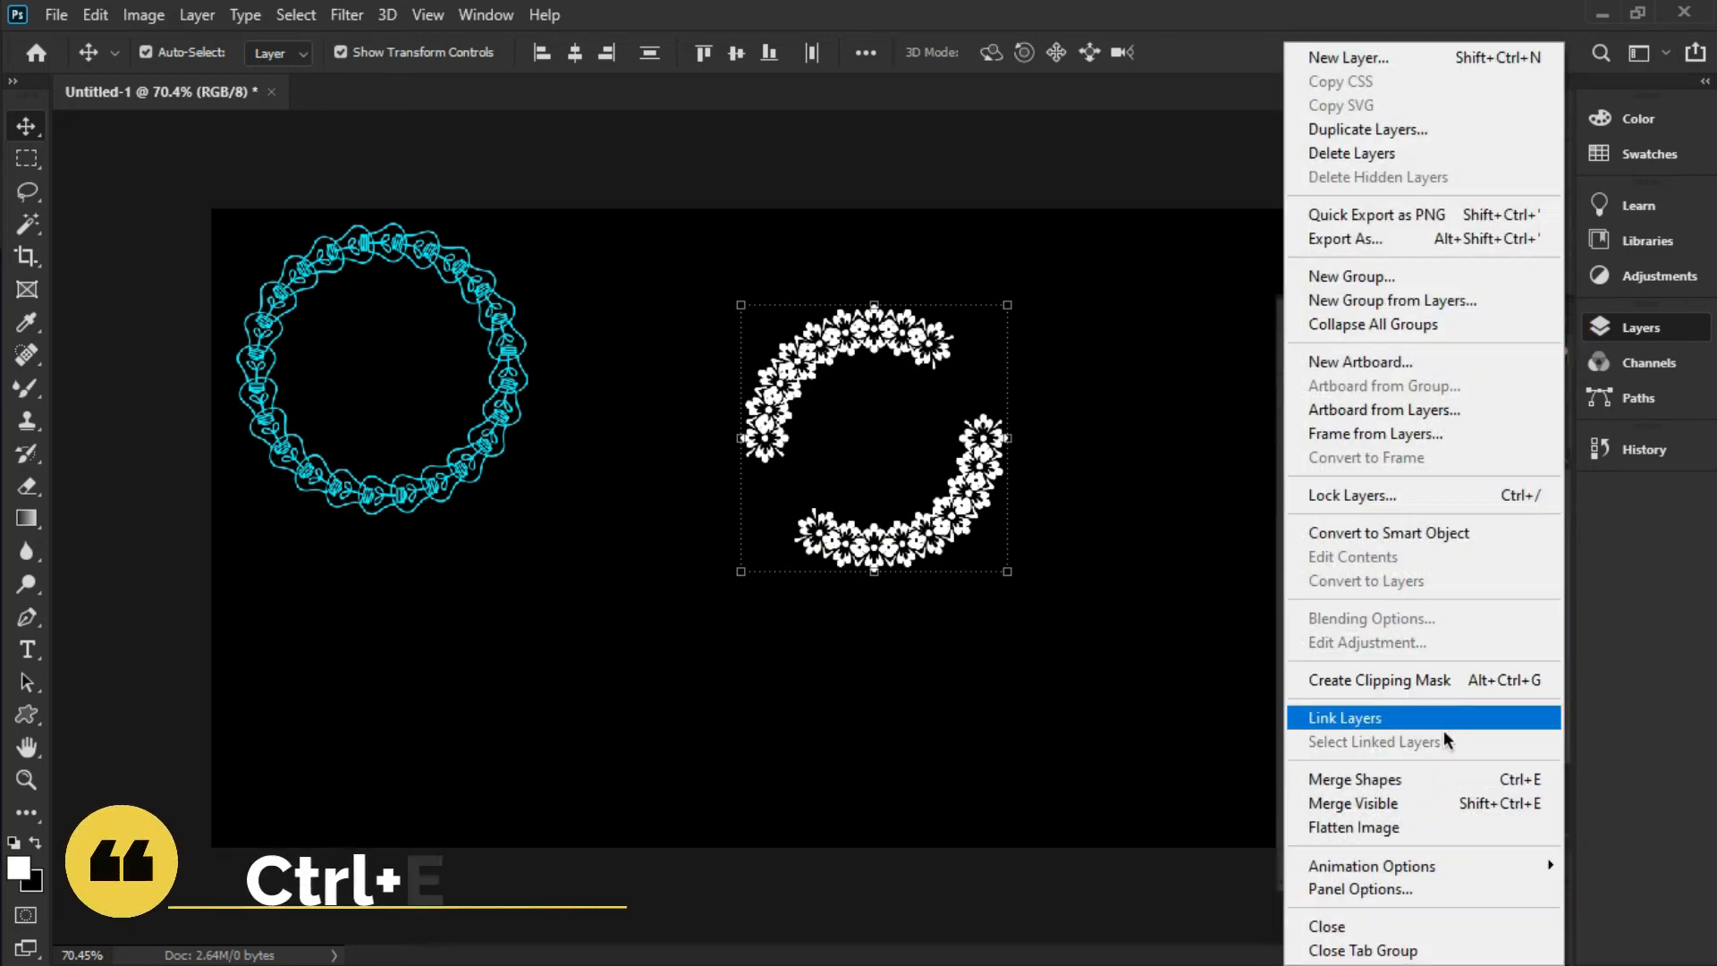
left_click(1434, 780)
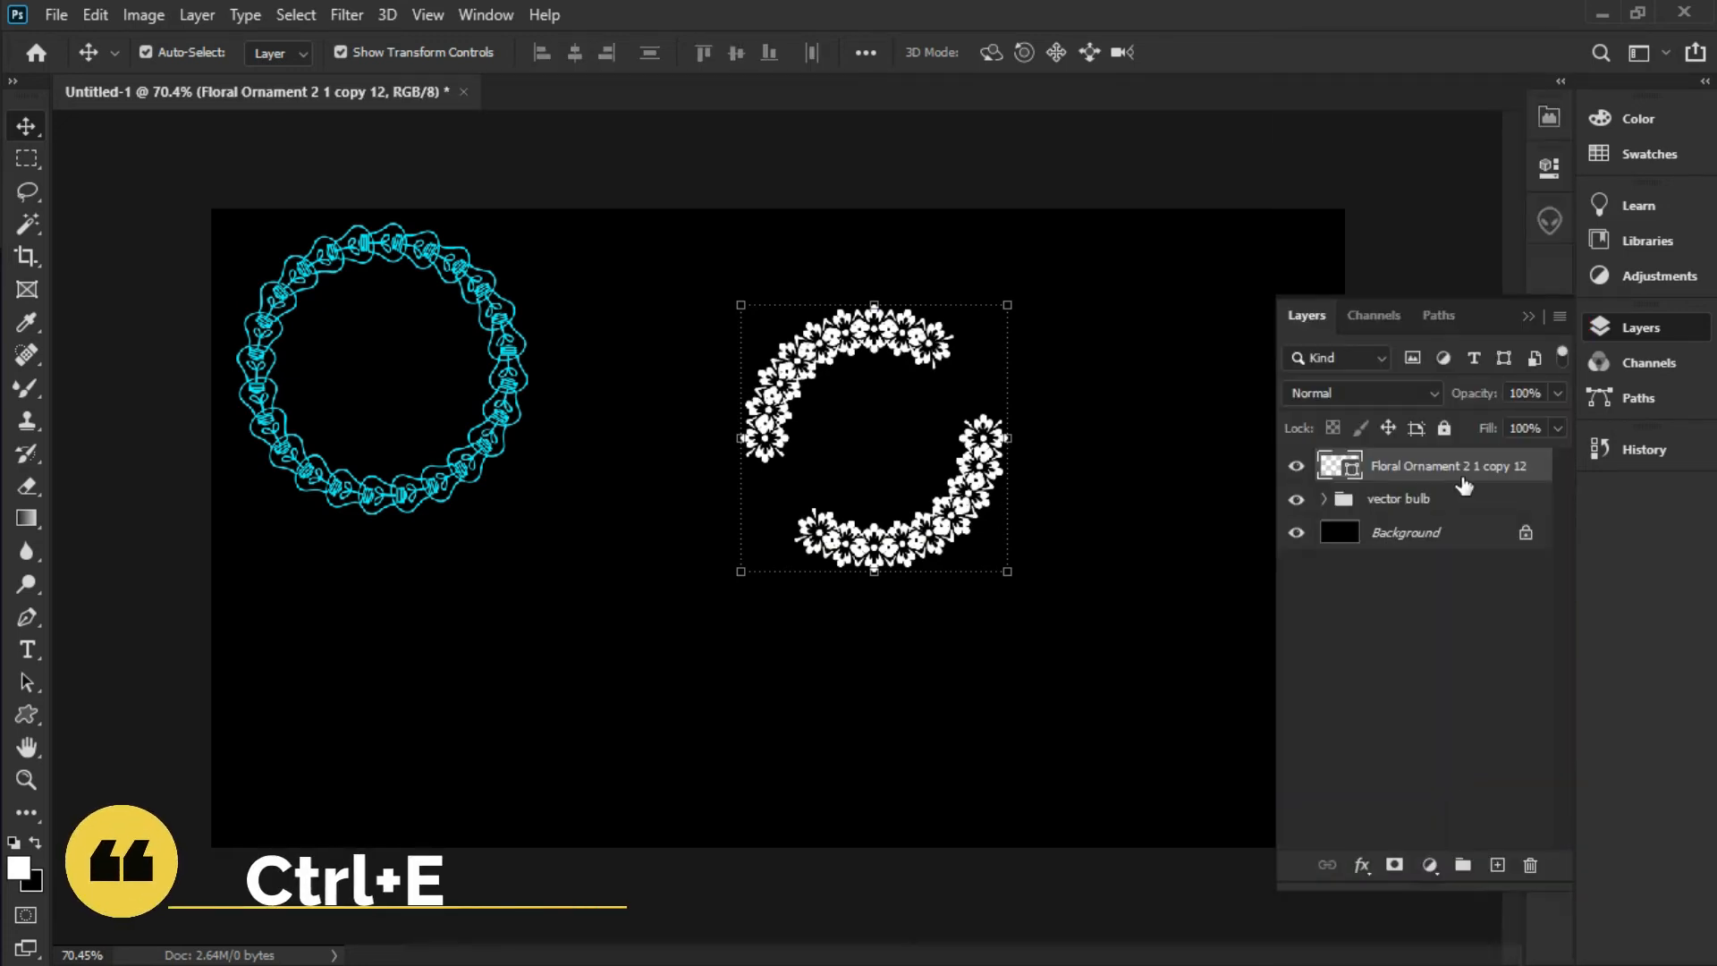
left_click_drag(932, 502, 777, 435)
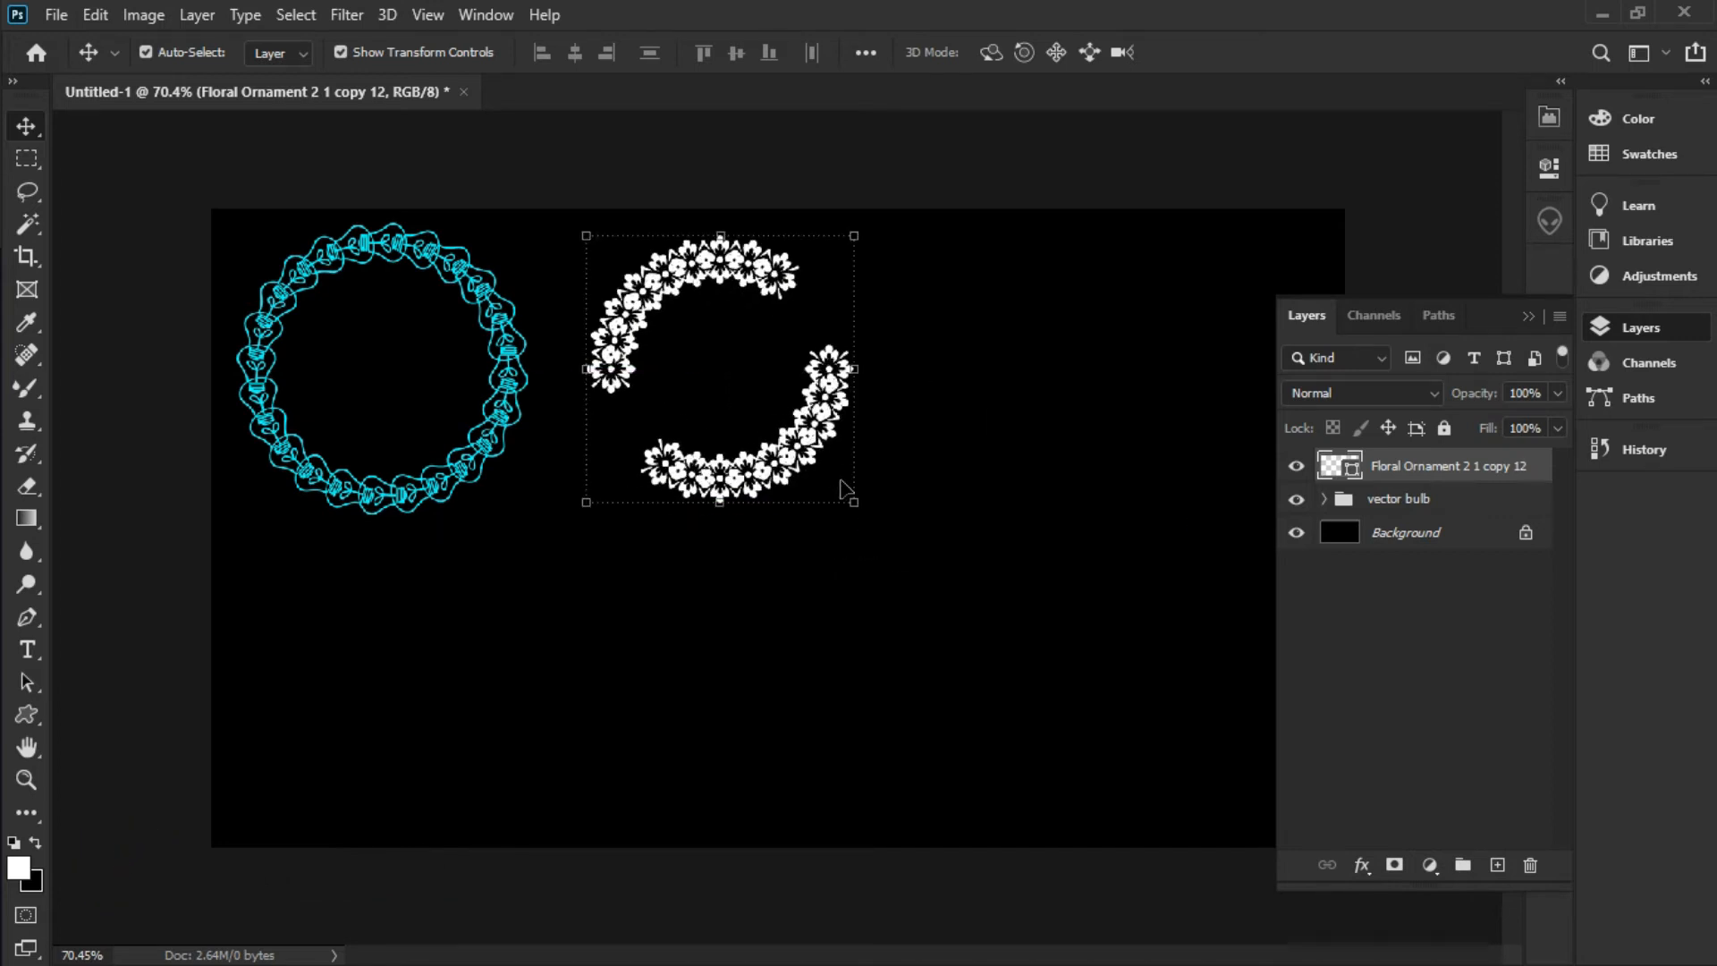
left_click_drag(855, 507, 900, 550)
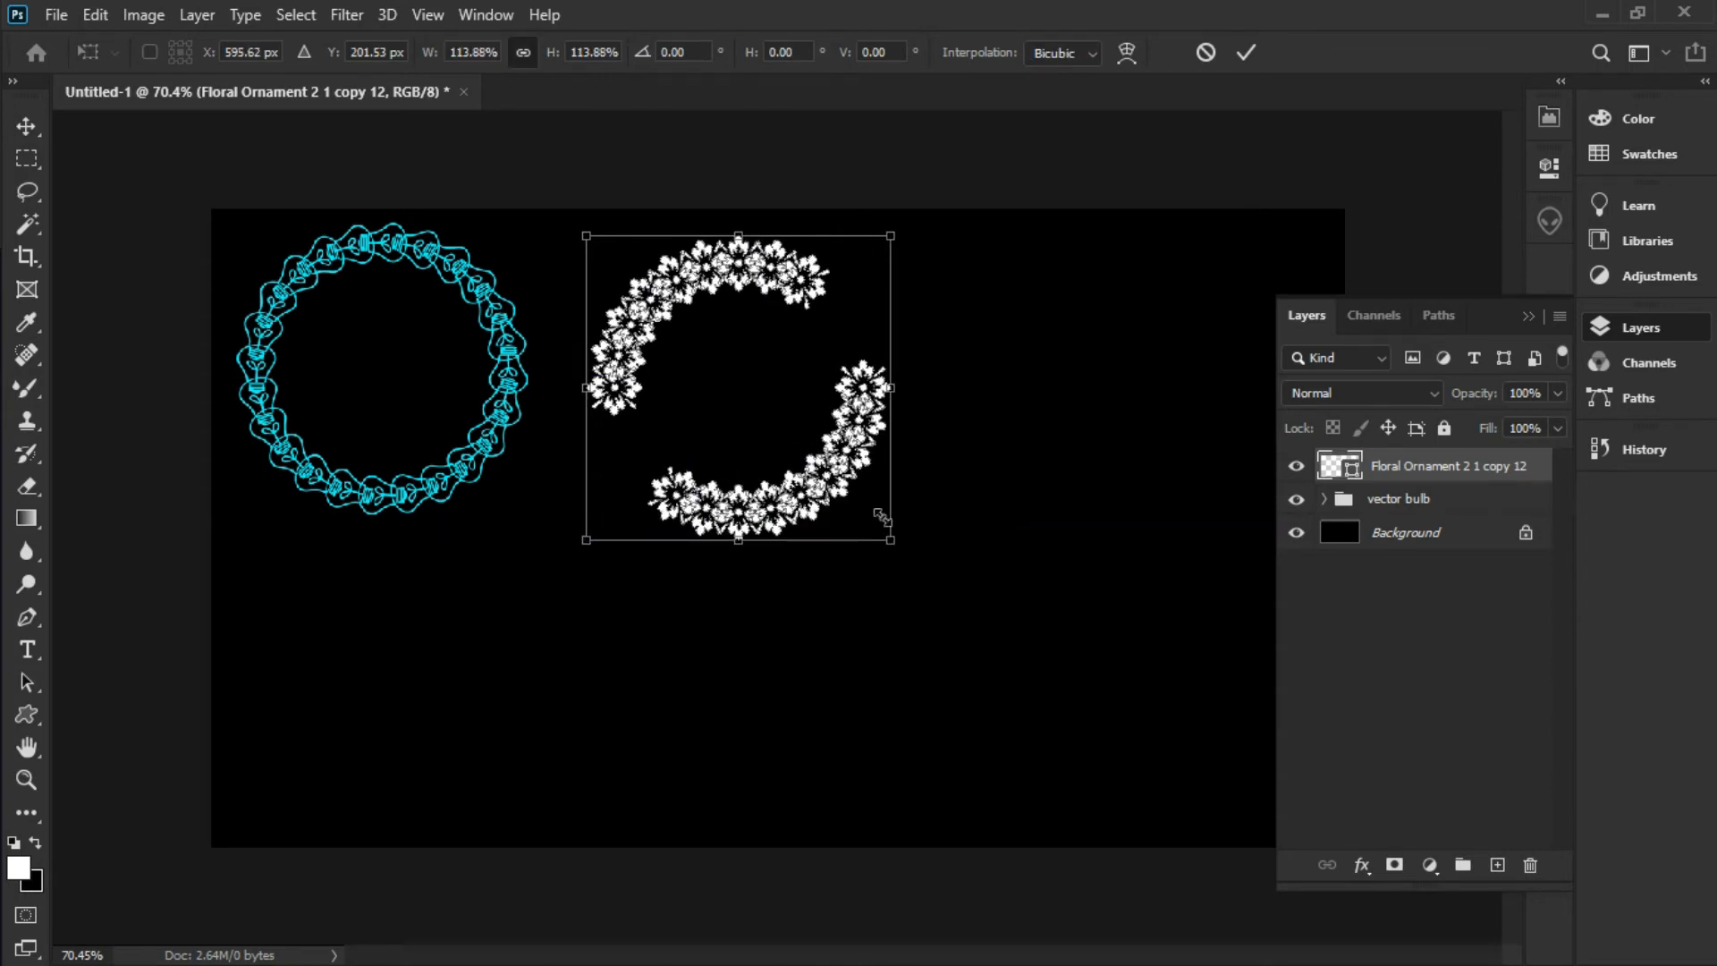
left_click(850, 468)
key("Return")
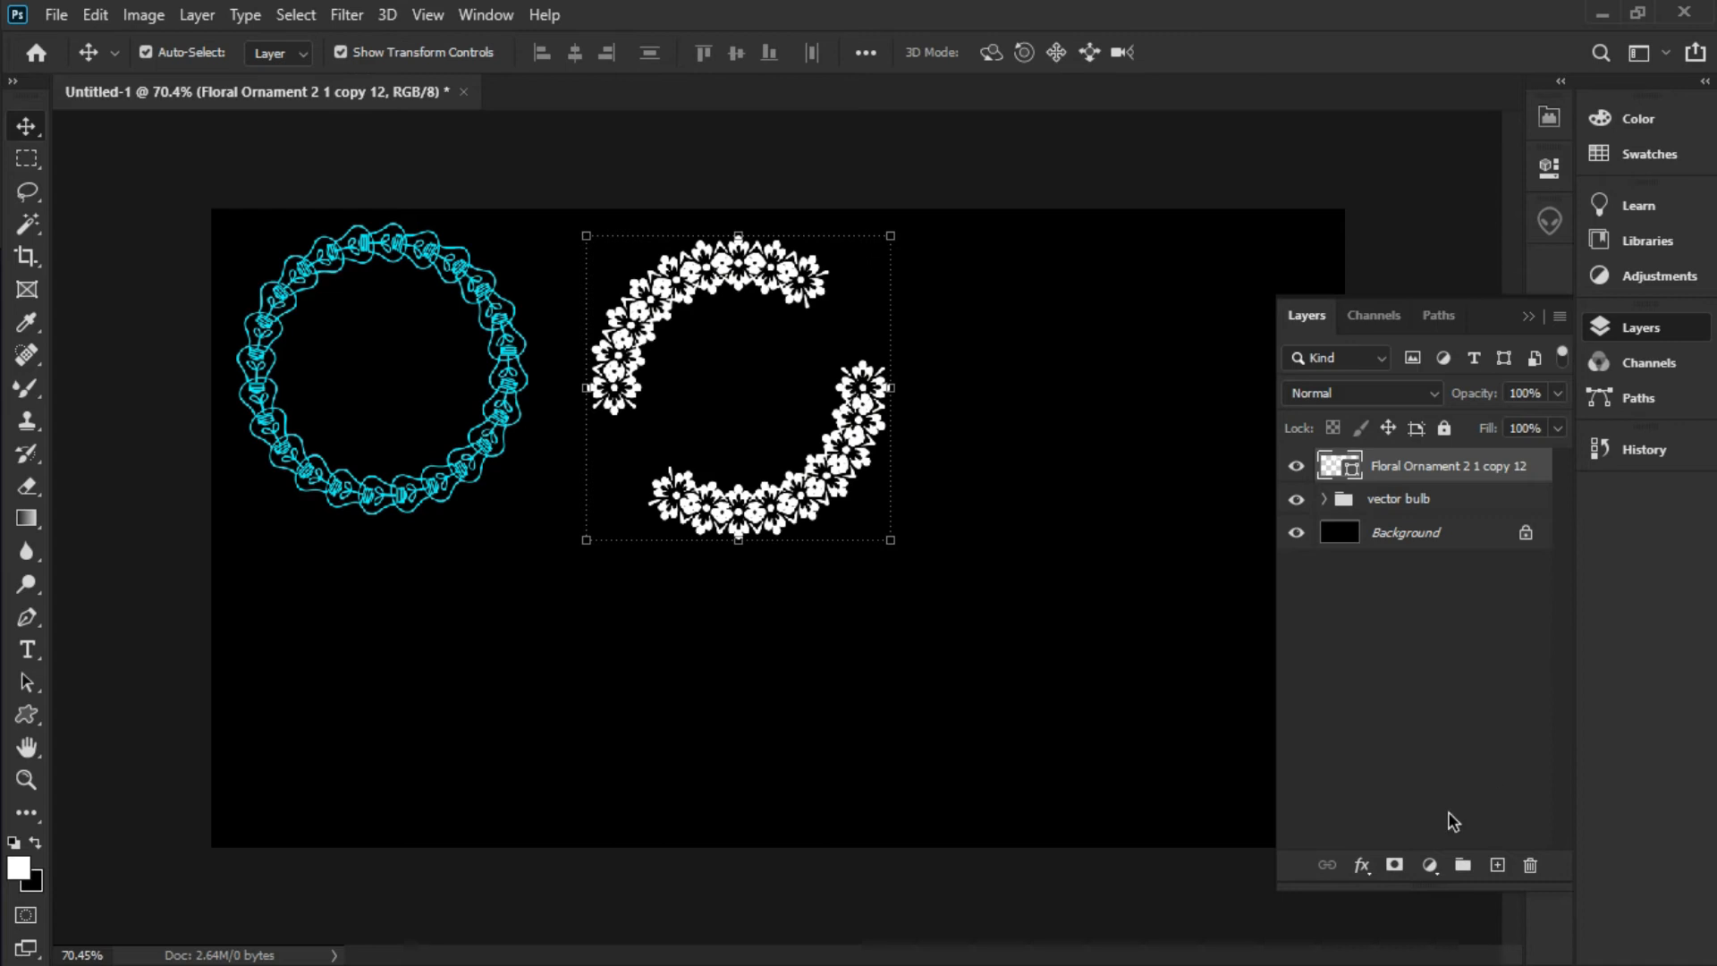
left_click(1429, 864)
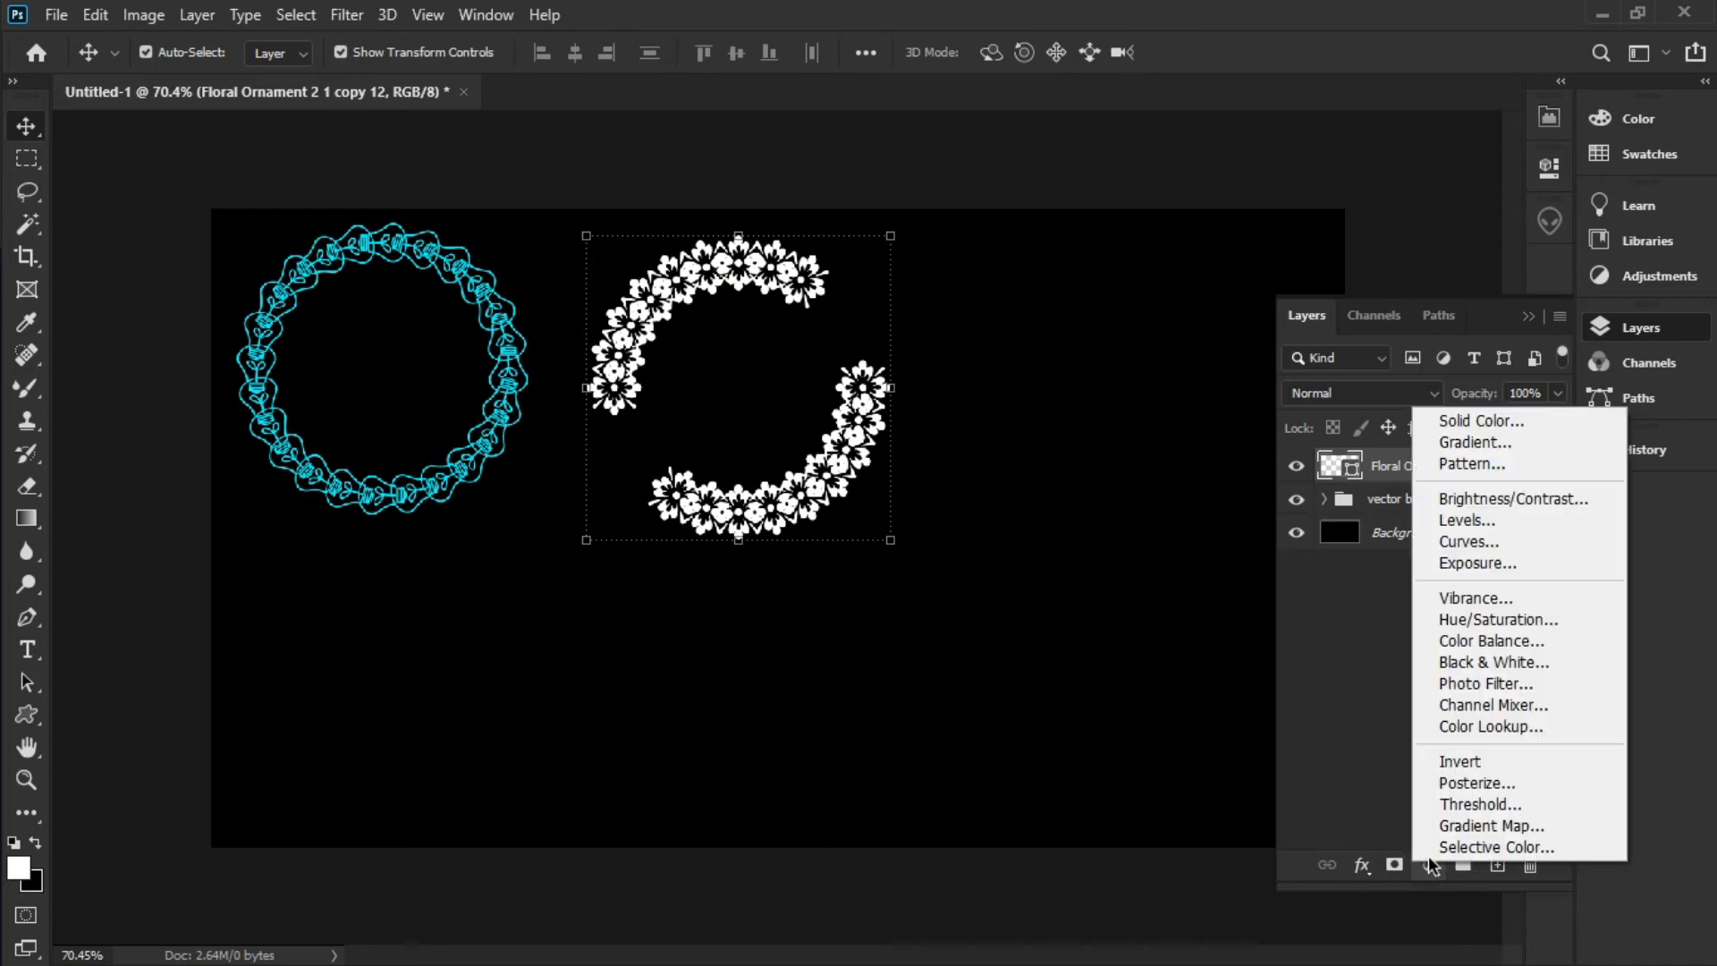
Add a c1cc0a solid colour fill layer and clip it to the floral arc
left_click(1540, 420)
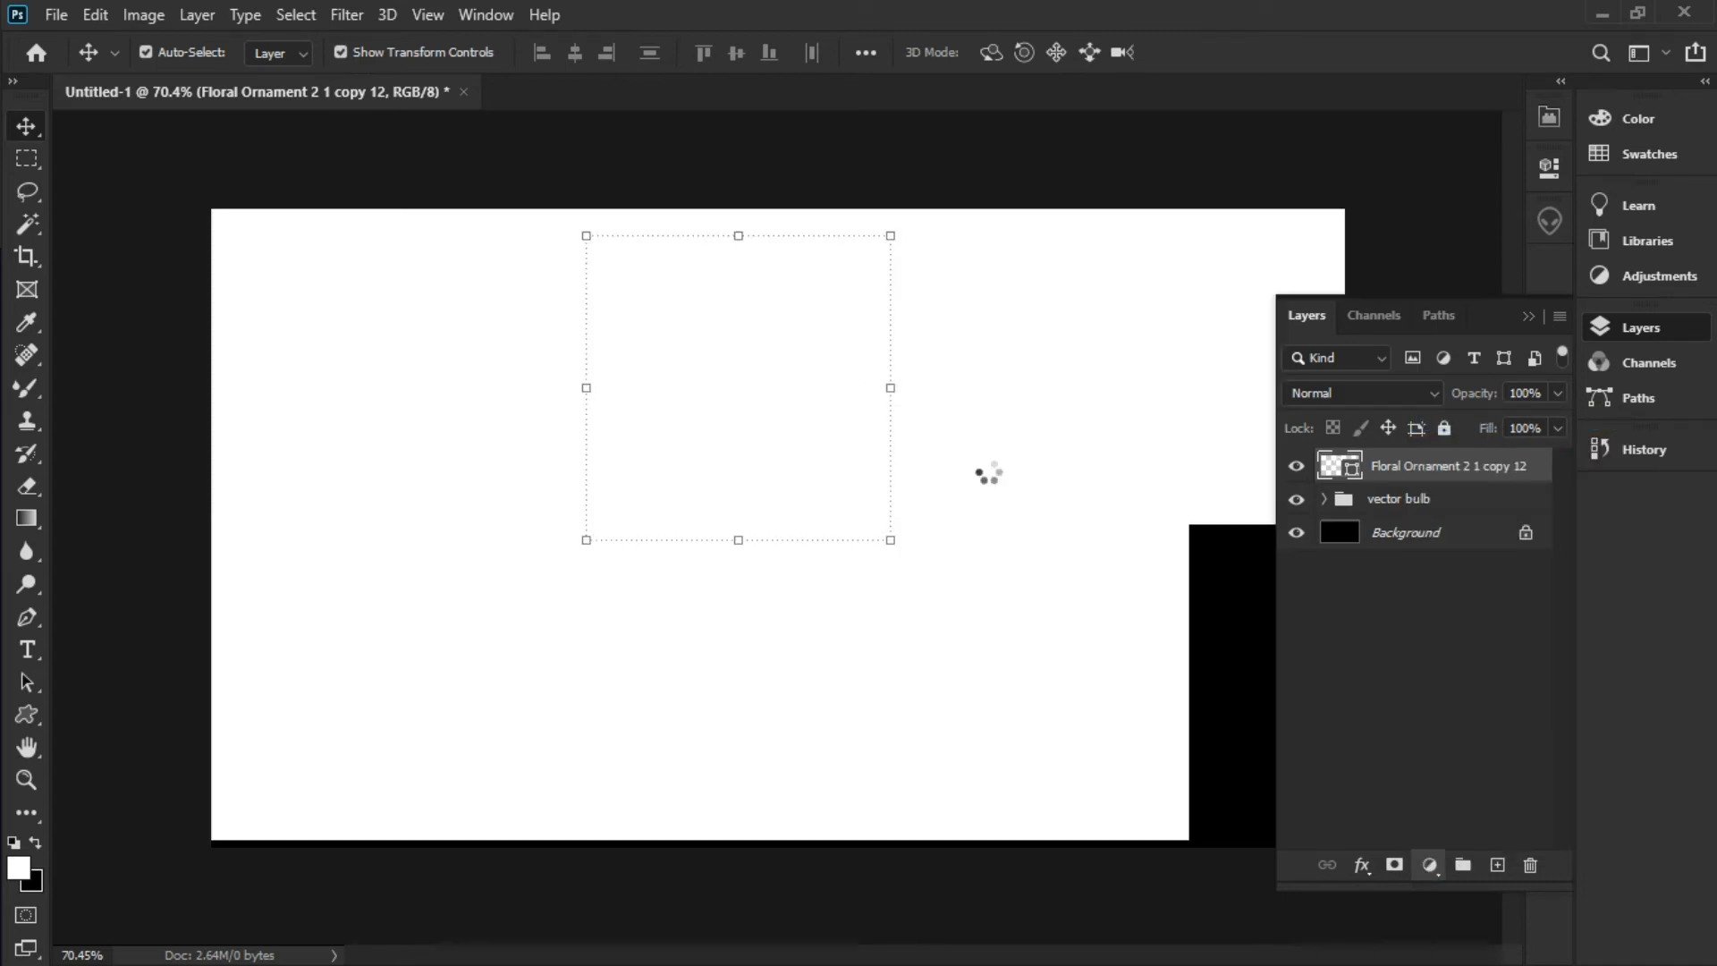
left_click(880, 456)
left_click(829, 253)
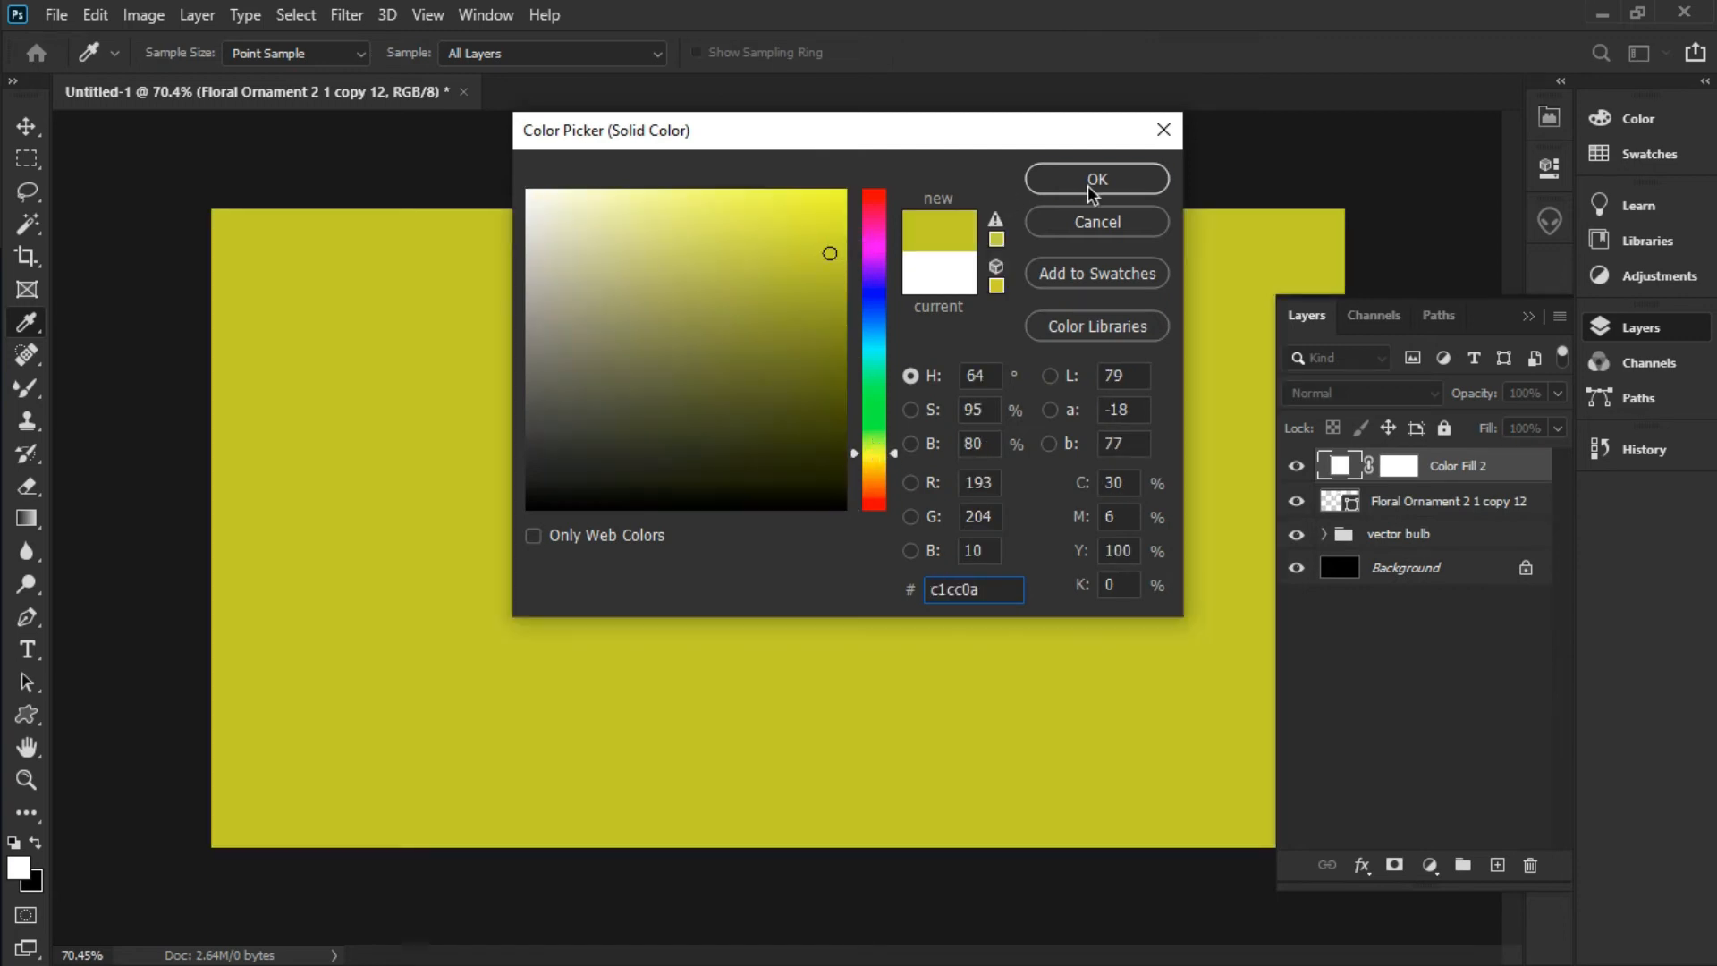
left_click(1097, 179)
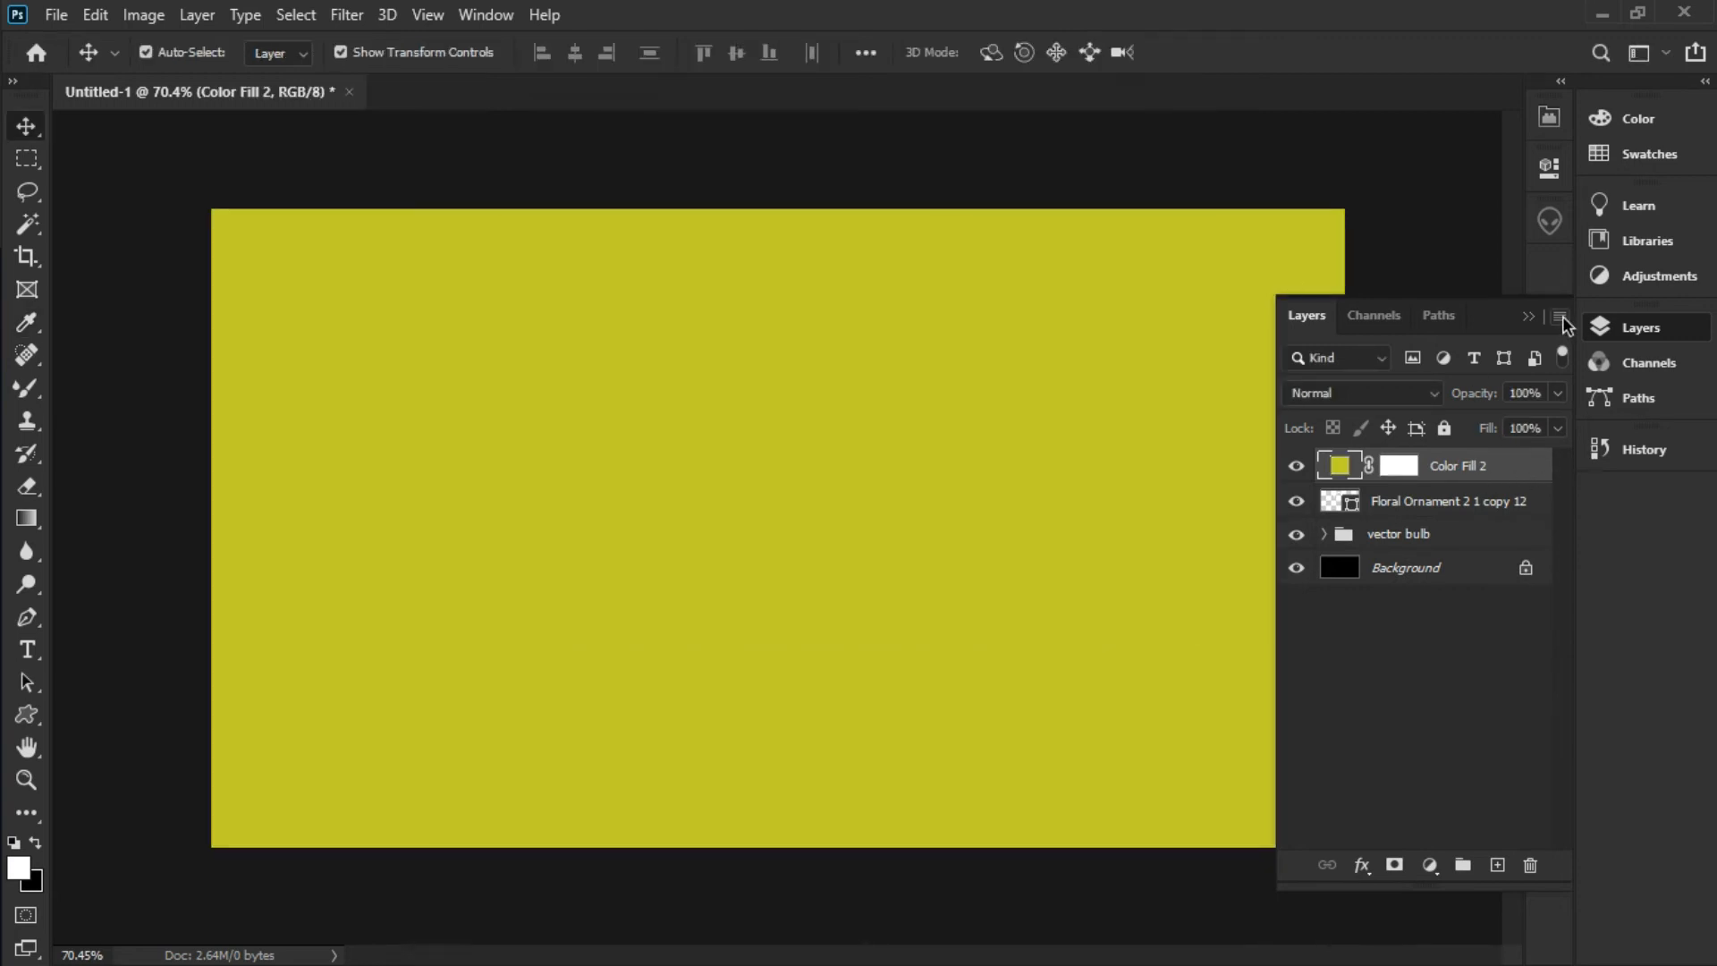
left_click(1561, 316)
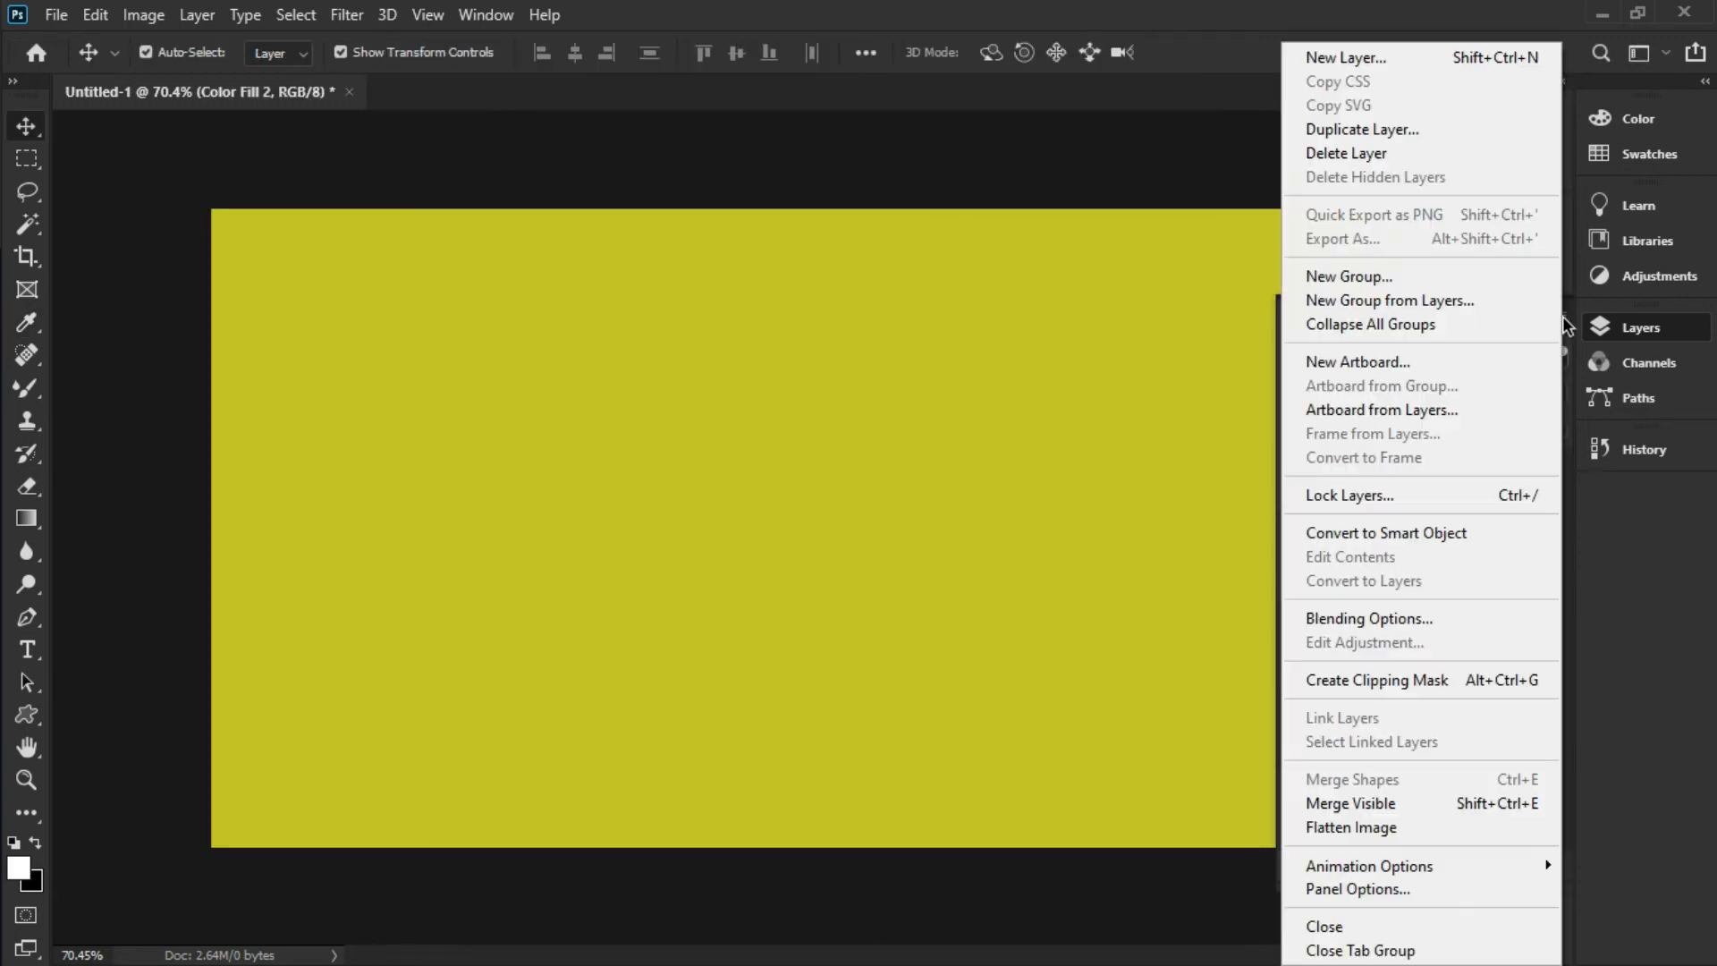
left_click(1484, 680)
Group the floral ornament and Color Fill 2 layers and name the group 'flower'
left_click_drag(781, 494, 770, 499)
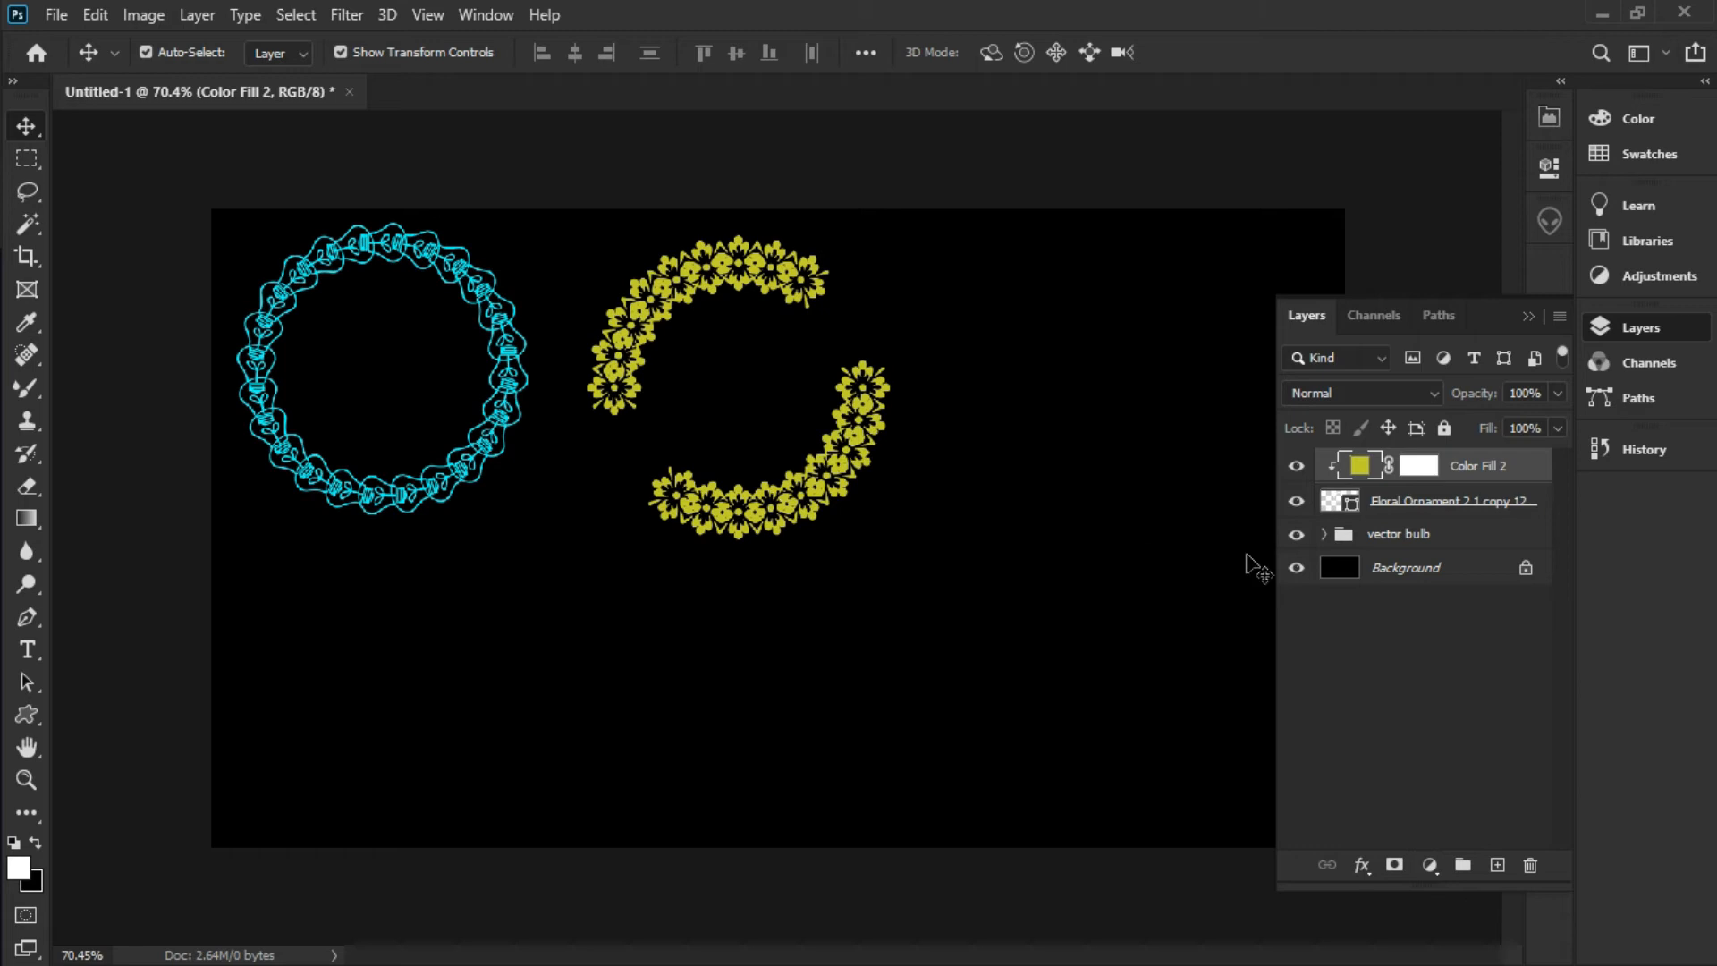
left_click(1487, 499)
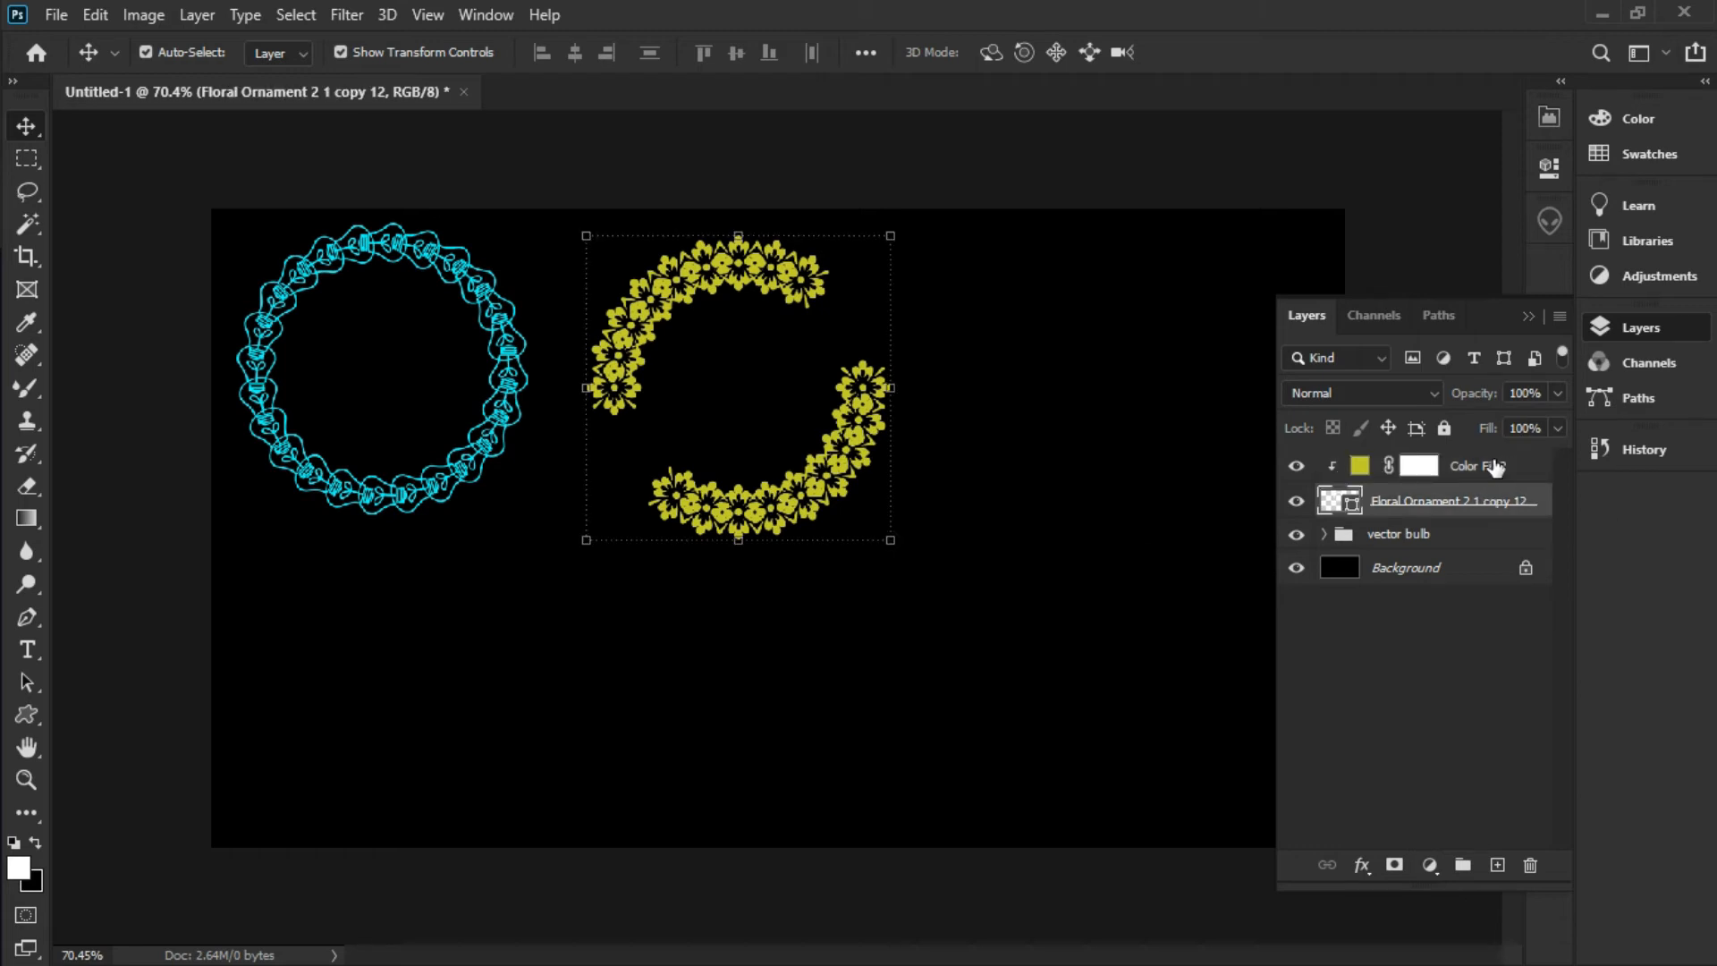
left_click(1491, 467)
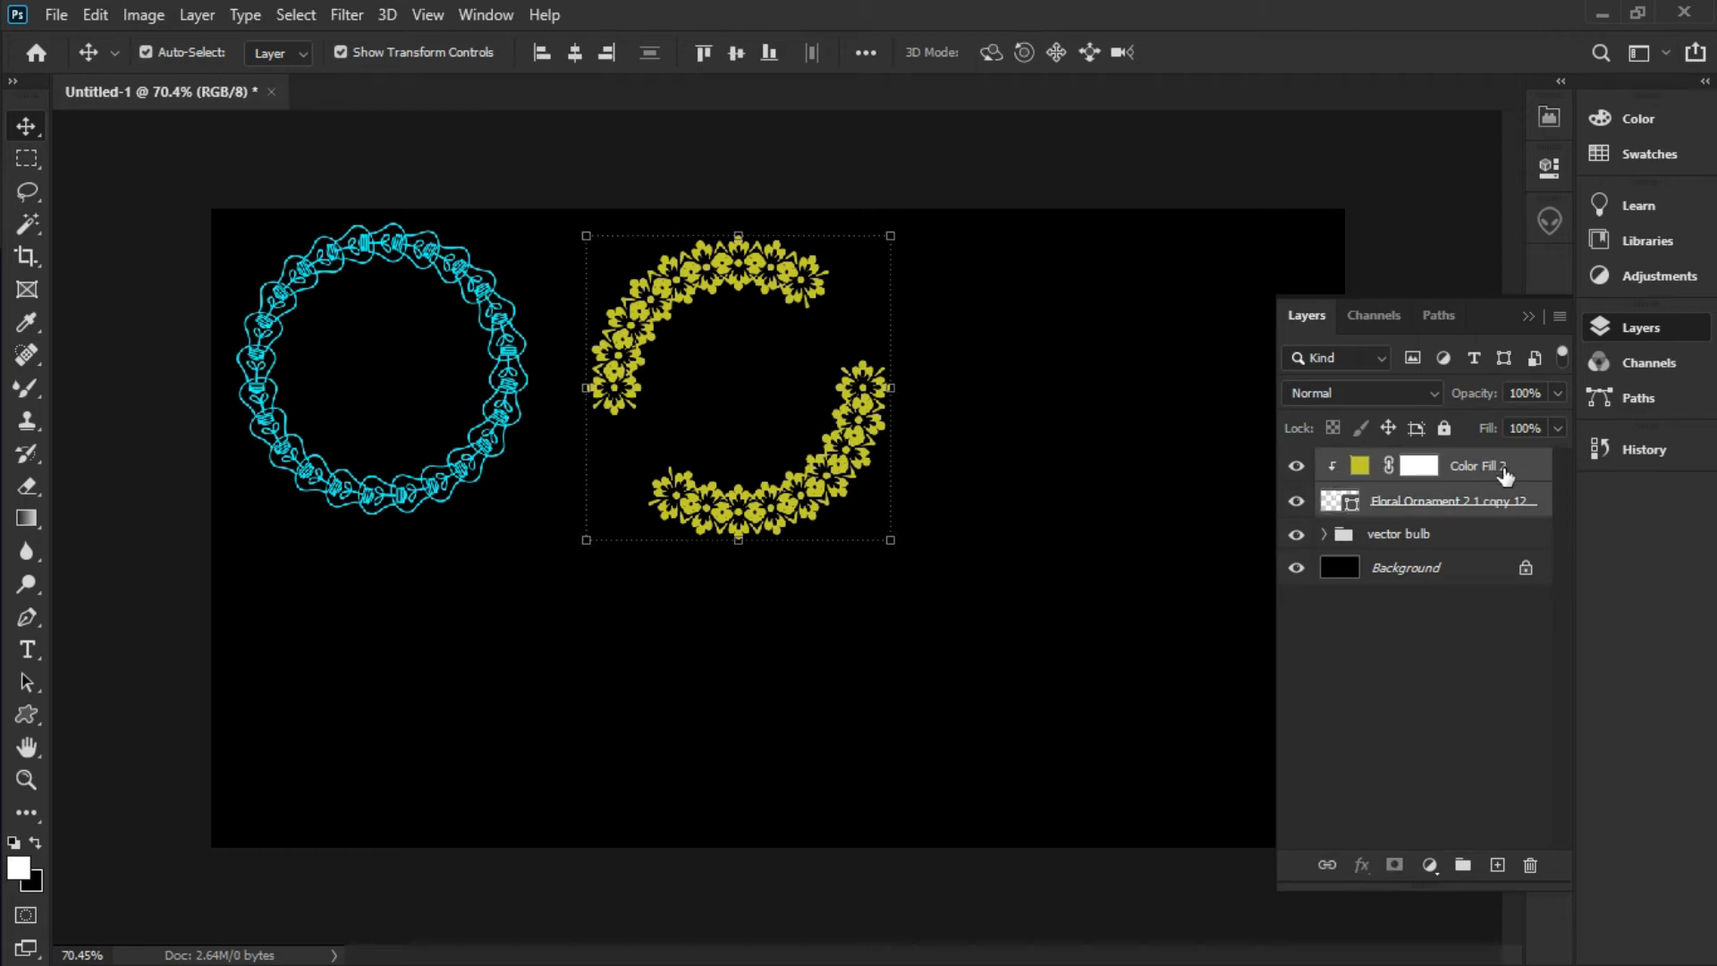
key("ctrl+g")
double_click(1402, 464)
type("flower")
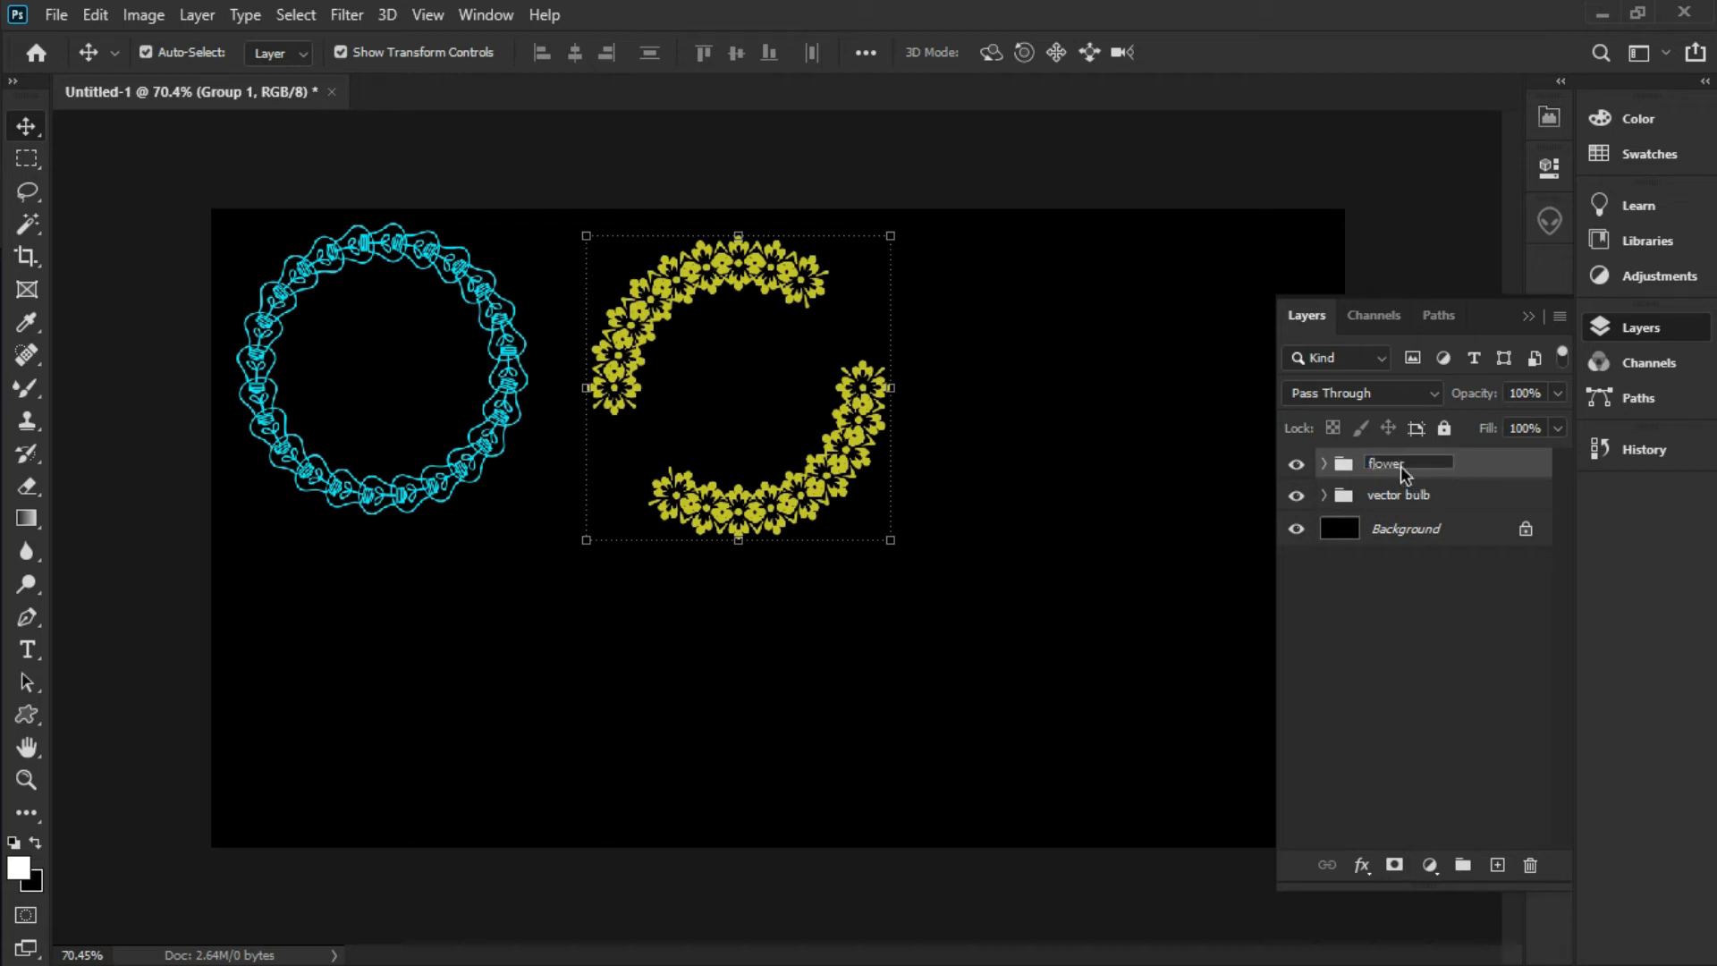
left_click(1407, 659)
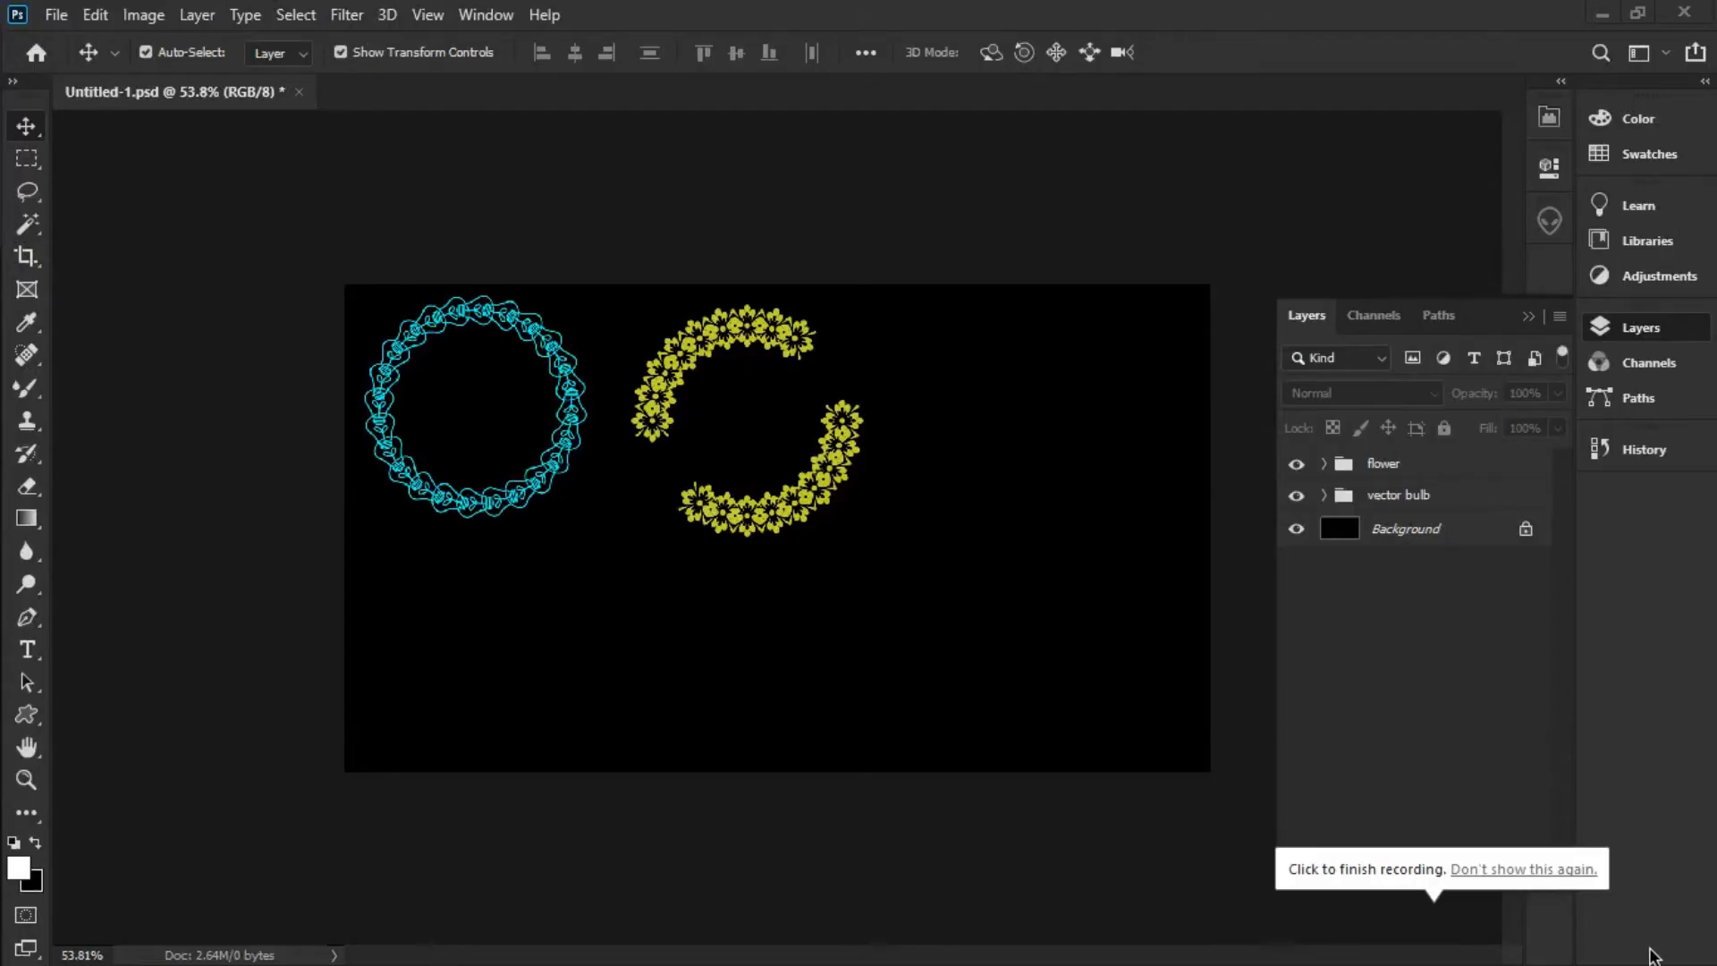
With the Type tool, set the text colour to light grey cdcdcd
left_click(28, 650)
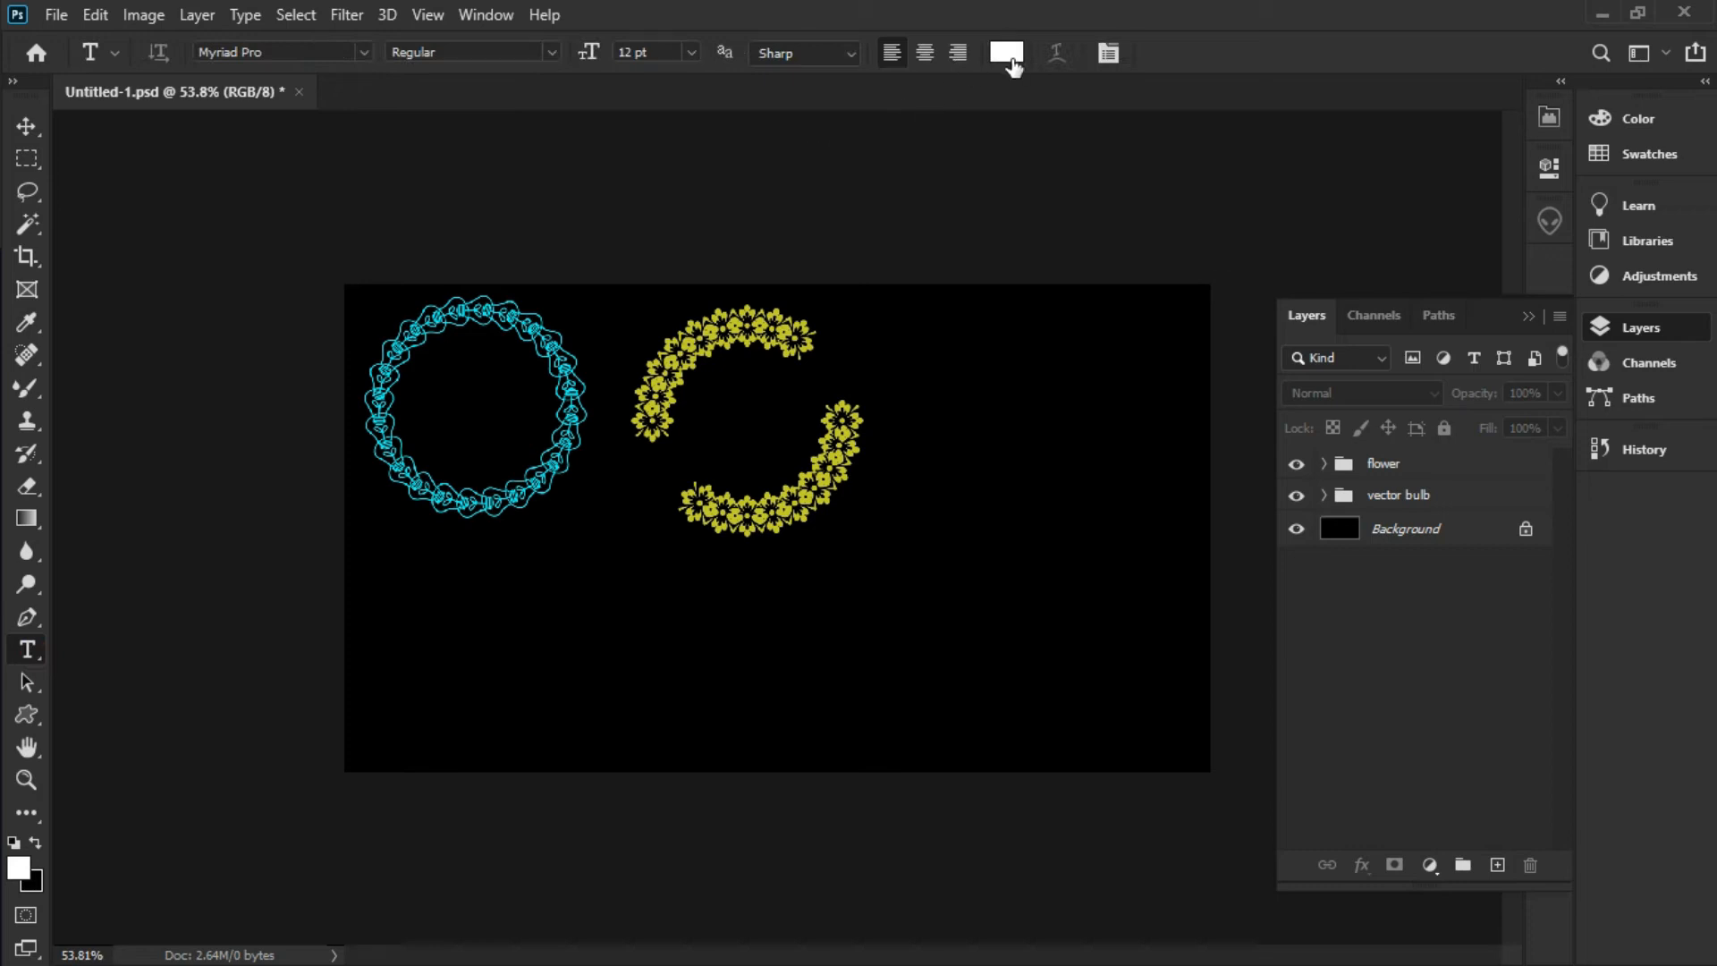
key("i")
left_click(1006, 52)
left_click(579, 238)
left_click_drag(527, 196, 510, 252)
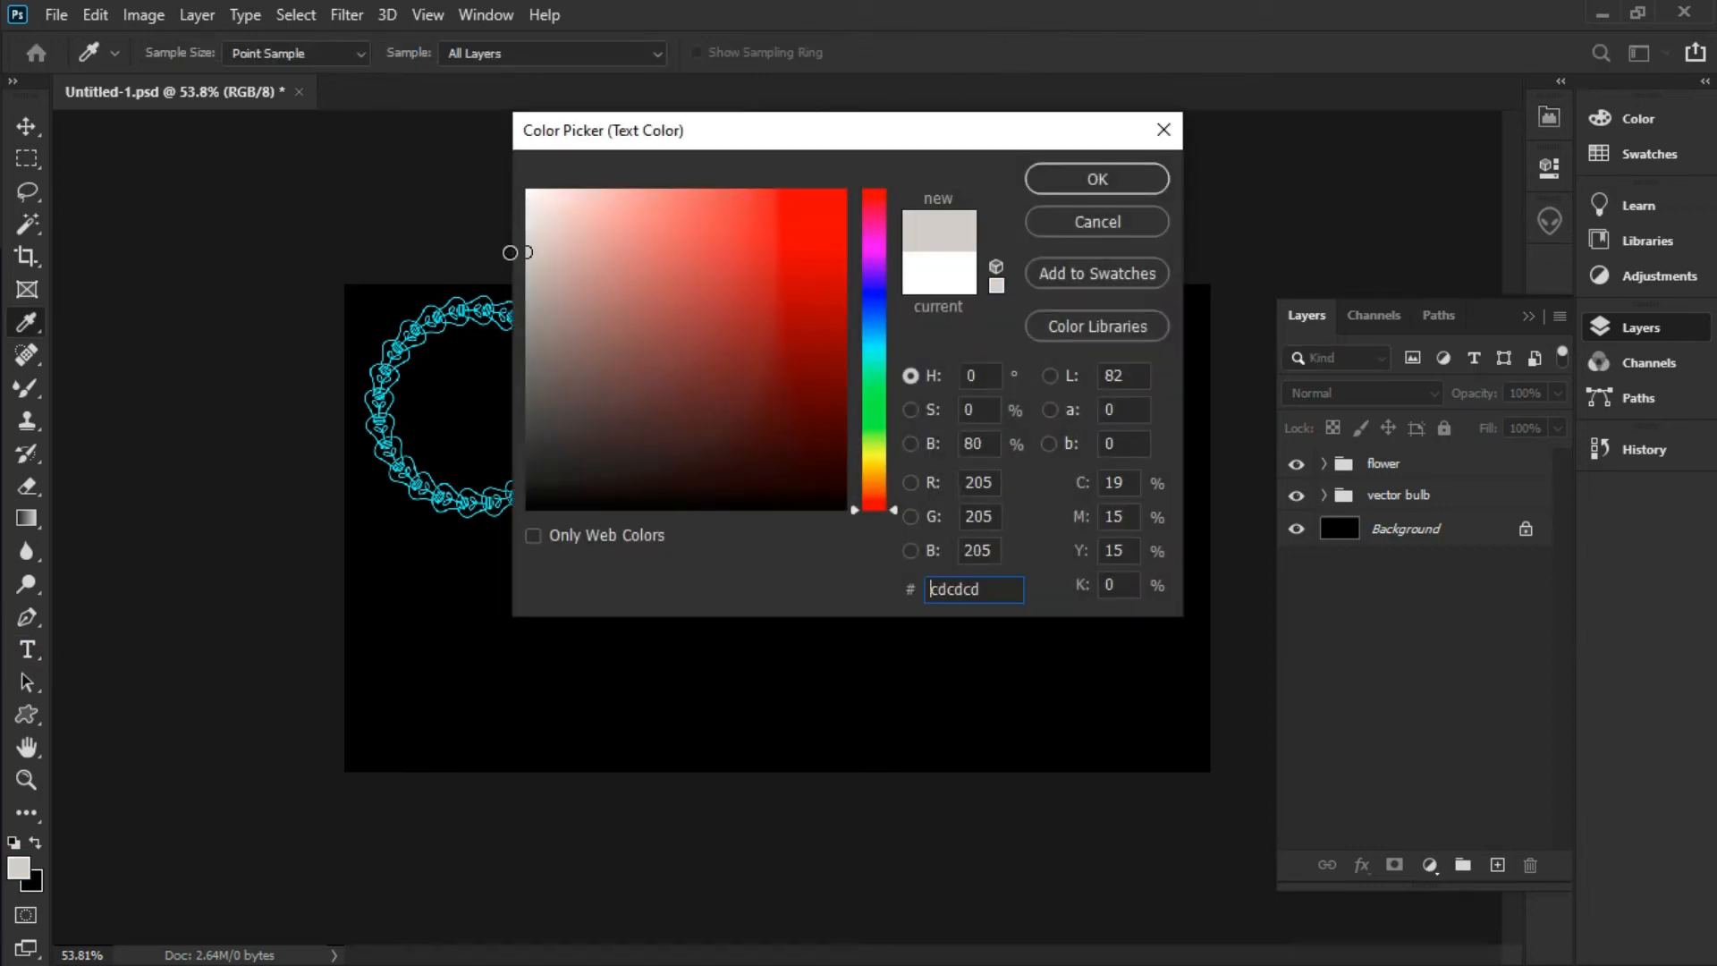
left_click(1086, 188)
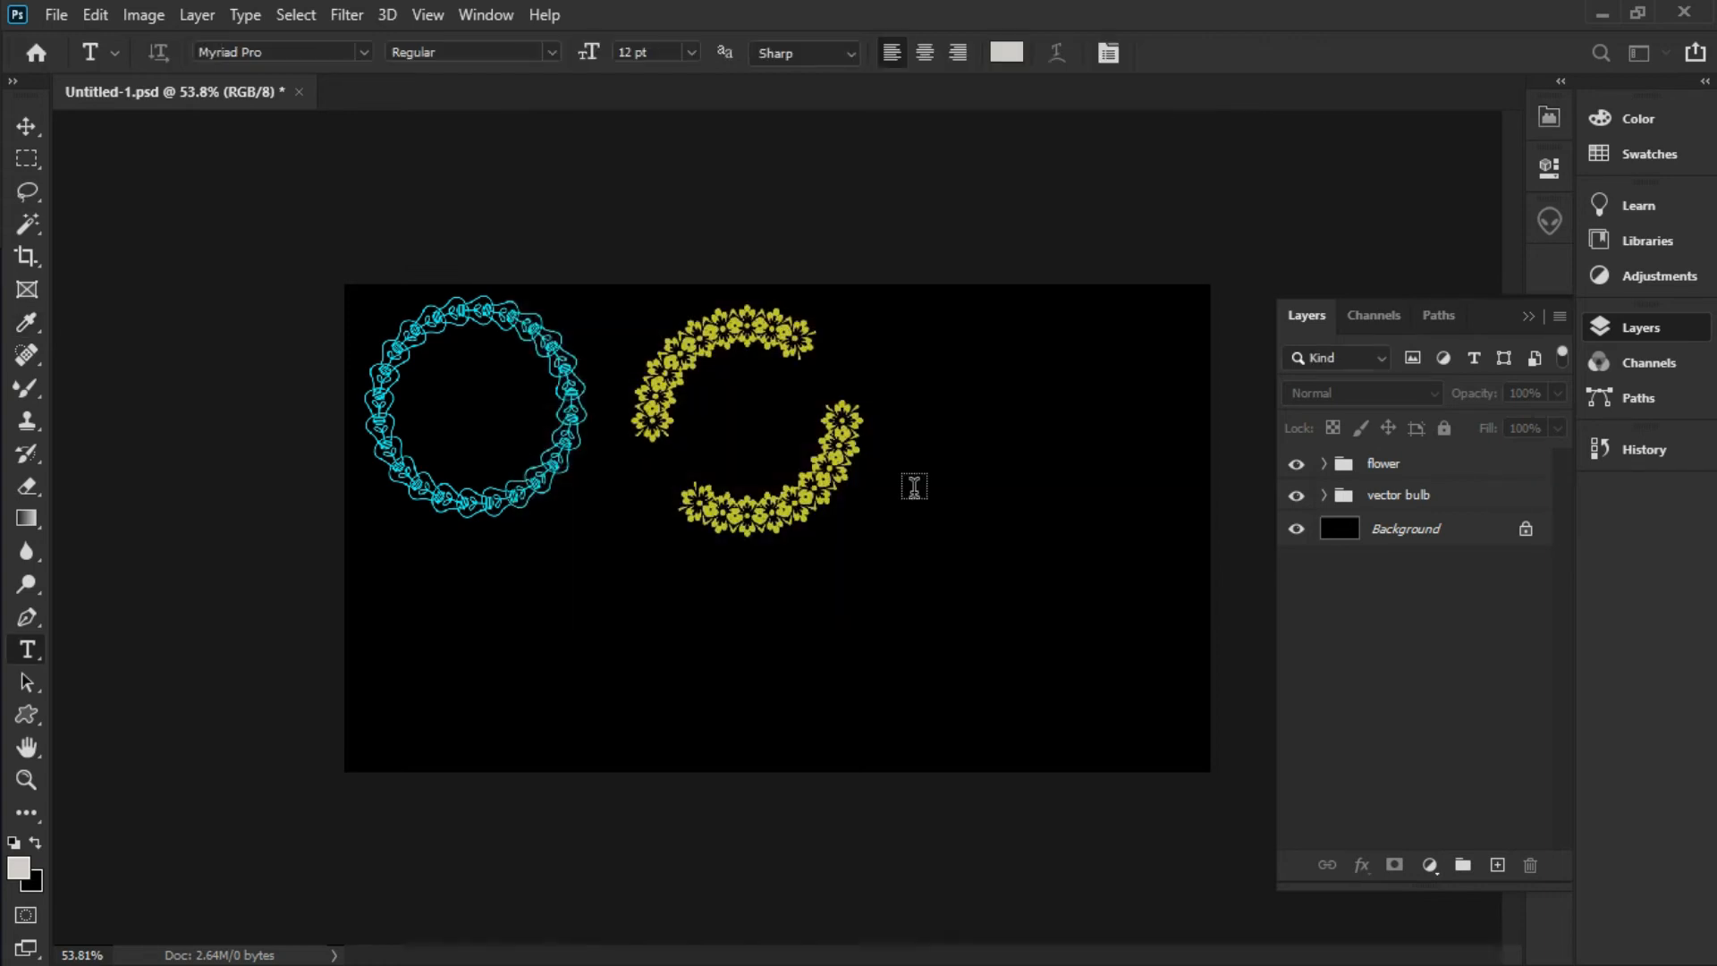
Type the person's first name below the floral arc and commit the text
left_click(810, 590)
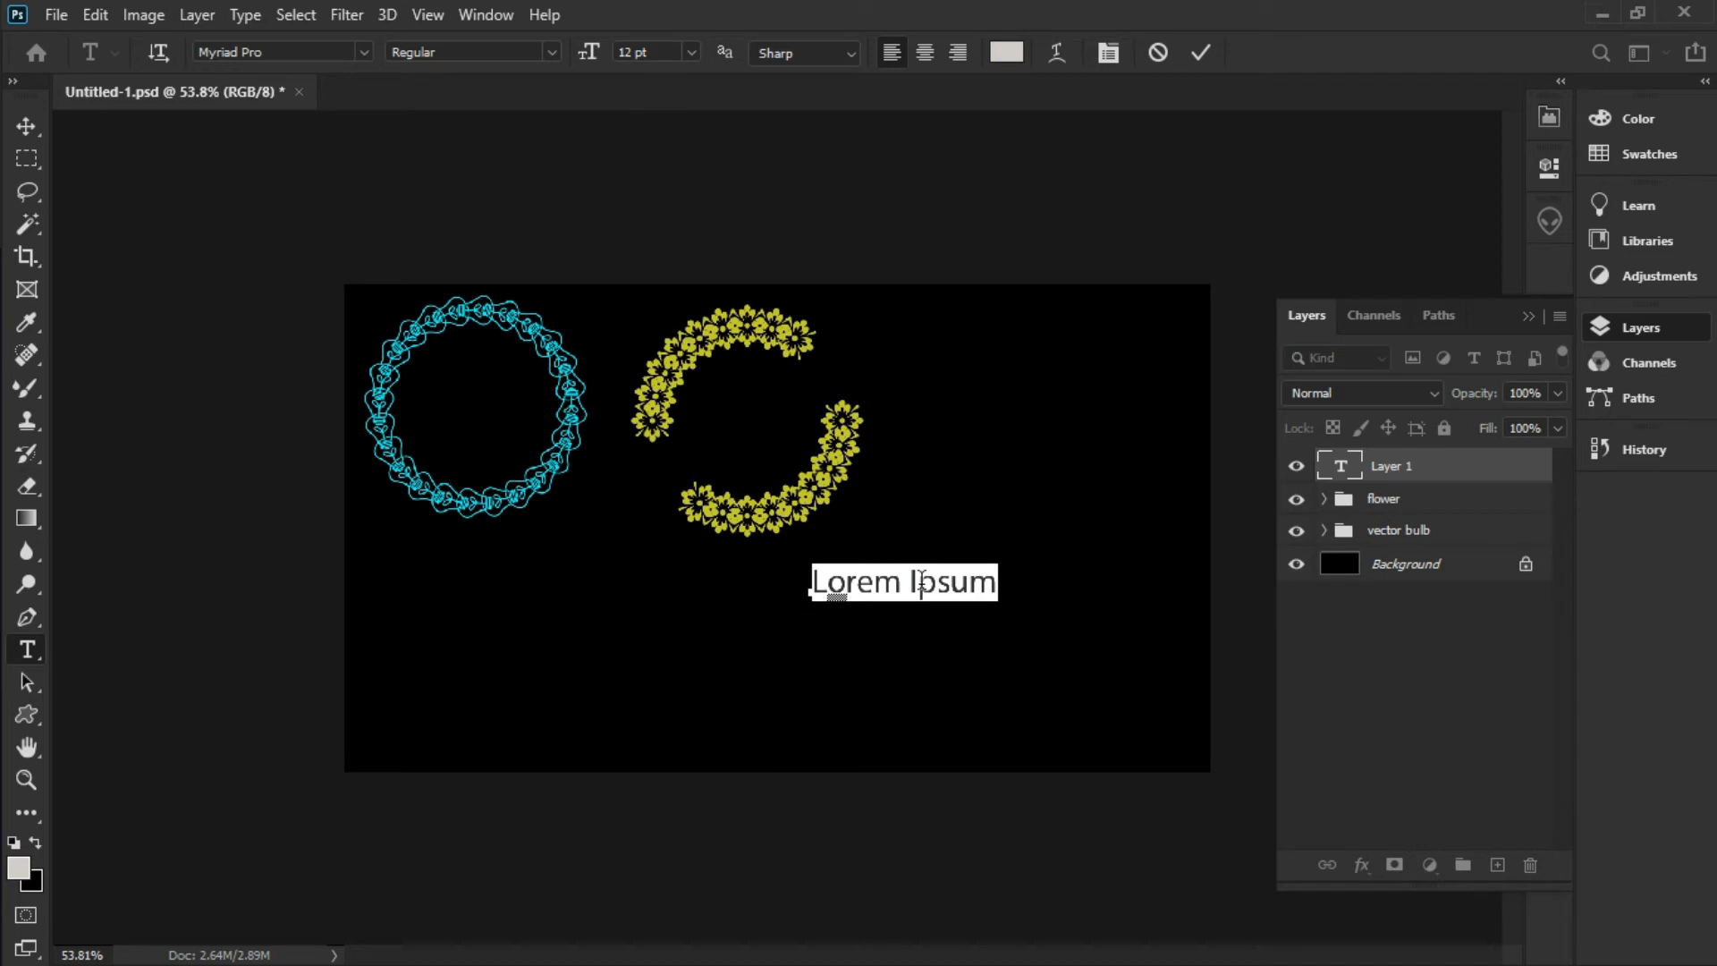
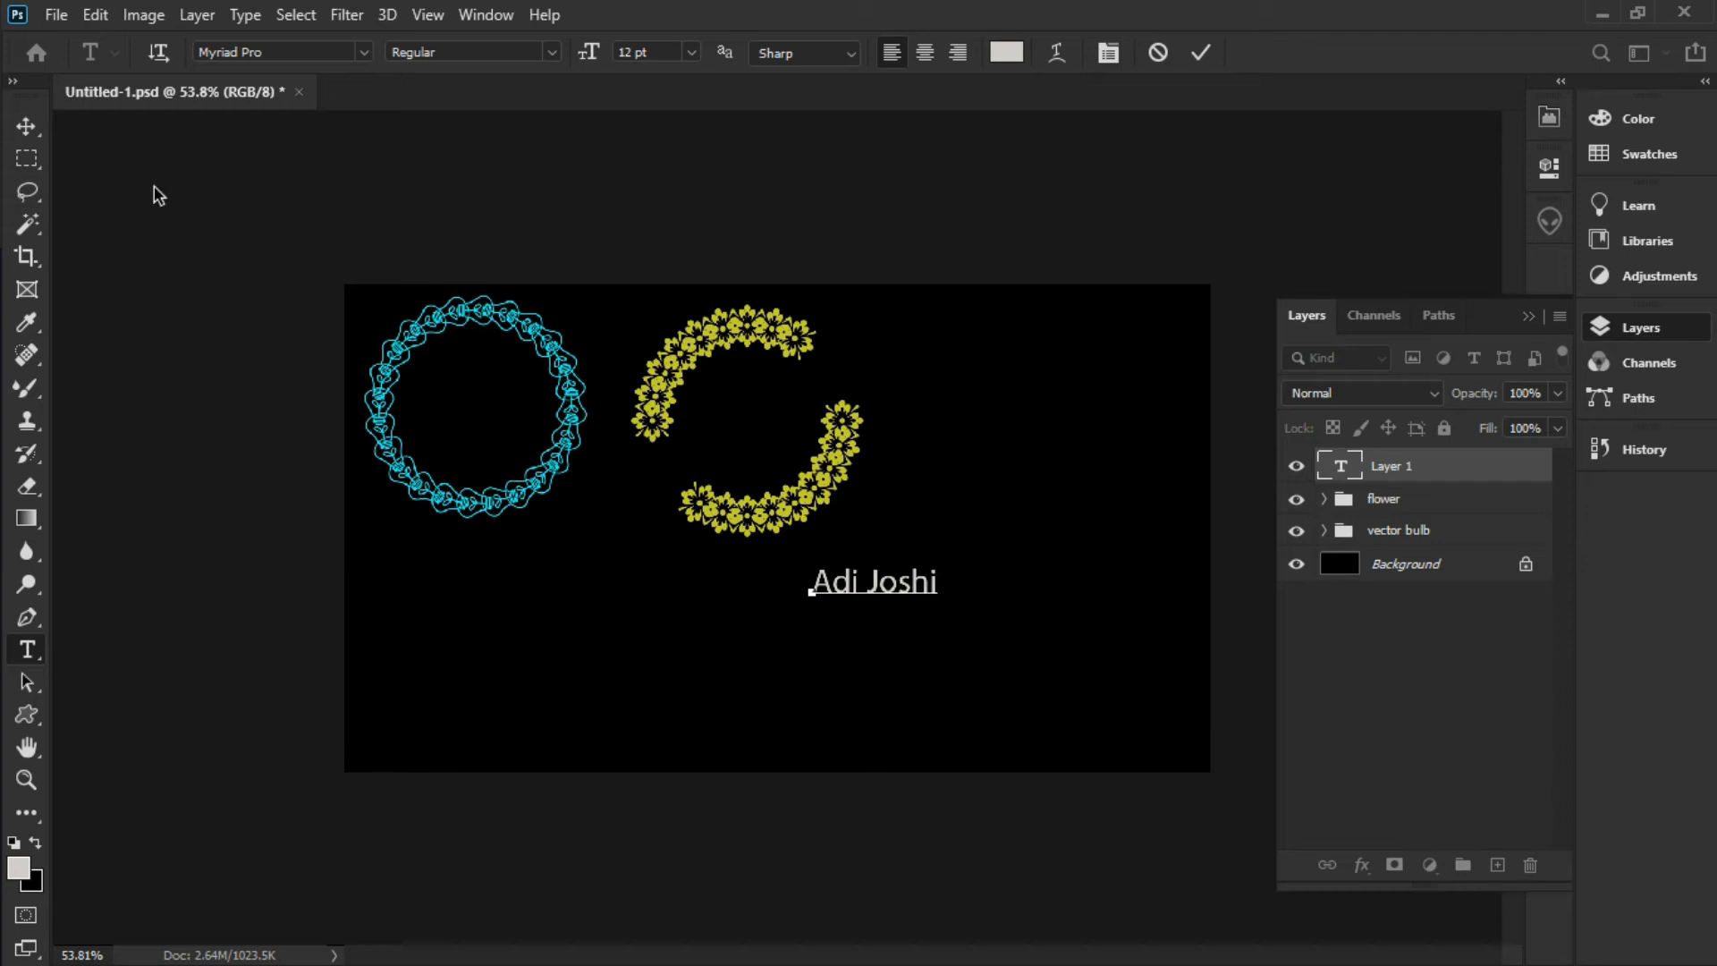
left_click(40, 127)
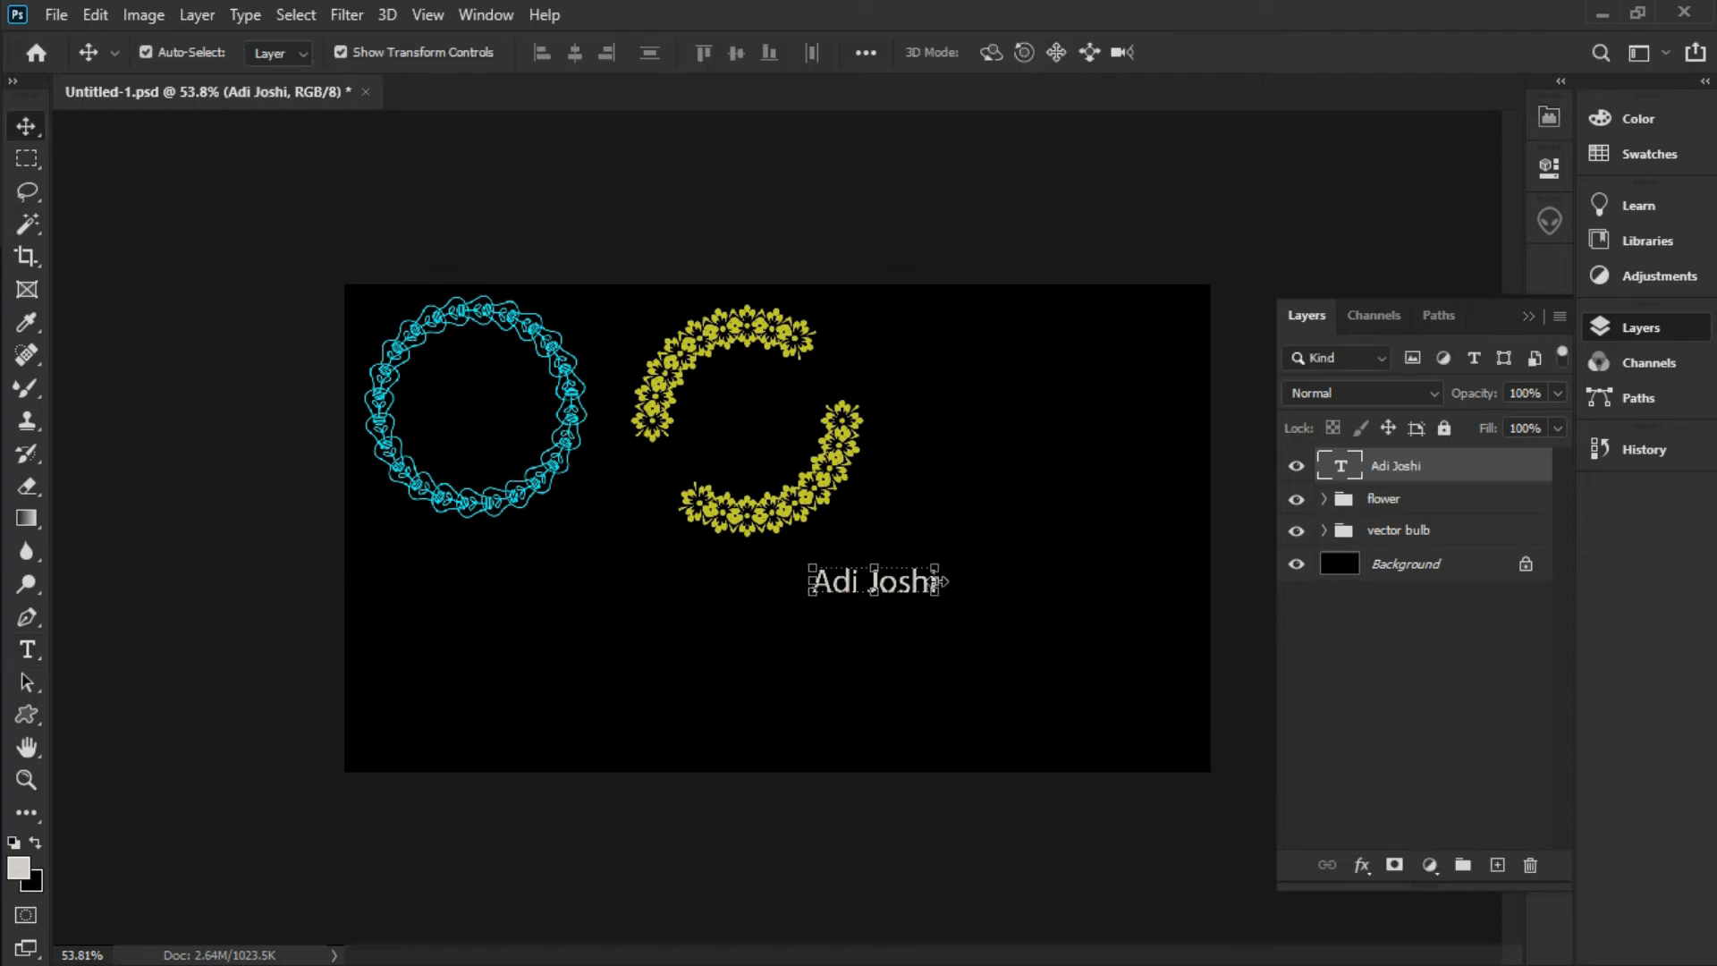
Narrow and shrink the name text to about 8.93 pt, then place the text cursor in it
left_click_drag(939, 581, 907, 583)
scroll(907, 606, "up", 5)
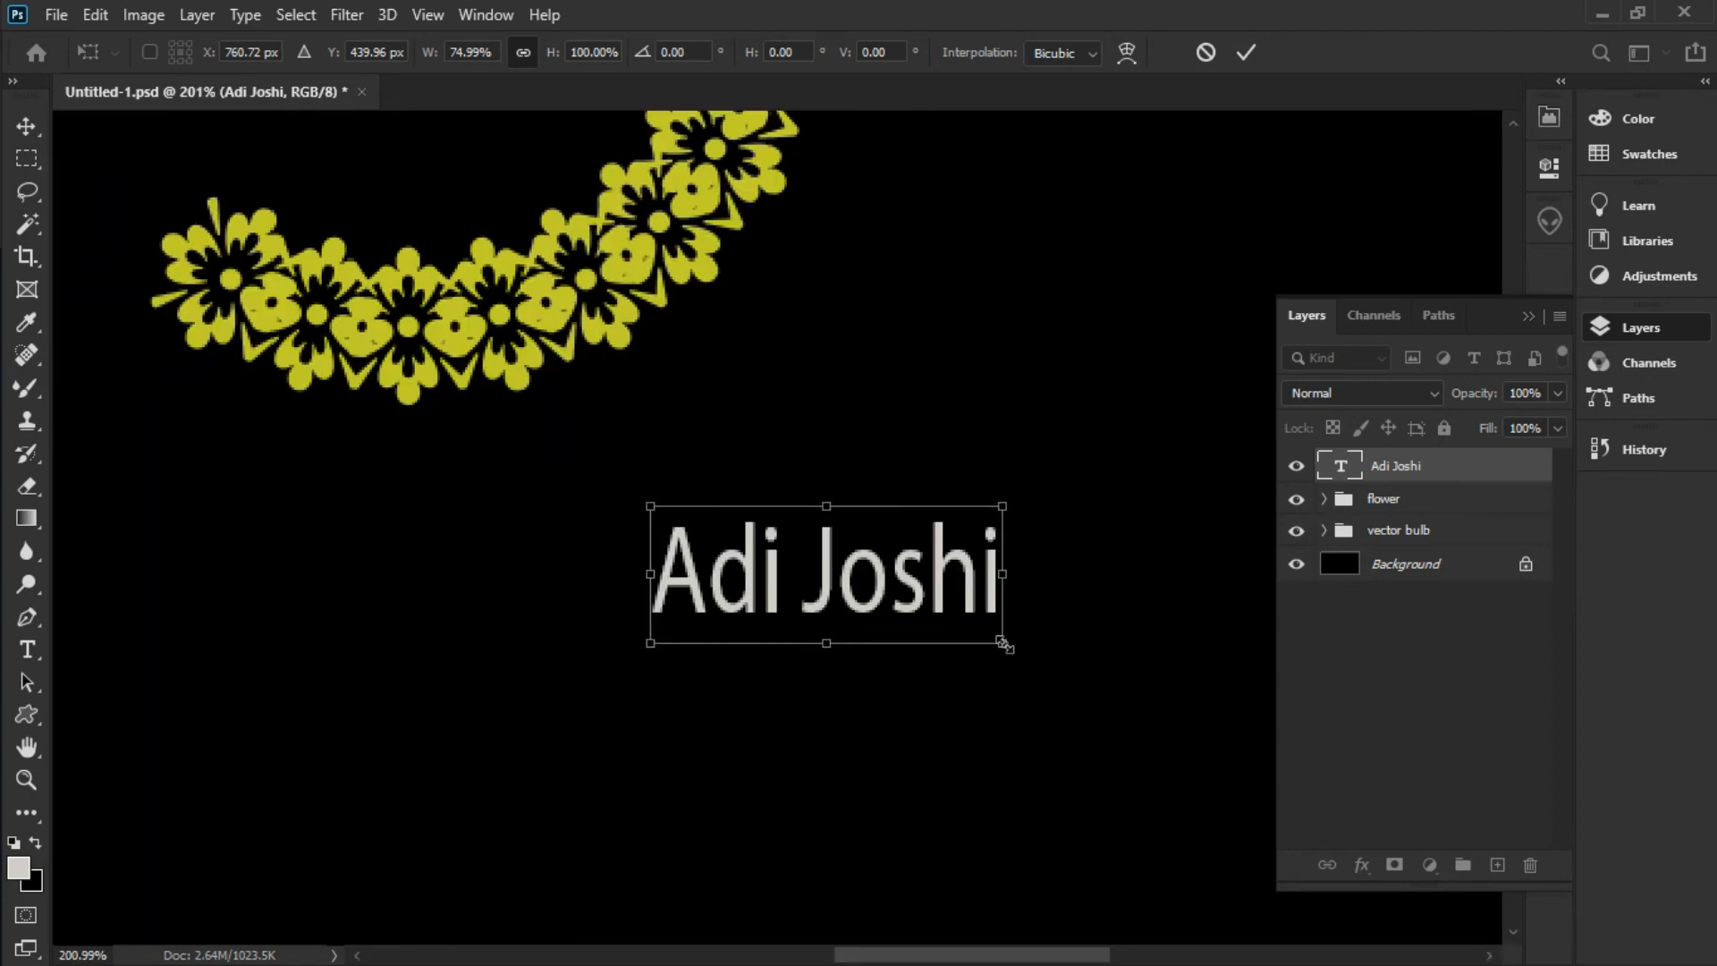
left_click_drag(980, 638, 908, 609)
key("Return")
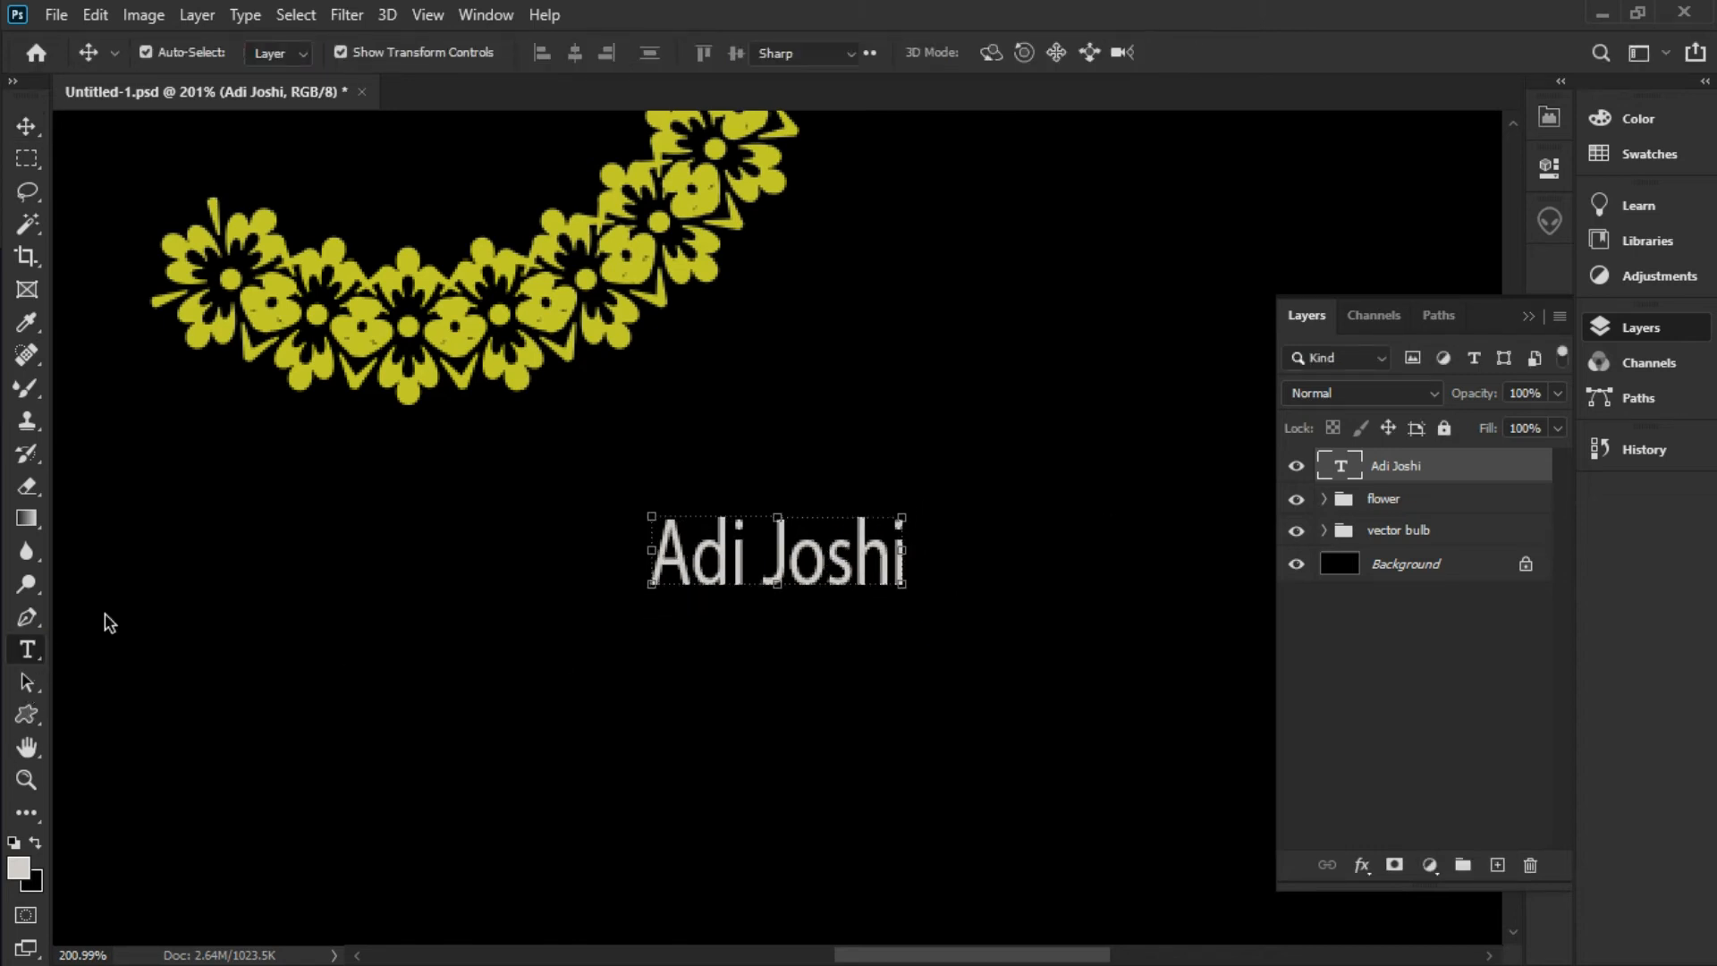
left_click(28, 650)
left_click(651, 556)
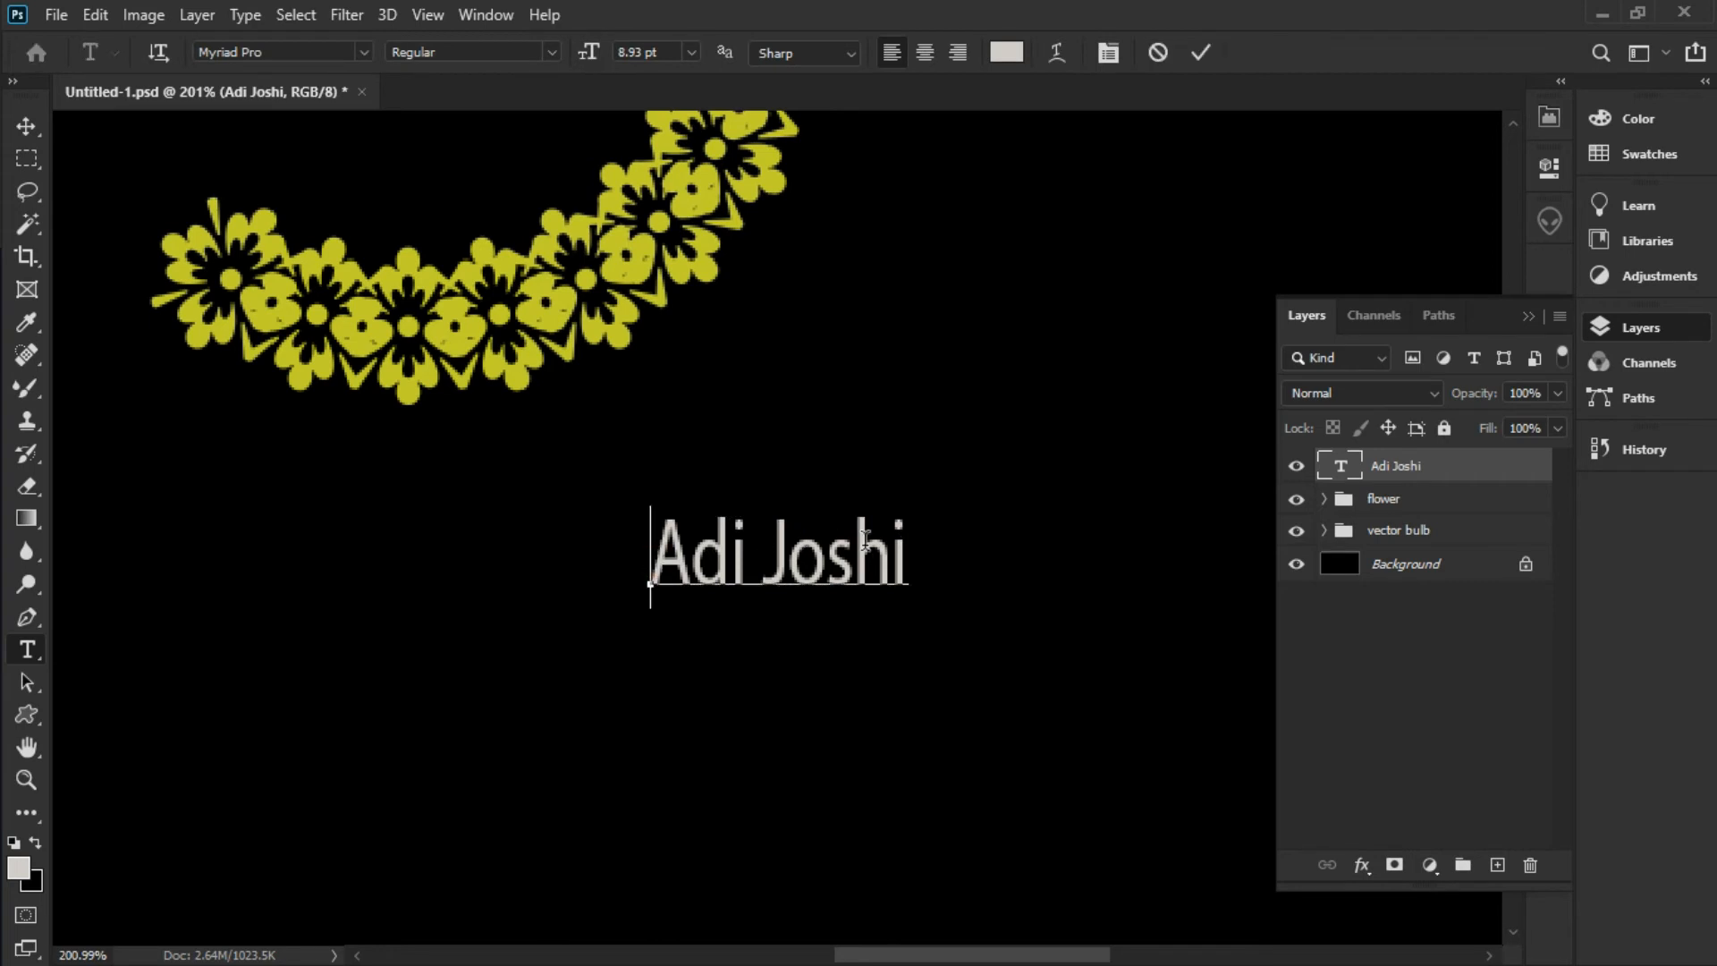
Select all the name text and colour it dark red
key("ctrl+a")
left_click(1002, 52)
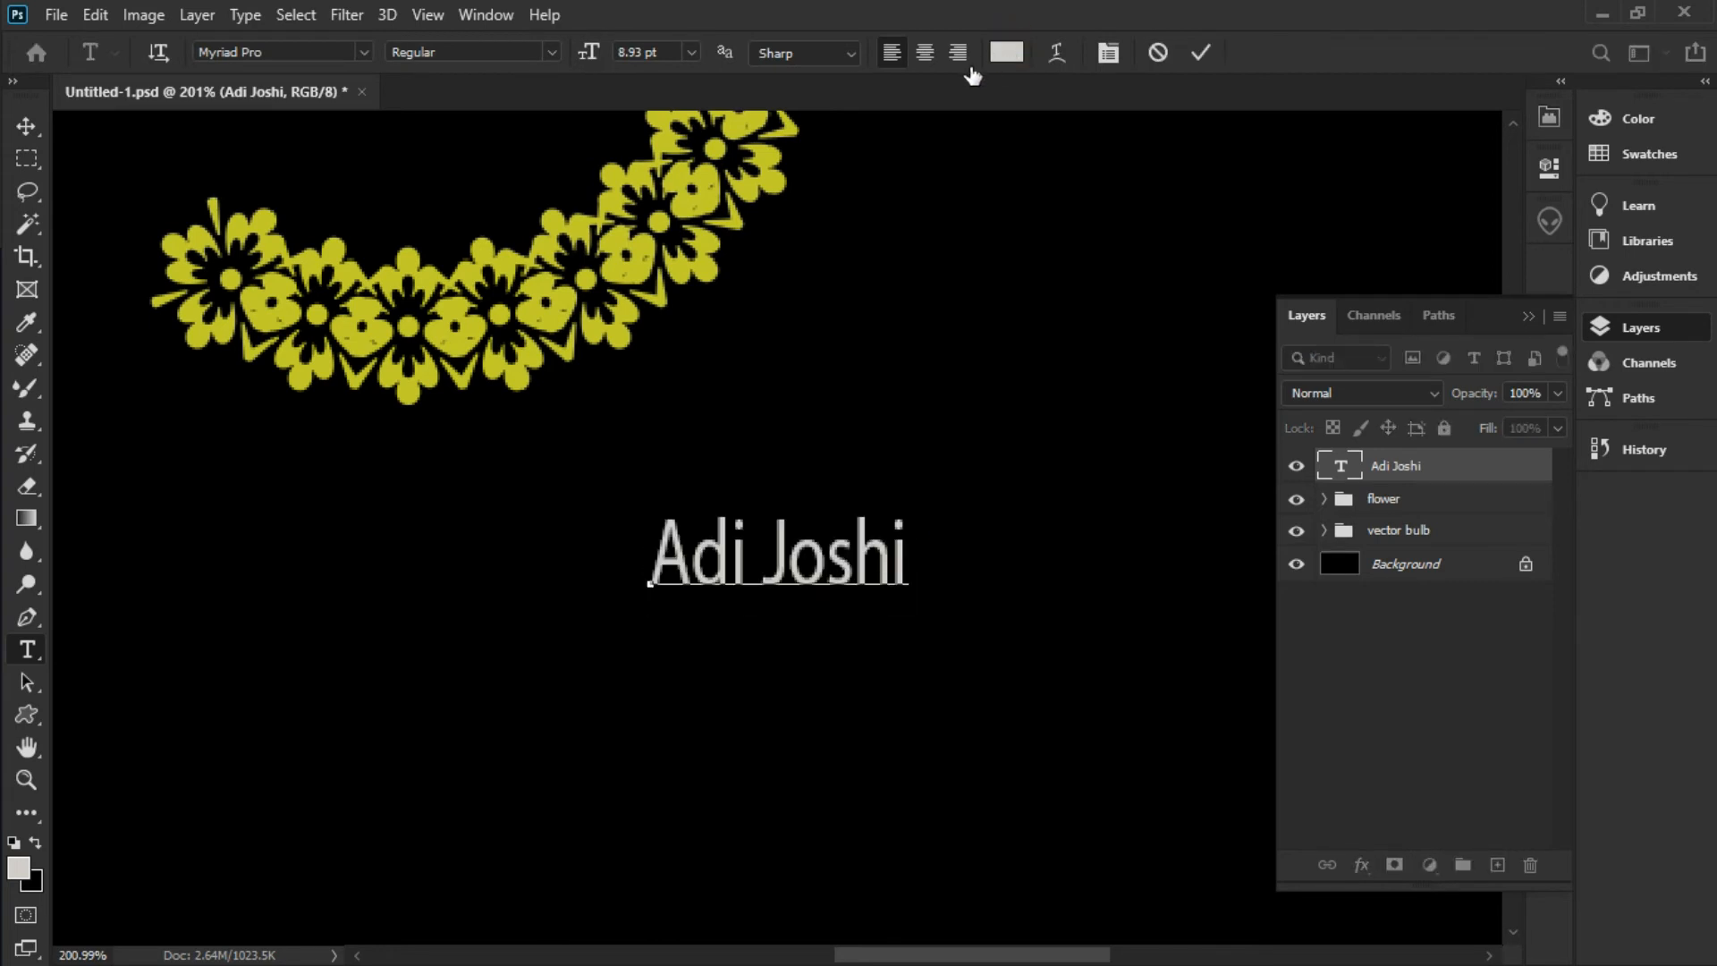
left_click(774, 365)
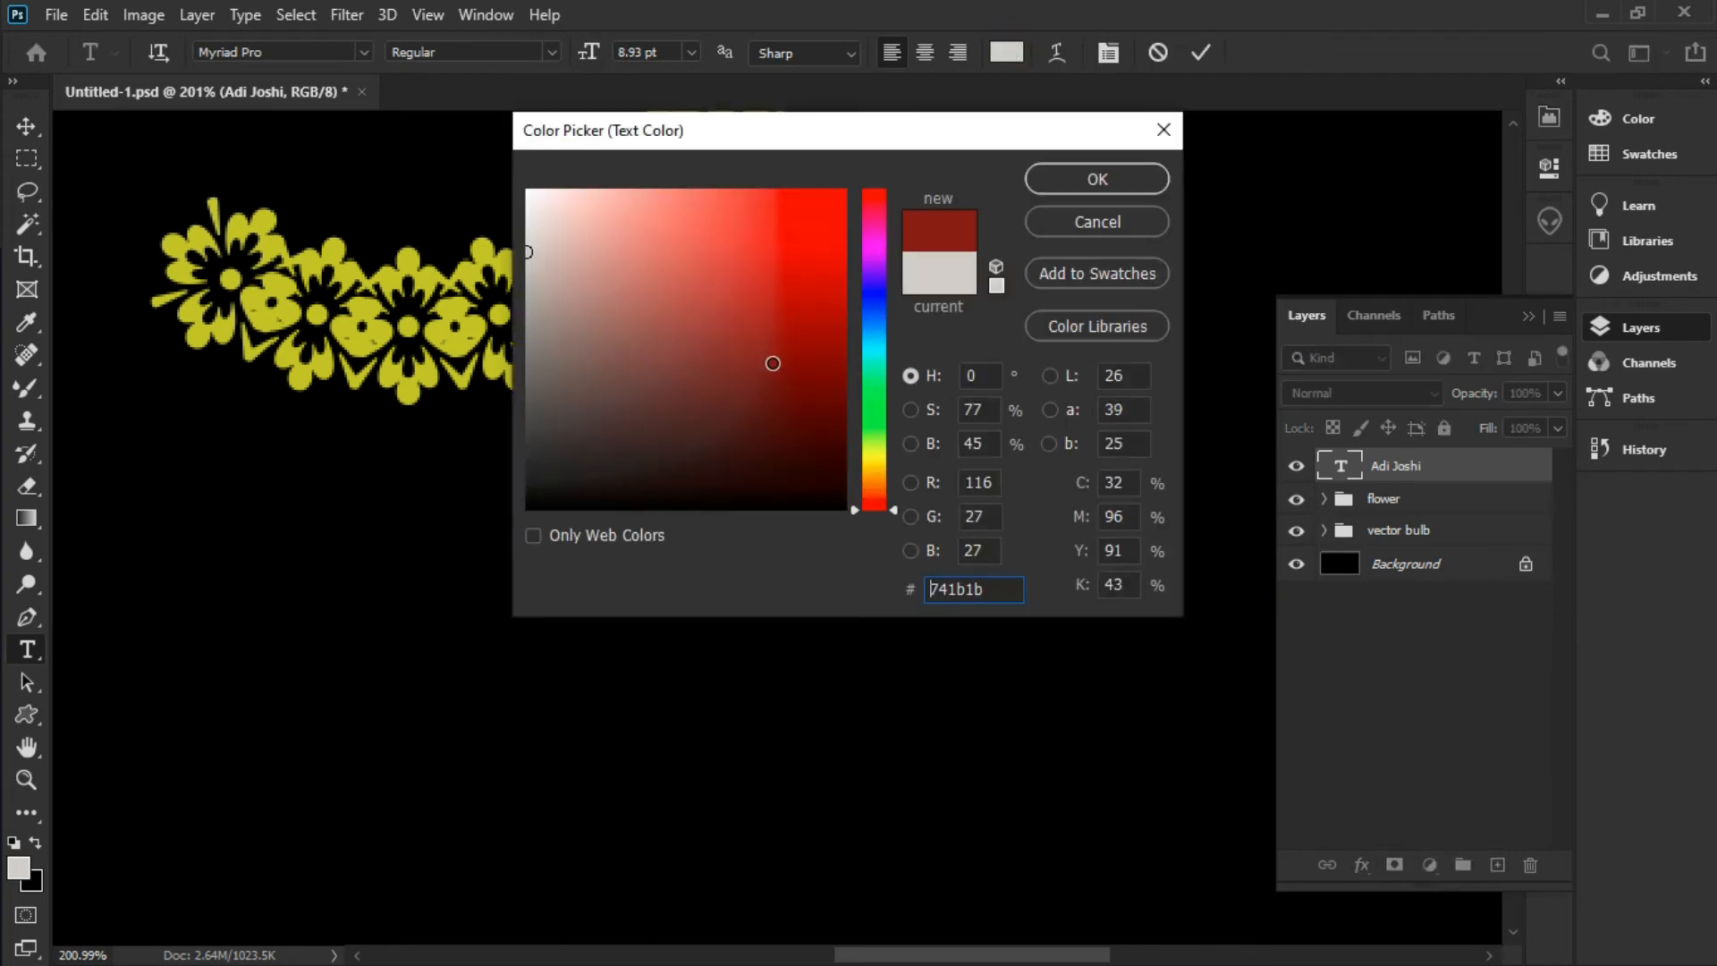
left_click(1086, 174)
Change the name text to bright red d32121, commit it, and start a new text layer beside it
left_click(1005, 55)
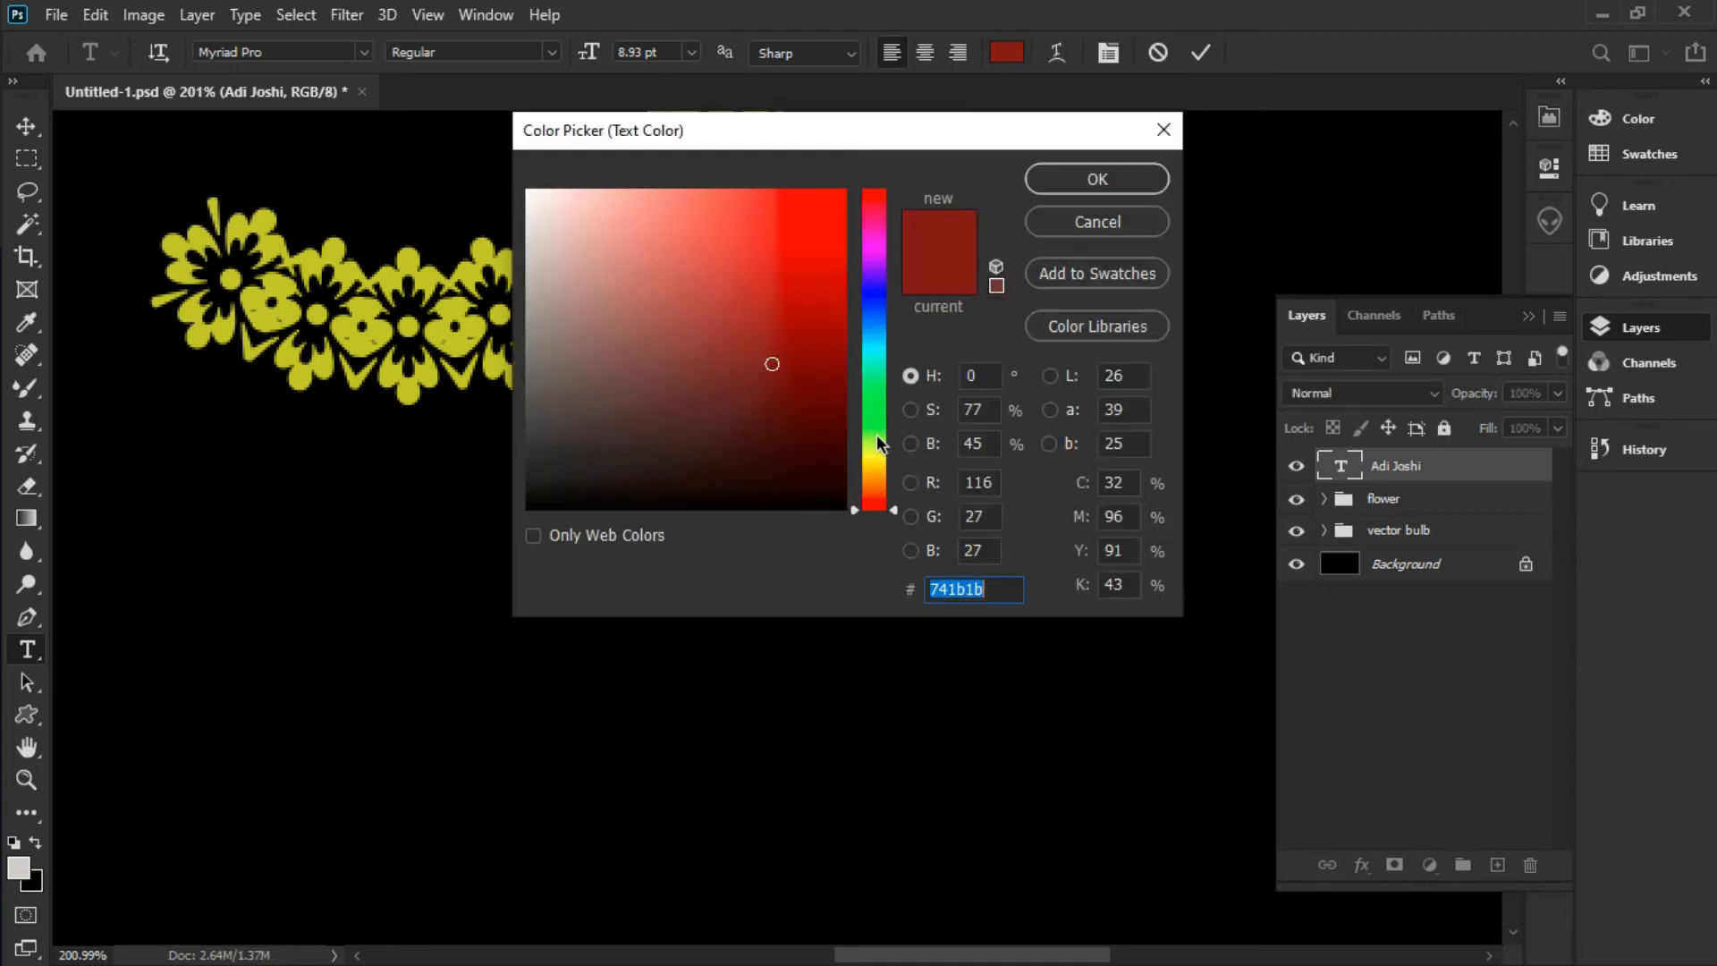
left_click(875, 447)
left_click_drag(874, 447, 875, 511)
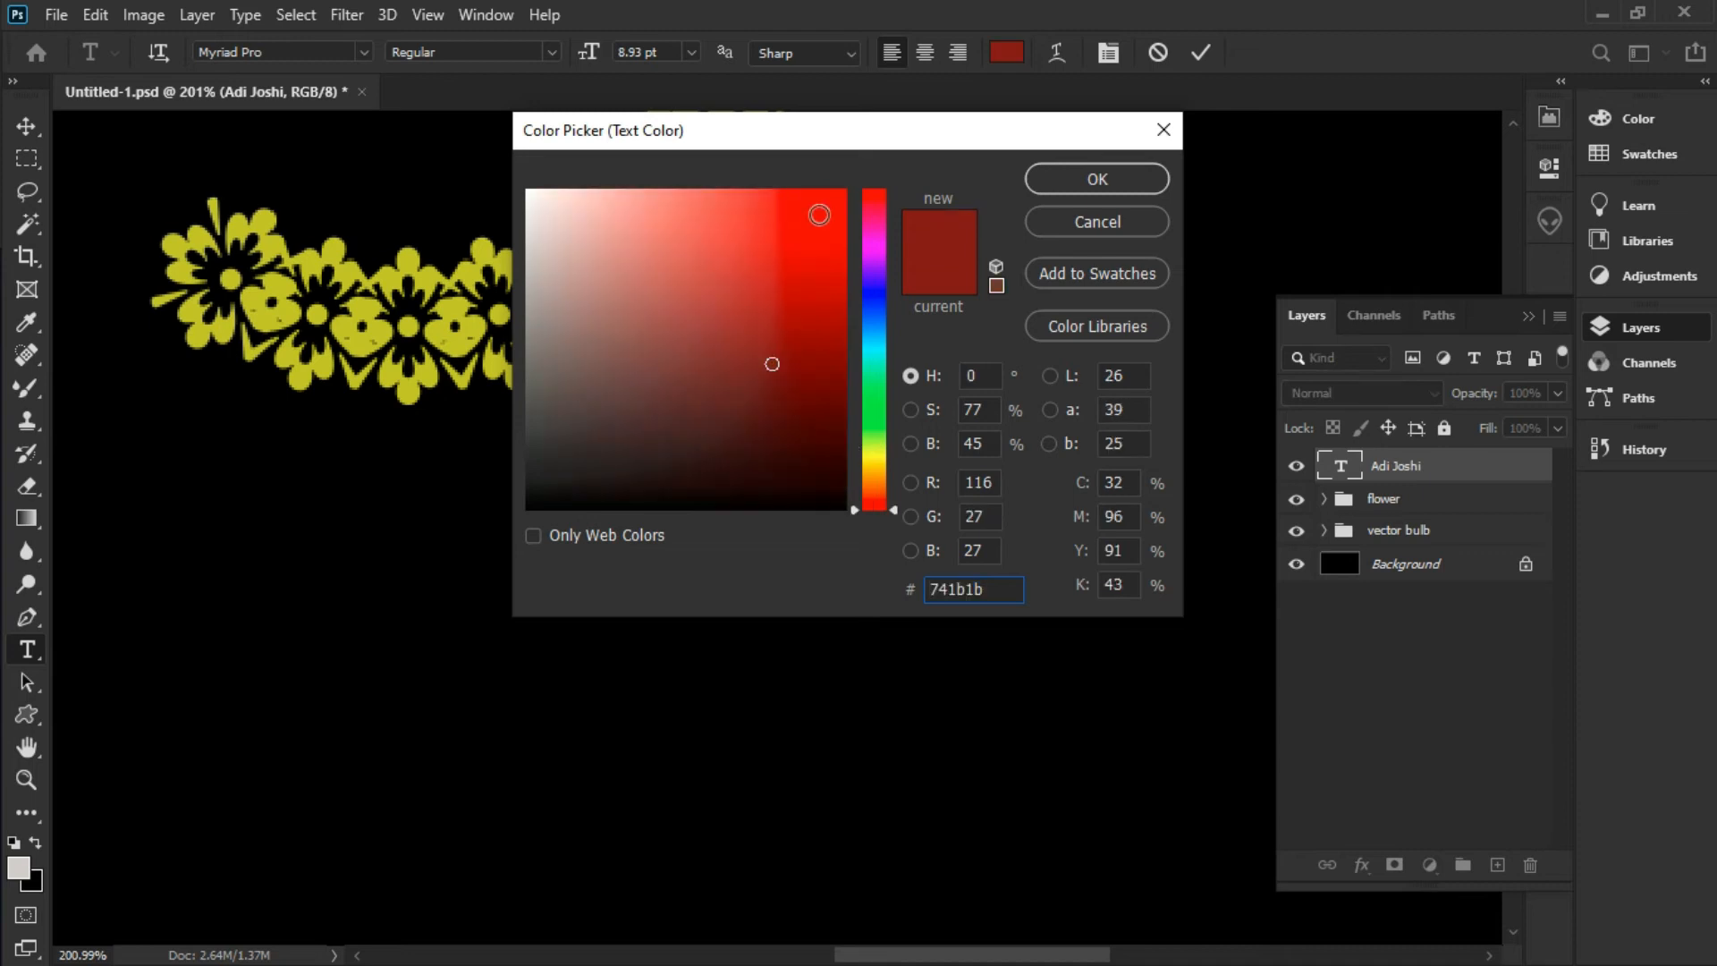
left_click(797, 240)
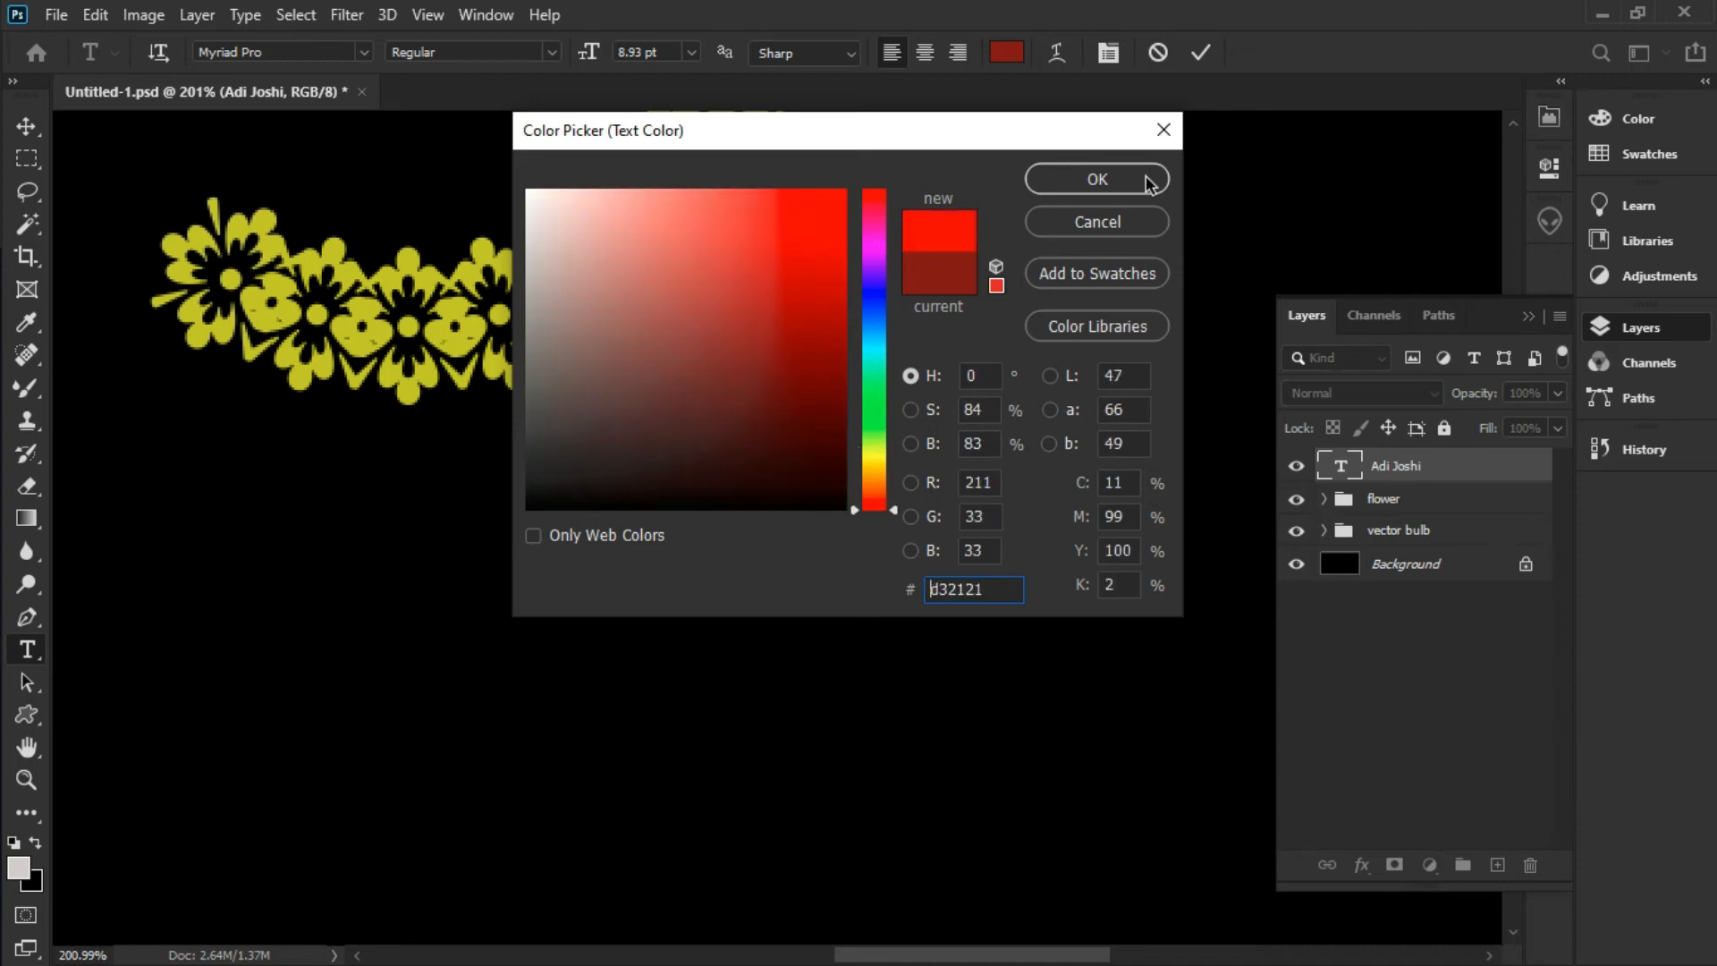
left_click(1149, 181)
left_click(924, 523)
scroll(934, 512, "down", 4)
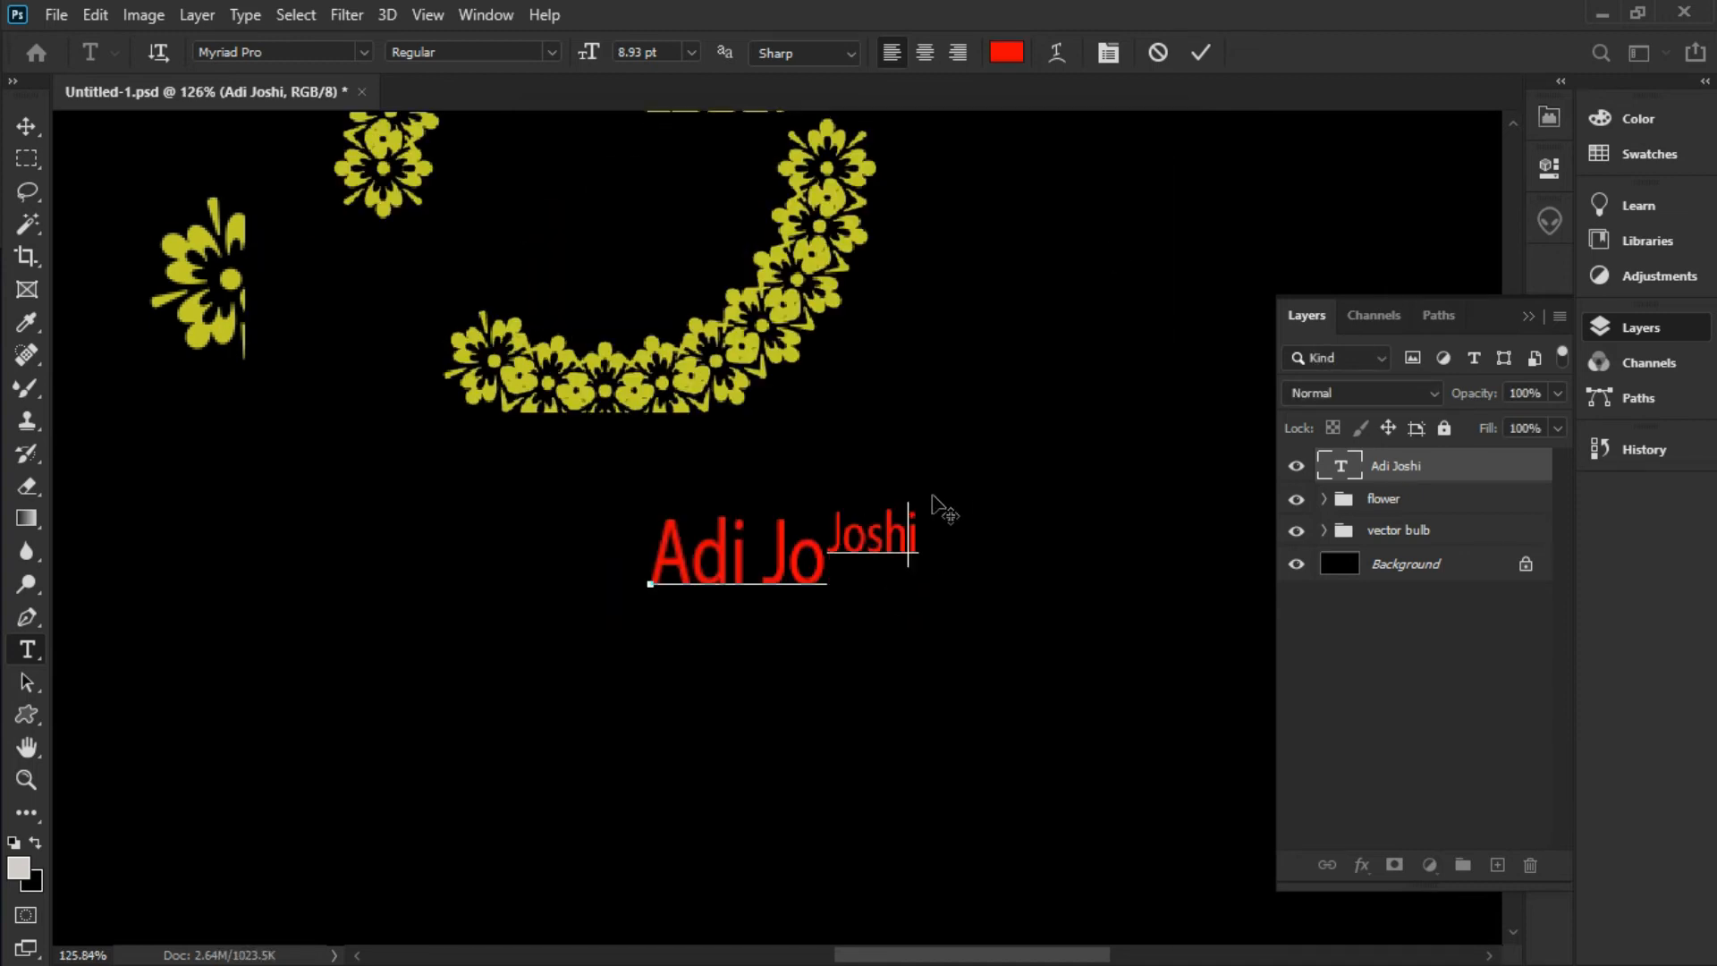
scroll(932, 497, "down", 1)
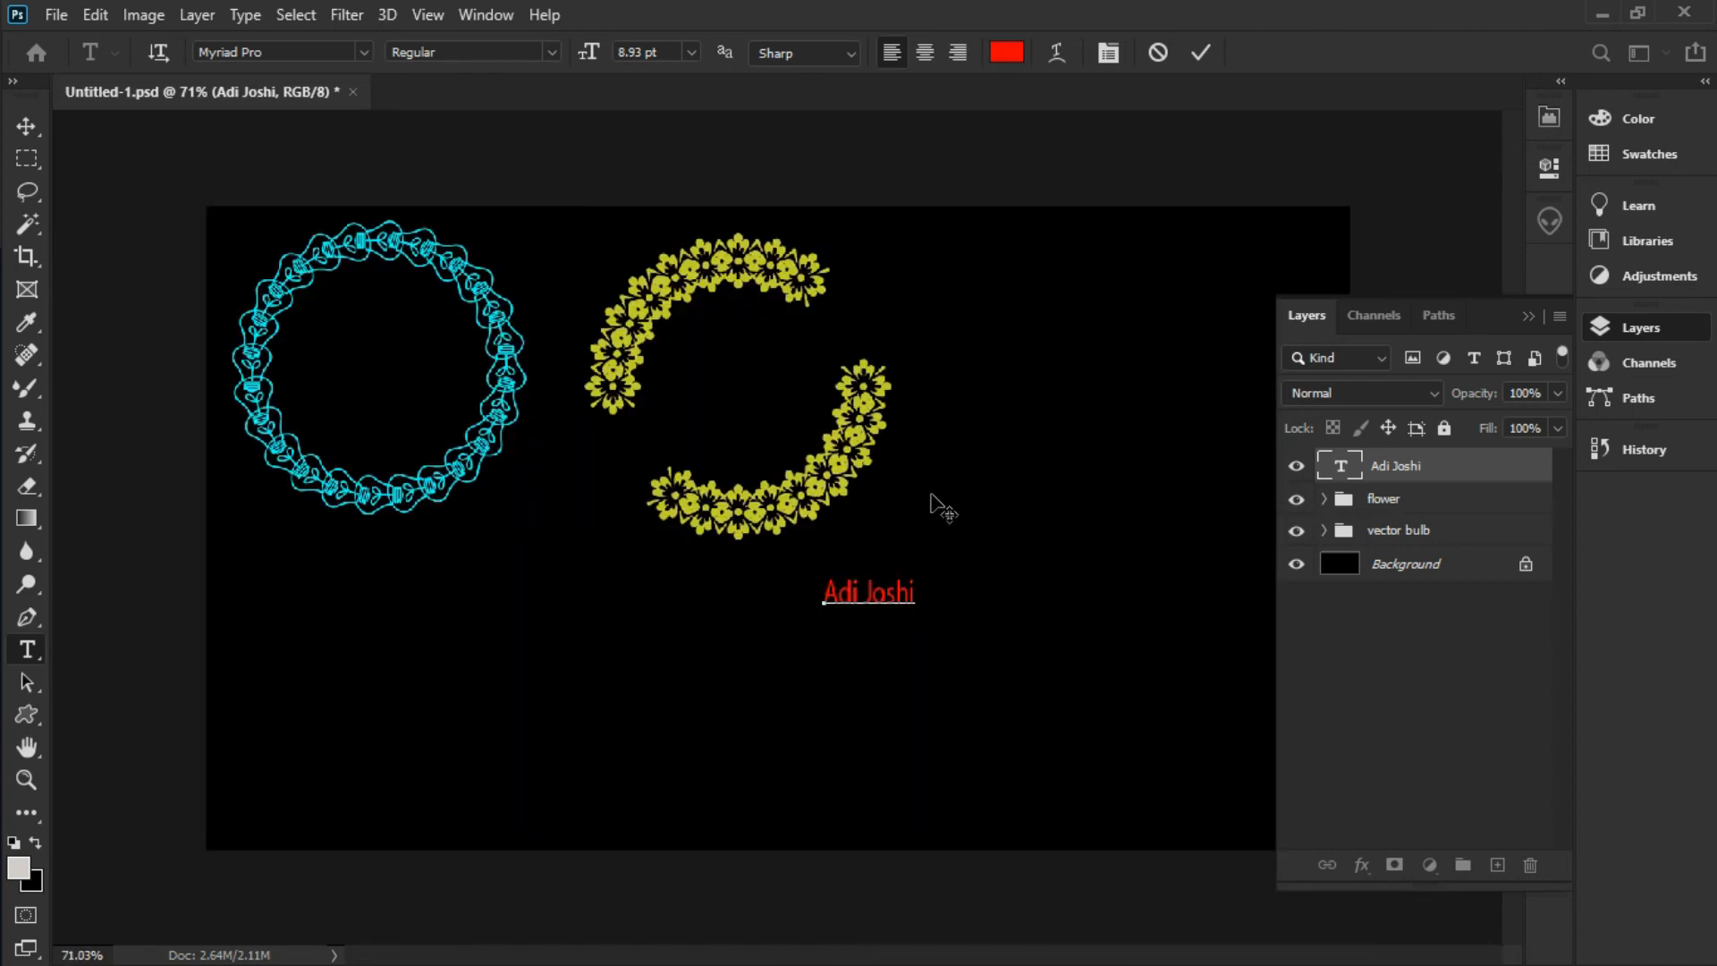
left_click(25, 124)
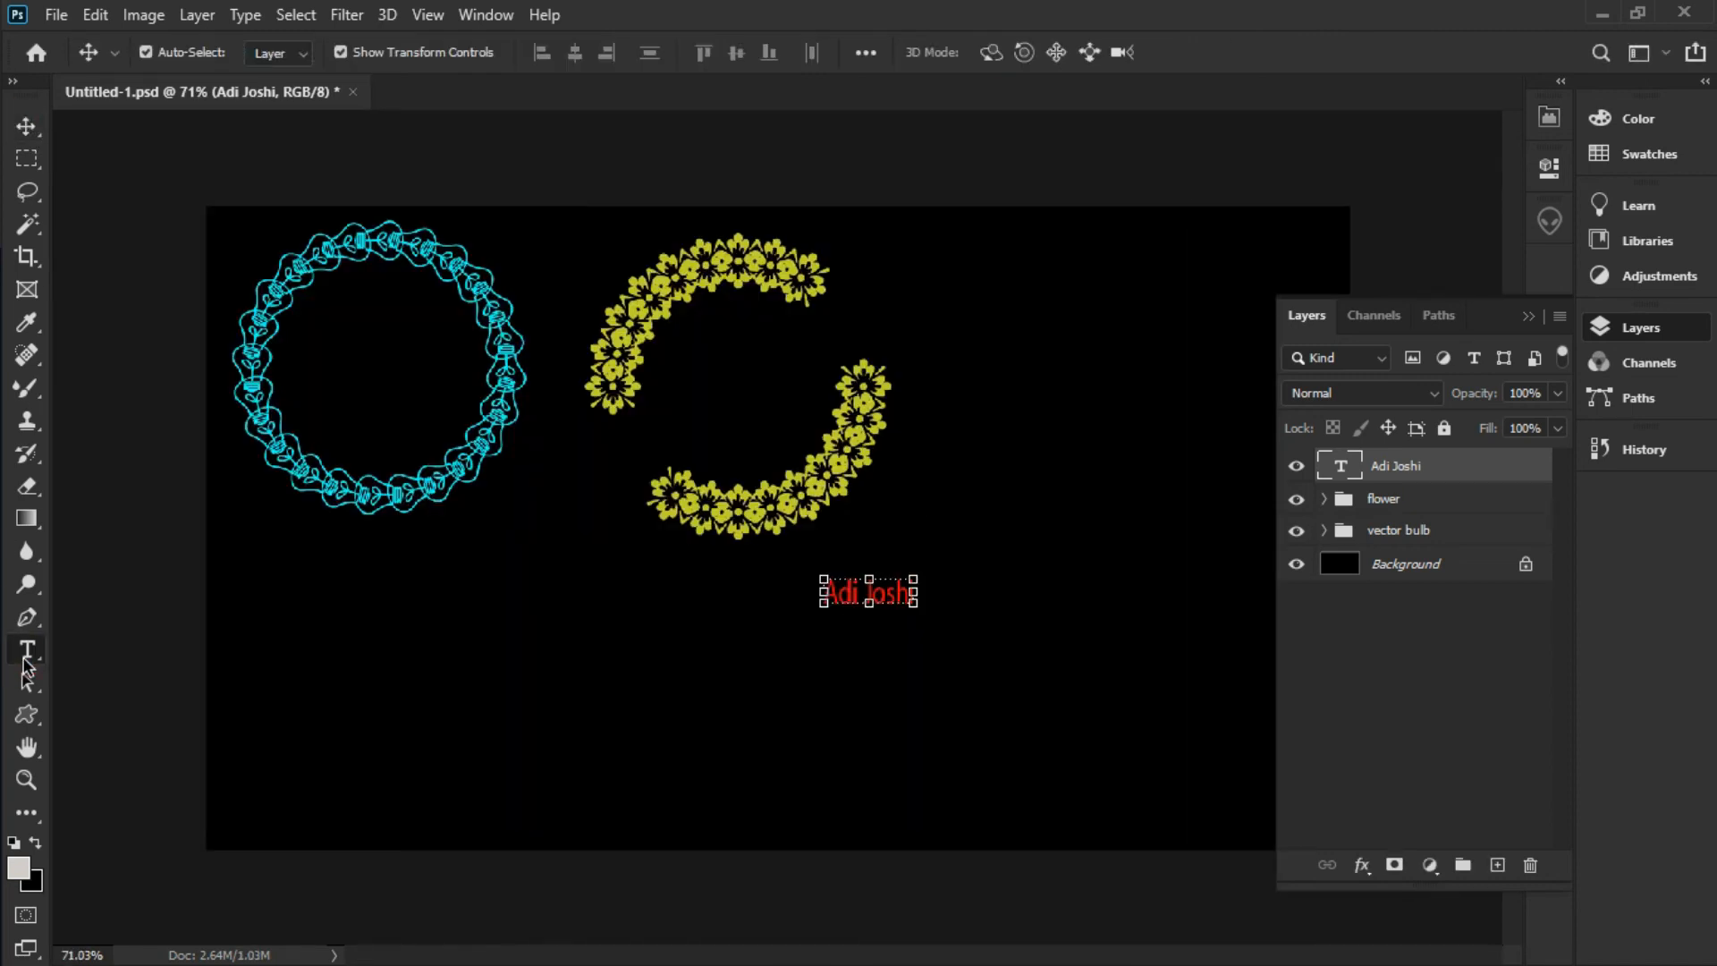
left_click(26, 652)
left_click(1043, 594)
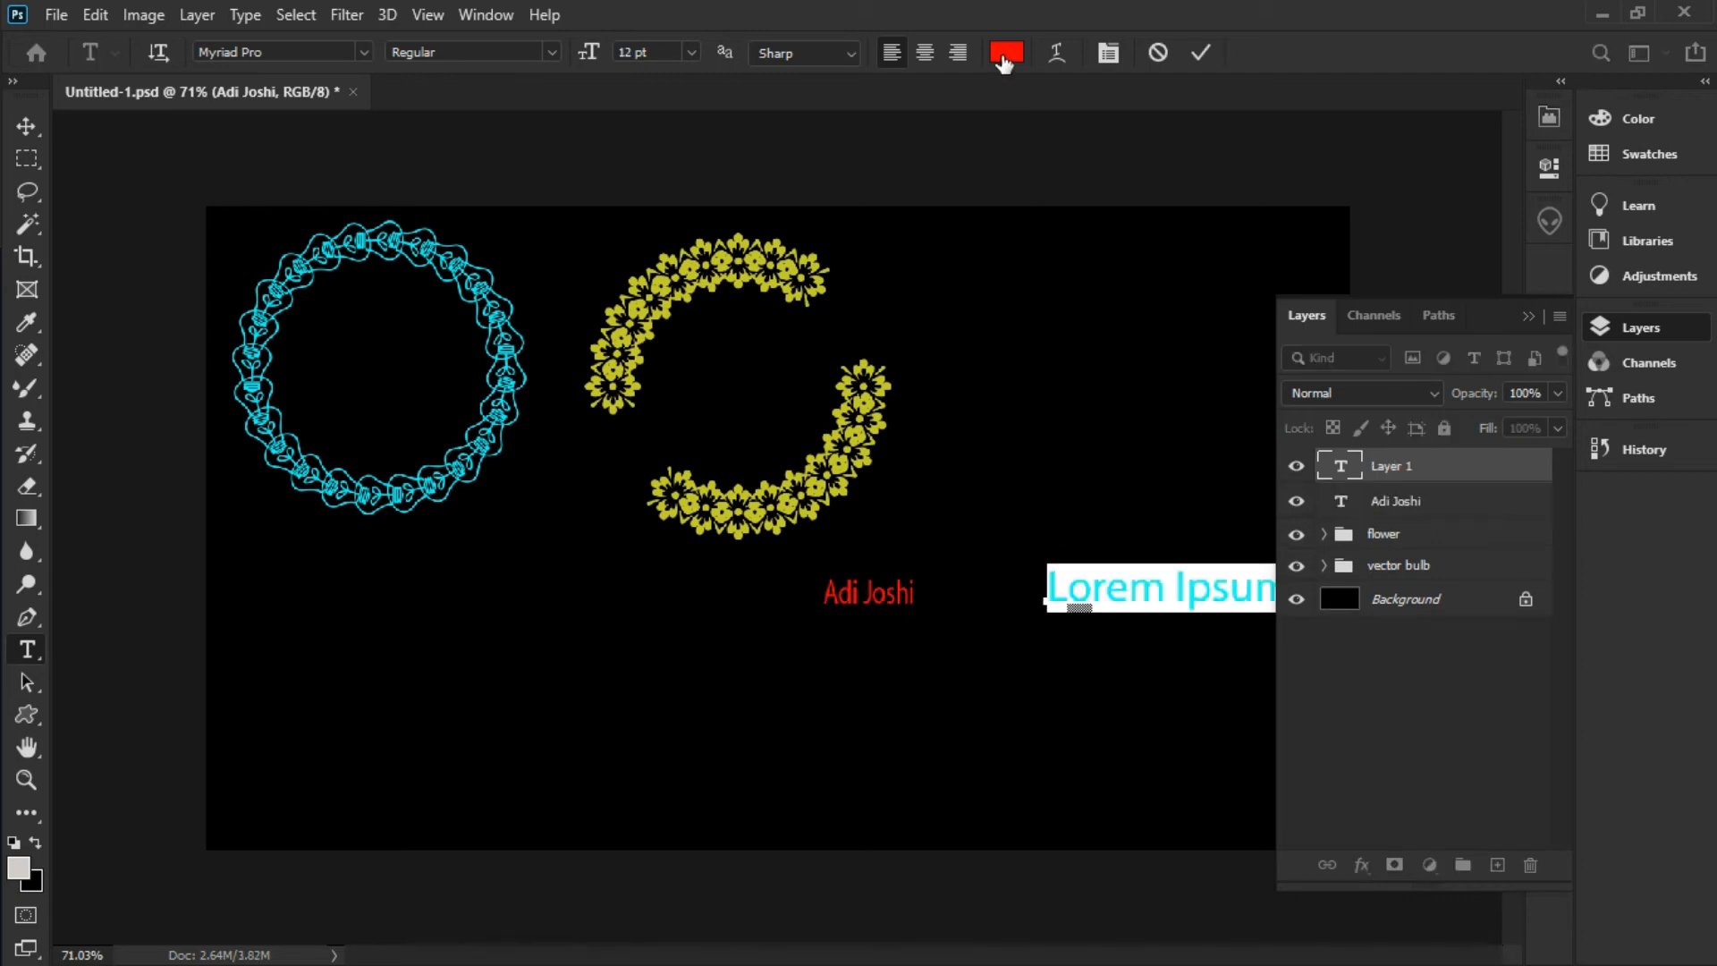
Clear the placeholder text and delete the empty Layer 1
key("BackSpace")
left_click(26, 126)
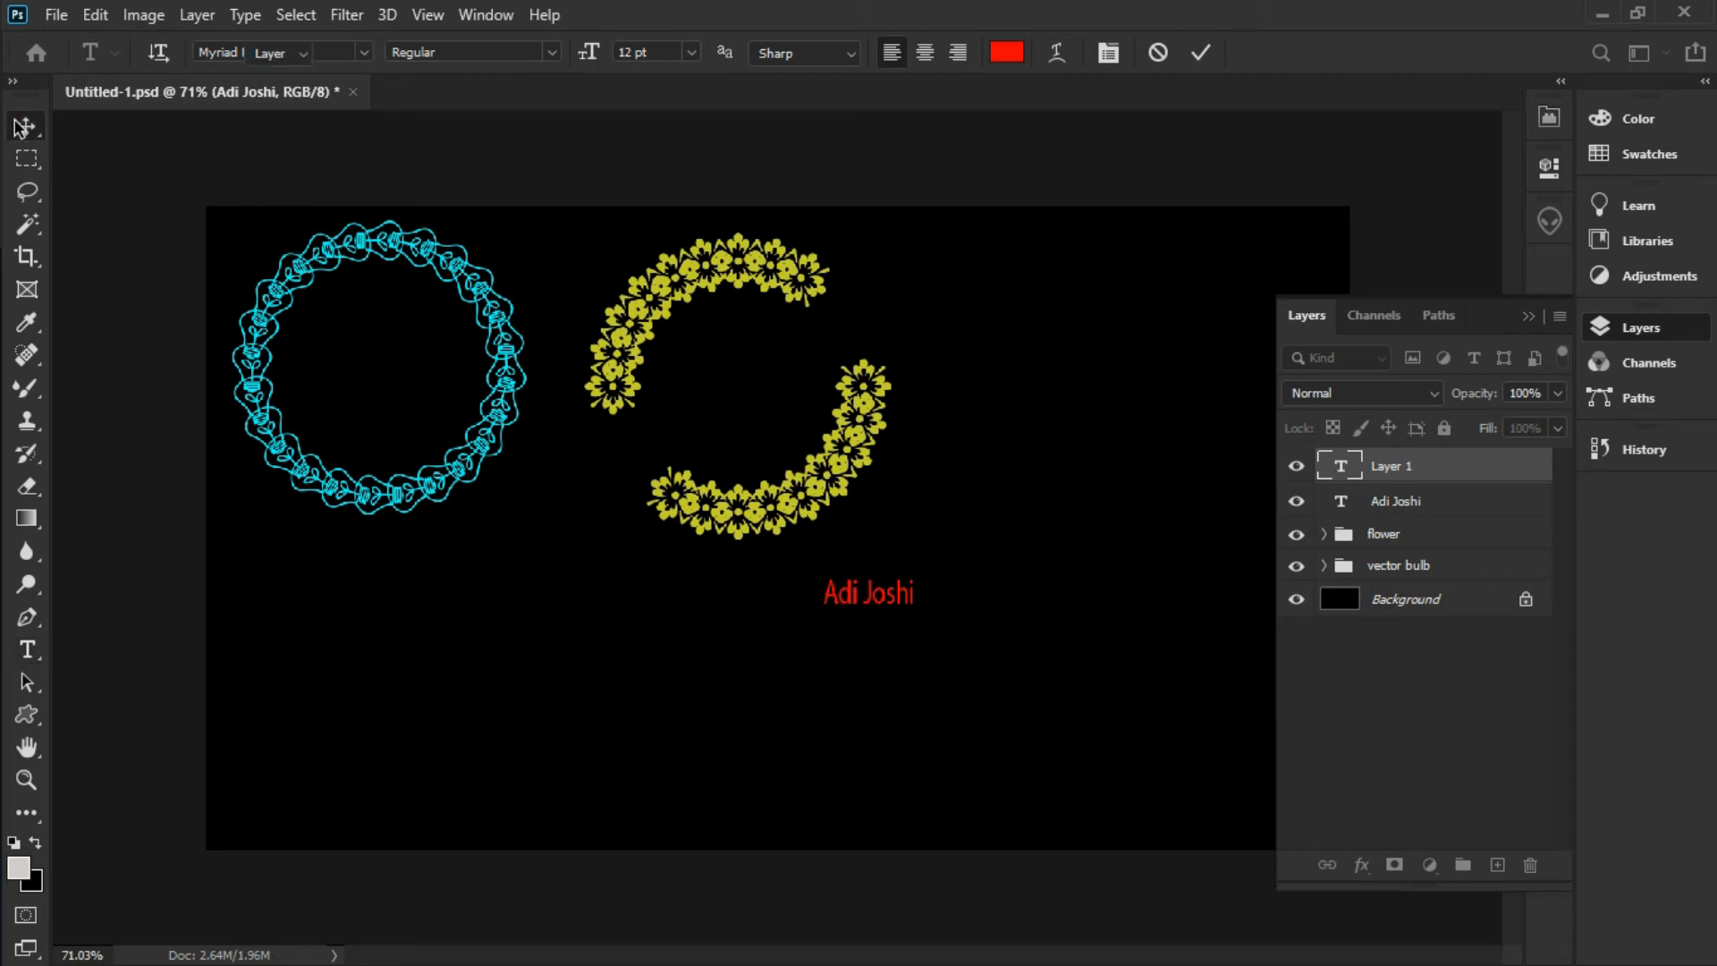
left_click_drag(1504, 478, 1530, 866)
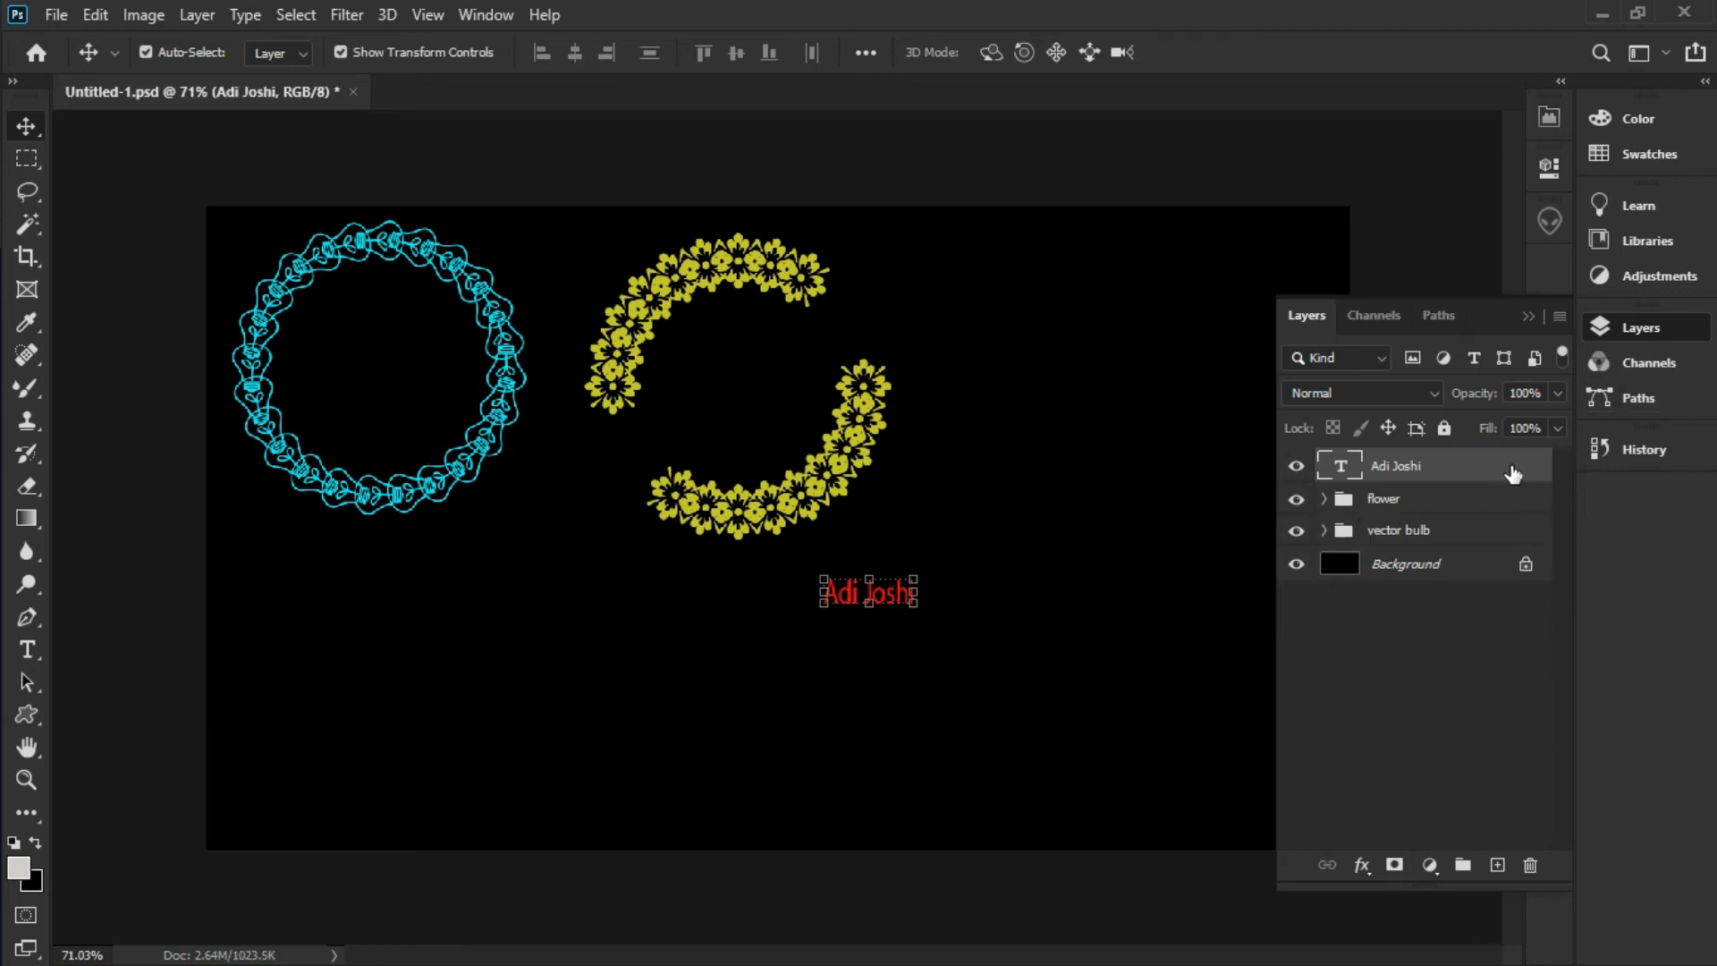
Duplicate the red name text layer
right_click(1511, 472)
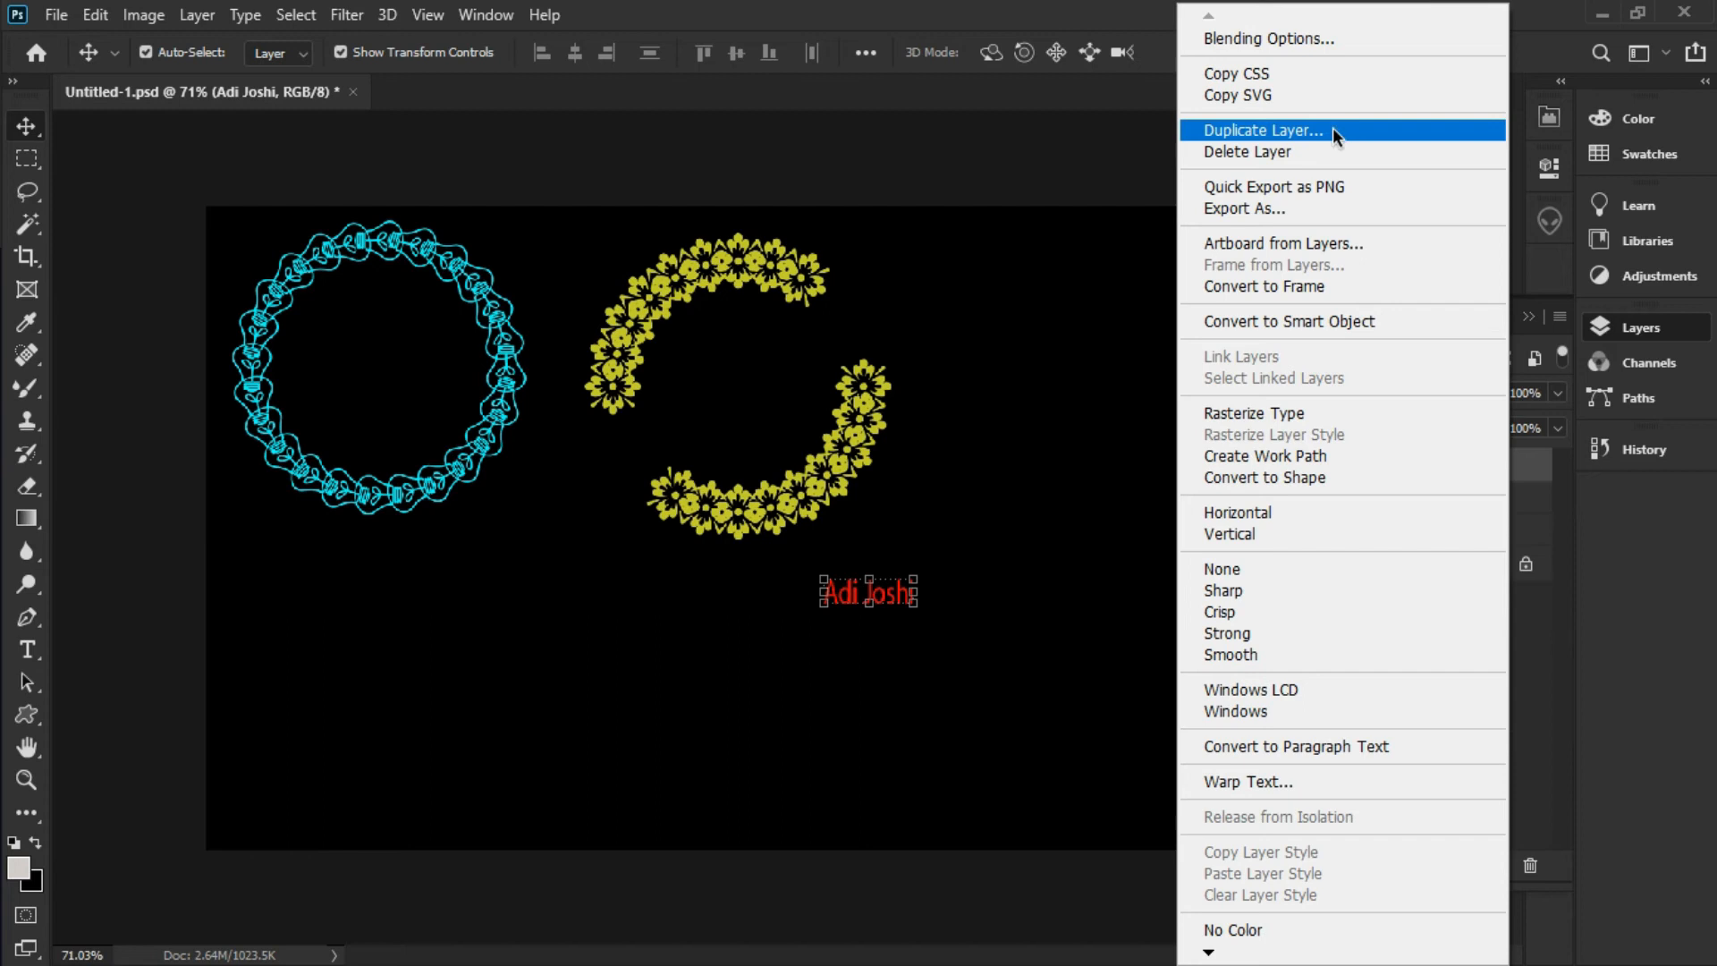
left_click(1370, 132)
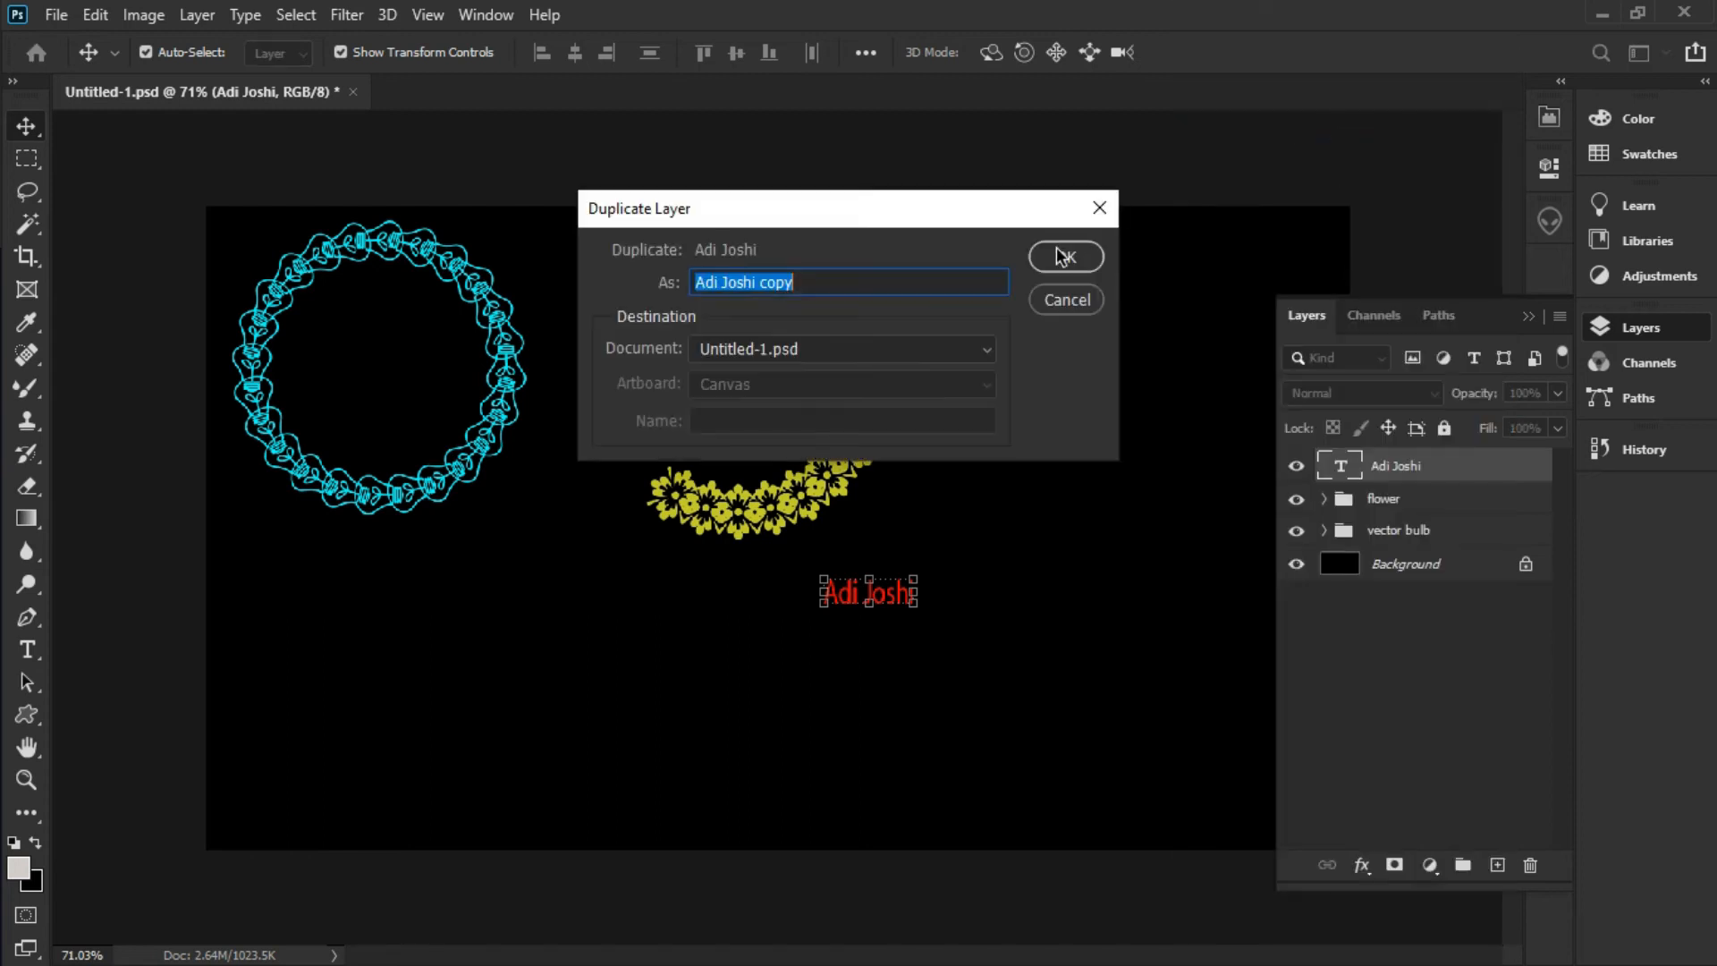
left_click(1065, 257)
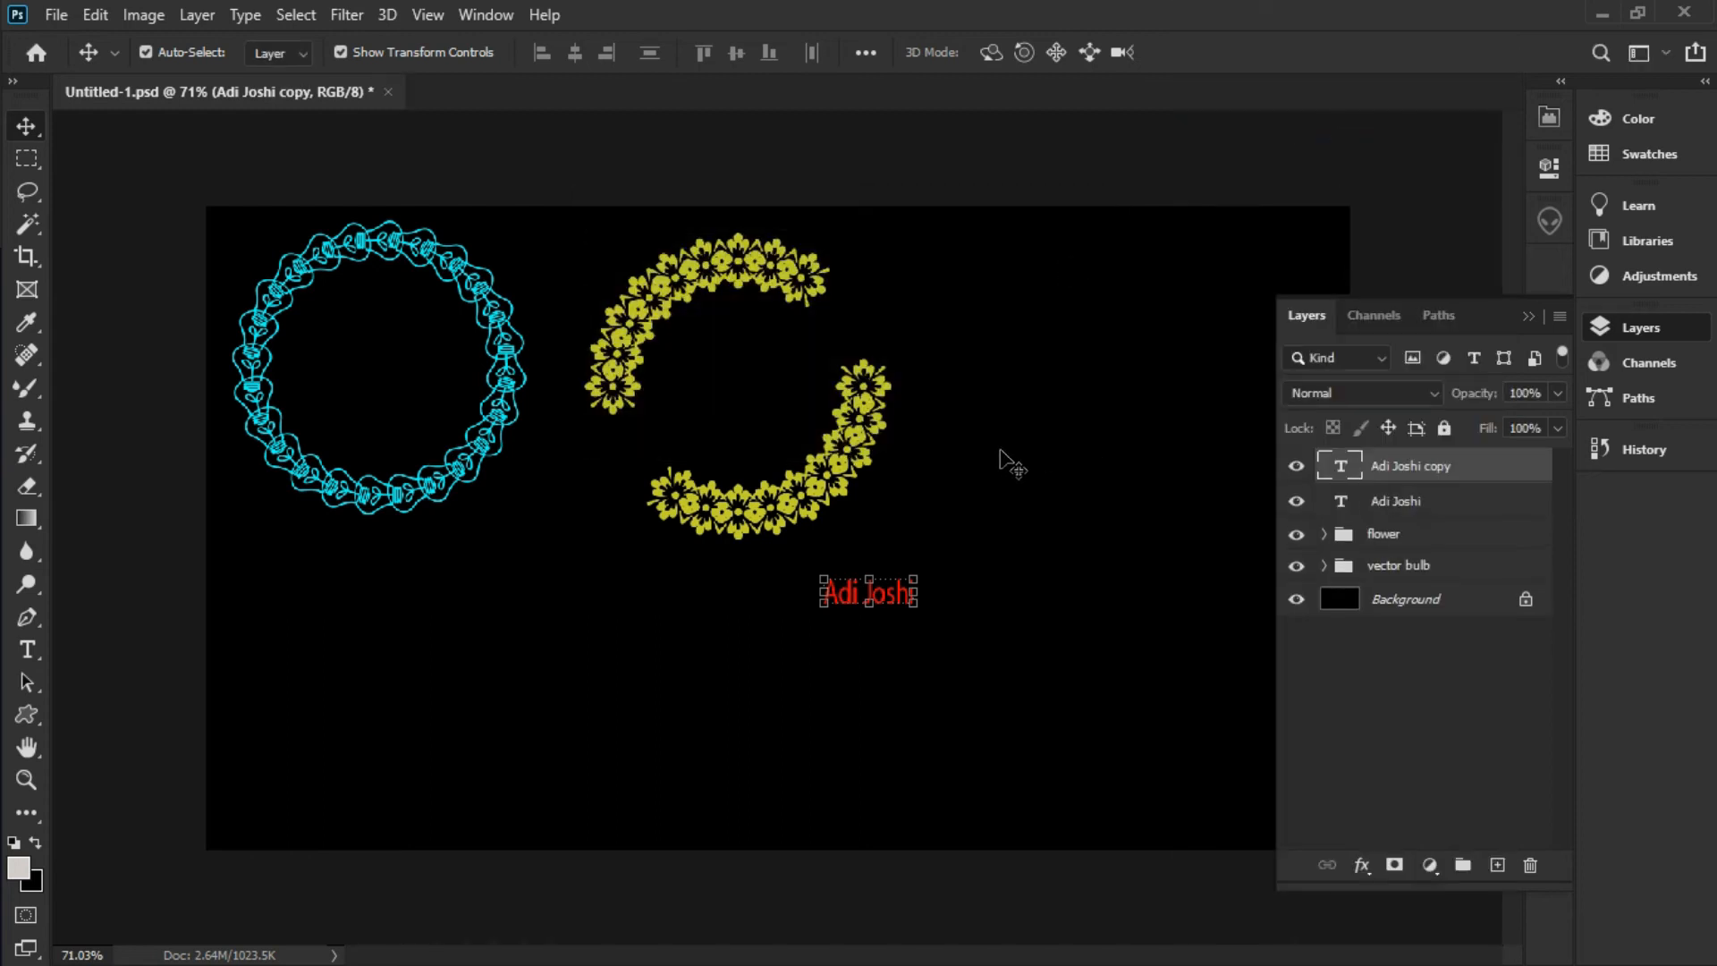
left_click(96, 15)
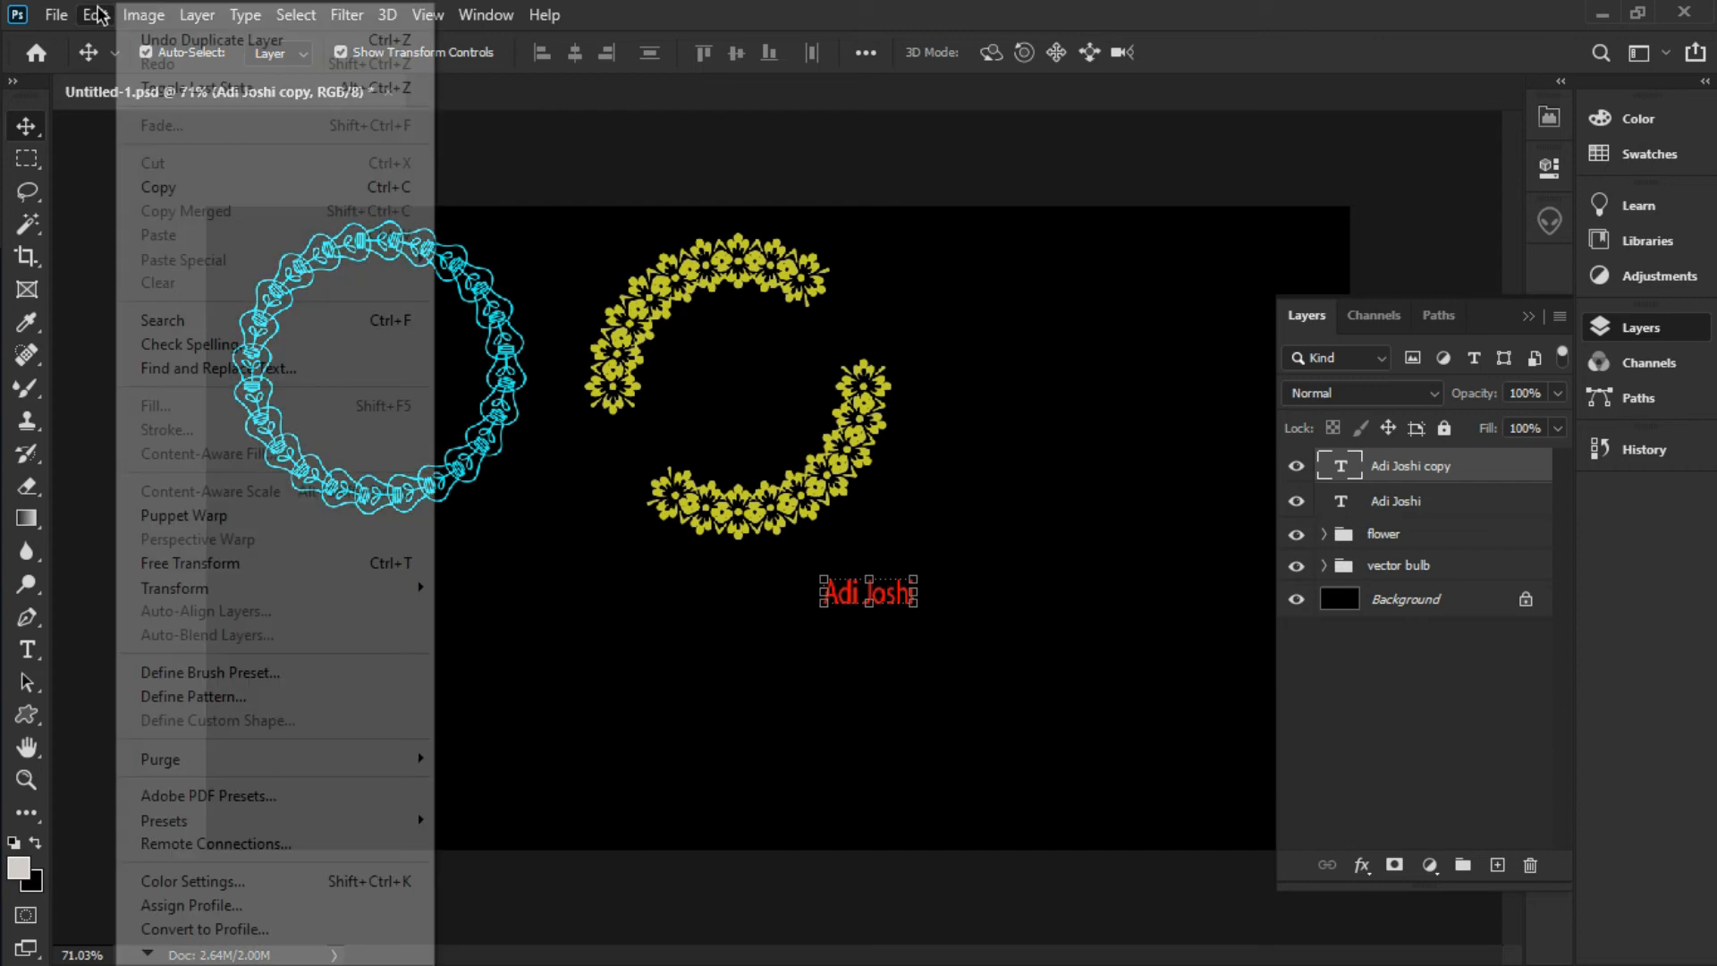
Move the duplicate name text to the right of the original, keeping it level
left_click(264, 564)
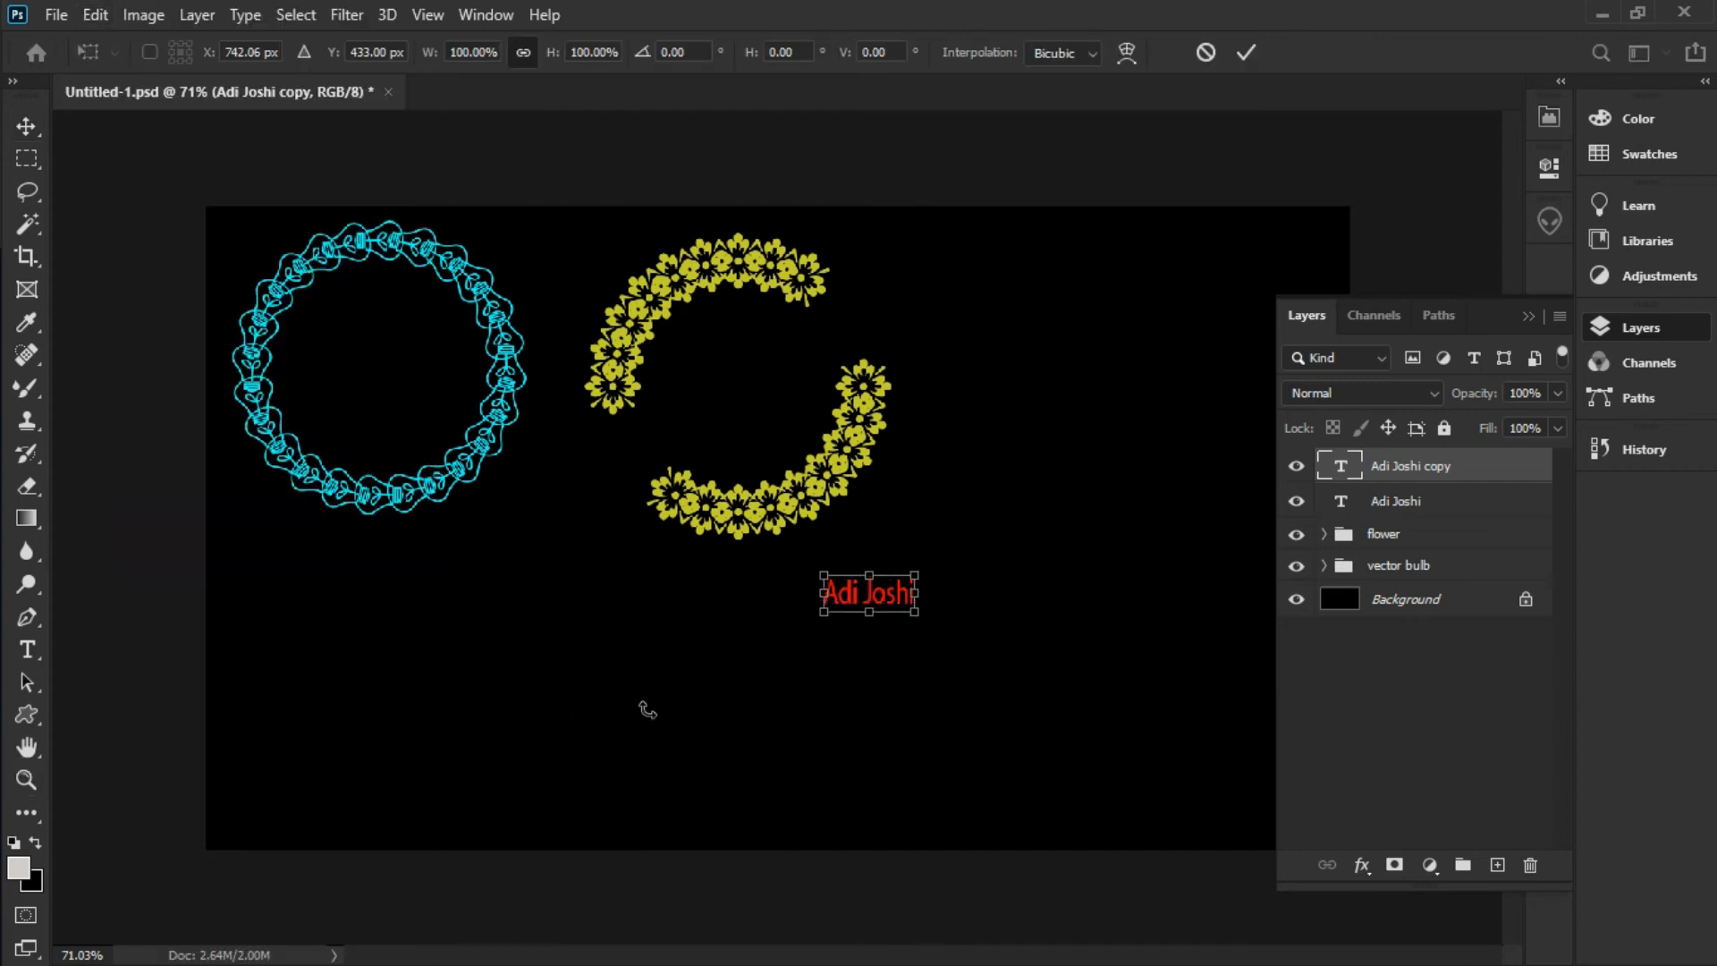
left_click_drag(889, 599, 1106, 606)
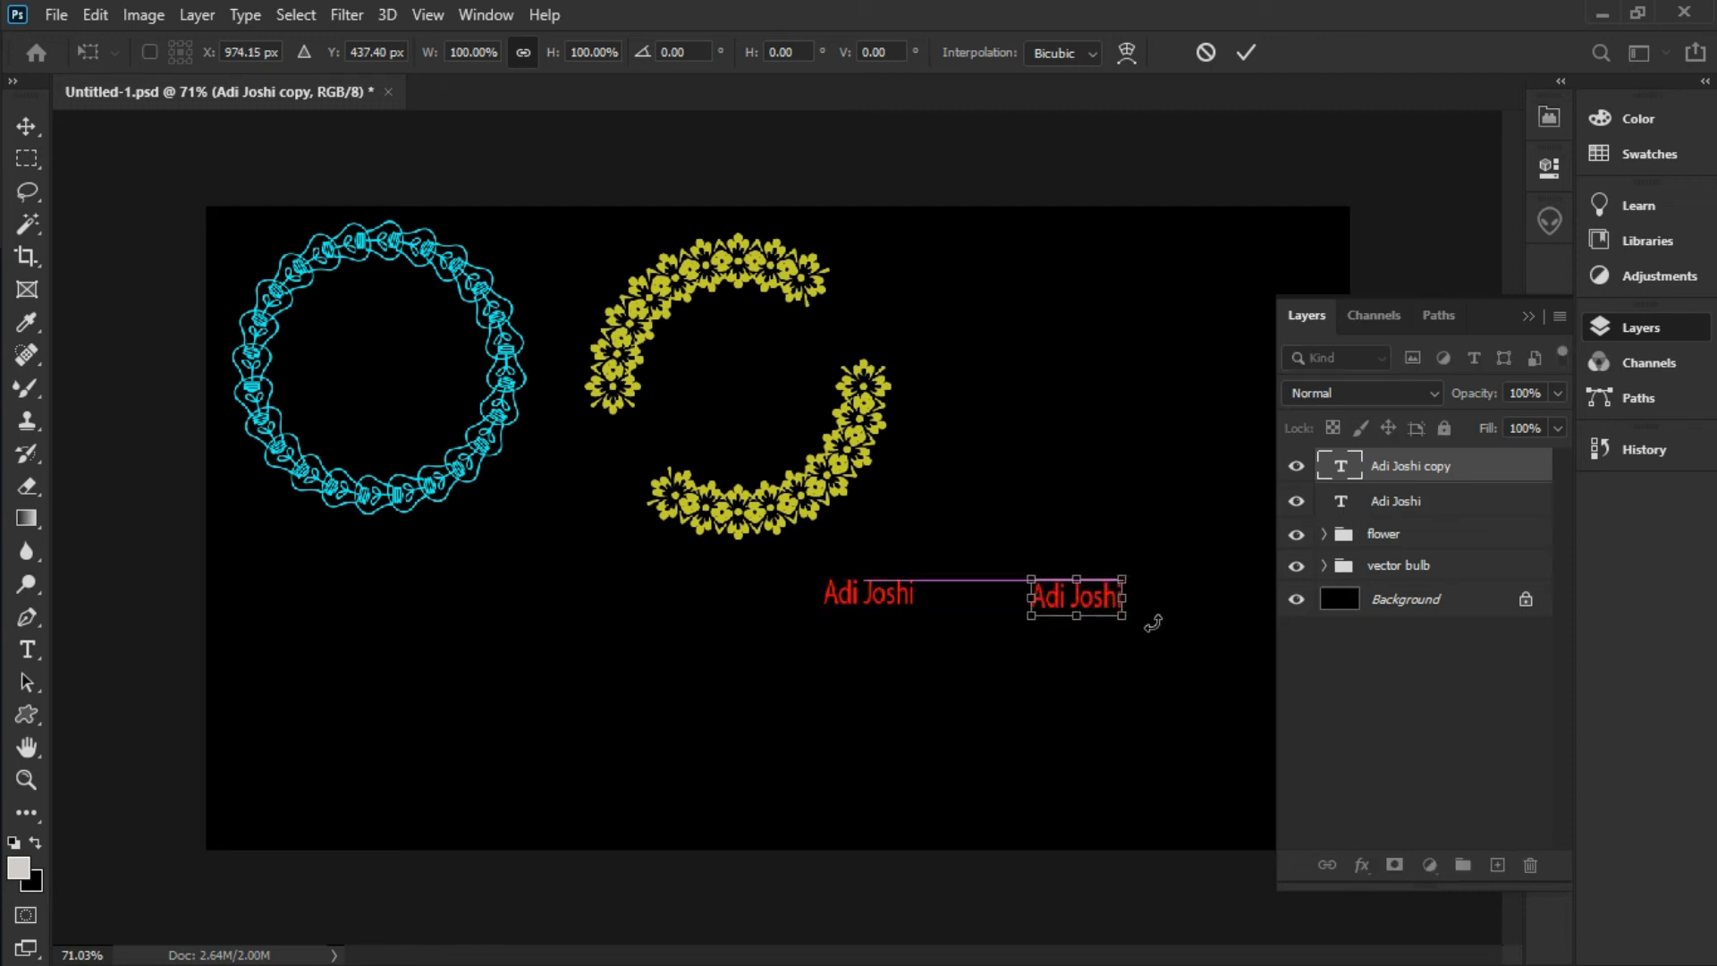
key("Return")
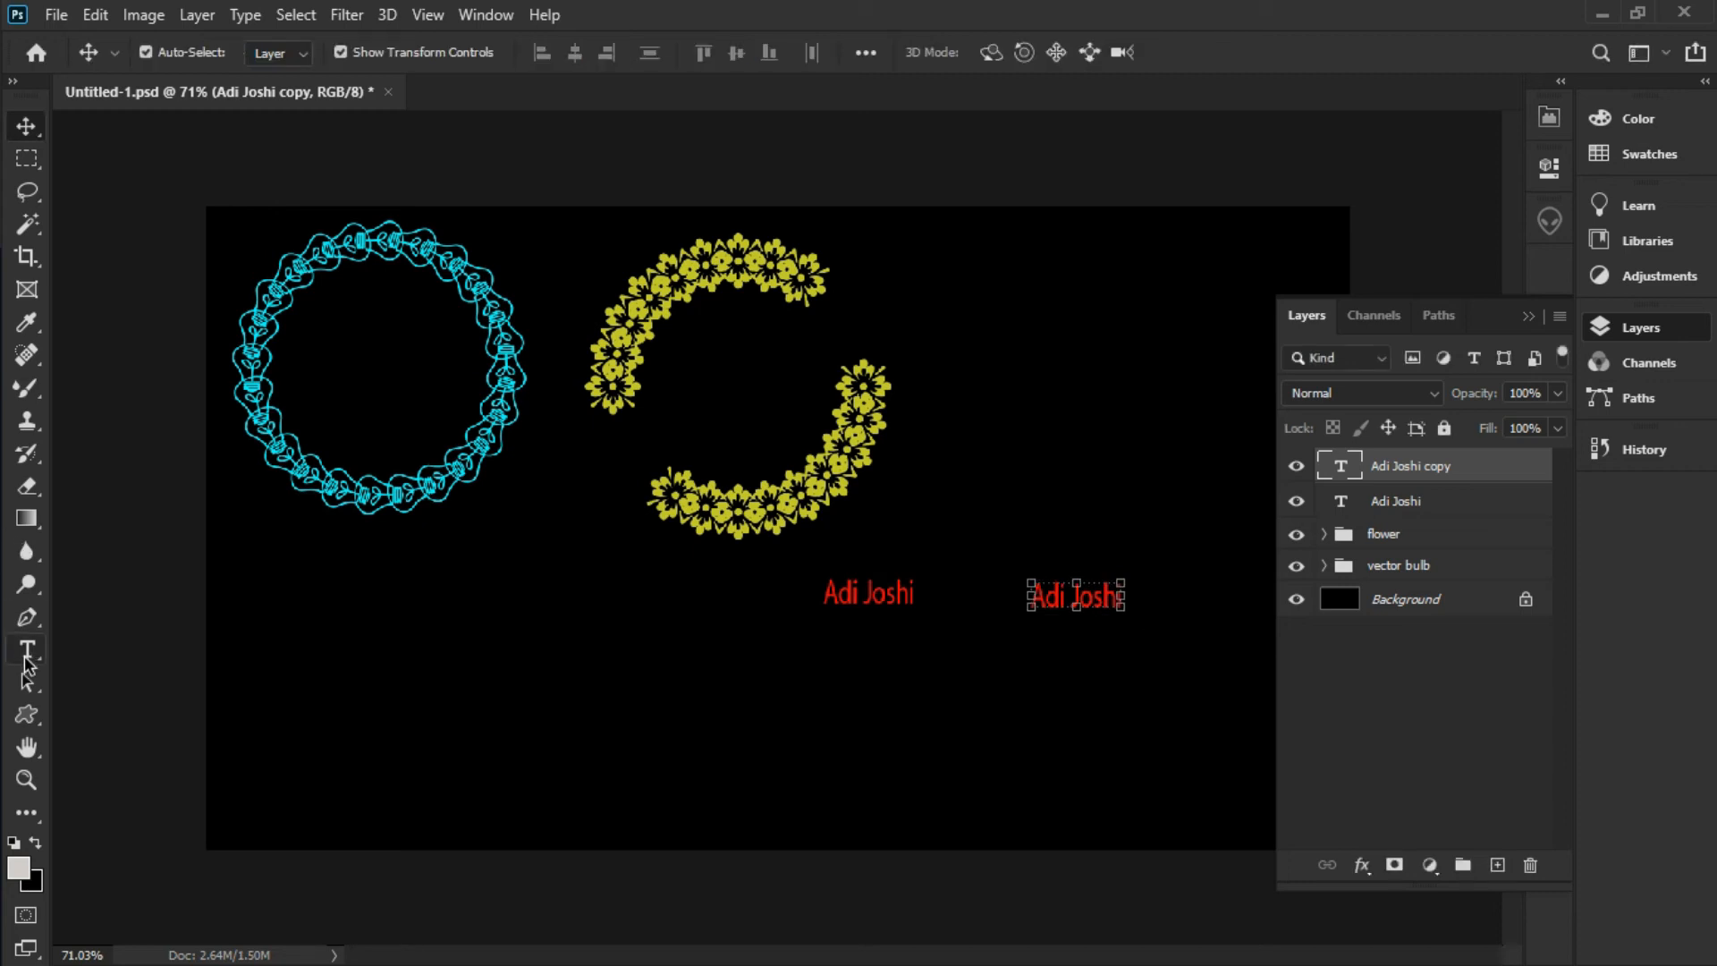
Recolour the copied name text to blue 2158d3 and commit the edit, leaving the original red
double_click(1034, 594)
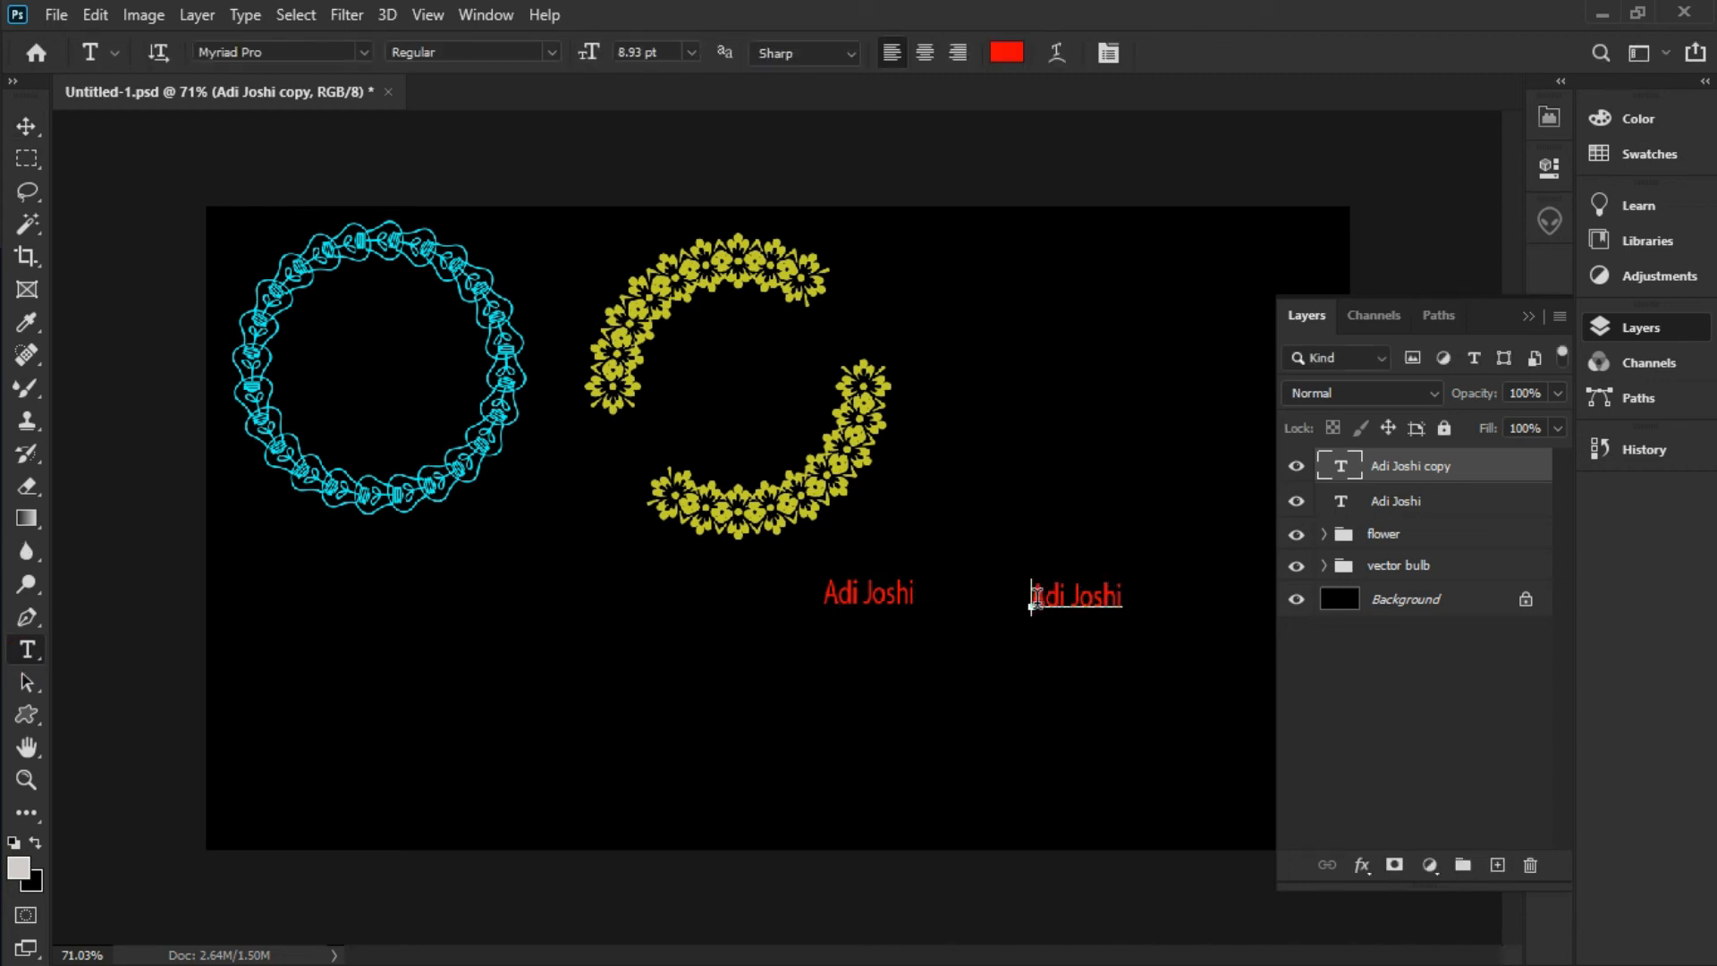
left_click_drag(1033, 594, 1123, 595)
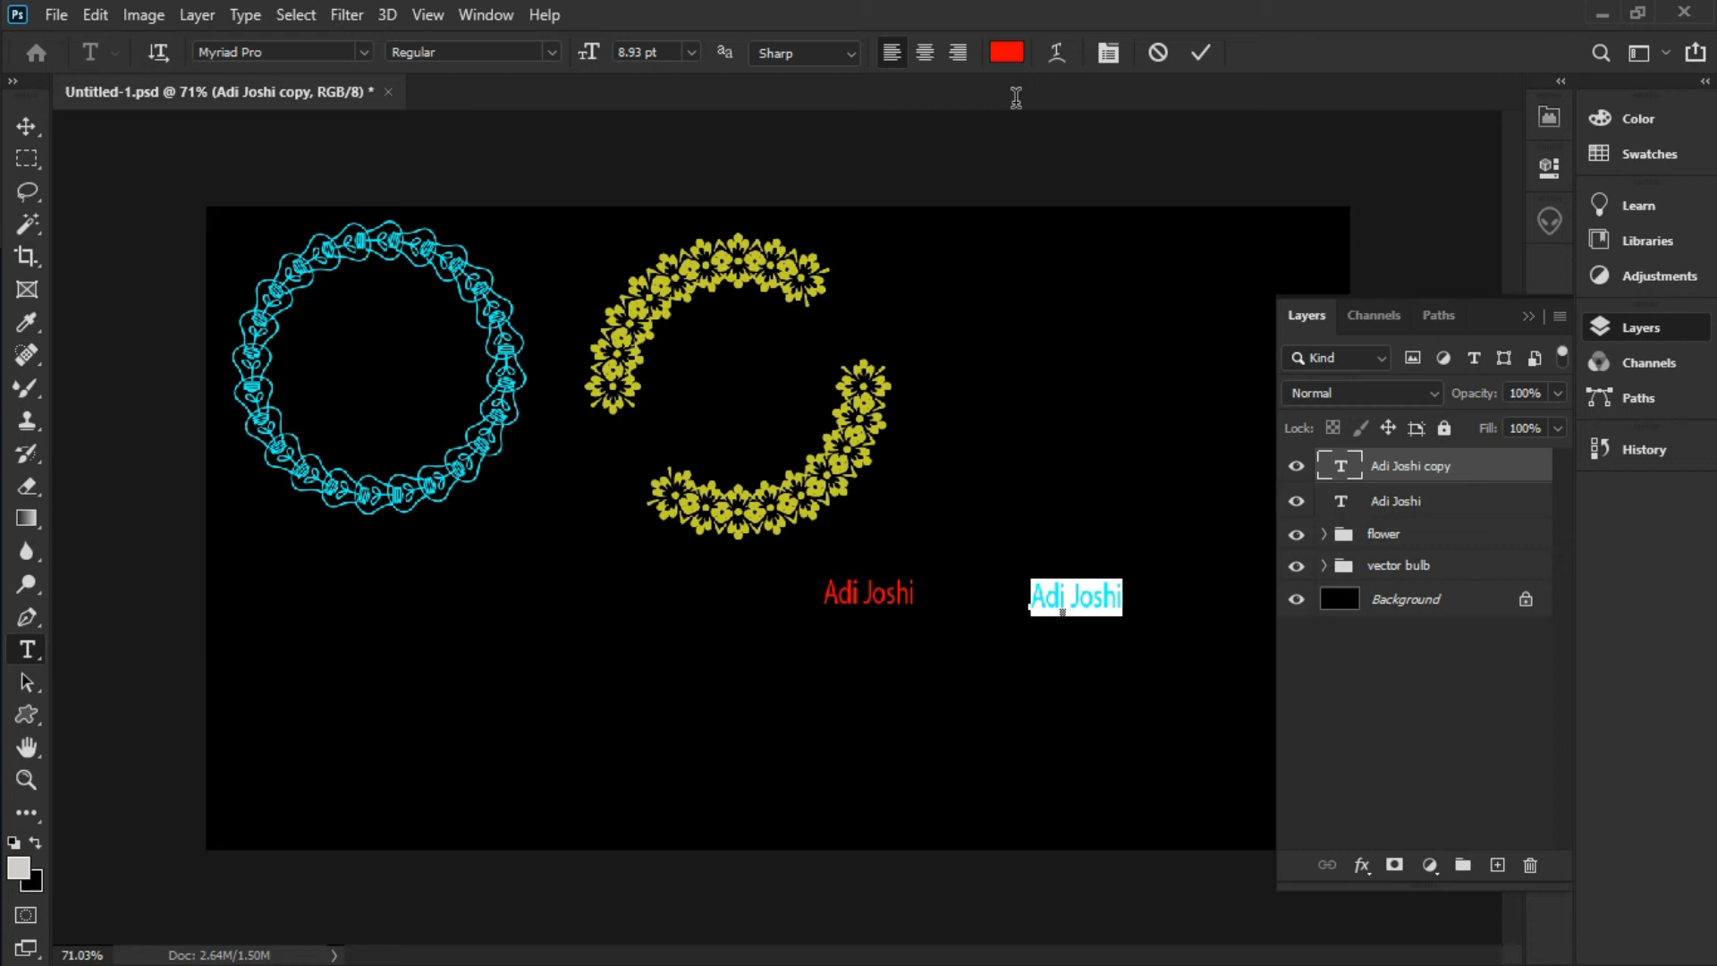
left_click(1006, 52)
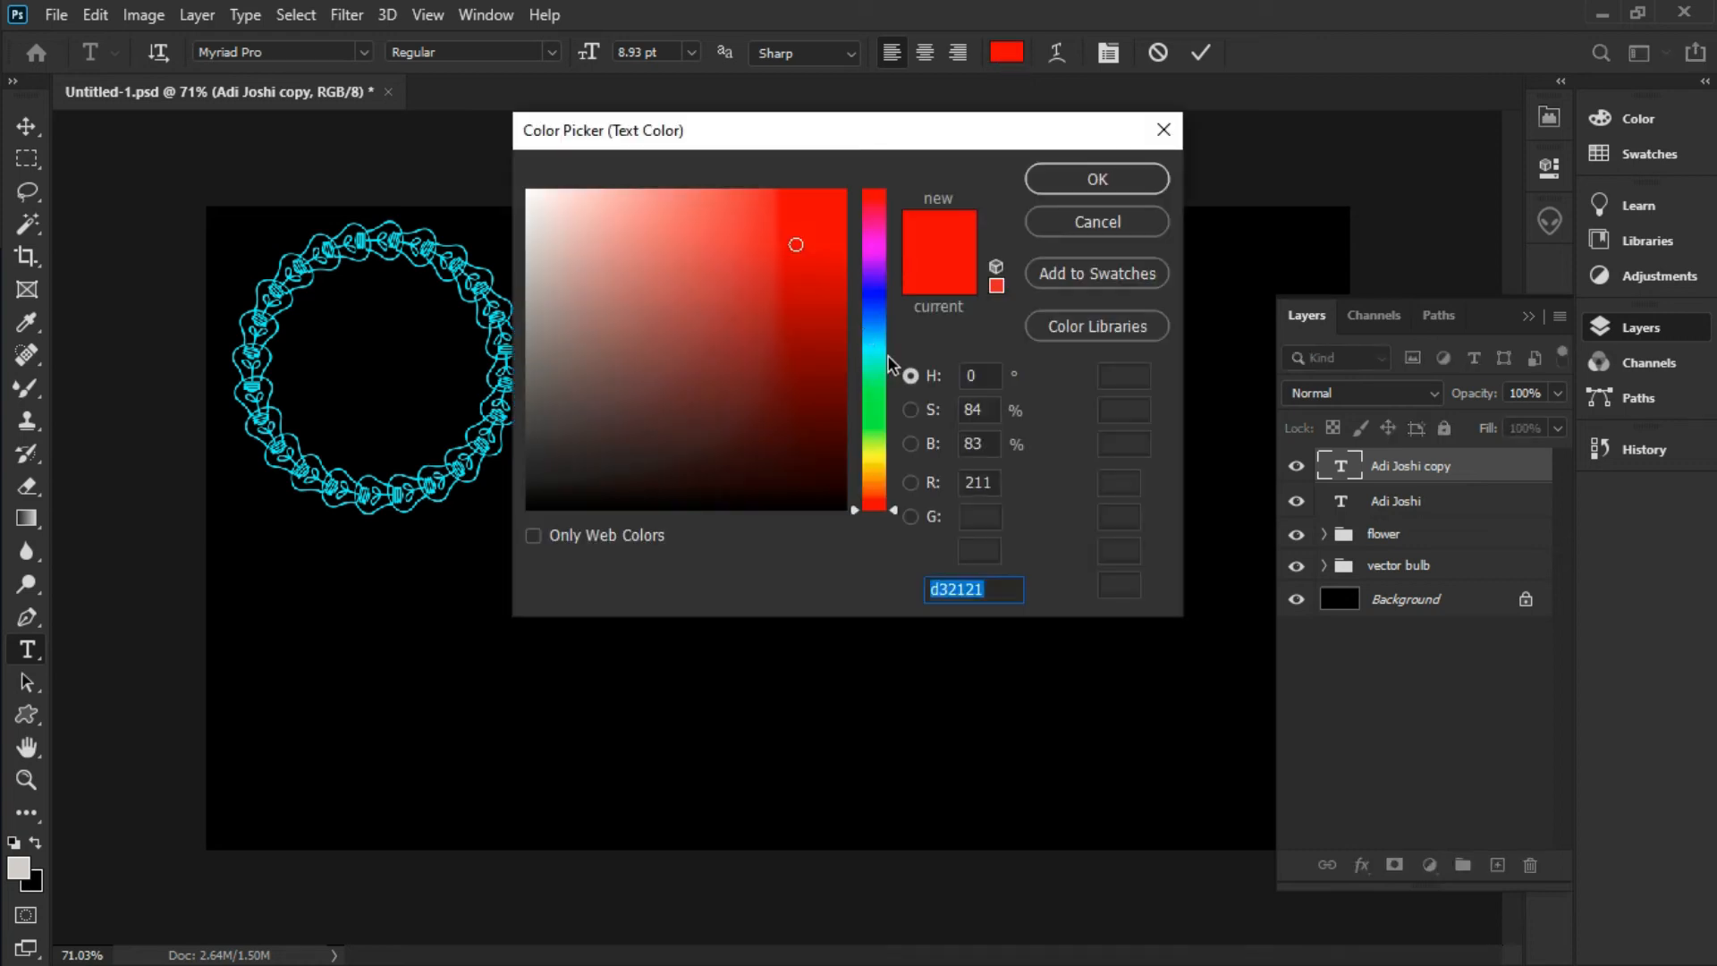
type("2158d3")
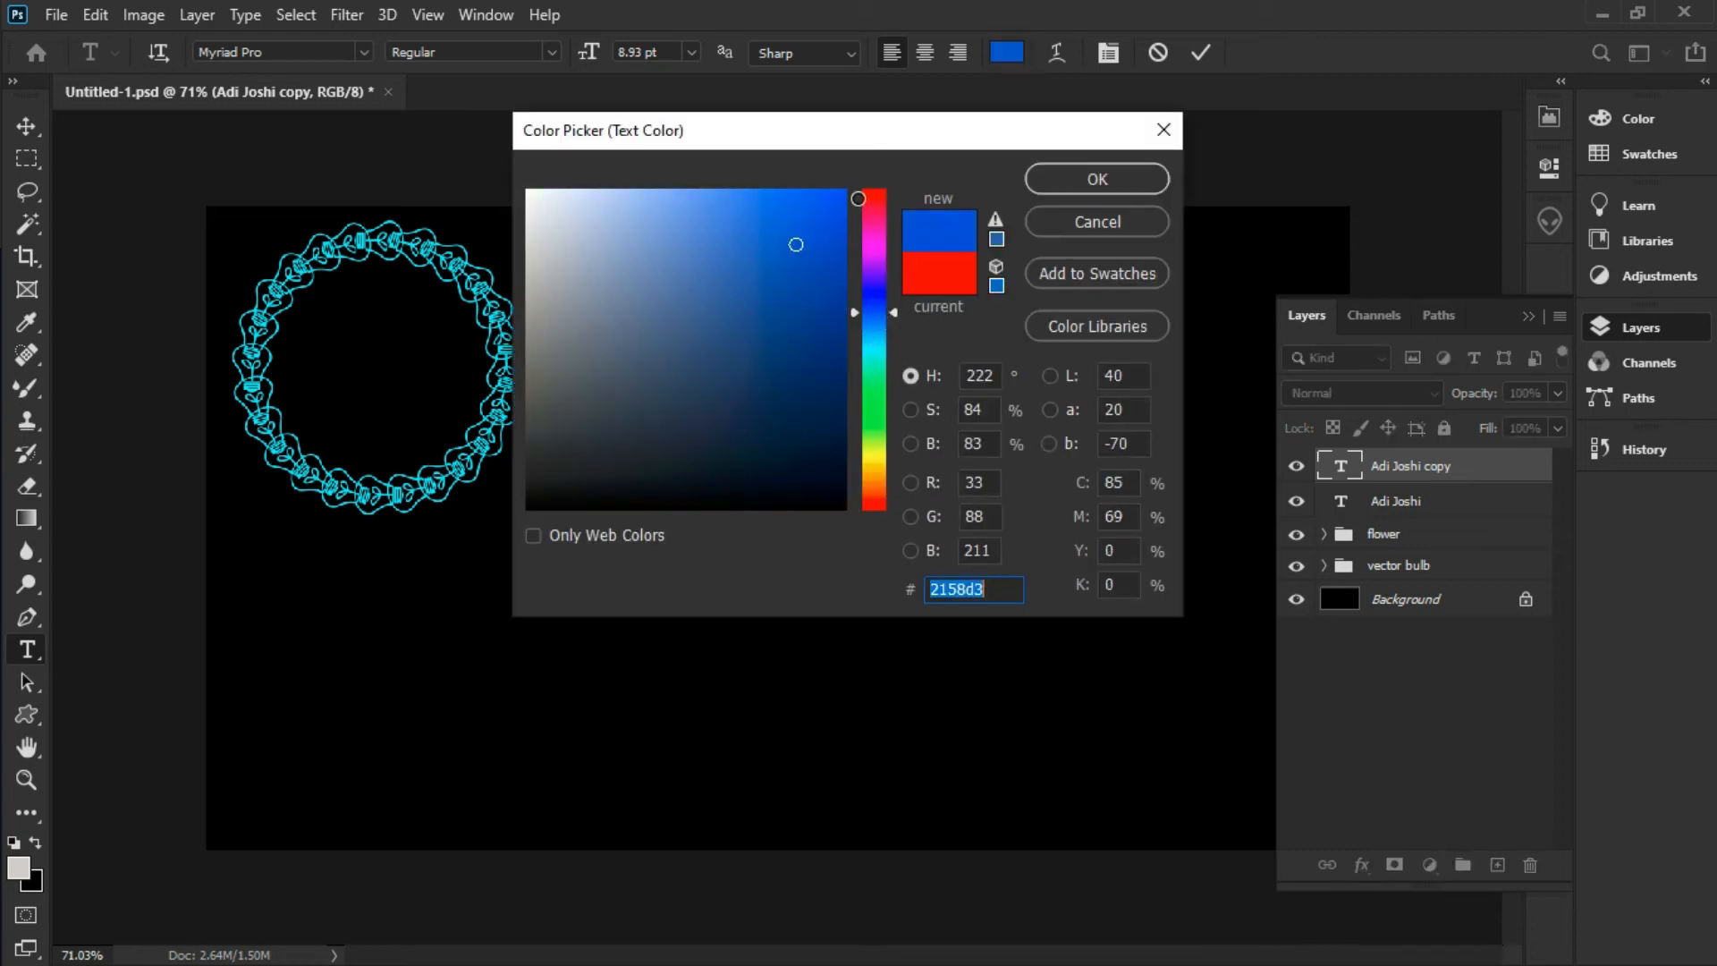
left_click(1098, 179)
left_click(1101, 595)
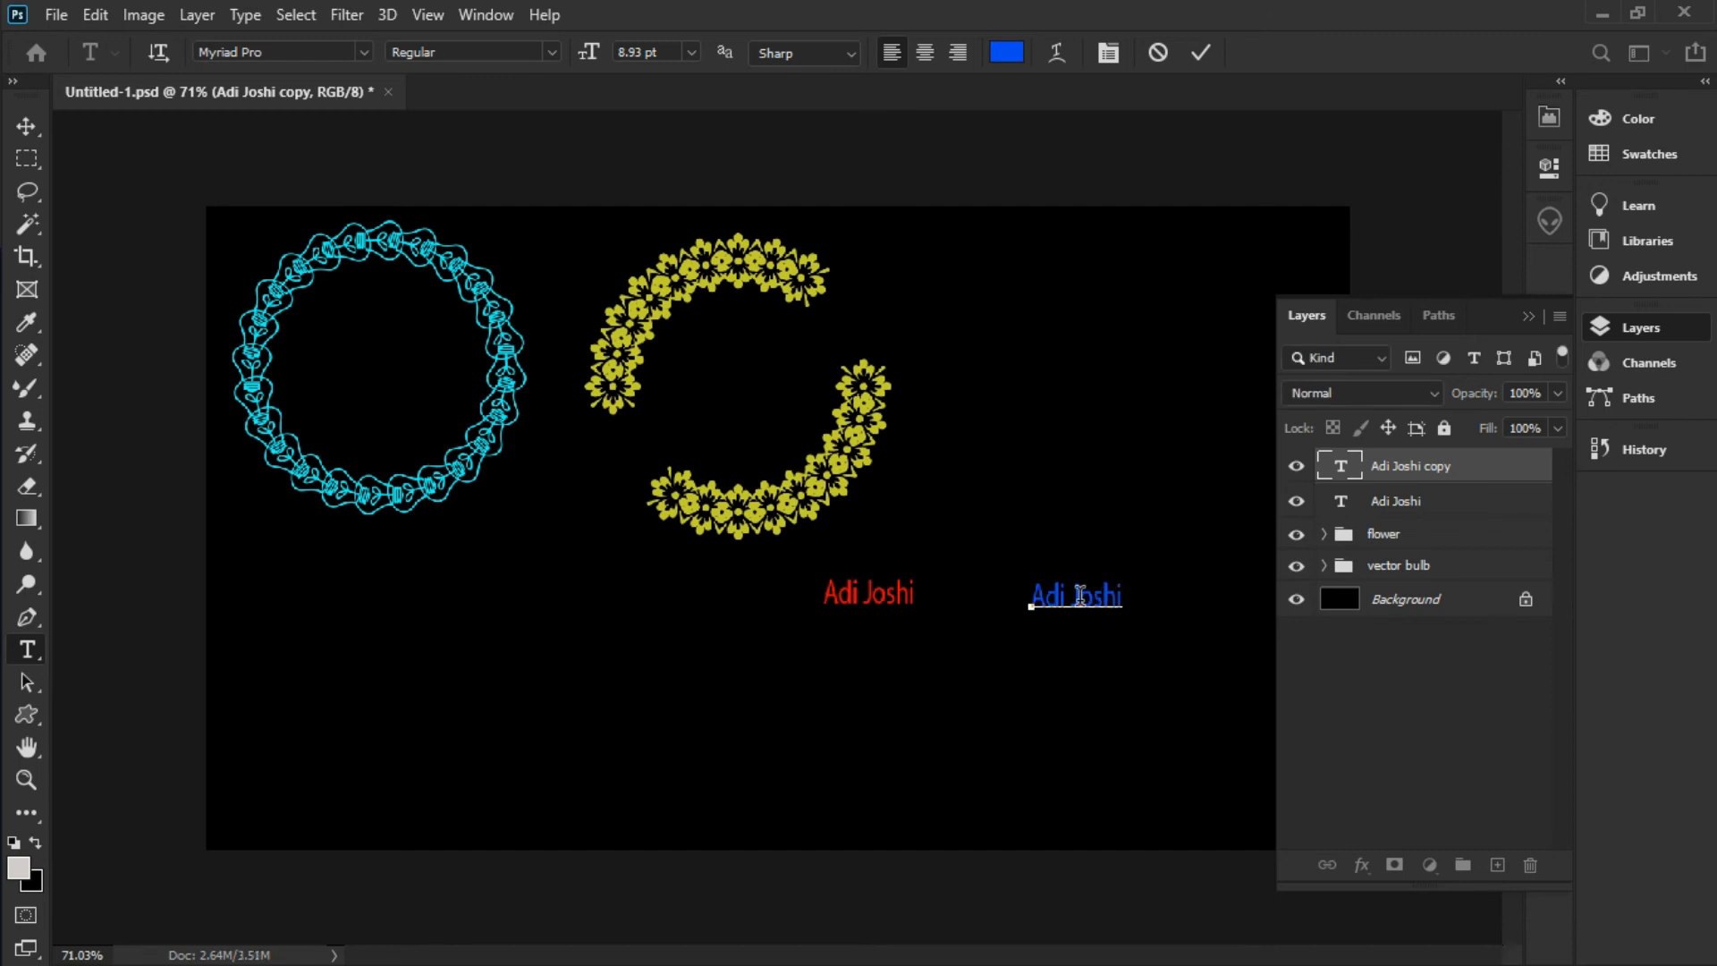
left_click(1482, 507)
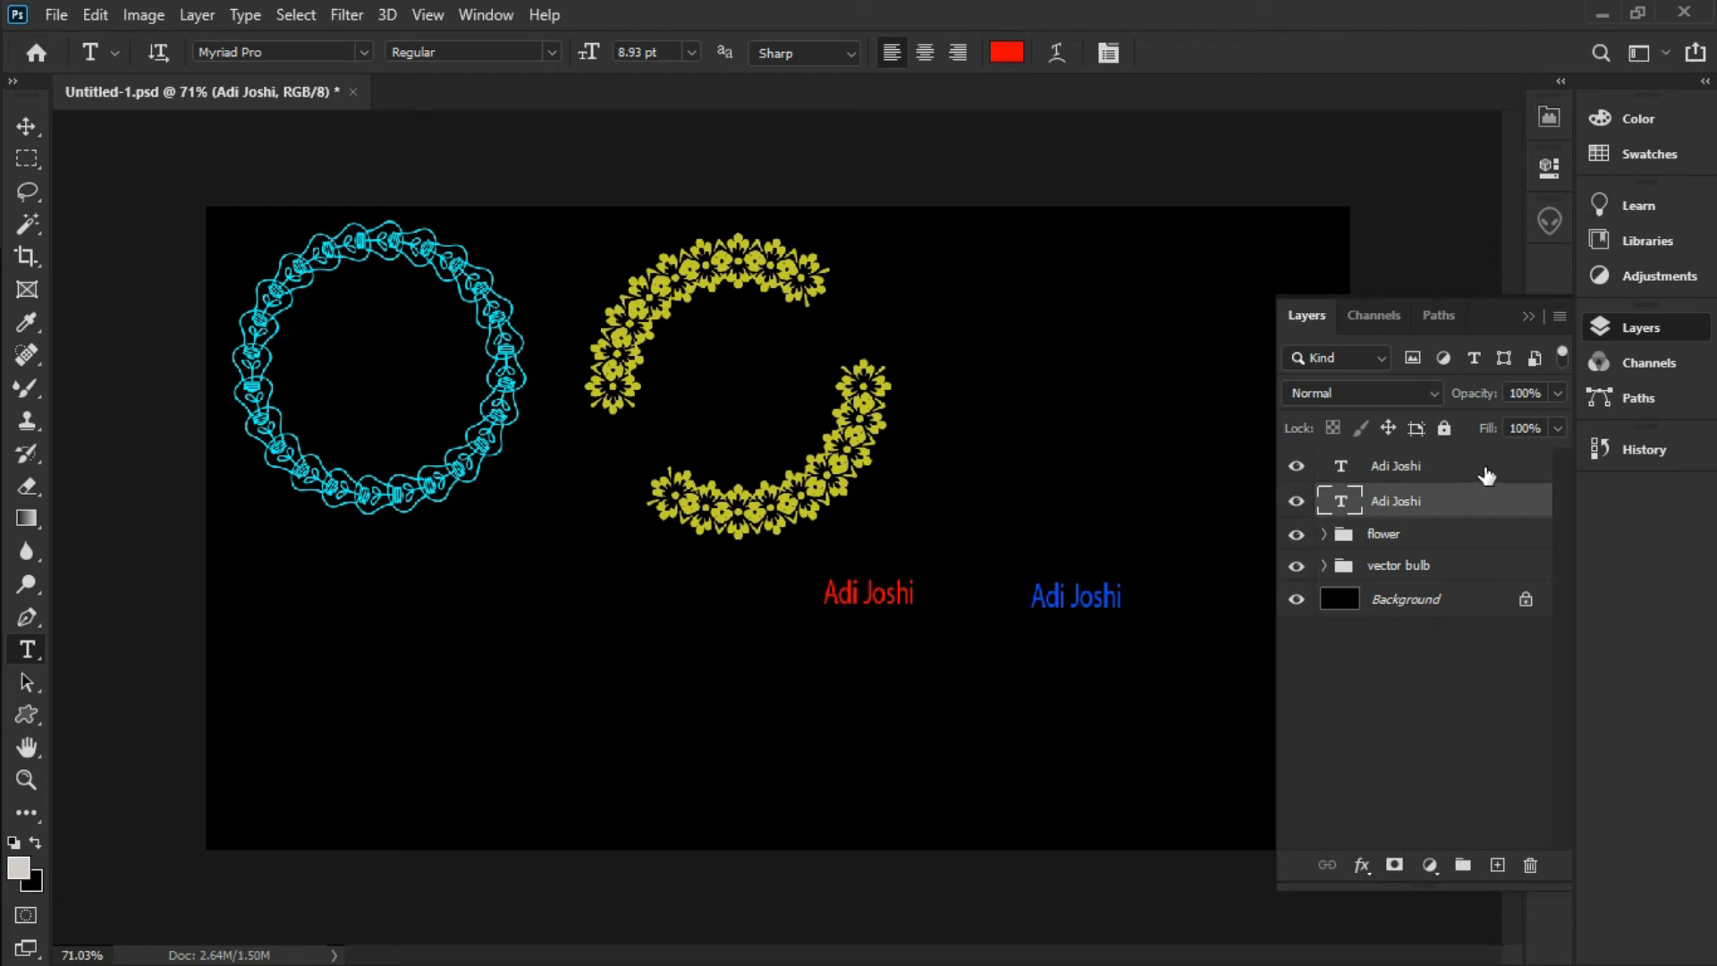
Select both the red and blue name-text layers and merge them into one layer
left_click(1482, 466, "ctrl")
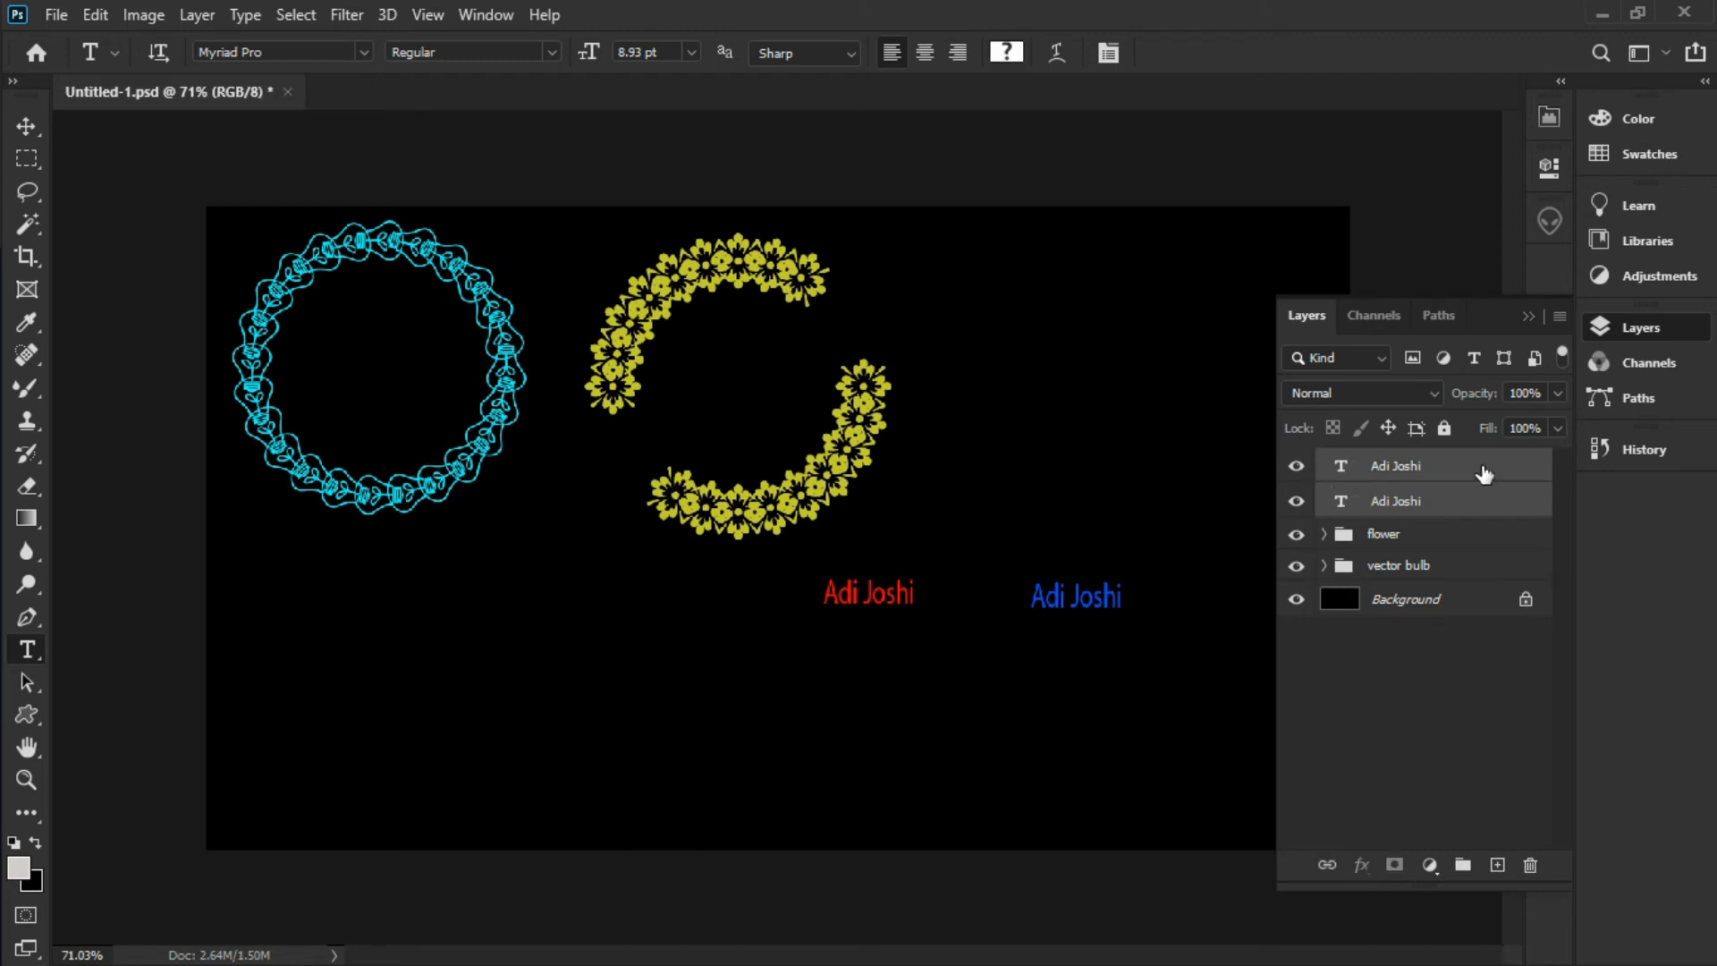
left_click(1558, 319)
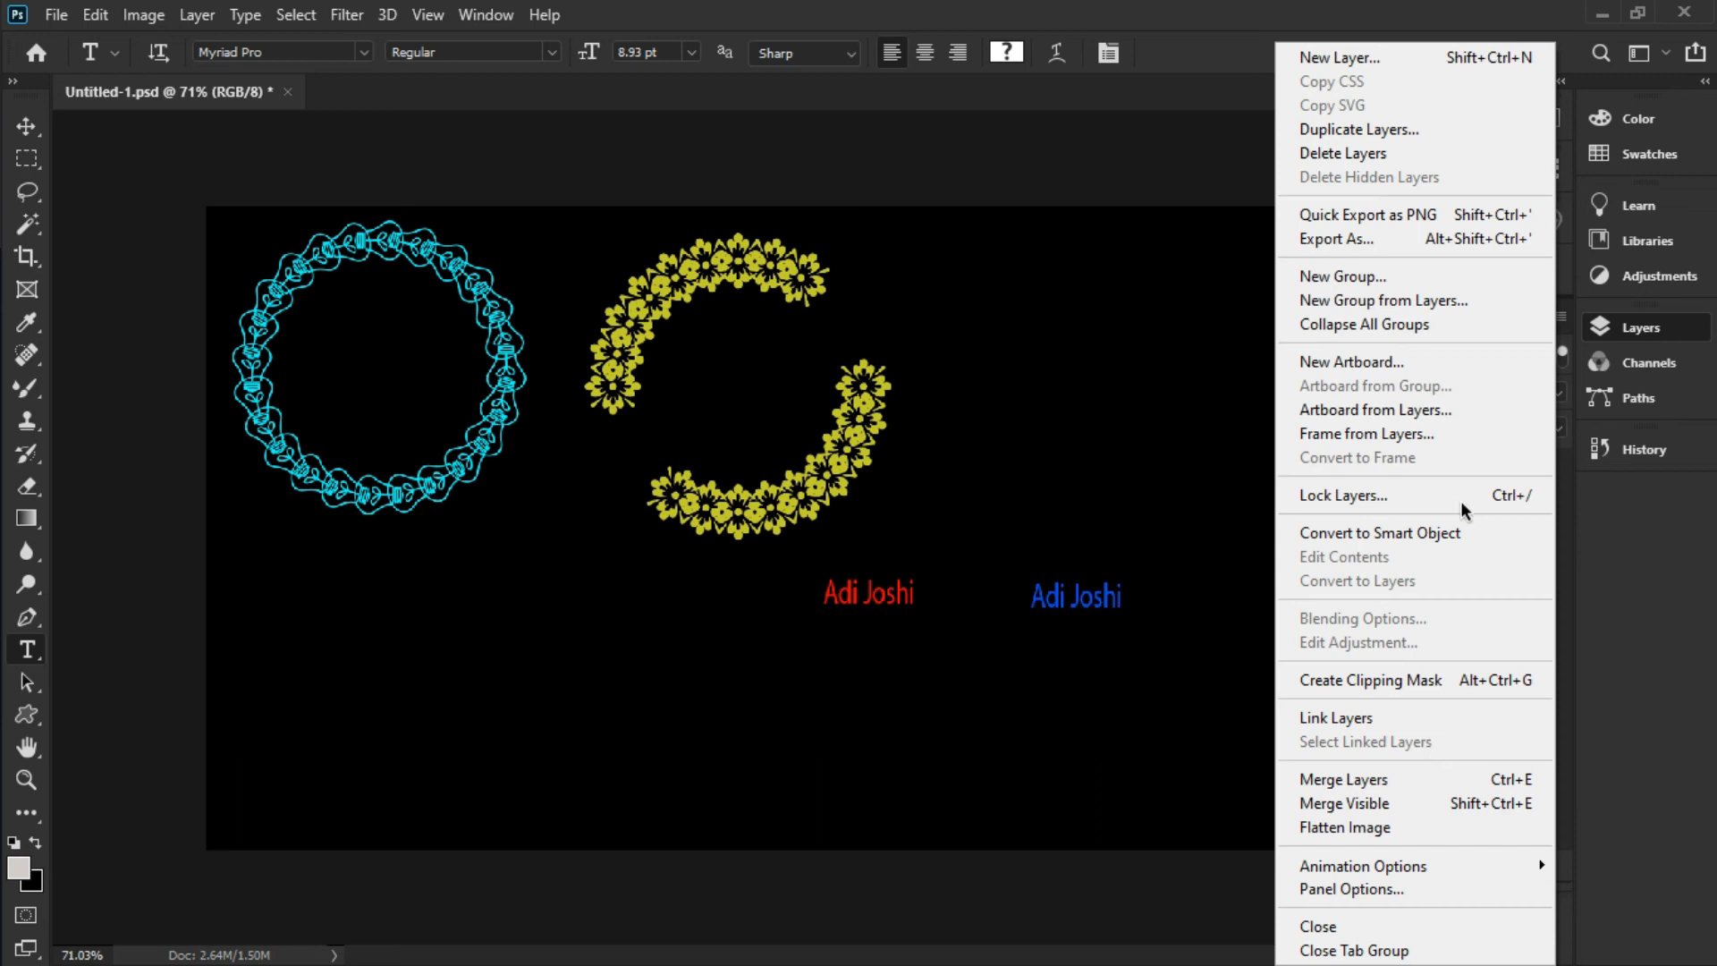
left_click(1475, 776)
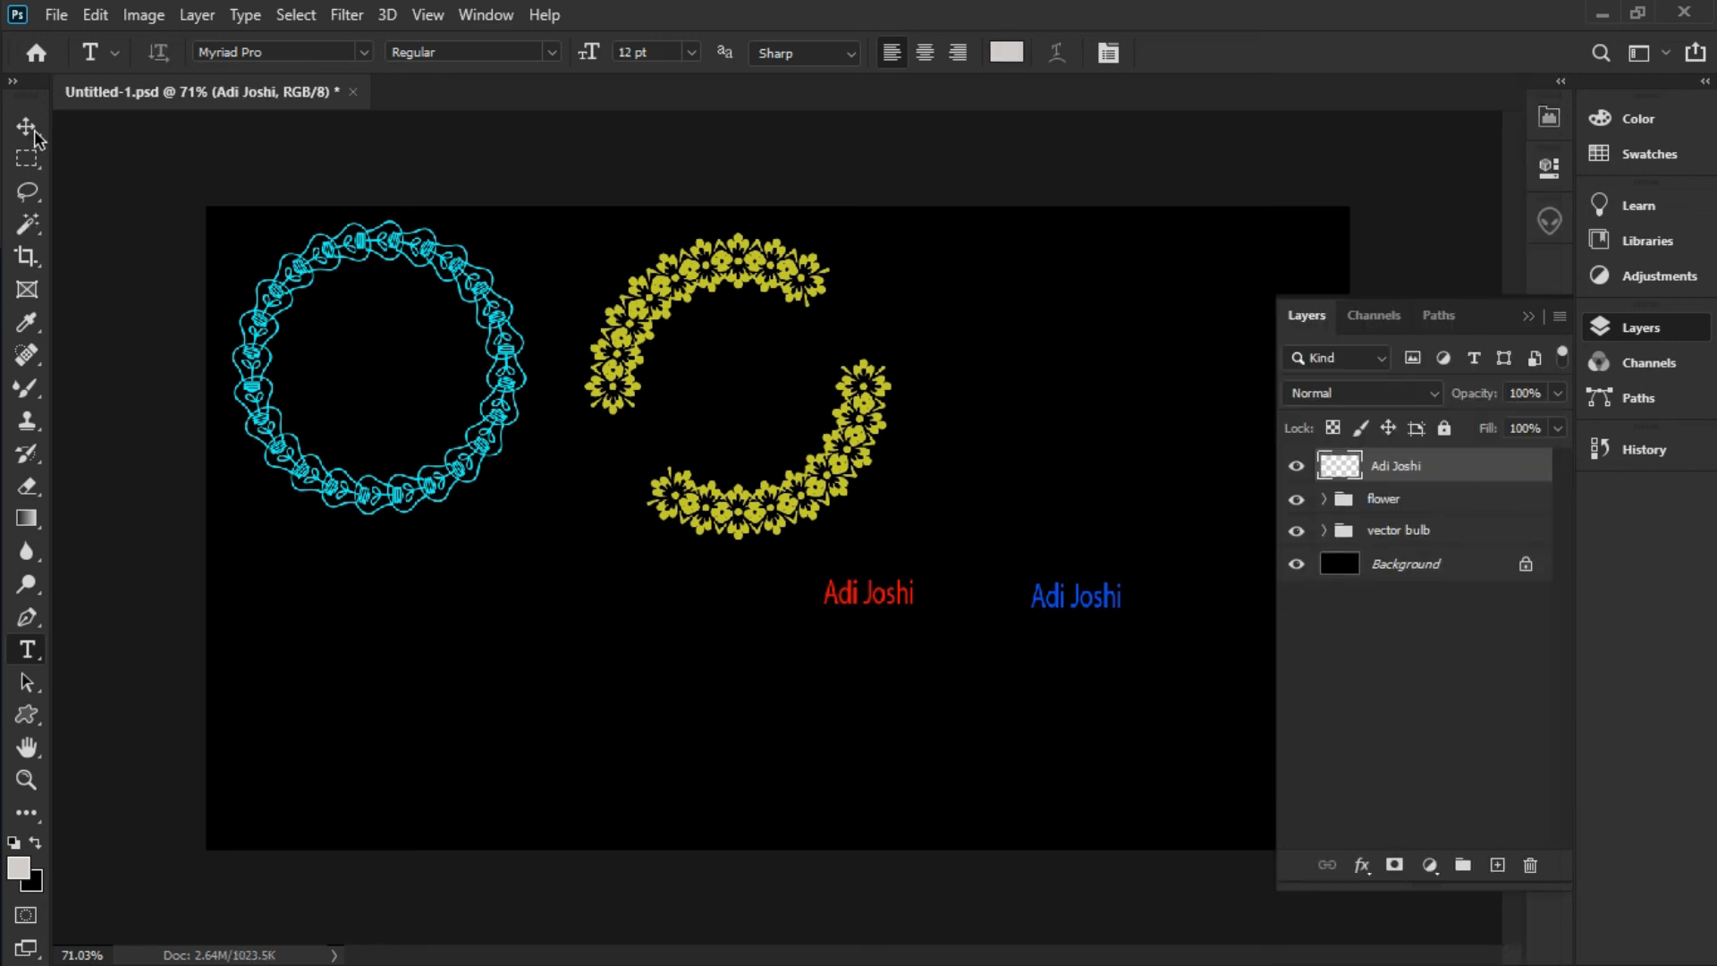
Rotate the merged name-text layer by 15 degrees with Free Transform
left_click(94, 14)
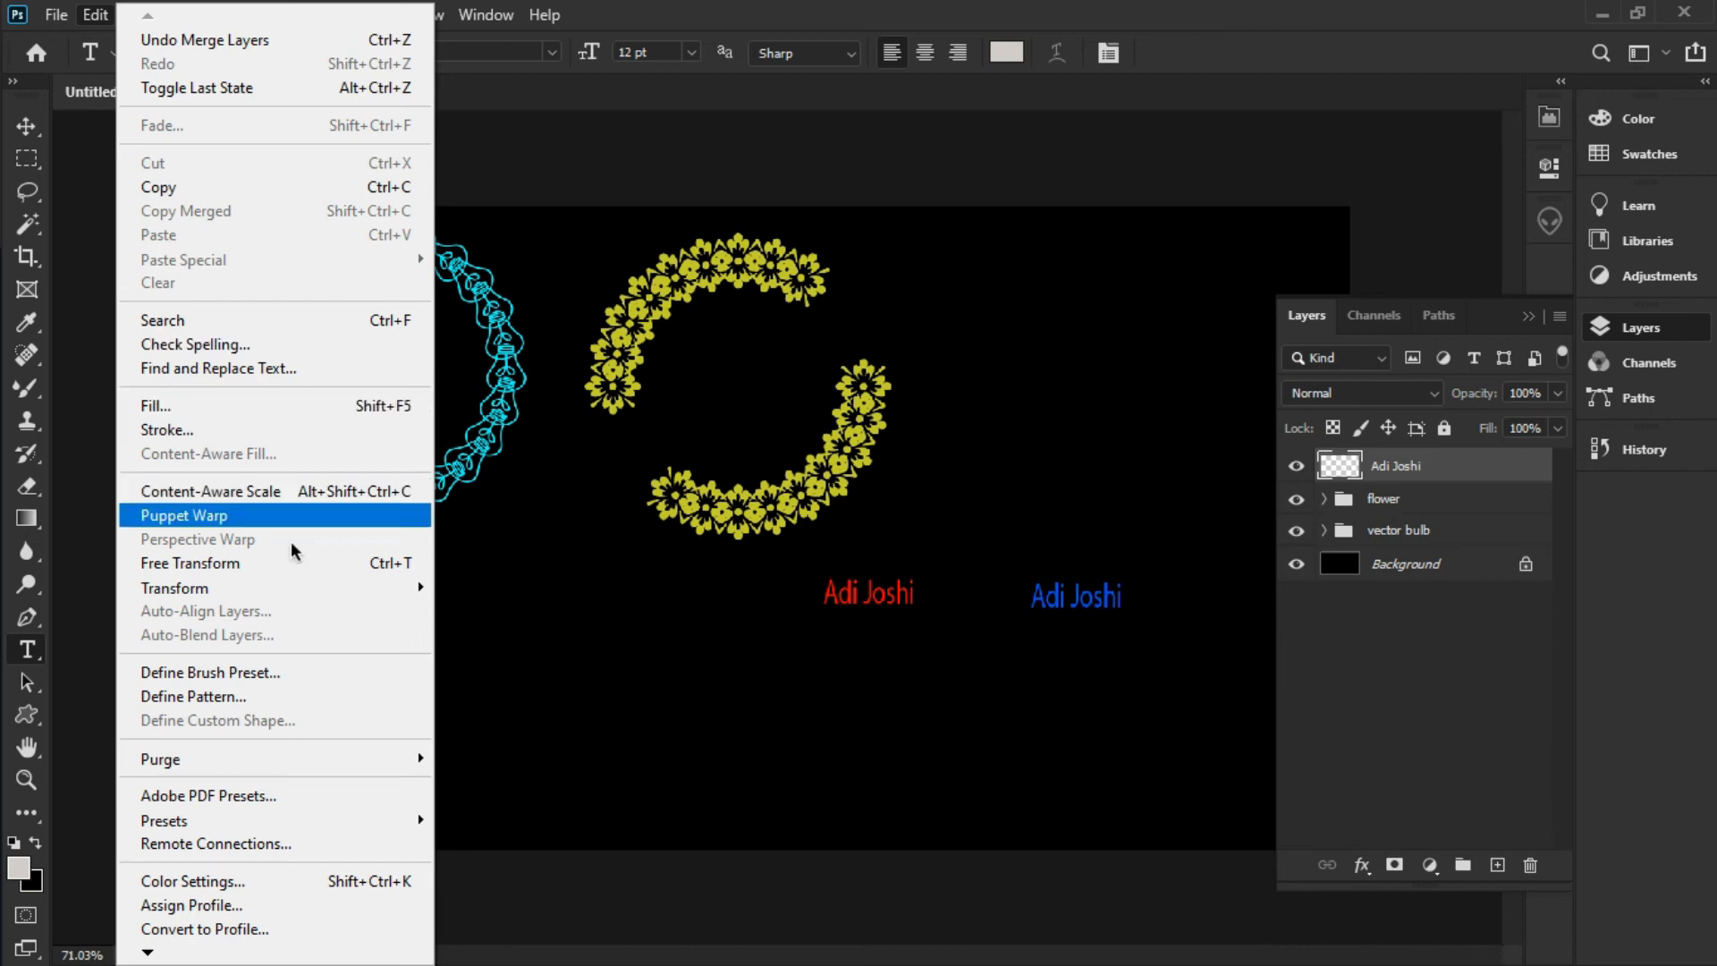
left_click(330, 563)
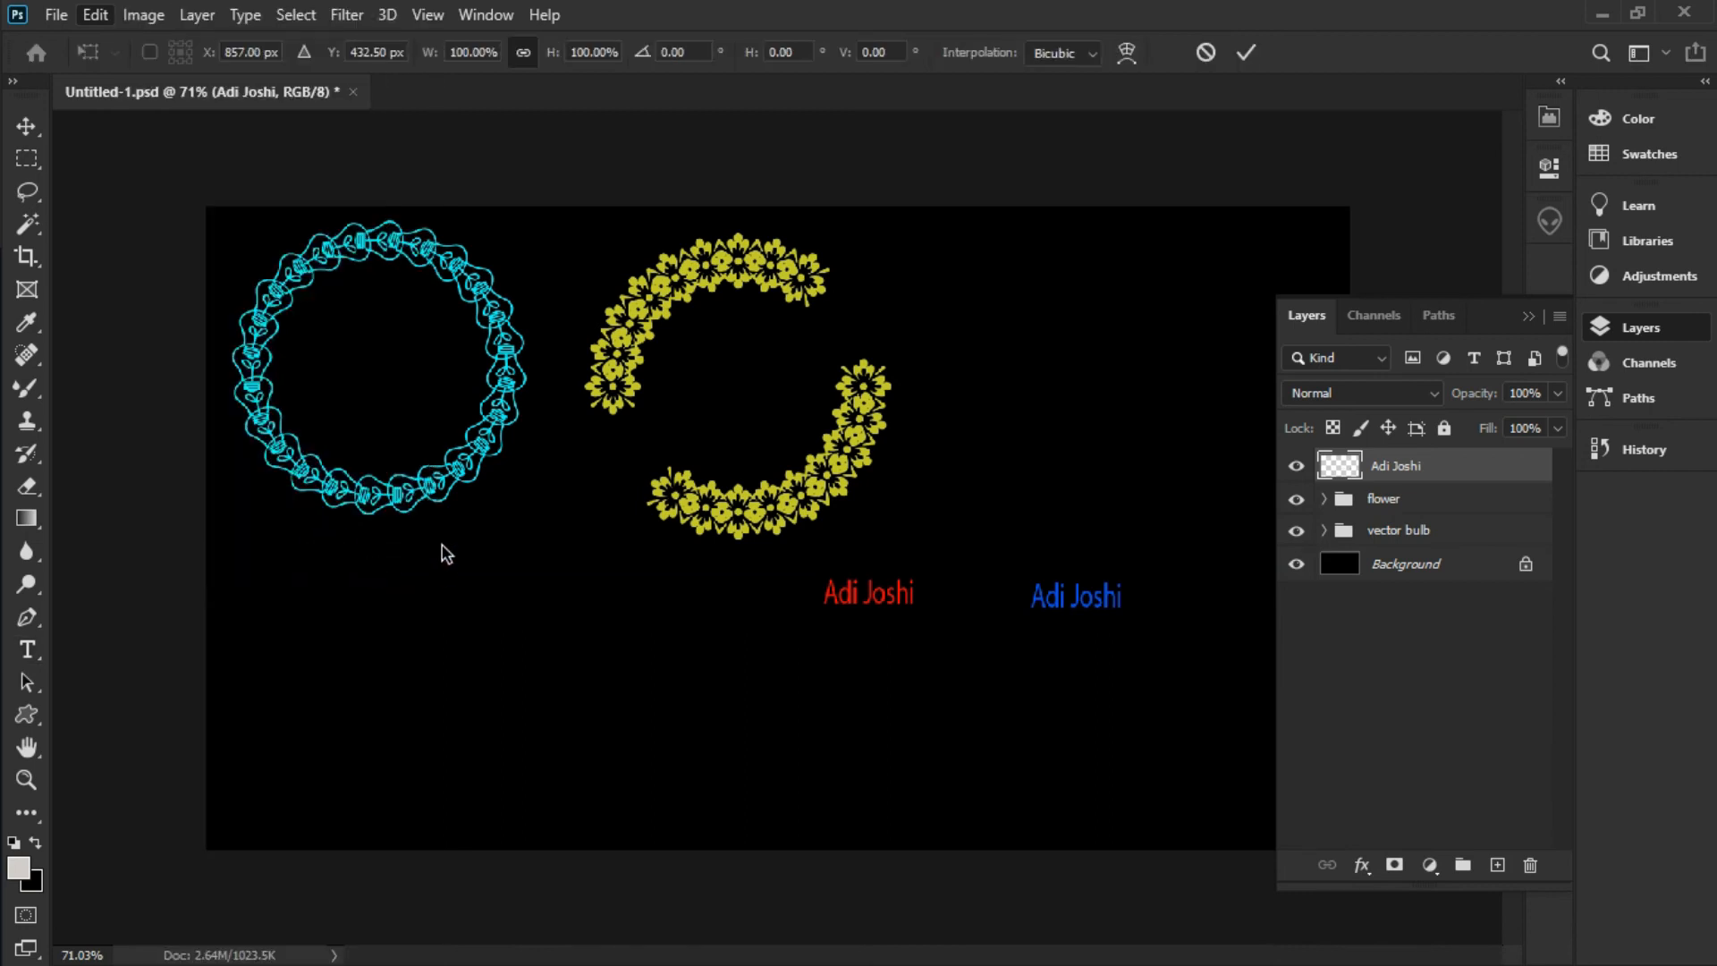
left_click(688, 46)
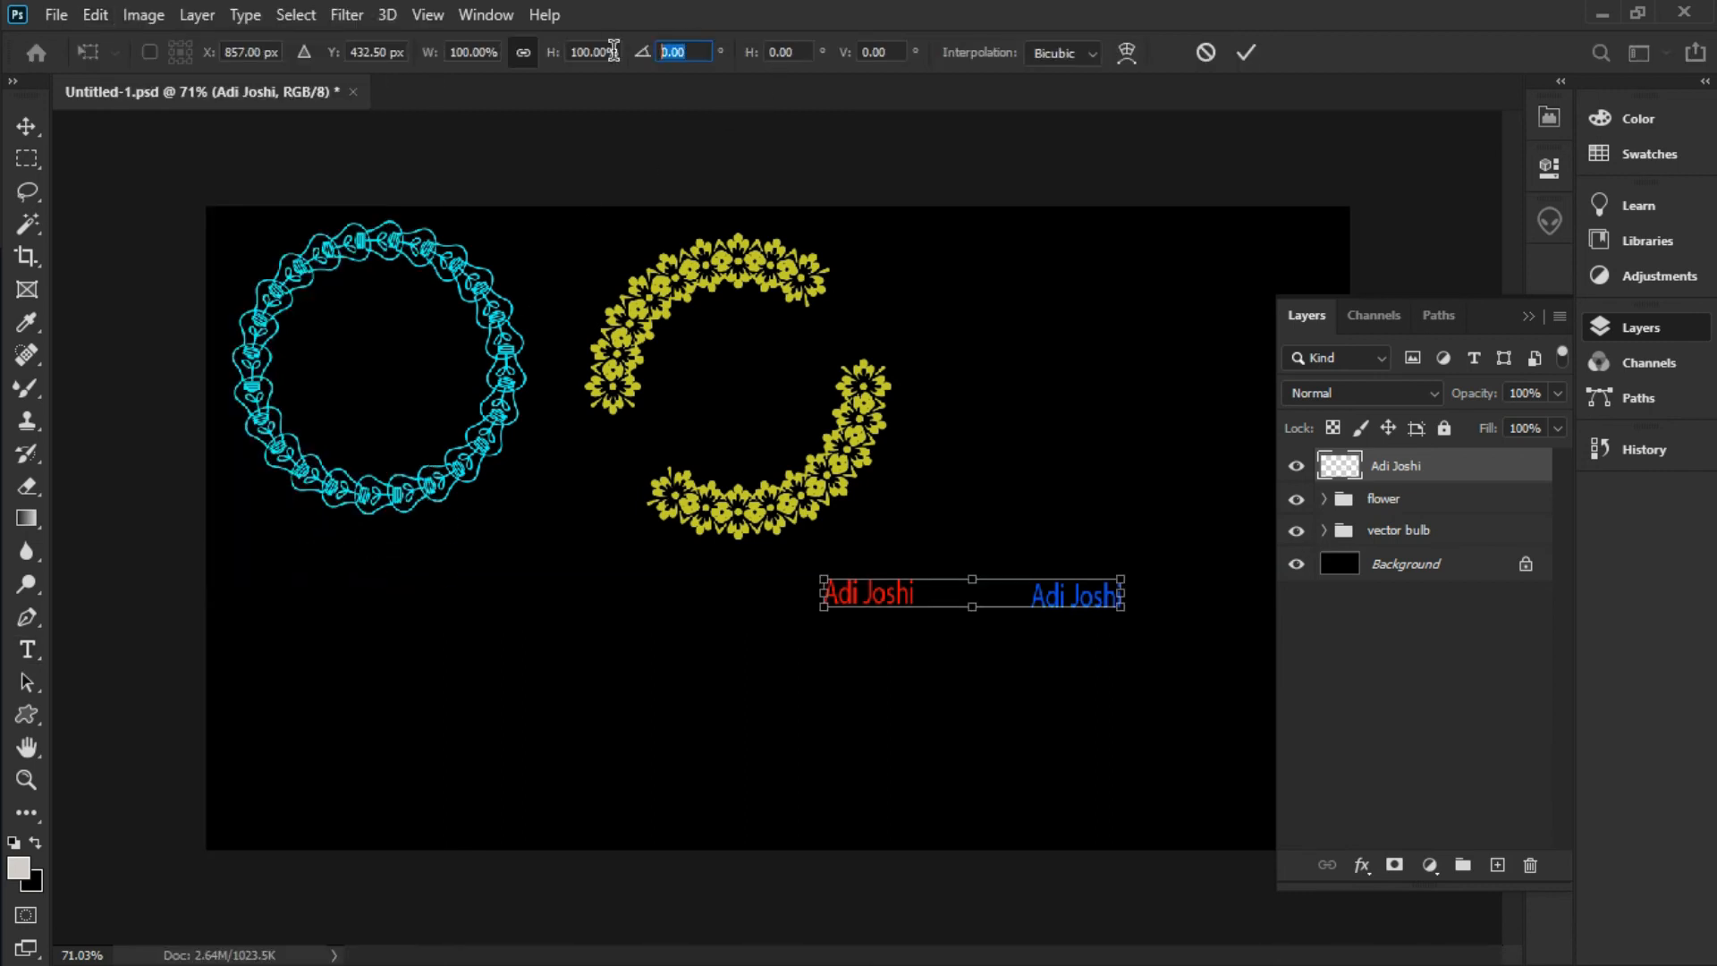
type("15")
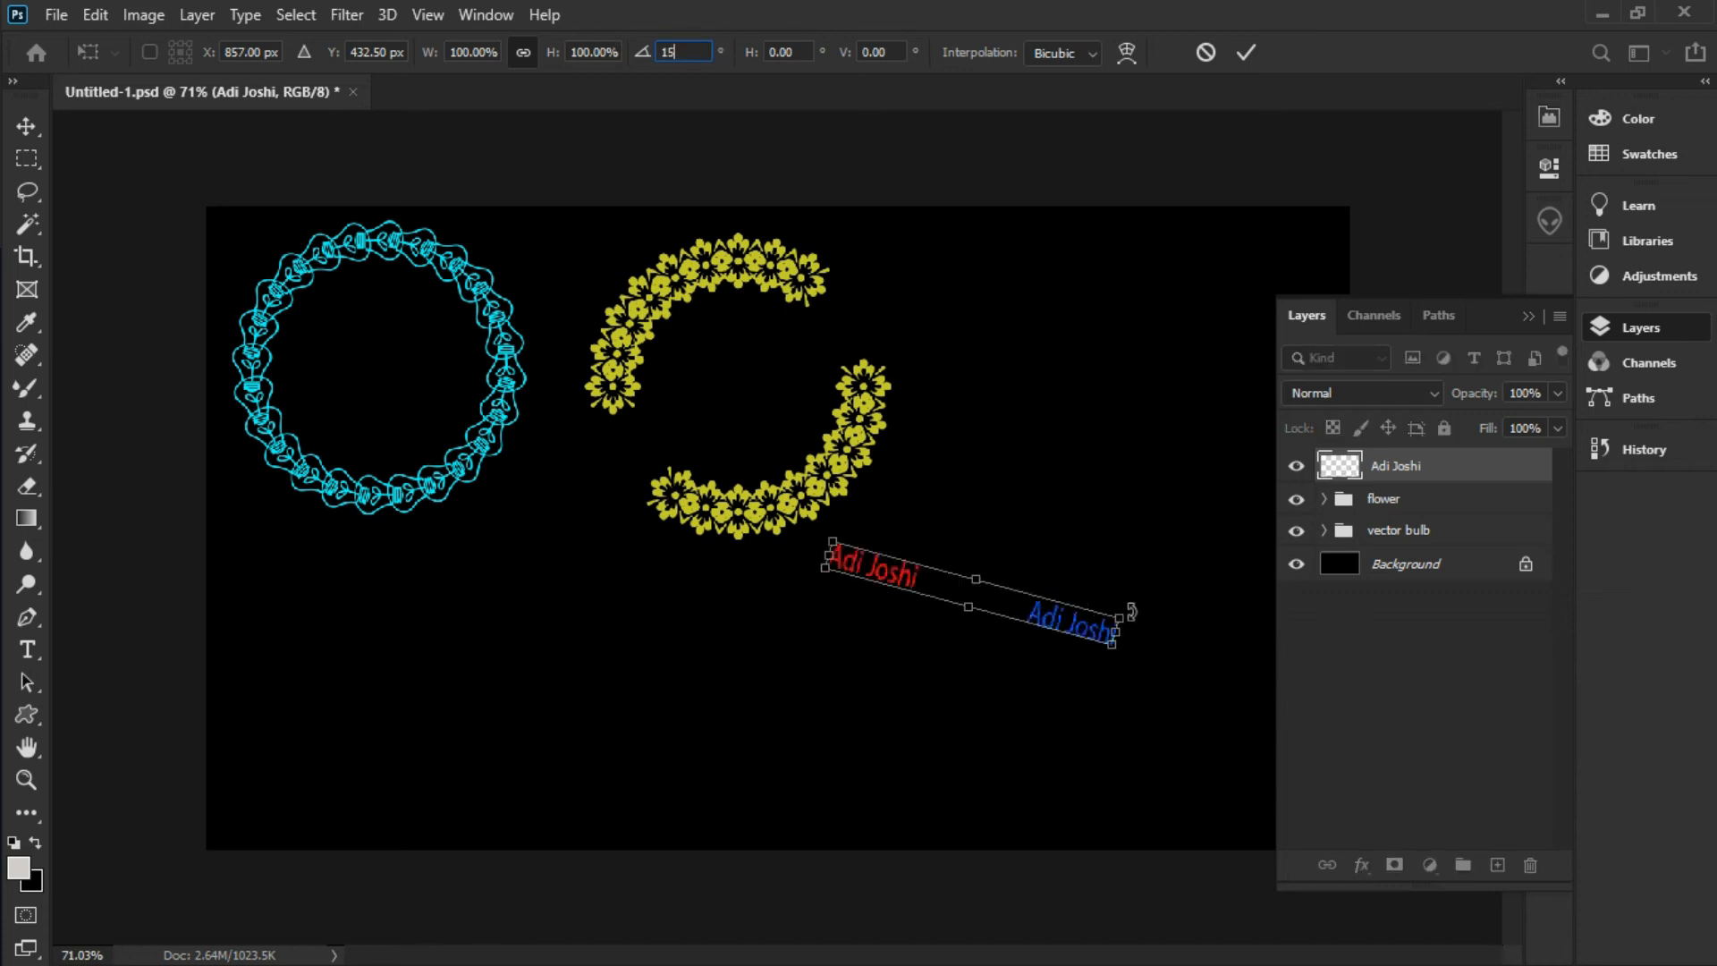
key("Return")
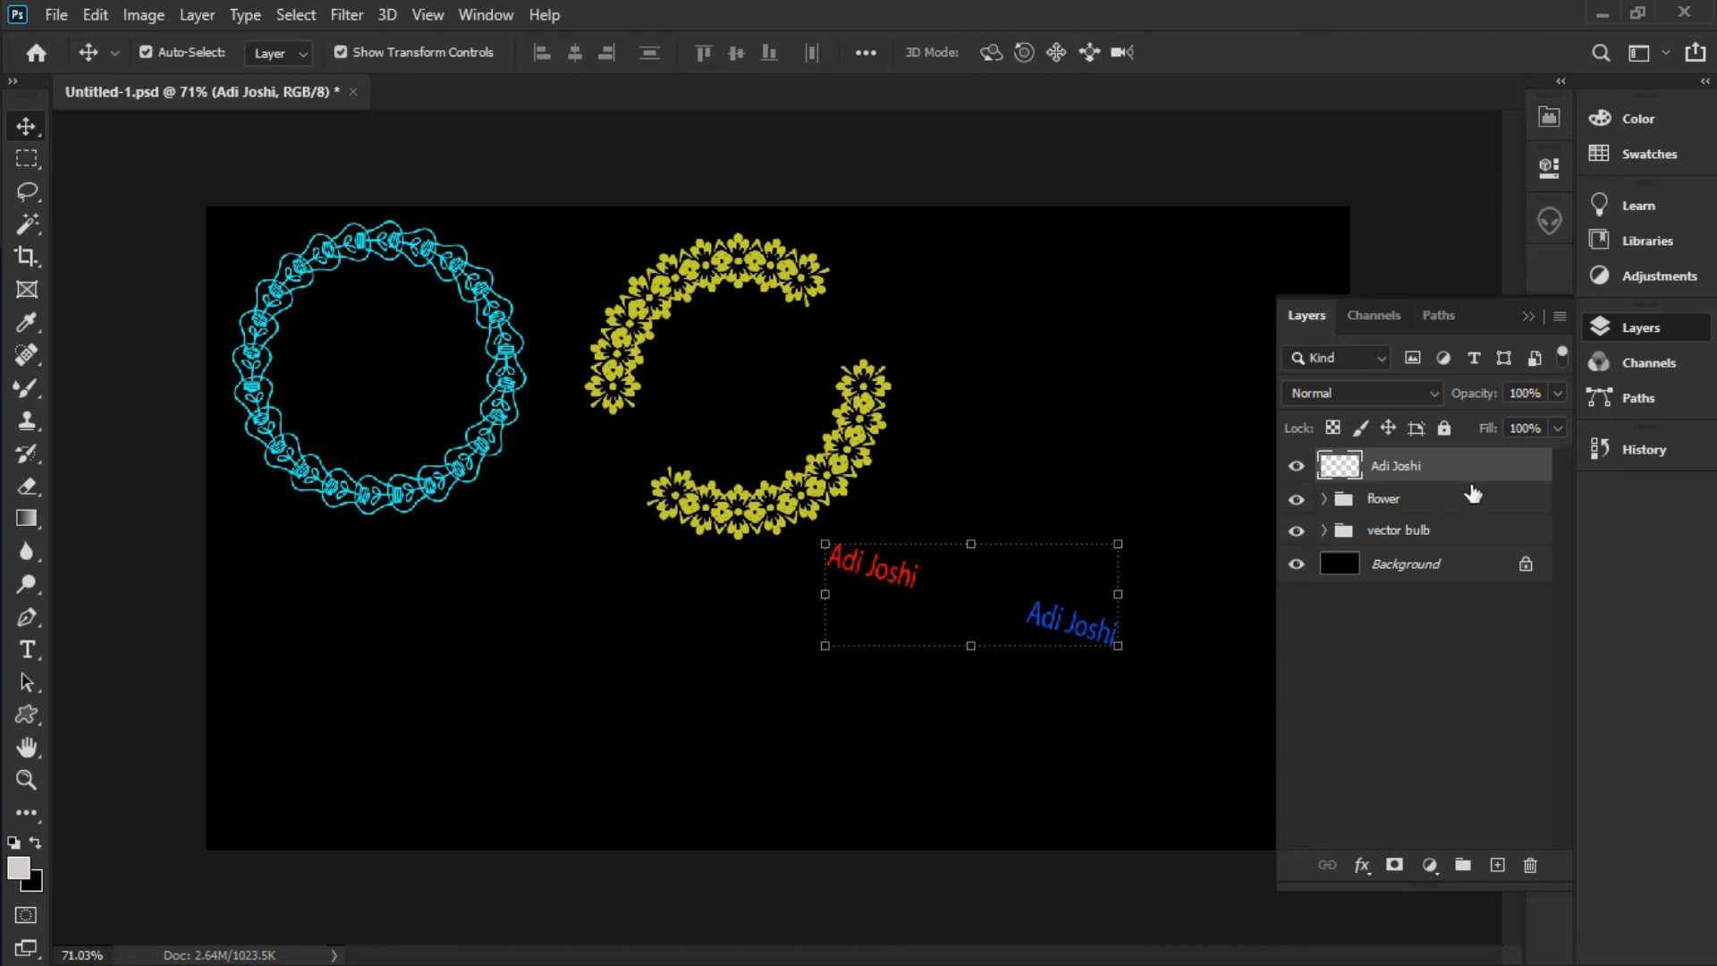
Repeat the 15° duplicate-and-rotate five times to close the ring, then marquee-select all copies
key("ctrl+shift+alt+t")
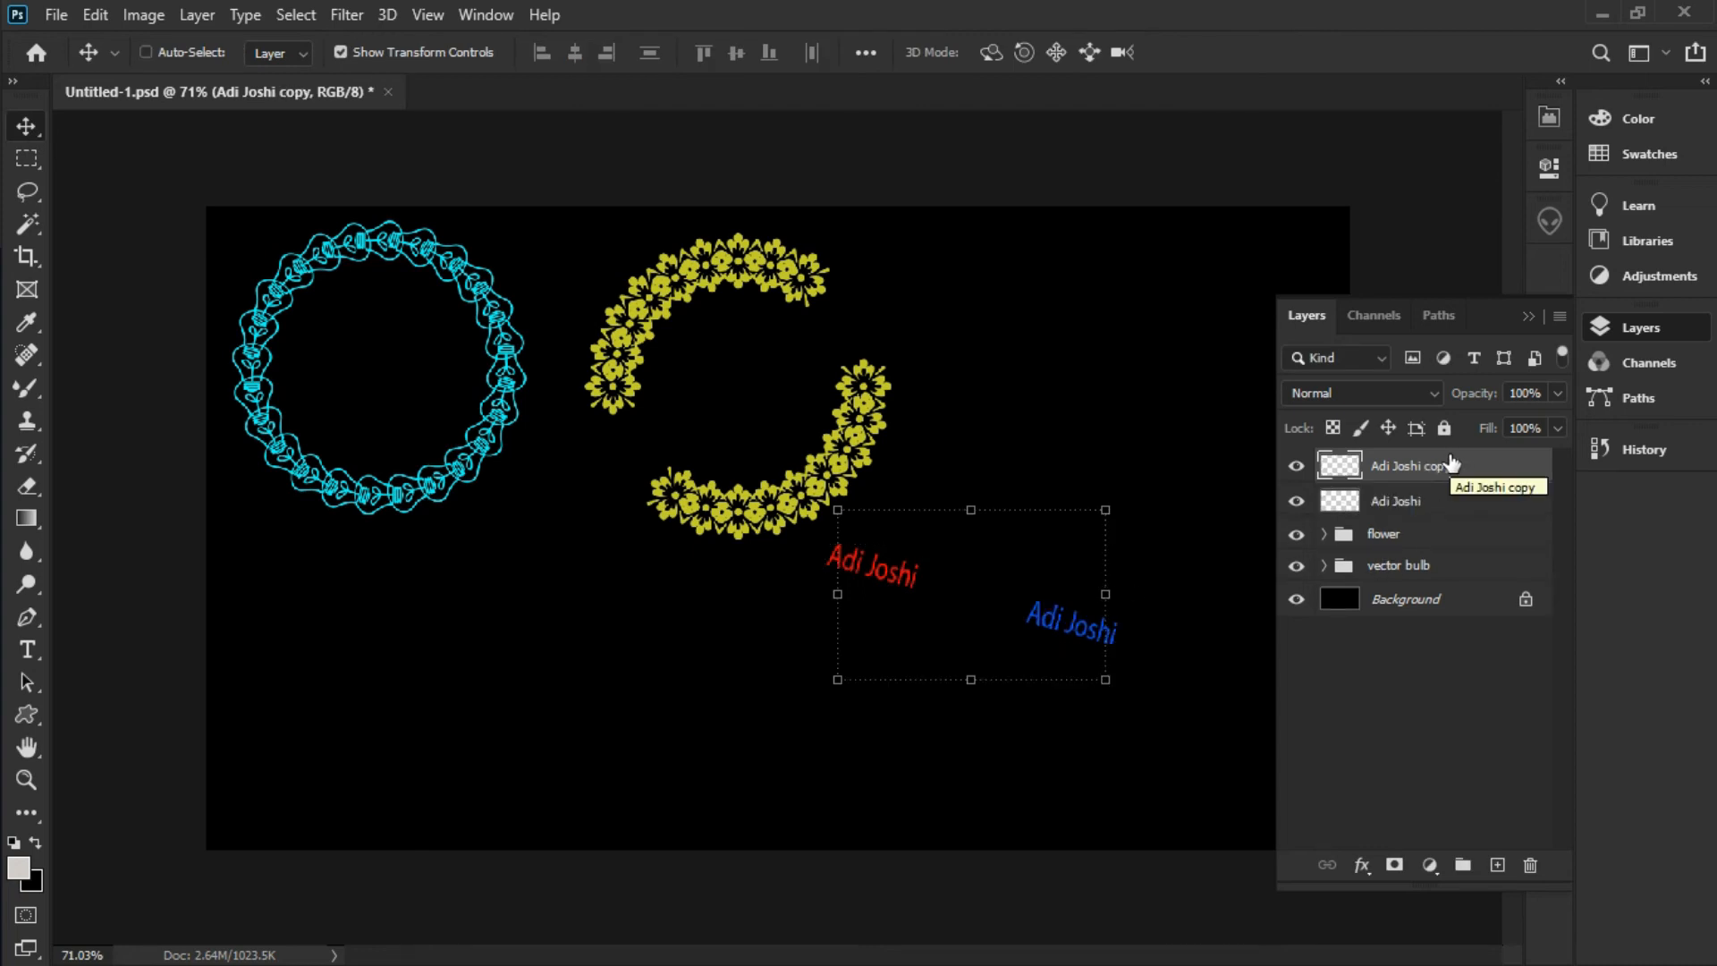
key("ctrl+shift+alt+t")
key("ctrl+shift+alt+t")
key("ctrl+shift+alt+t")
key("ctrl+shift+alt+t")
key("ctrl+shift+alt+t")
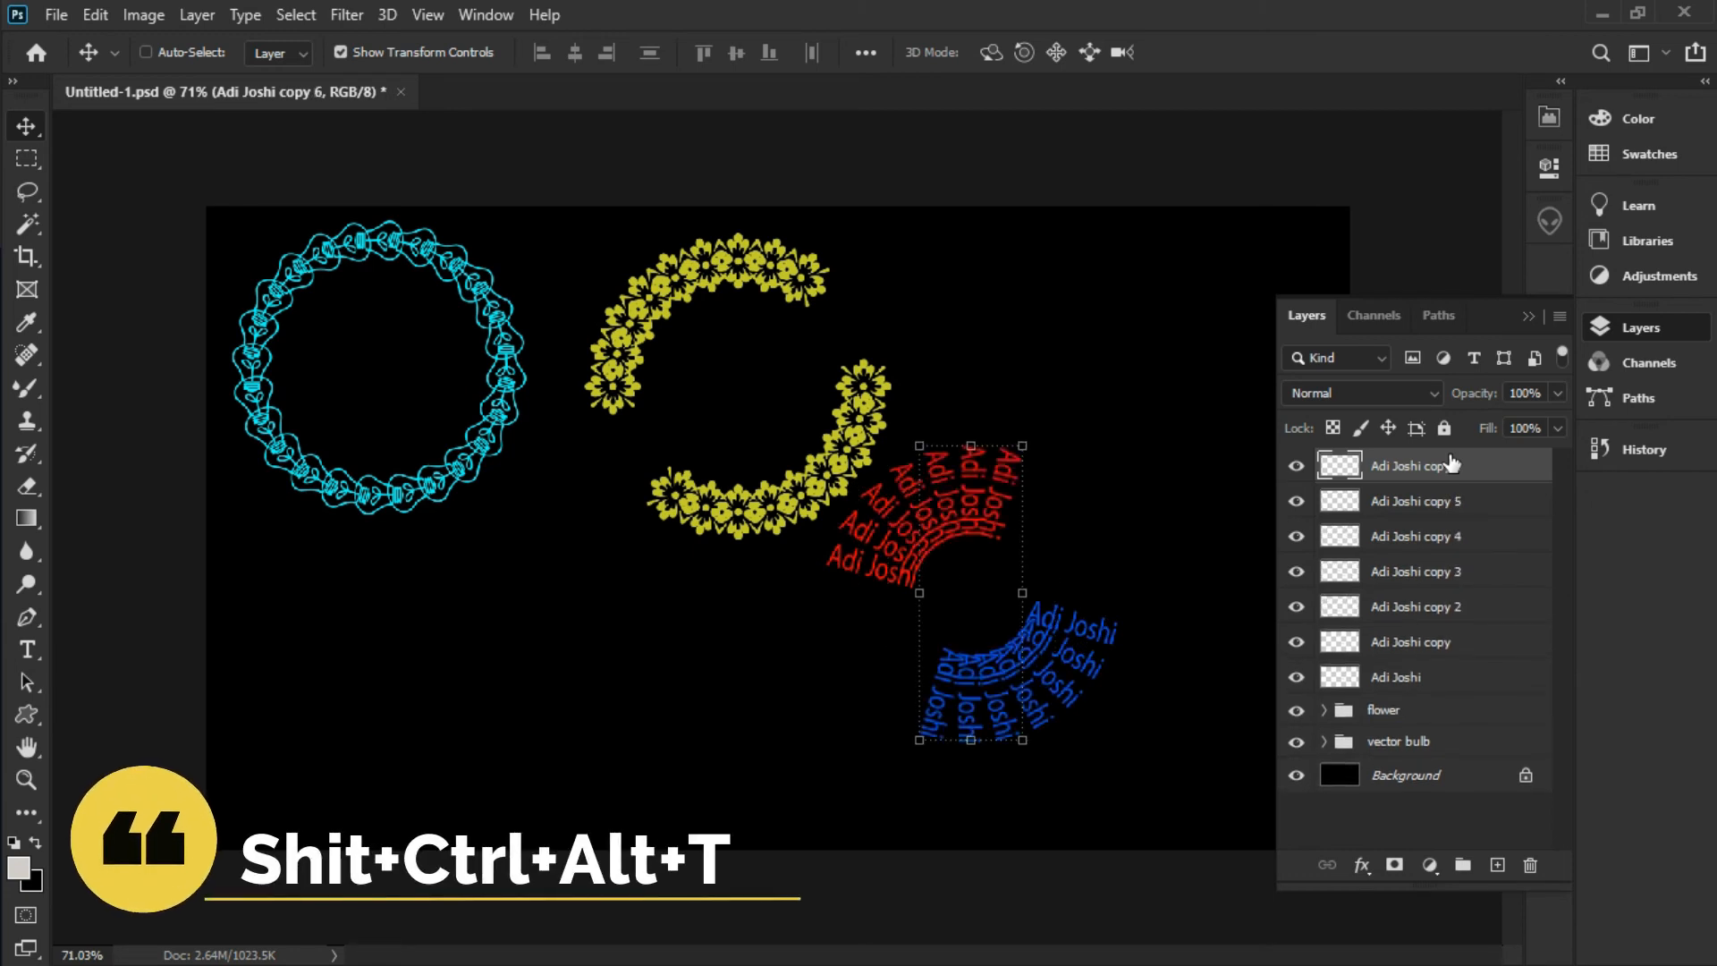
key("ctrl+shift+alt+t")
key("ctrl+shift+alt+t")
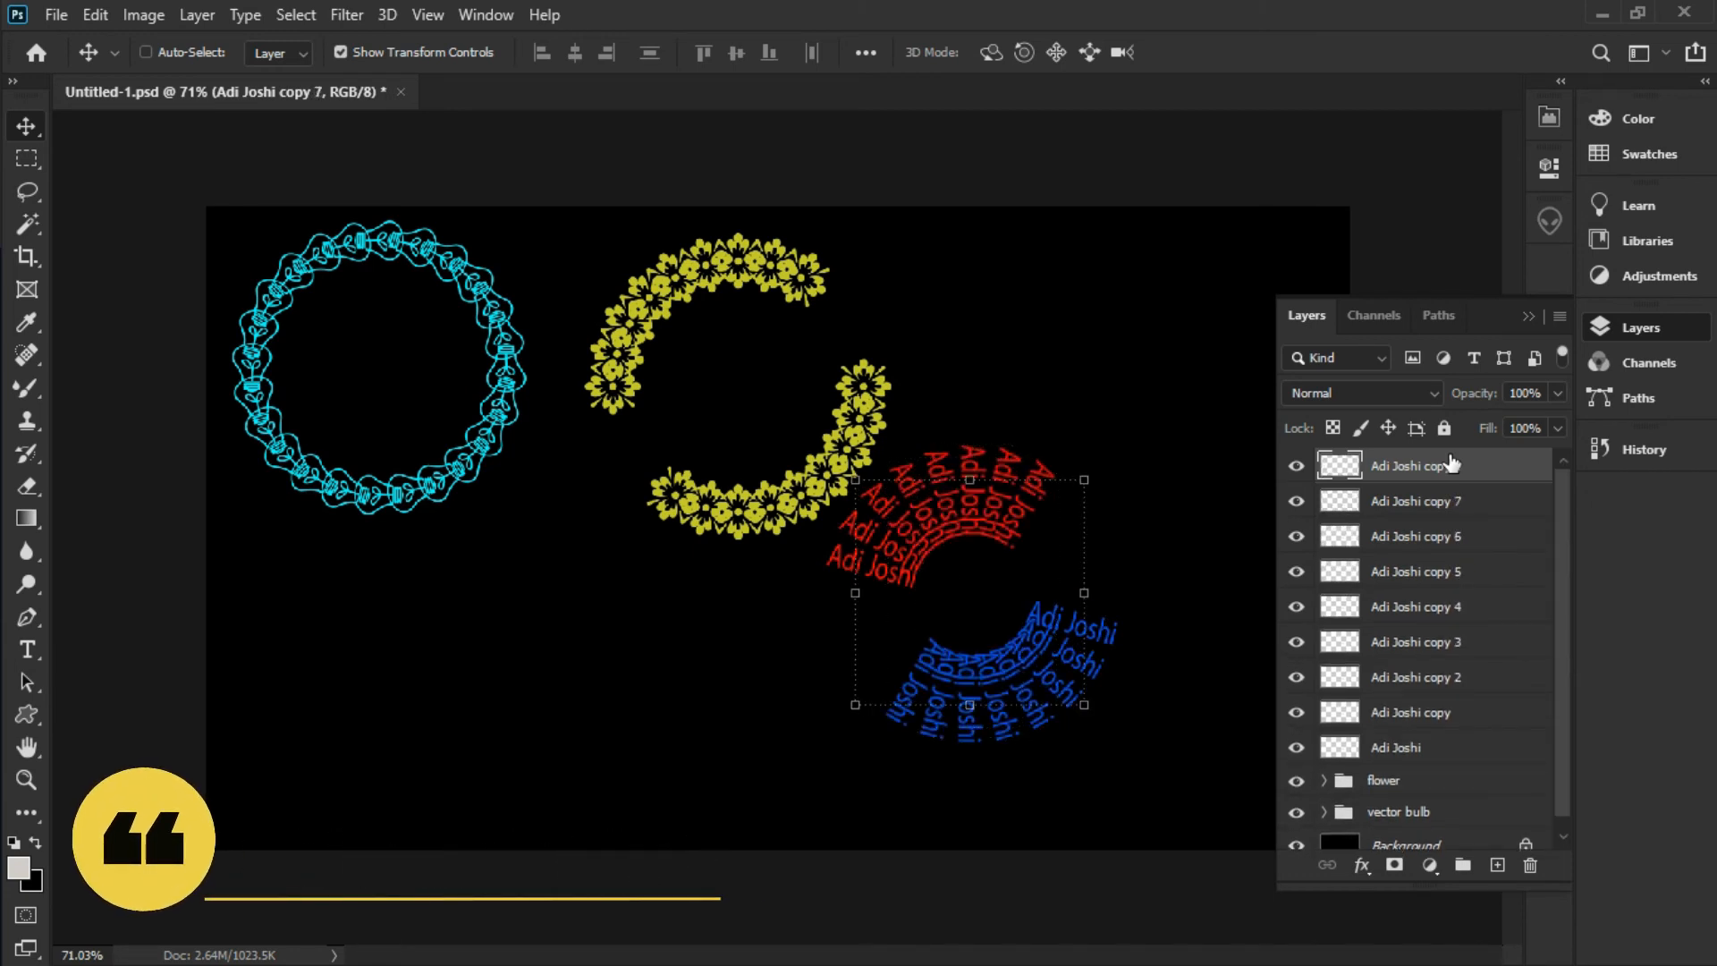
key("ctrl+shift+alt+t")
key("ctrl+shift+alt+t")
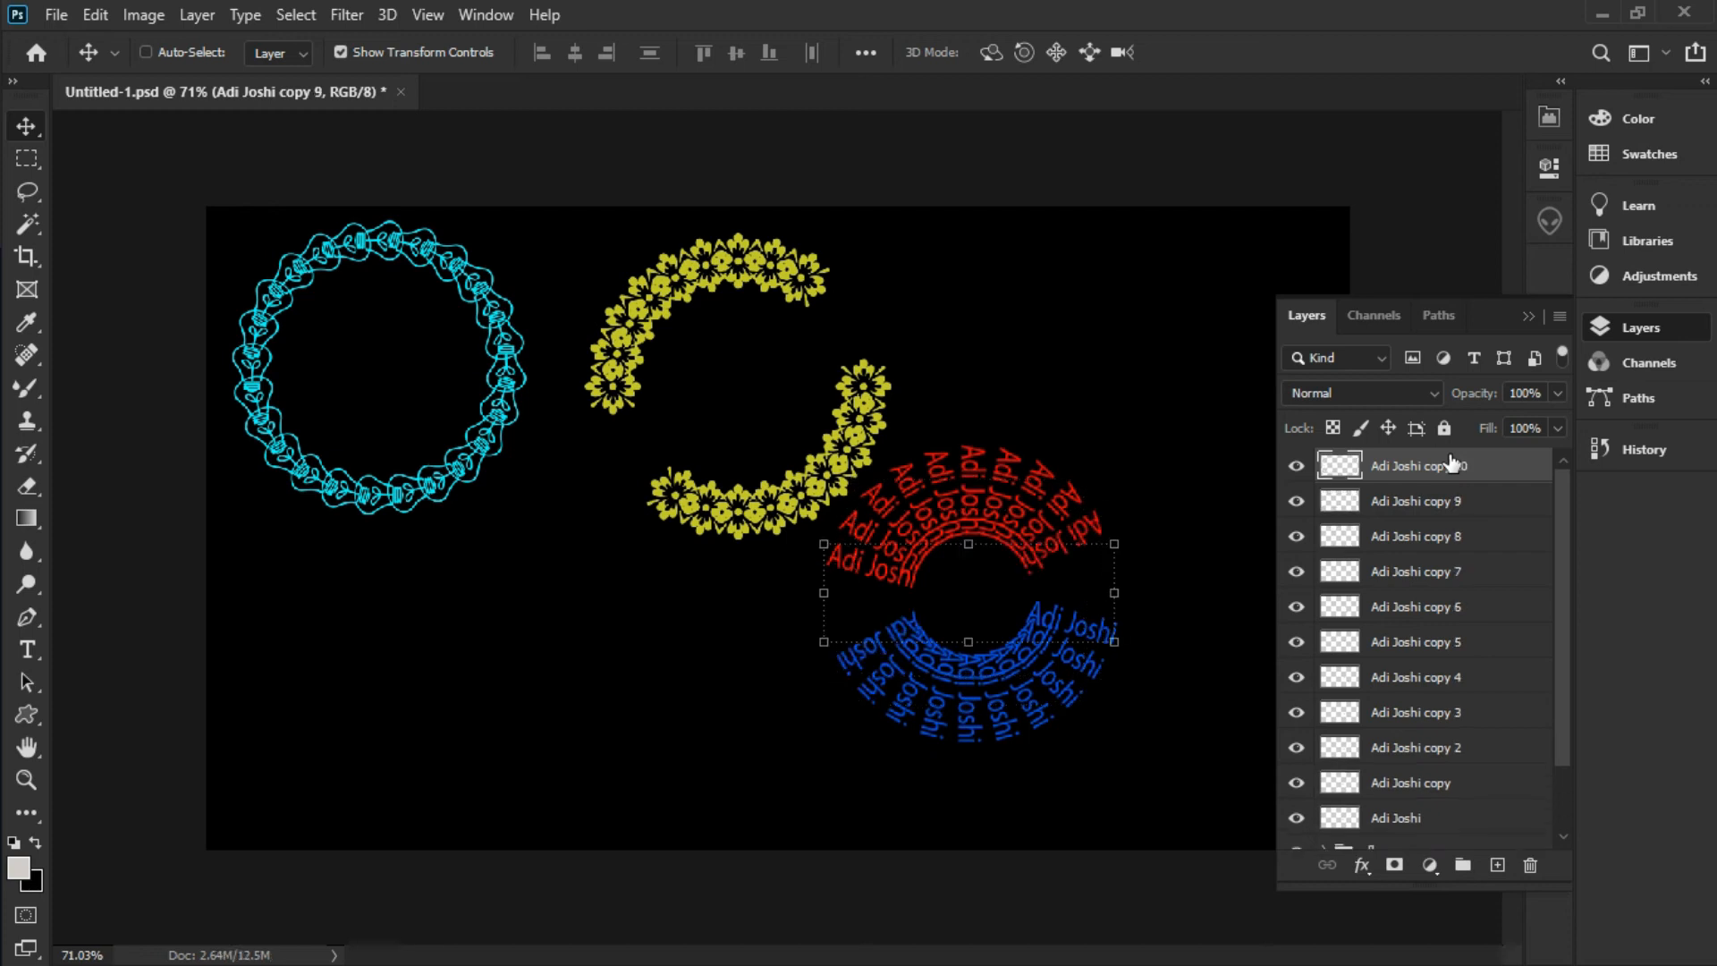
key("ctrl+shift+alt+t")
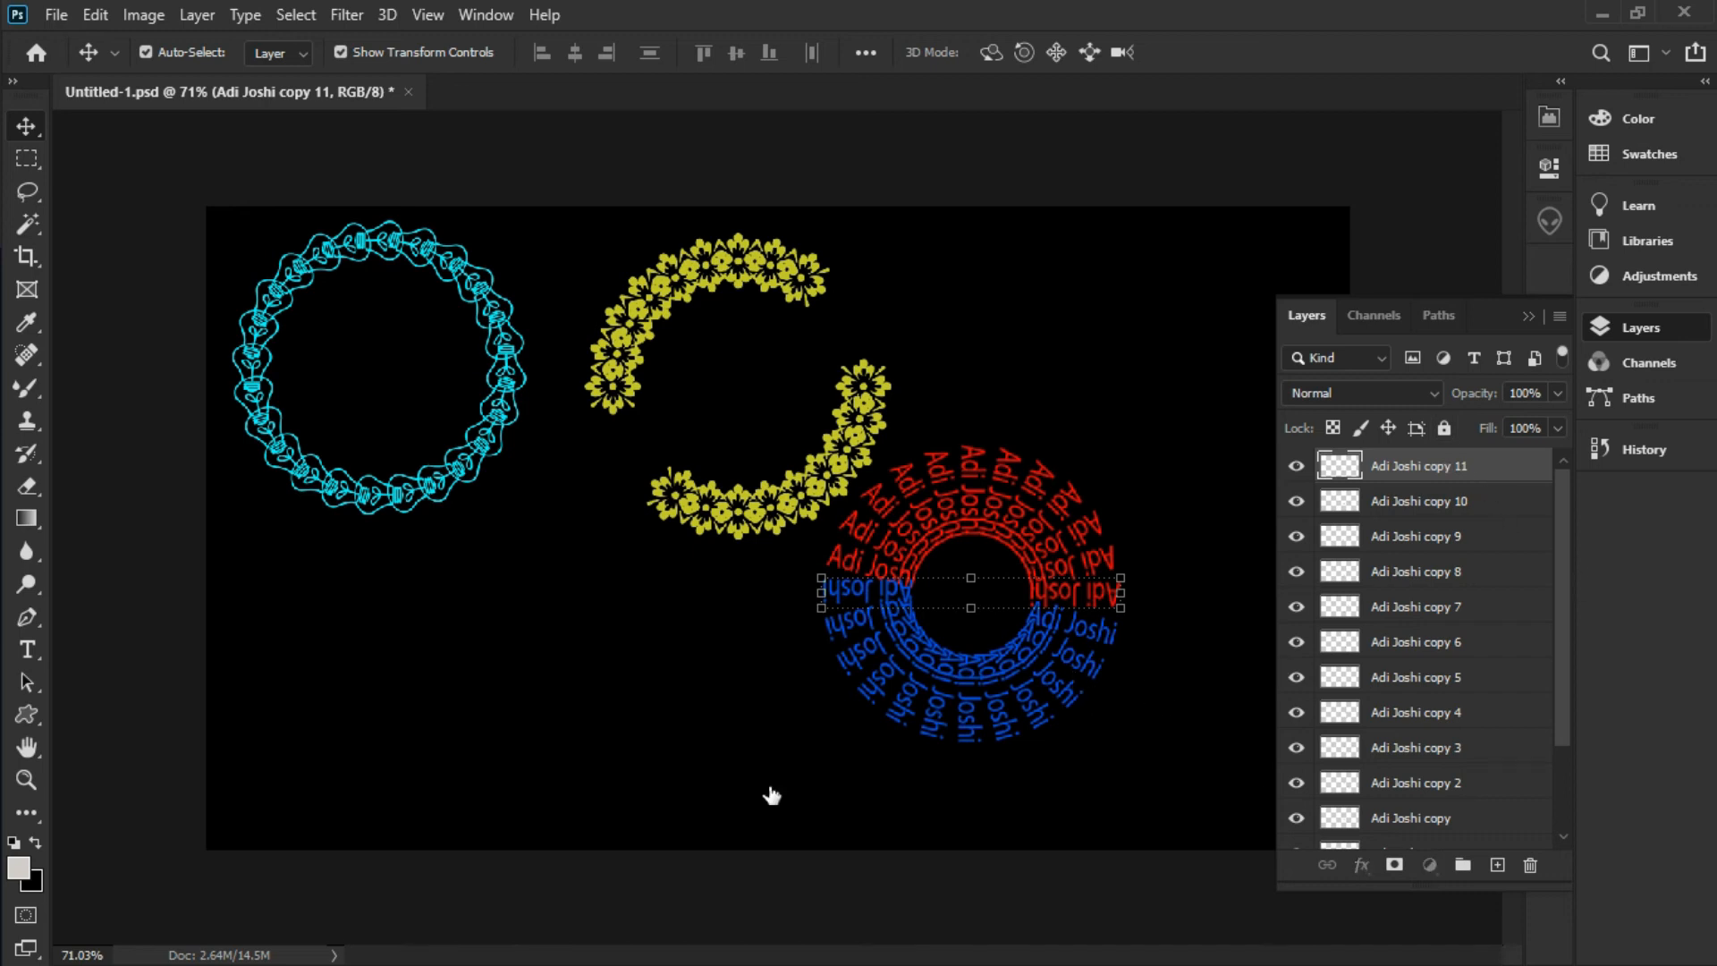
left_click(715, 779)
left_click_drag(721, 775, 1083, 565)
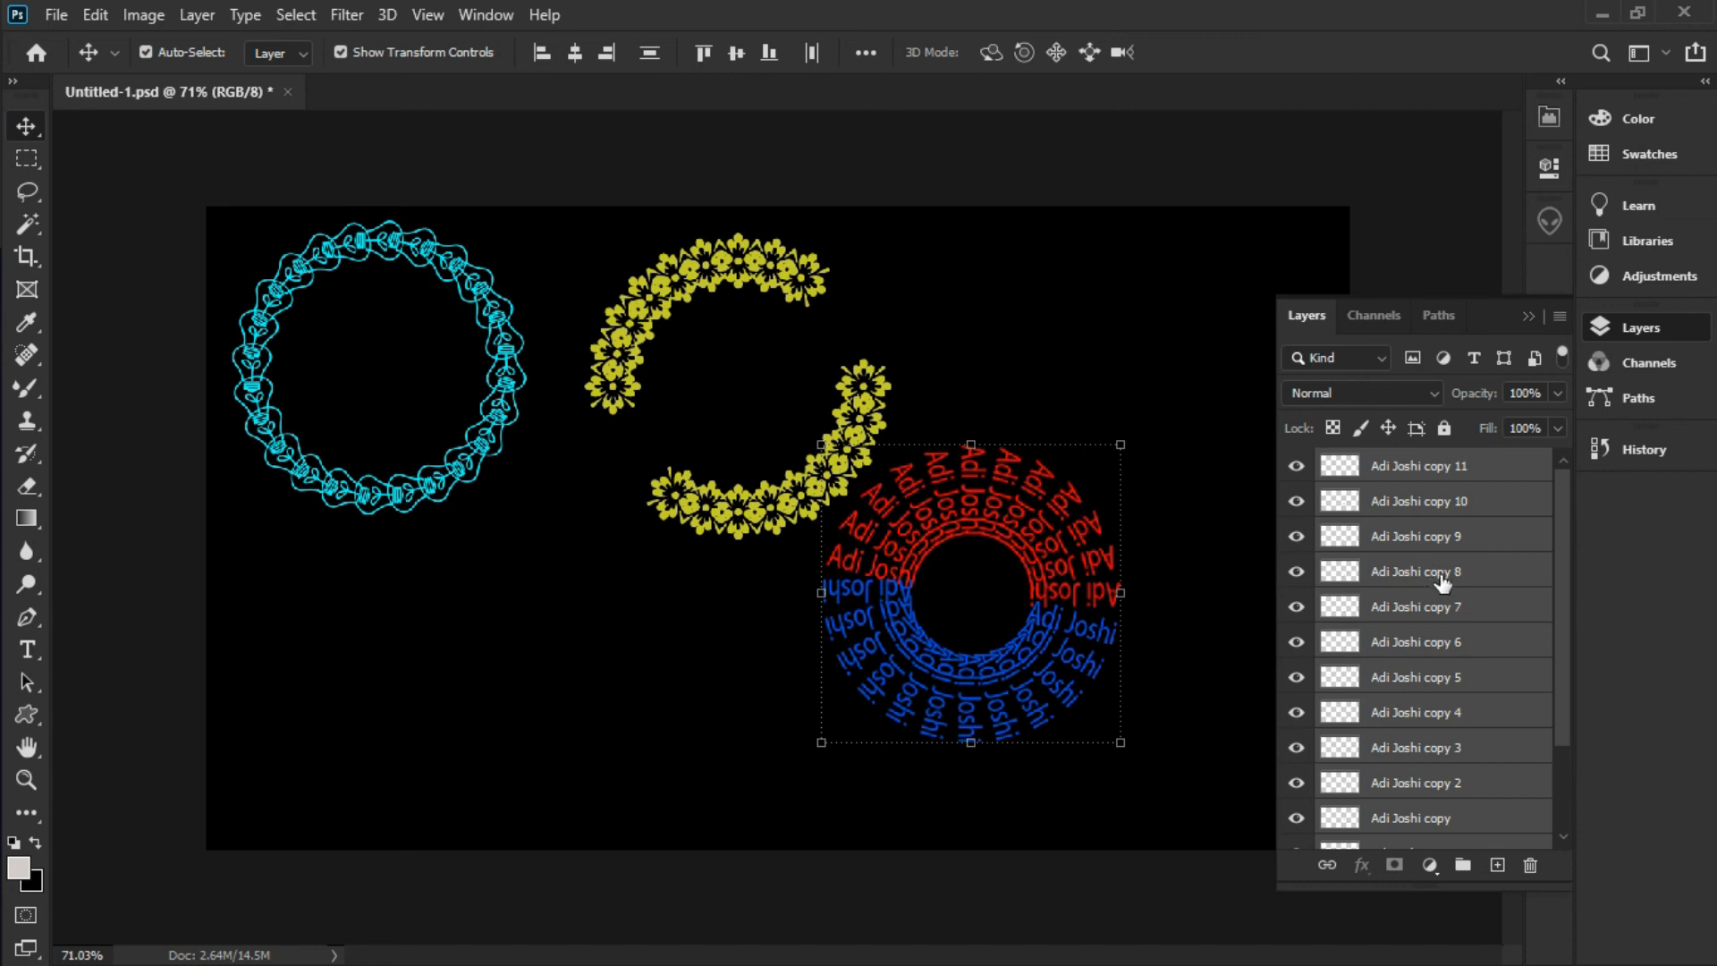
Merge the ring's text copies into one layer and move it up-right beside the floral arc
left_click(1559, 318)
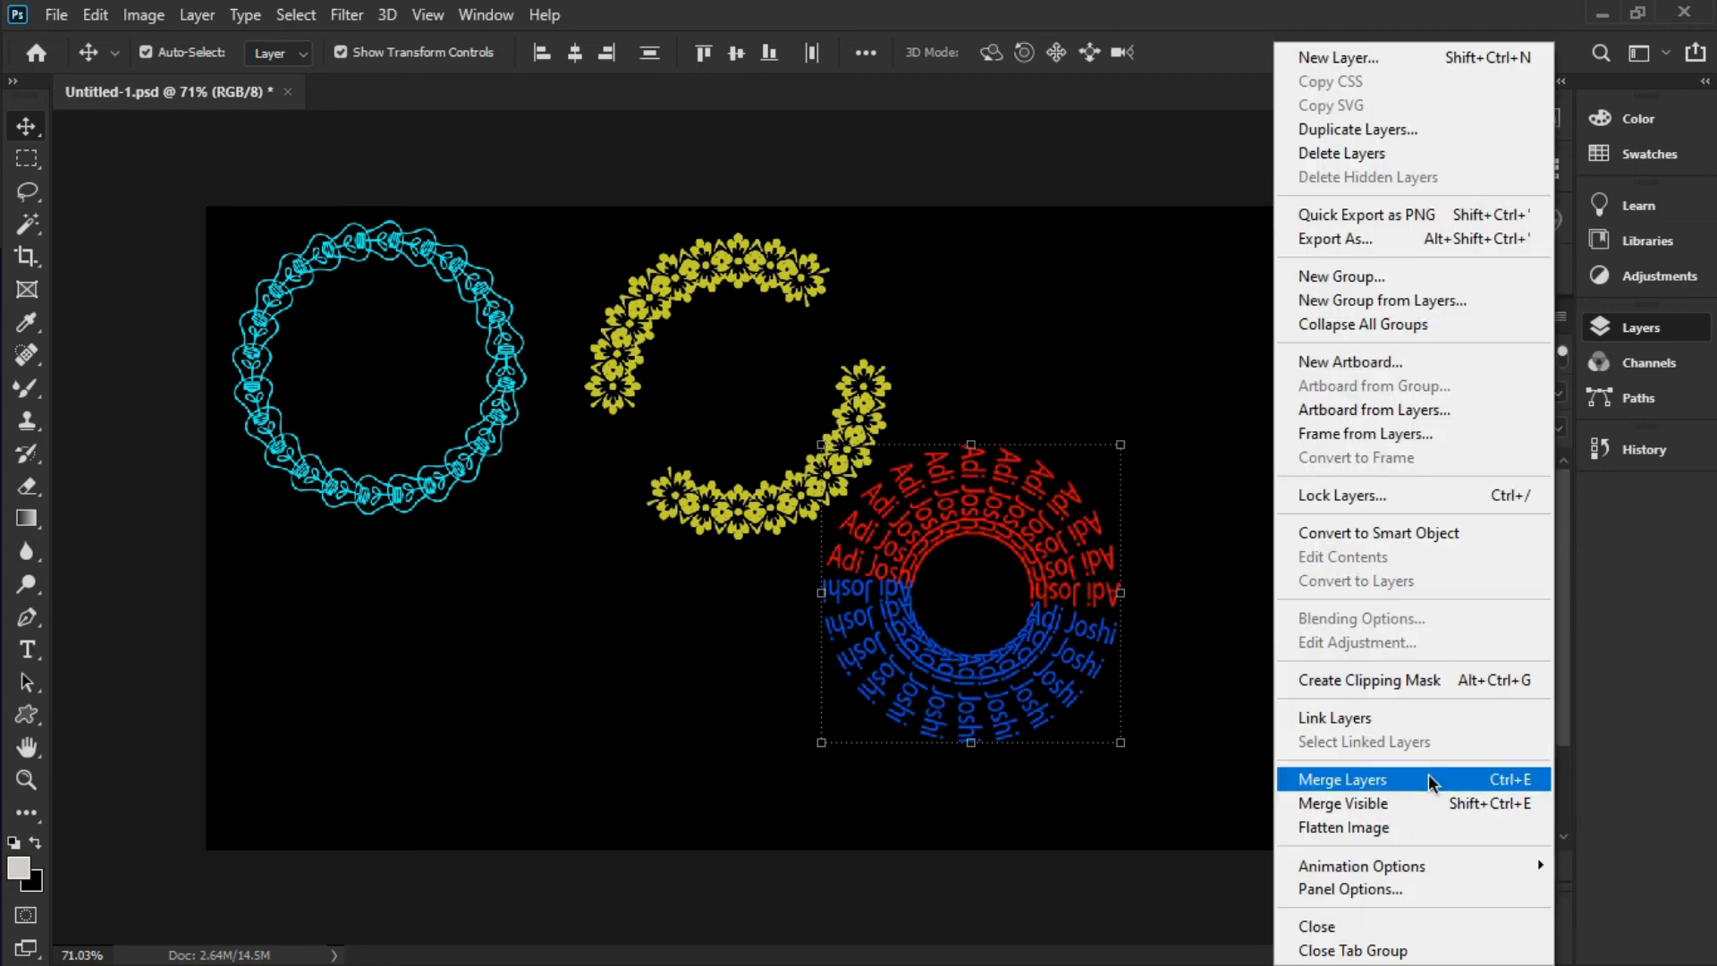
left_click(1454, 787)
left_click_drag(1071, 608, 1121, 489)
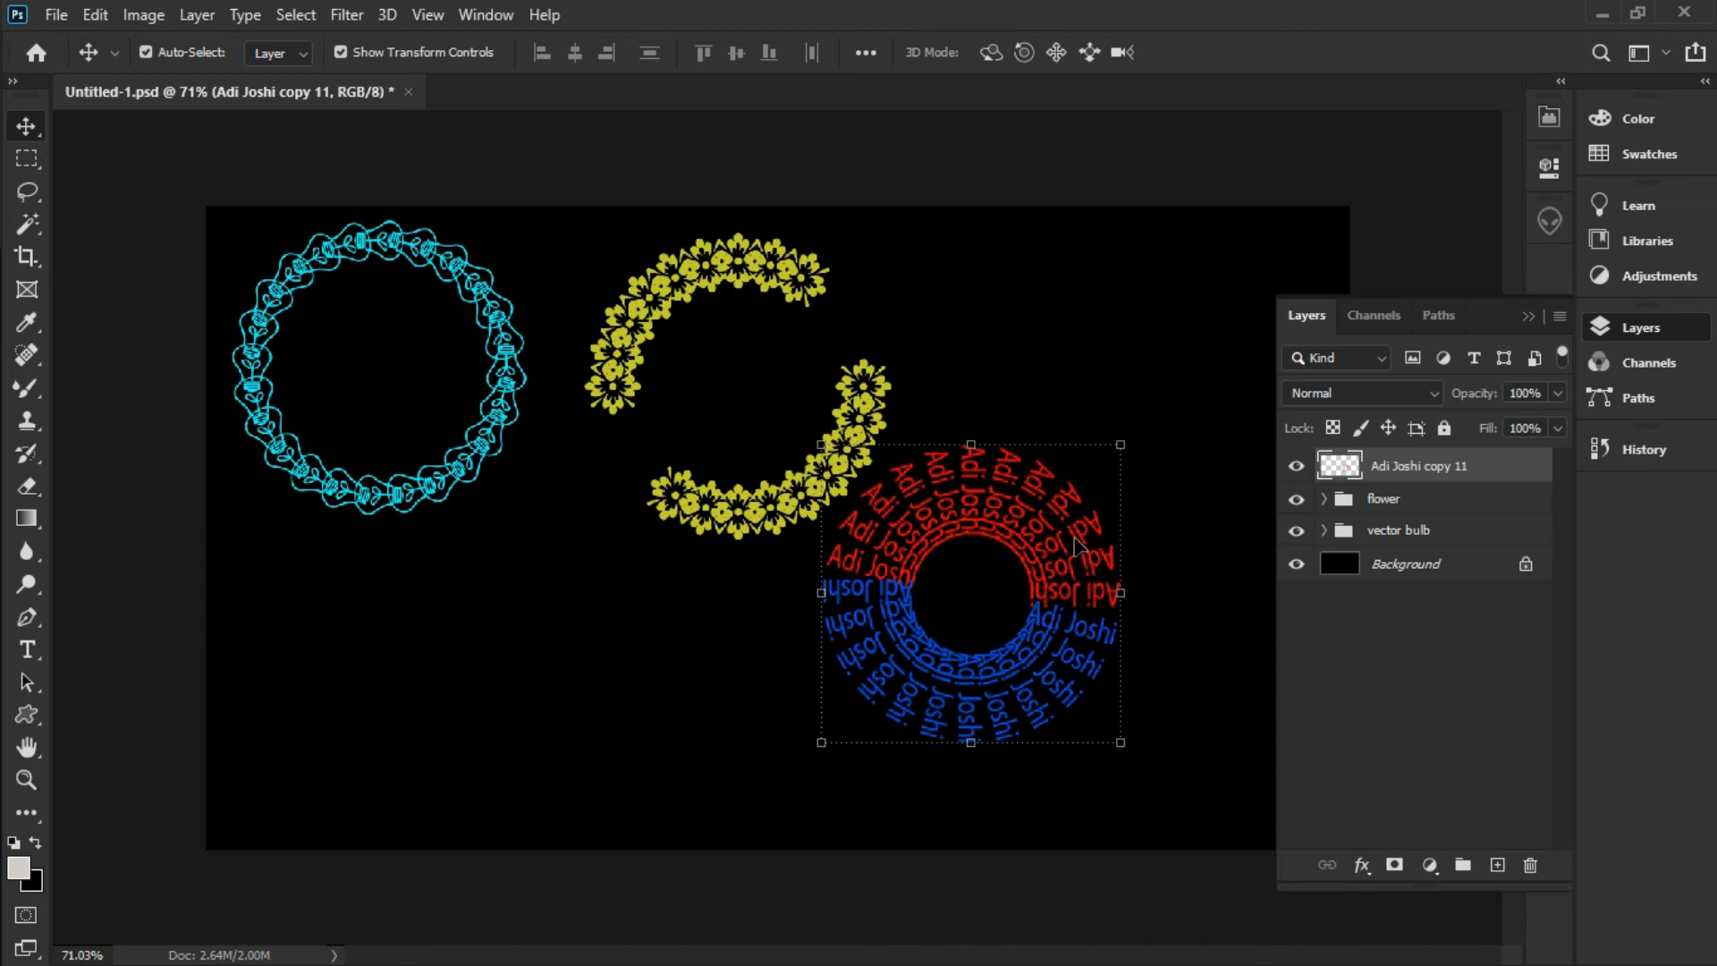
left_click(95, 15)
left_click(287, 562)
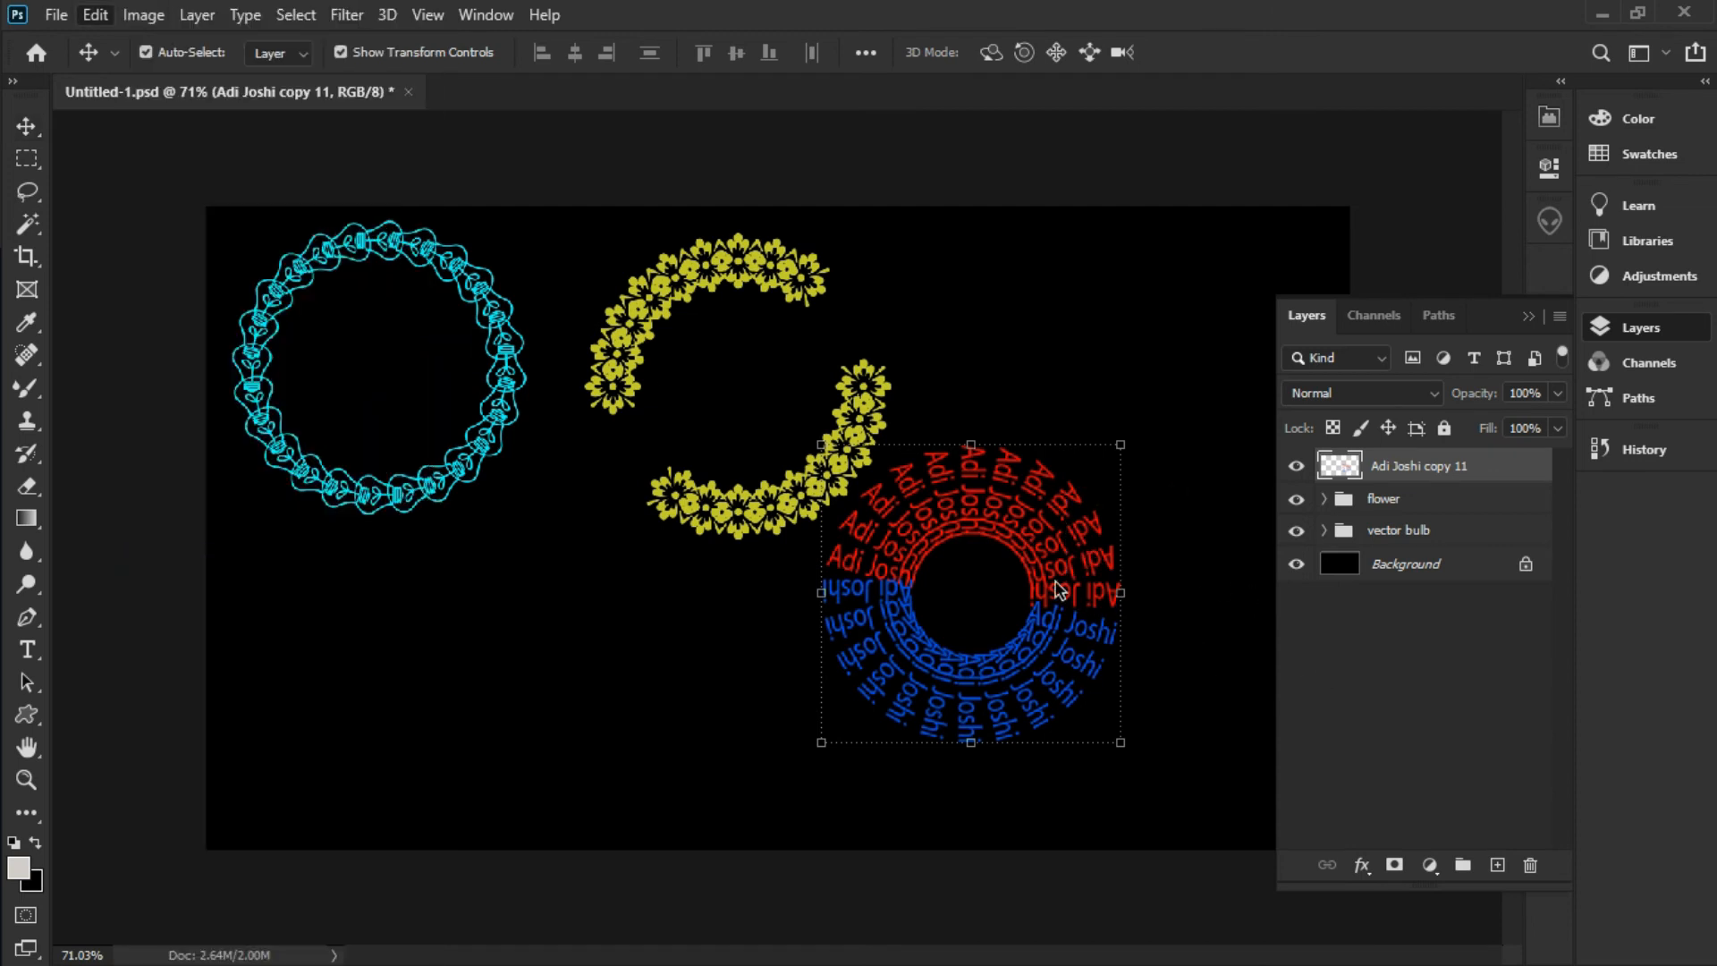
left_click_drag(1086, 519, 1198, 356)
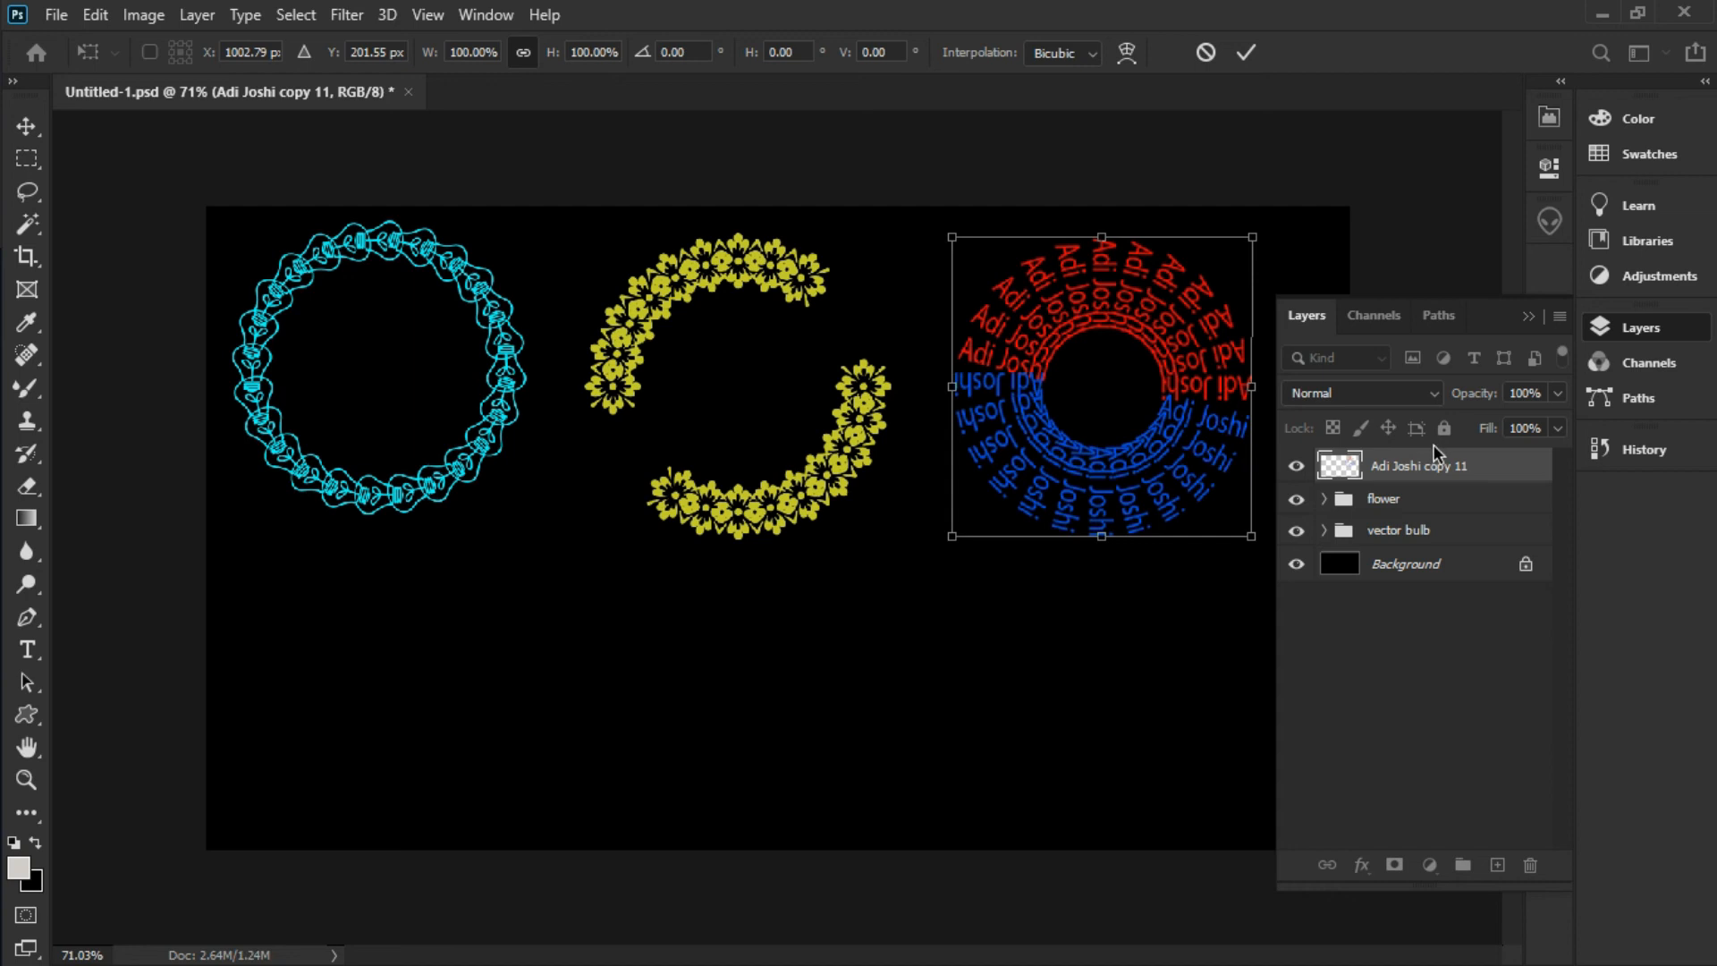
key("Return")
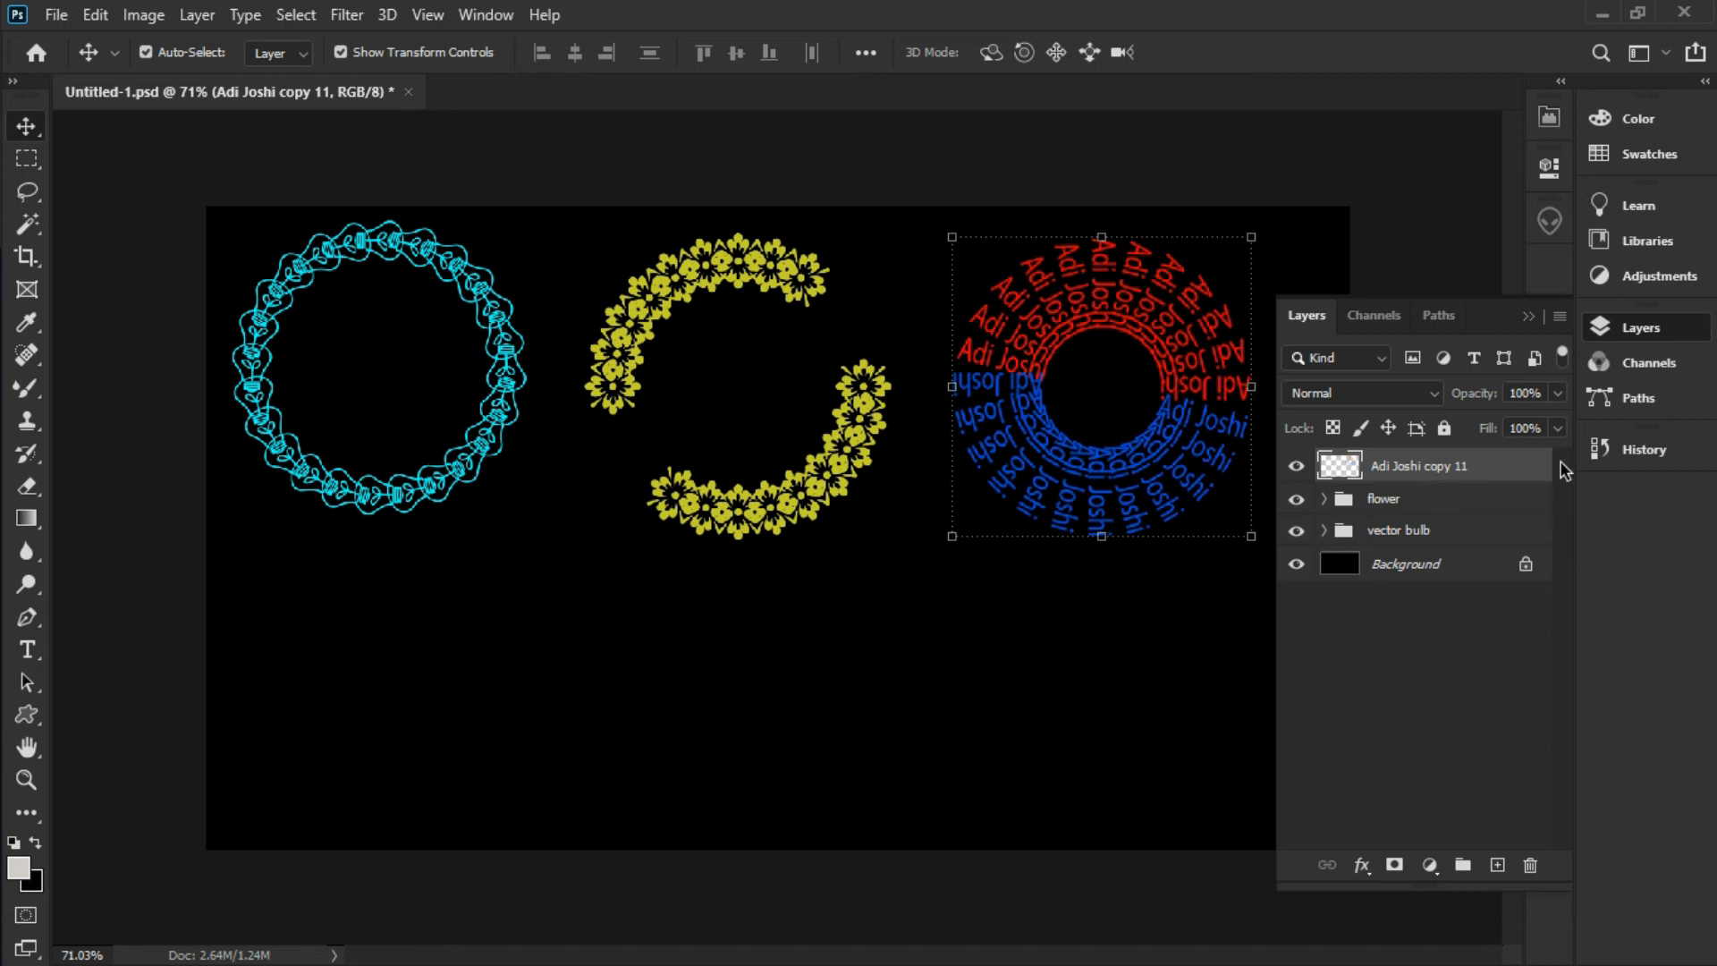
Group the text ring layer and rename the group after the person's name
key("ctrl+g")
key("ctrl")
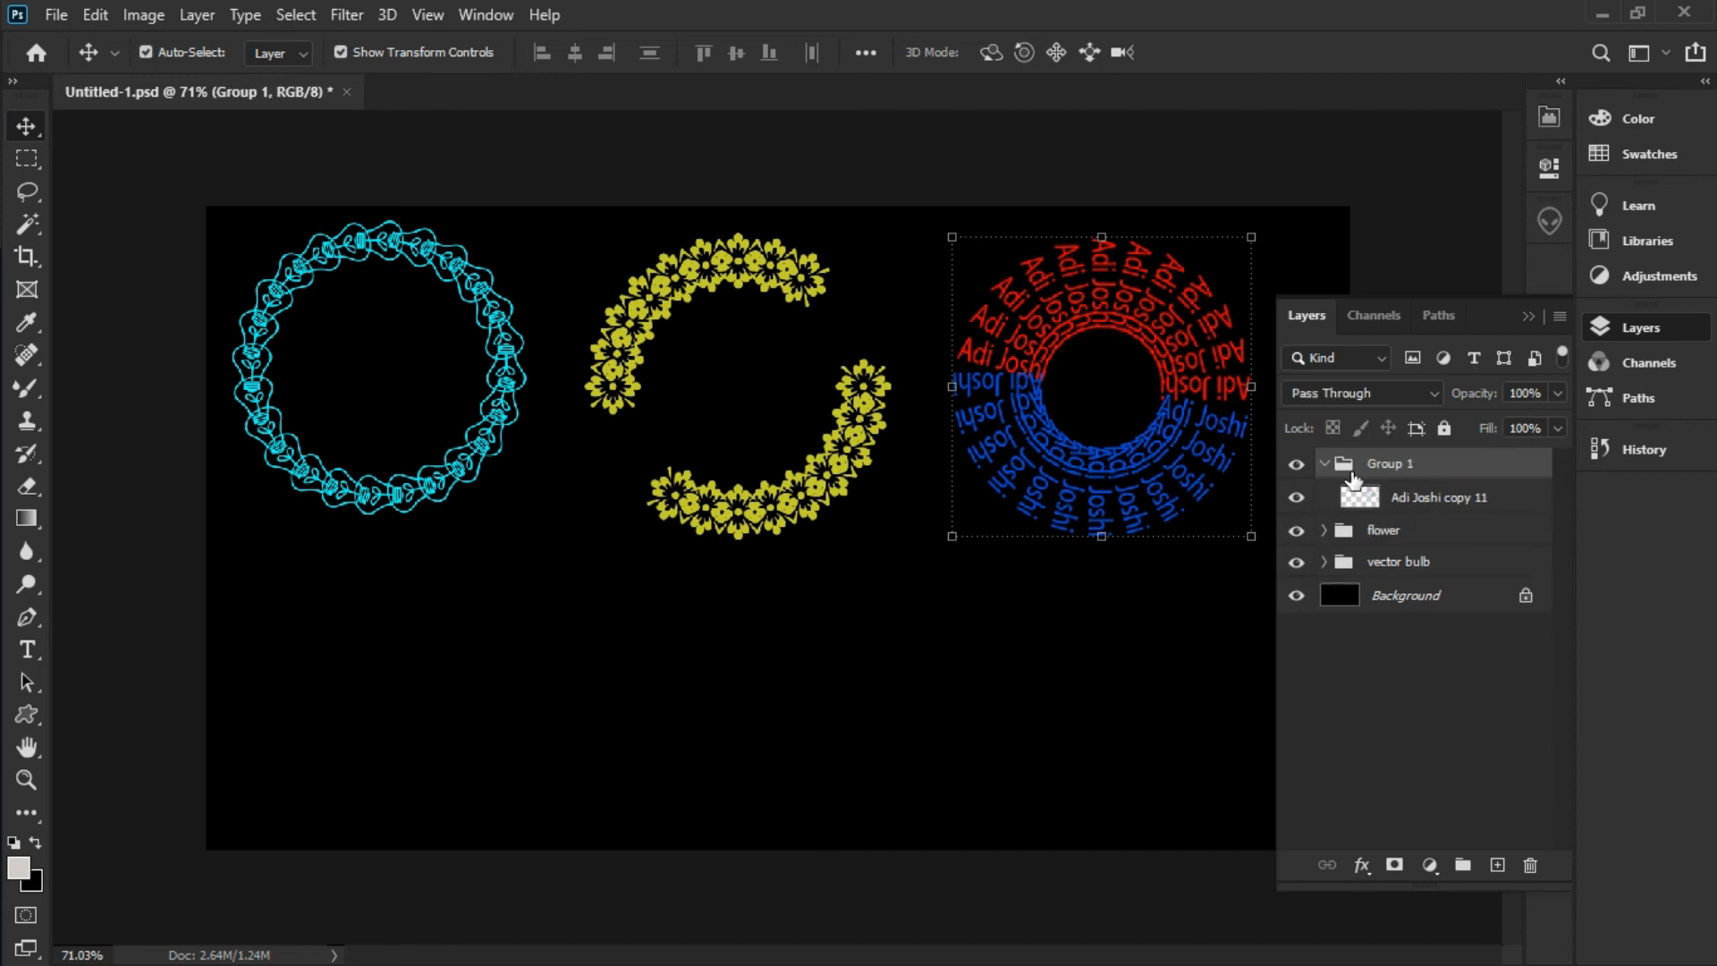
left_click(1324, 462)
double_click(1381, 464)
key("BackSpace")
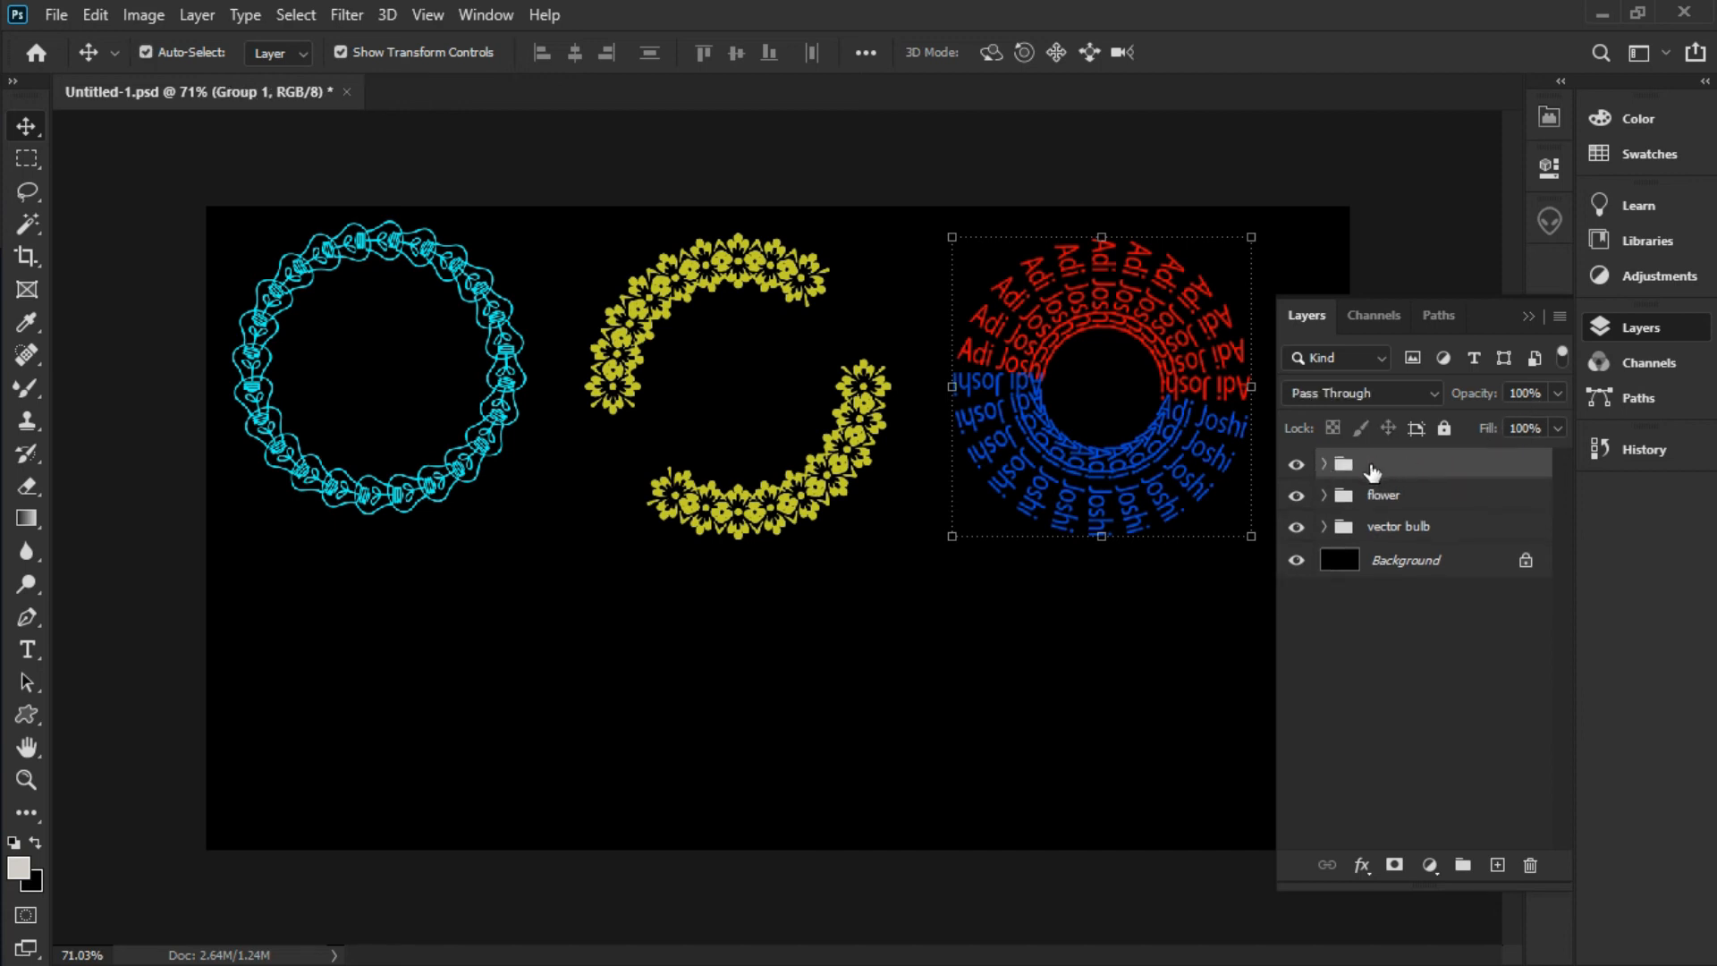
key("Return")
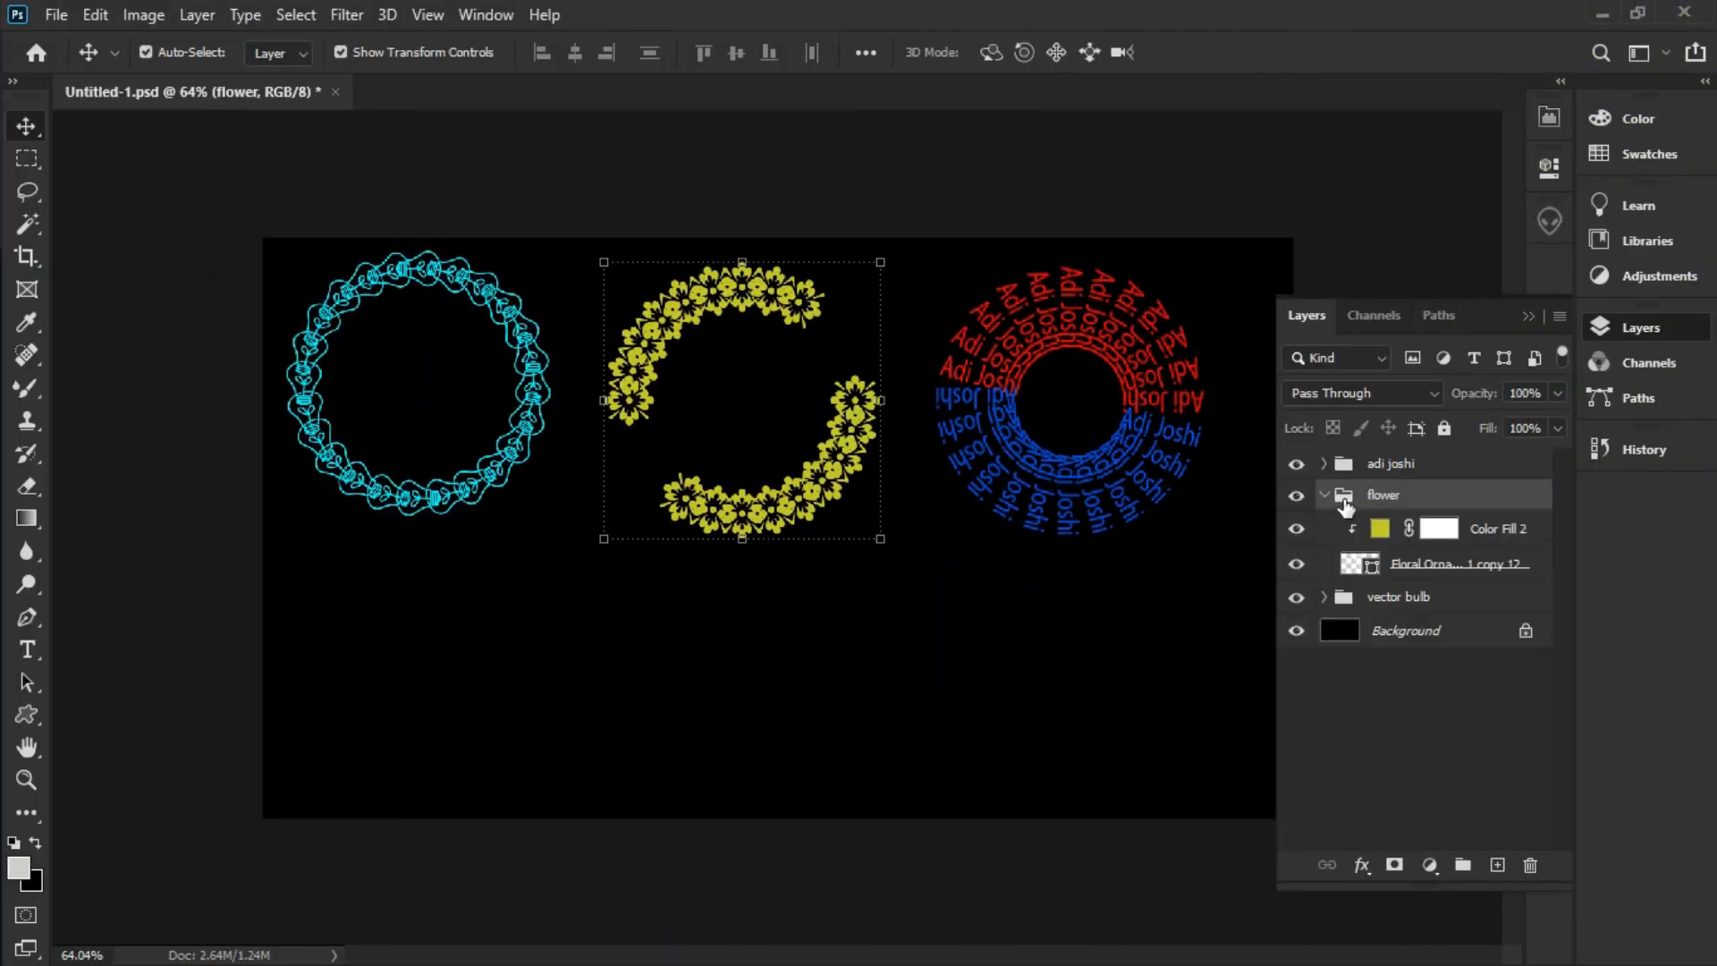
Add a gradient fill to the flowers using the Reds preset Red_05, with stops at 3% and 91%
left_click(1470, 532)
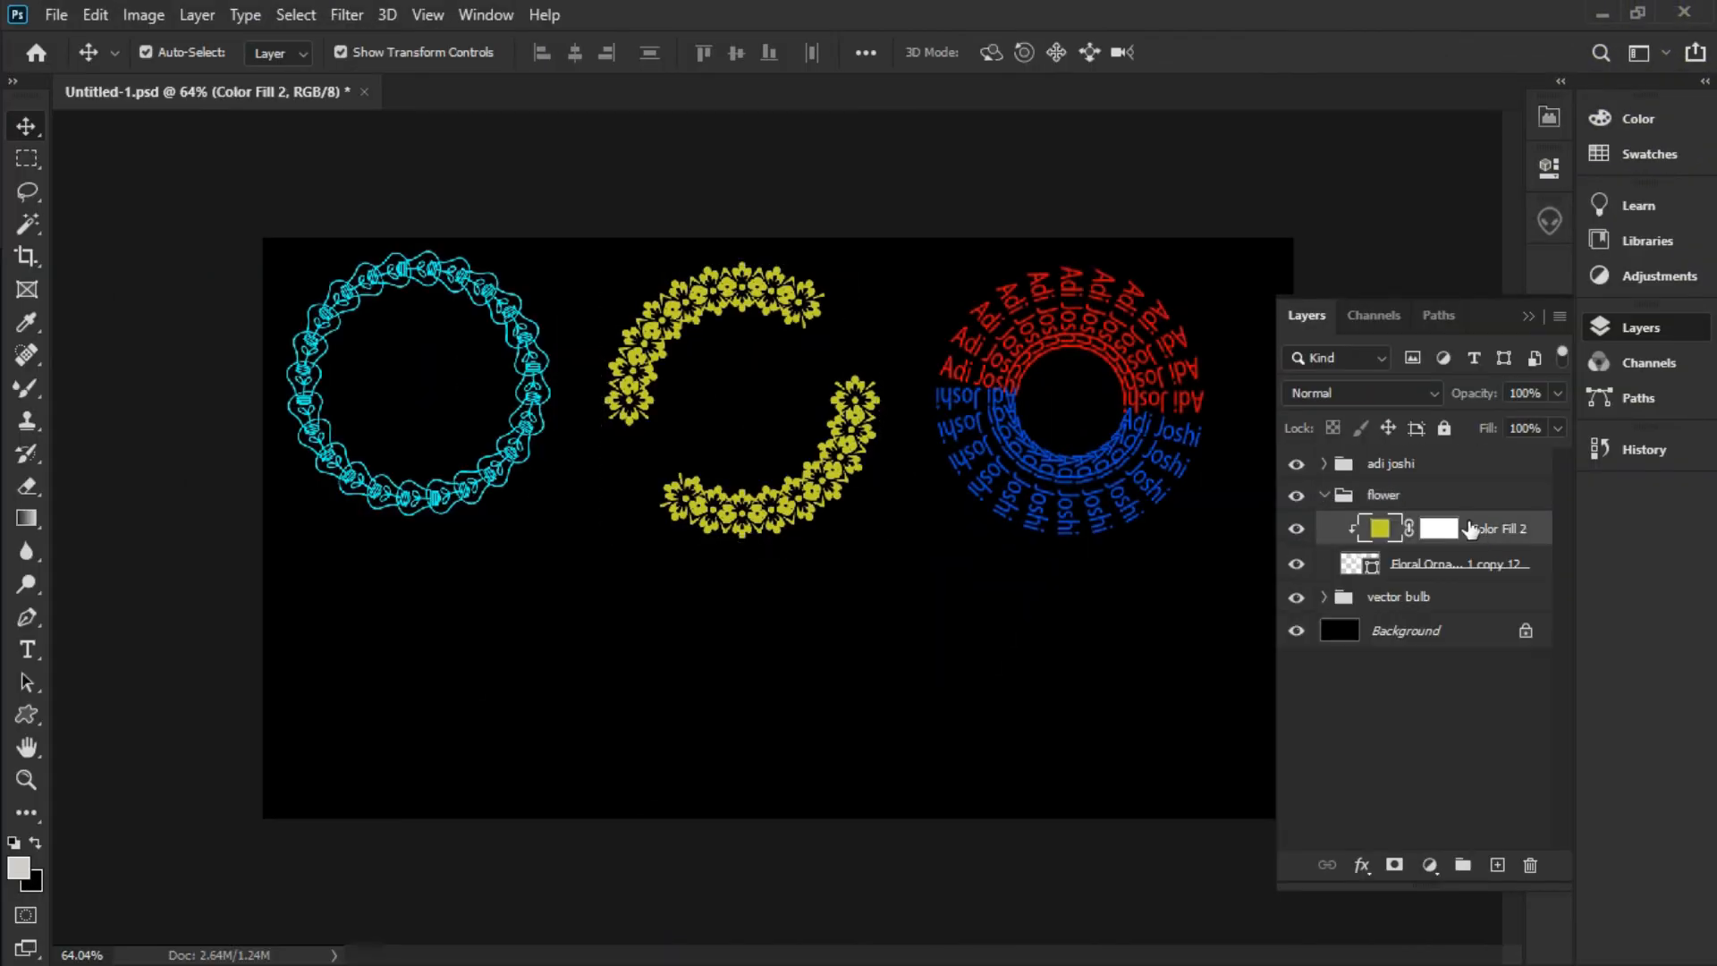
left_click(1430, 865)
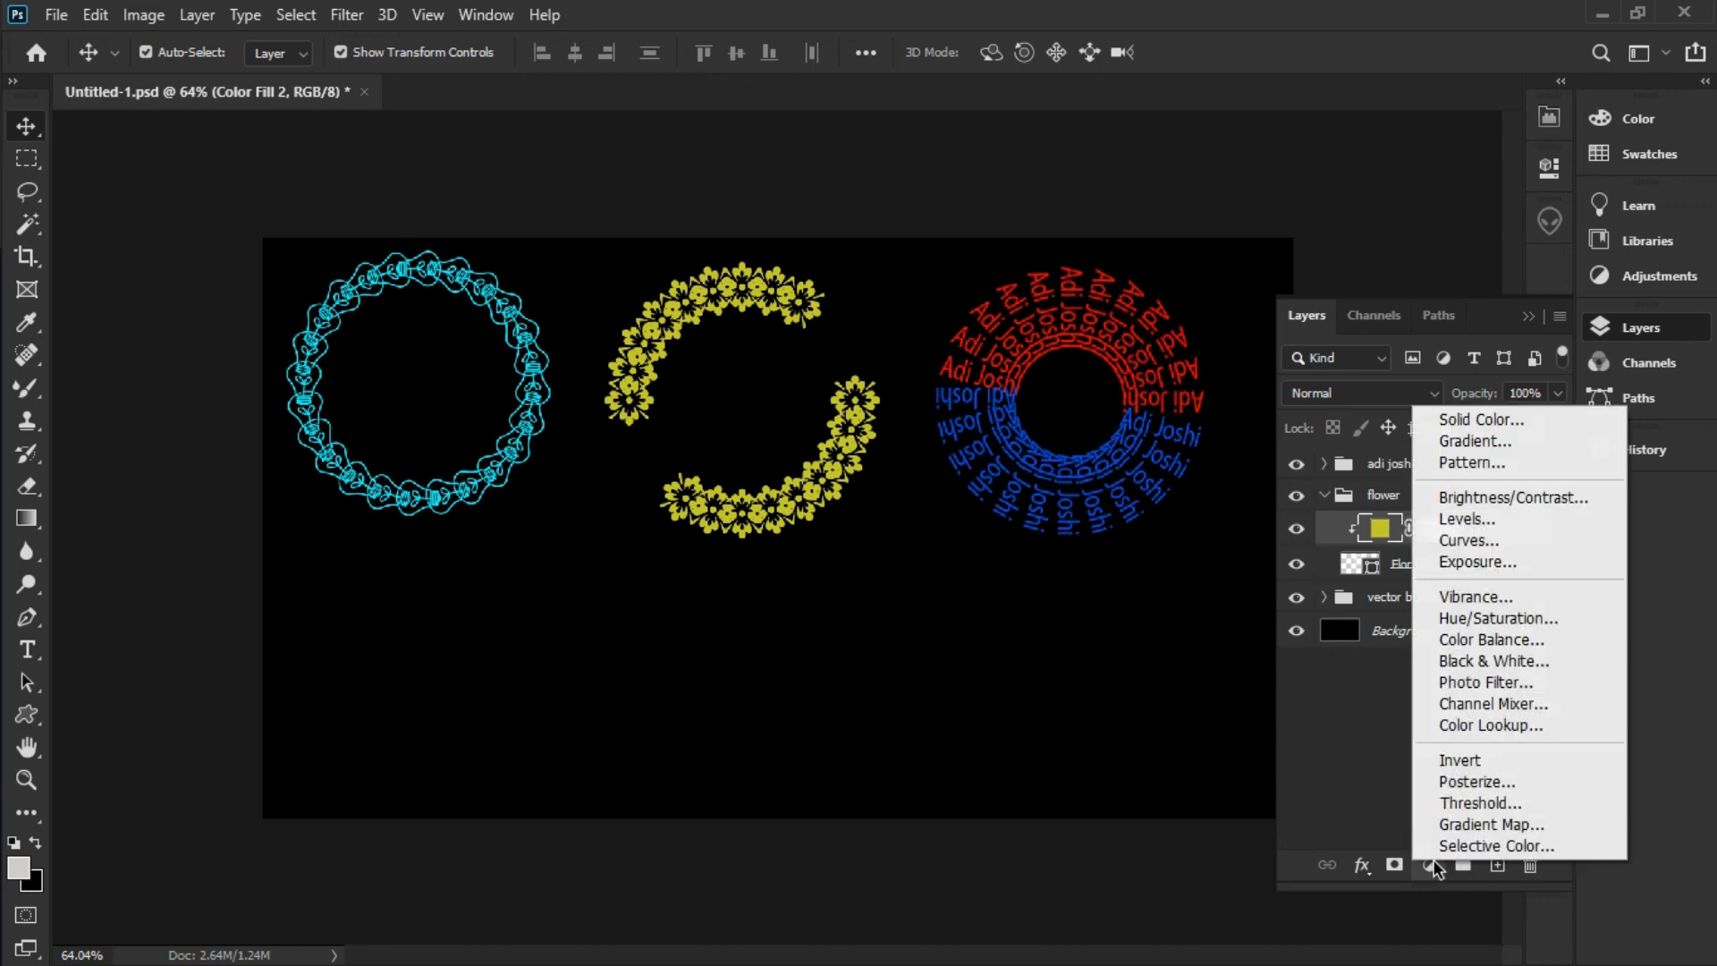
left_click(1473, 440)
left_click(1339, 247)
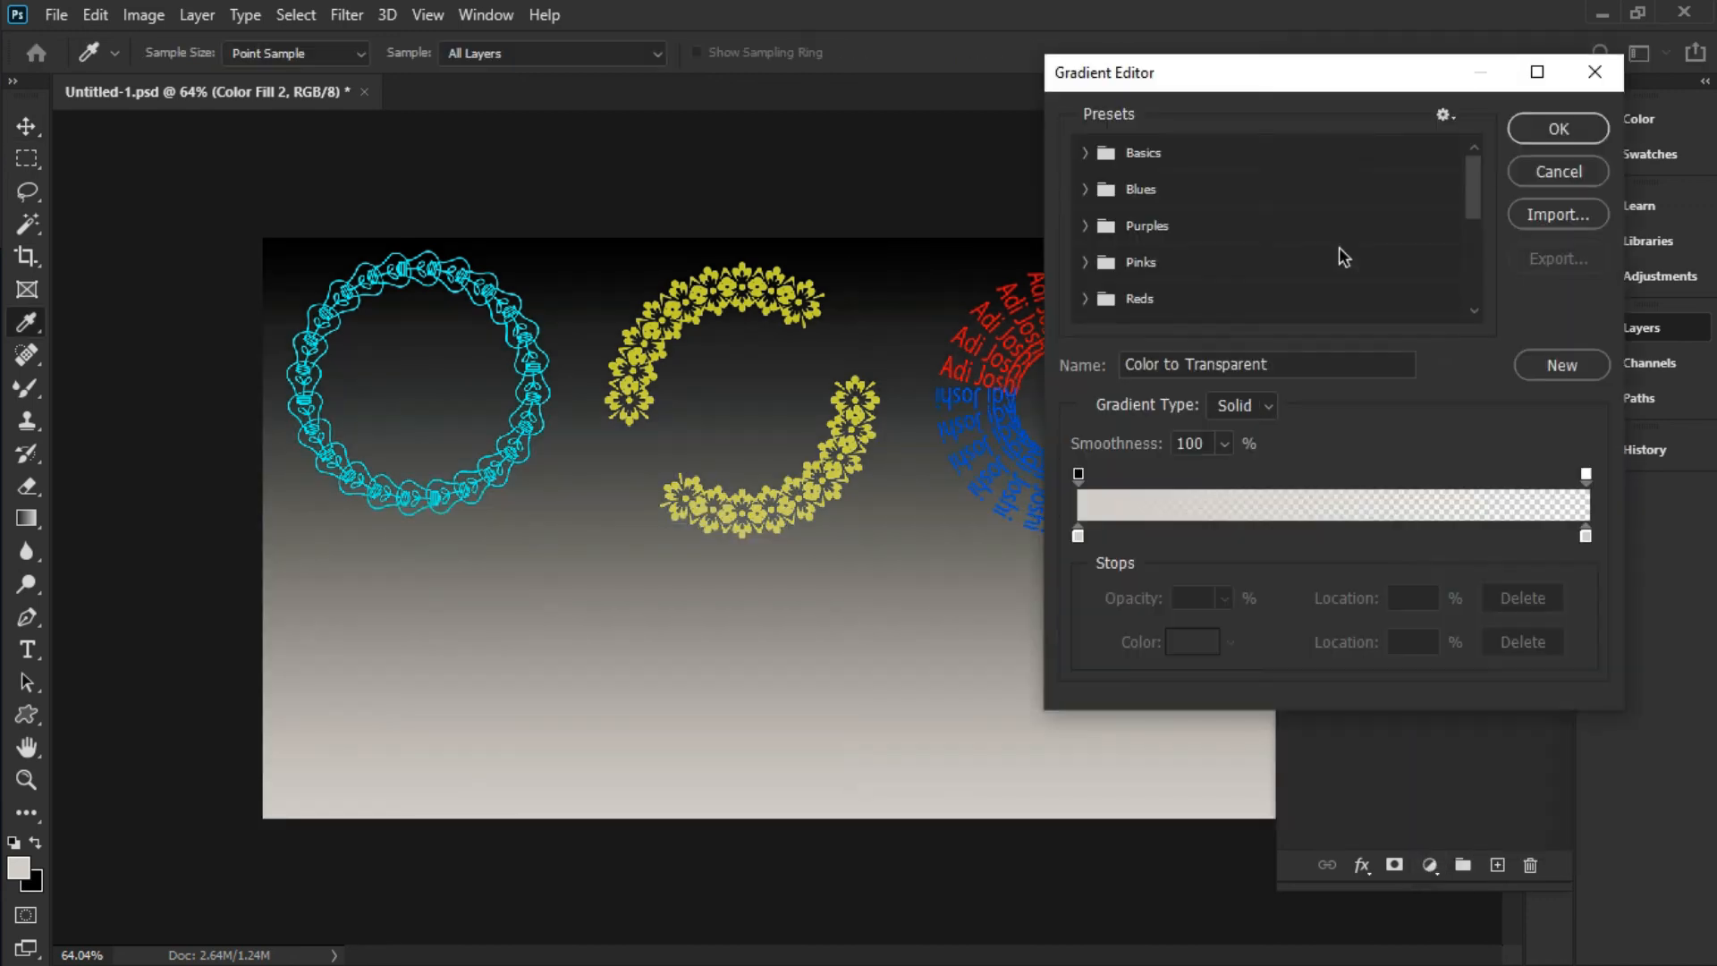
scroll(1153, 249, "down", 2)
left_click(1105, 218)
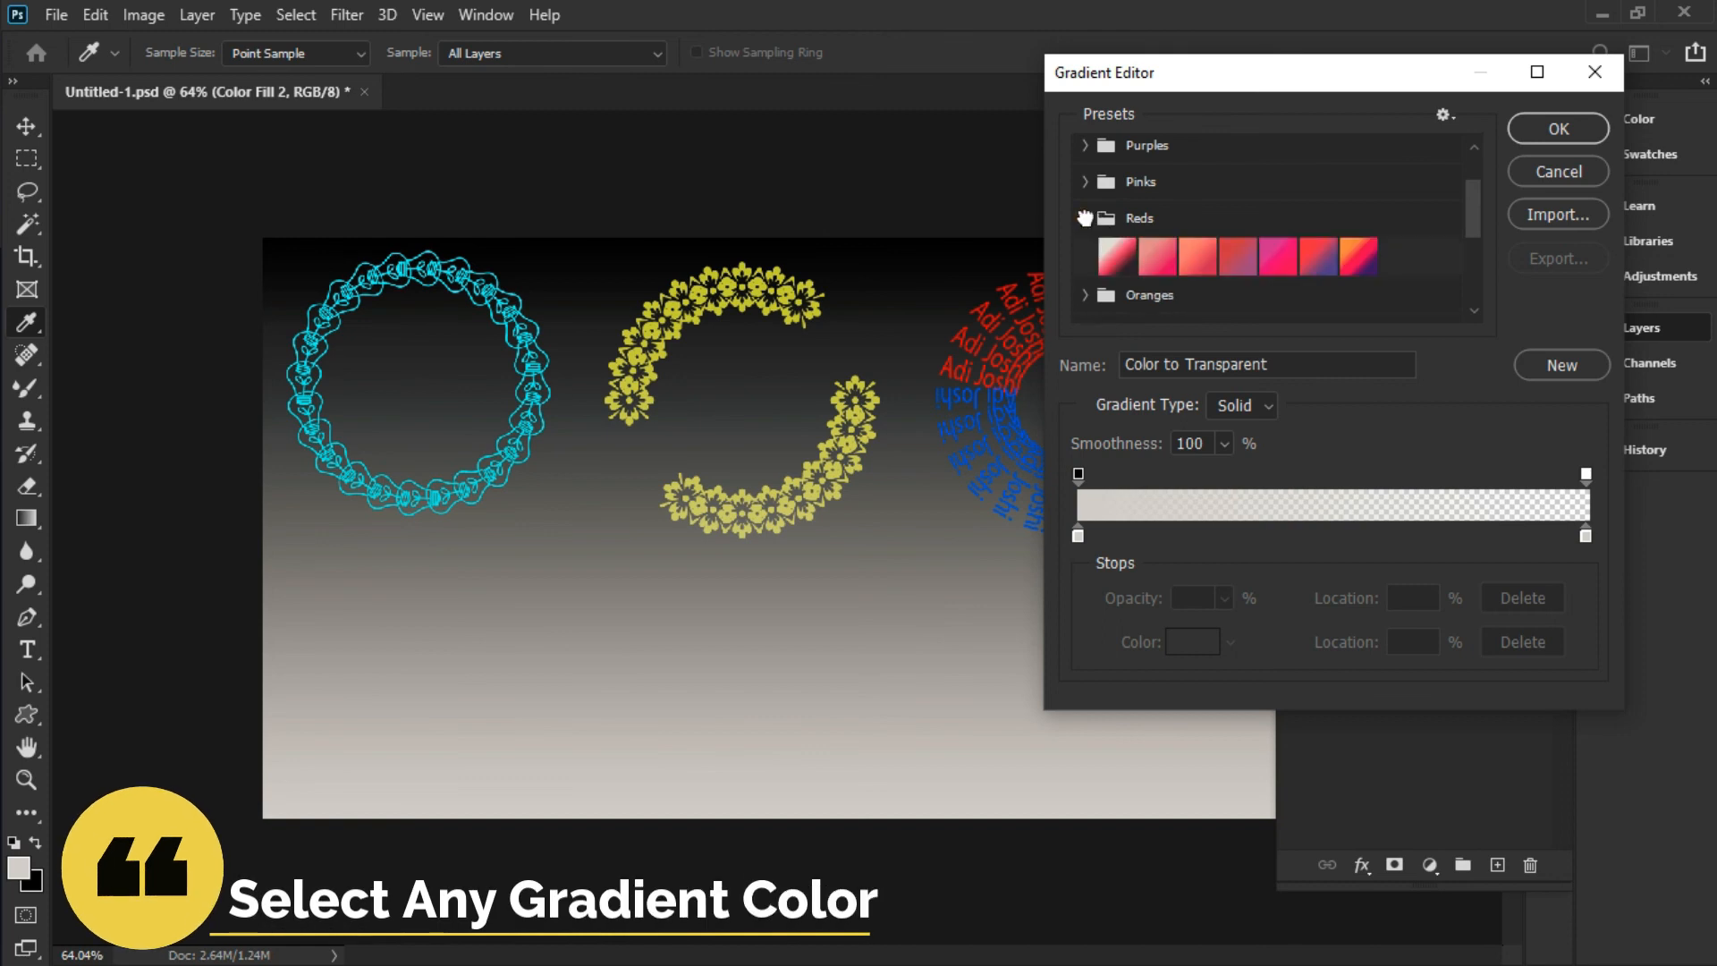
left_click(1278, 259)
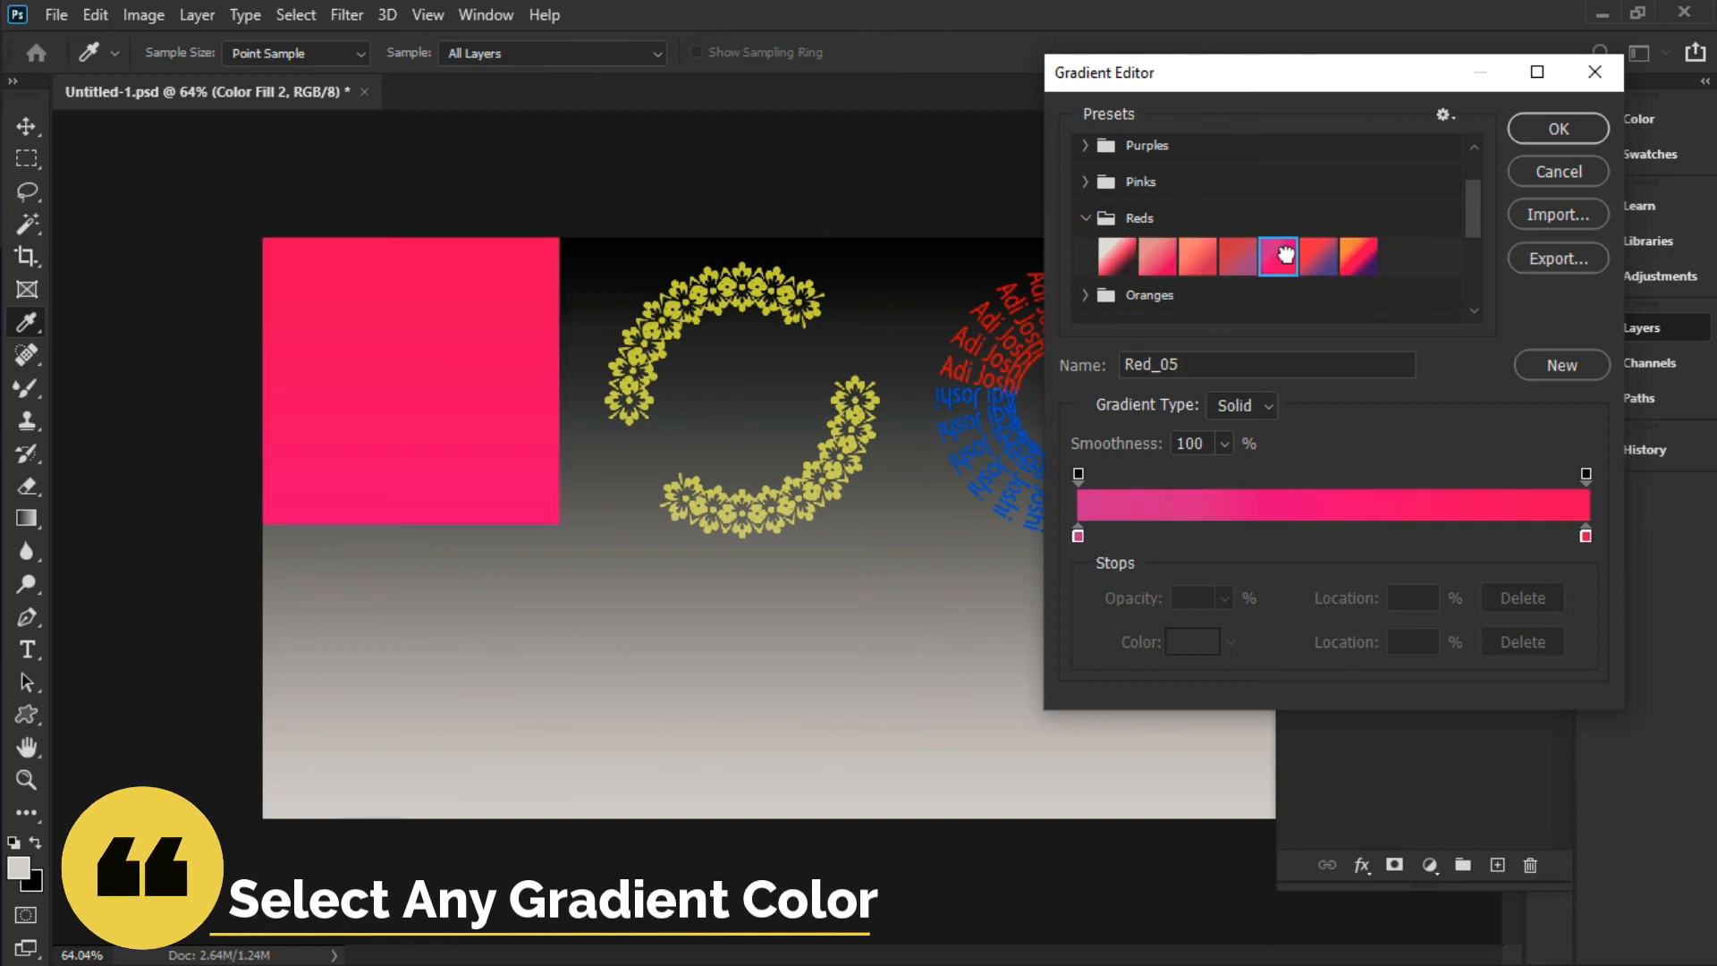
left_click_drag(1077, 536, 1094, 536)
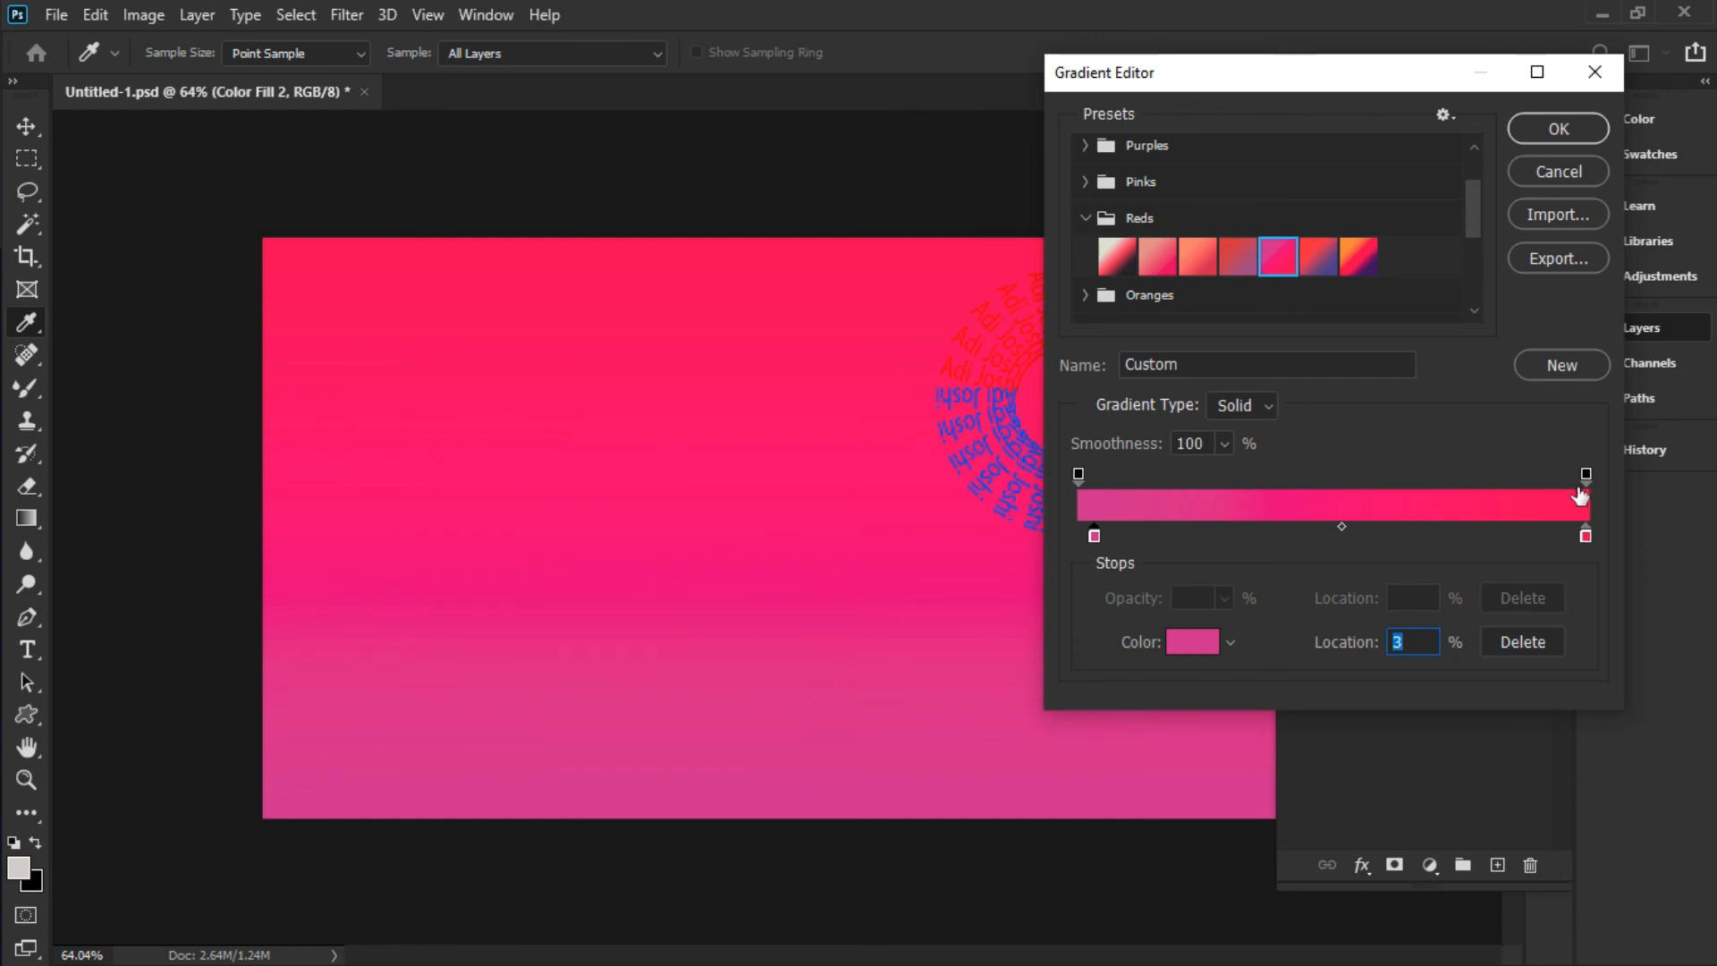
left_click_drag(1585, 474, 1543, 477)
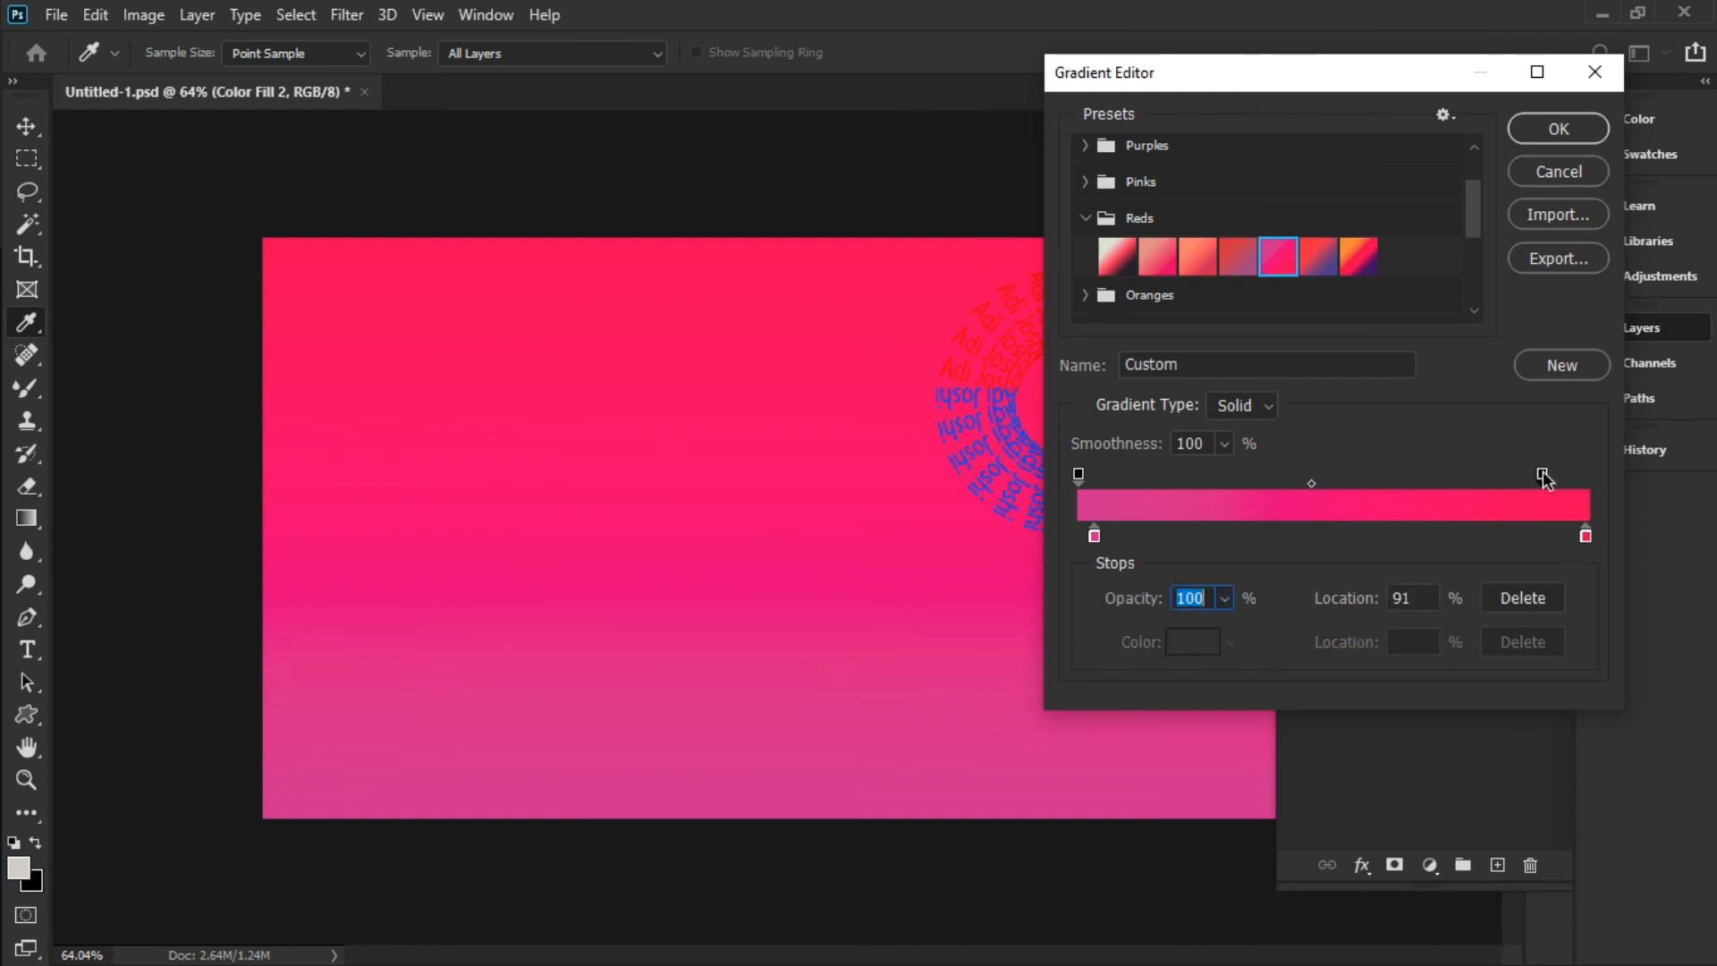
left_click(1564, 132)
Switch the pink gradient fill to Radial style and confirm it
left_click(1299, 323)
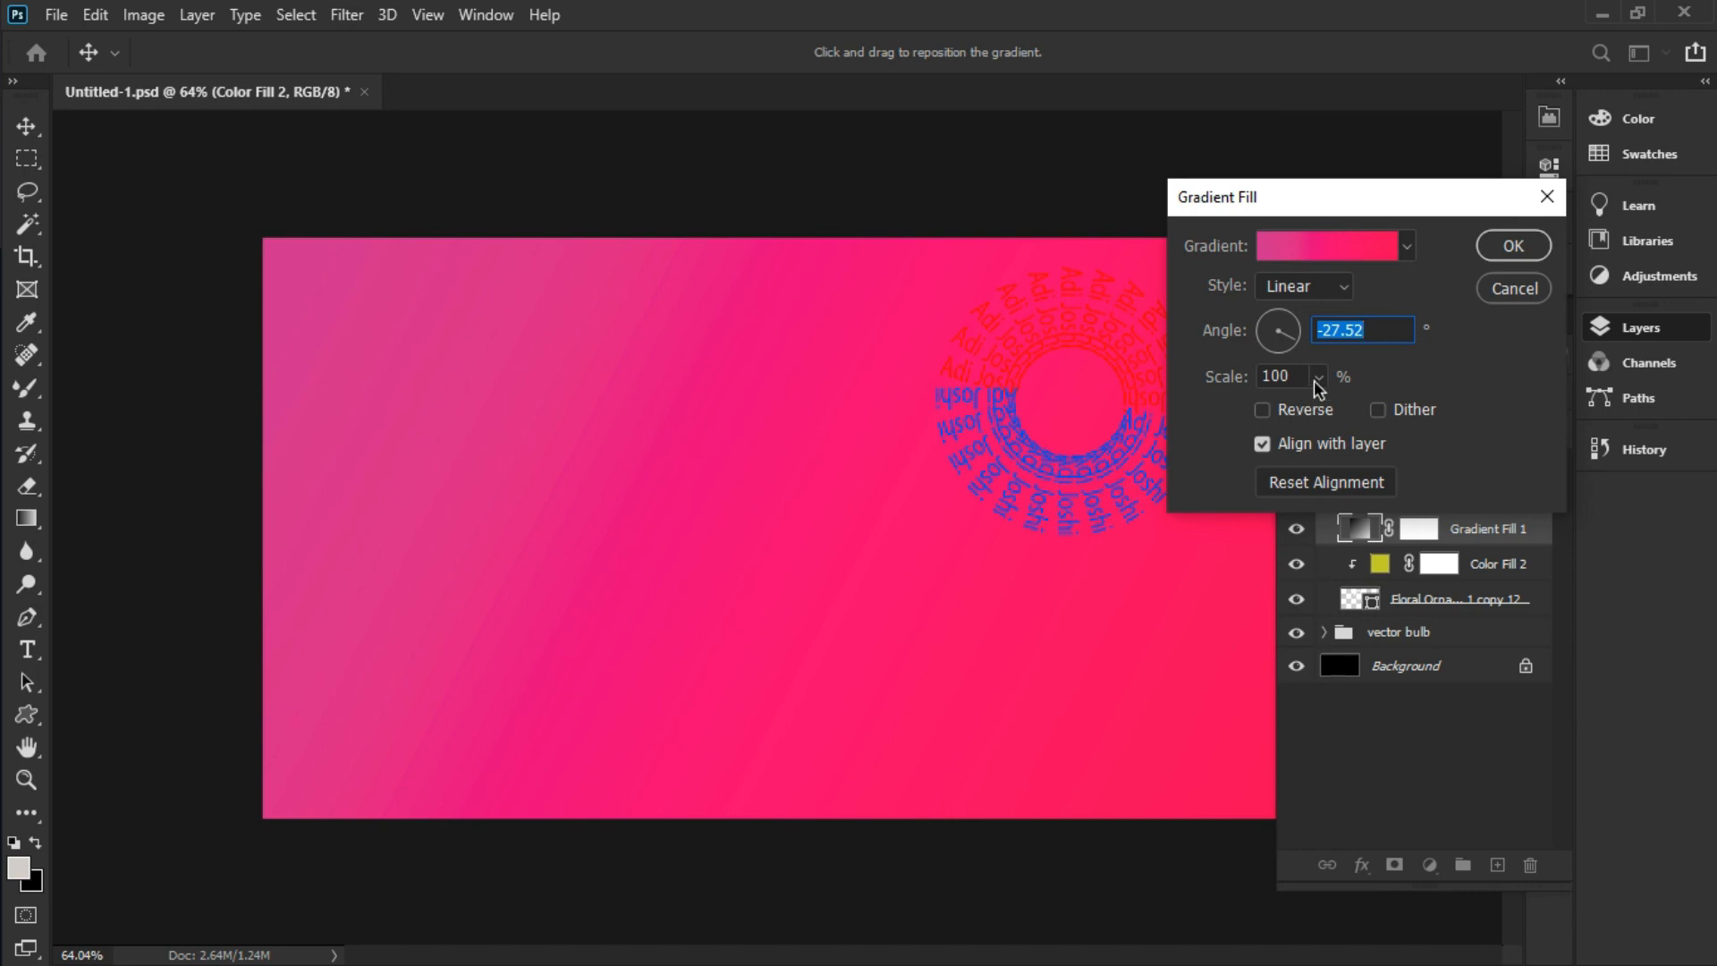
left_click(1322, 305)
left_click(1292, 332)
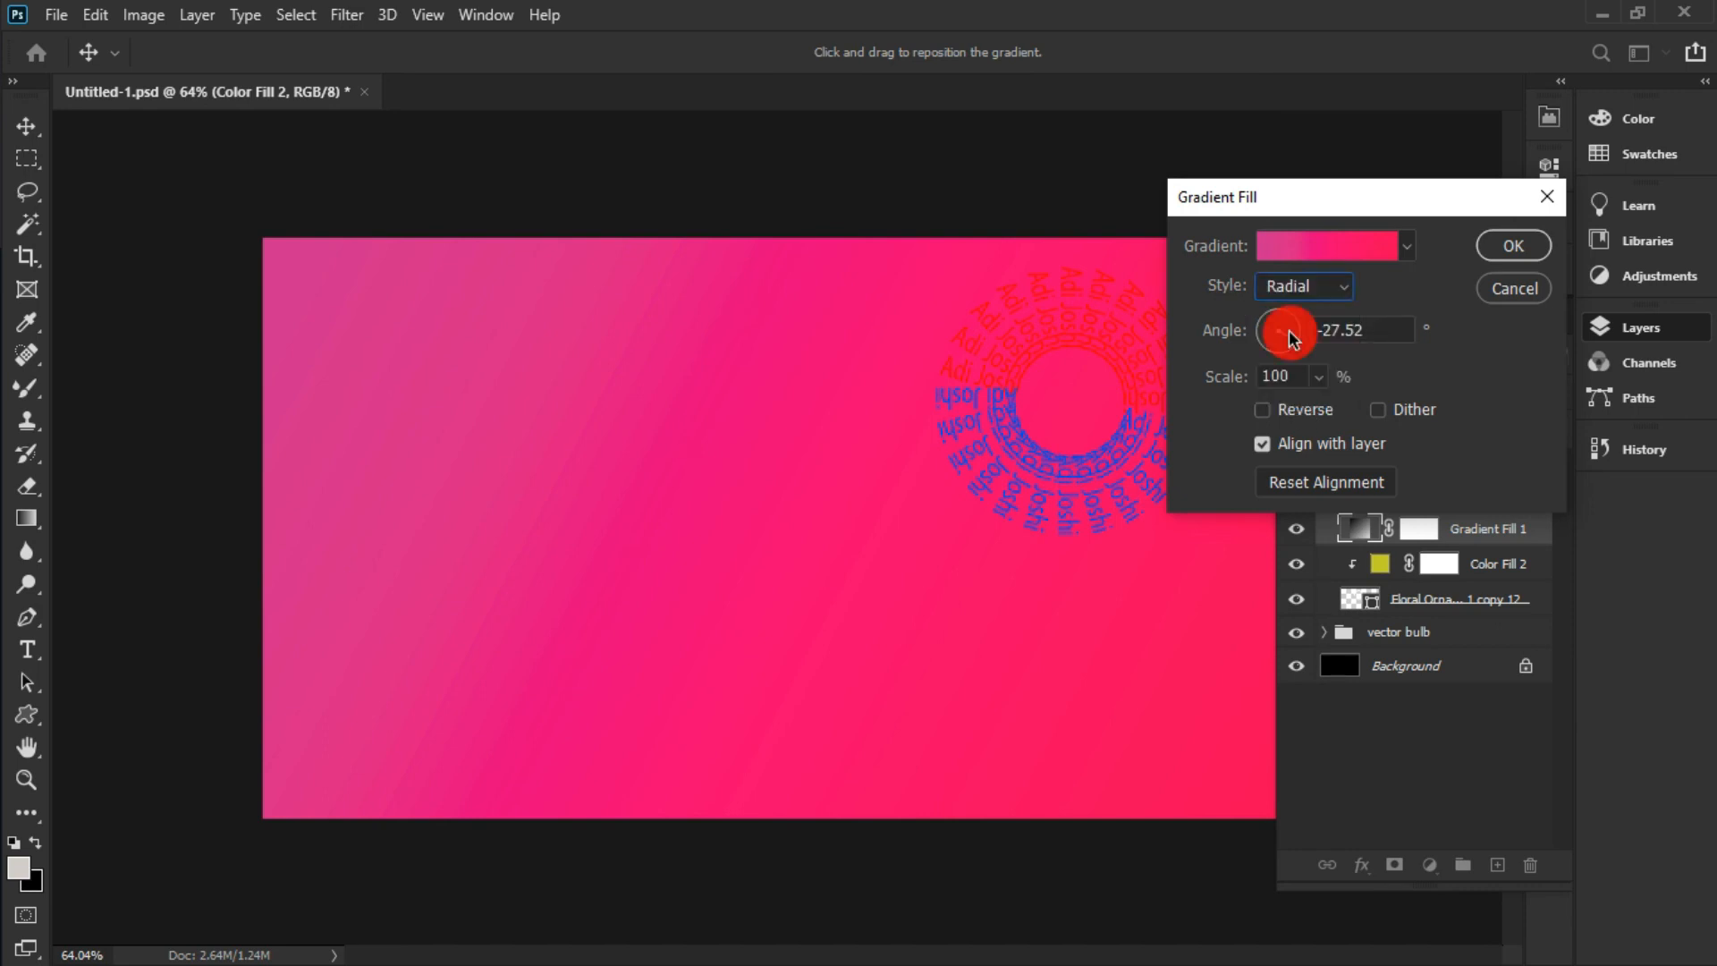
left_click(1513, 245)
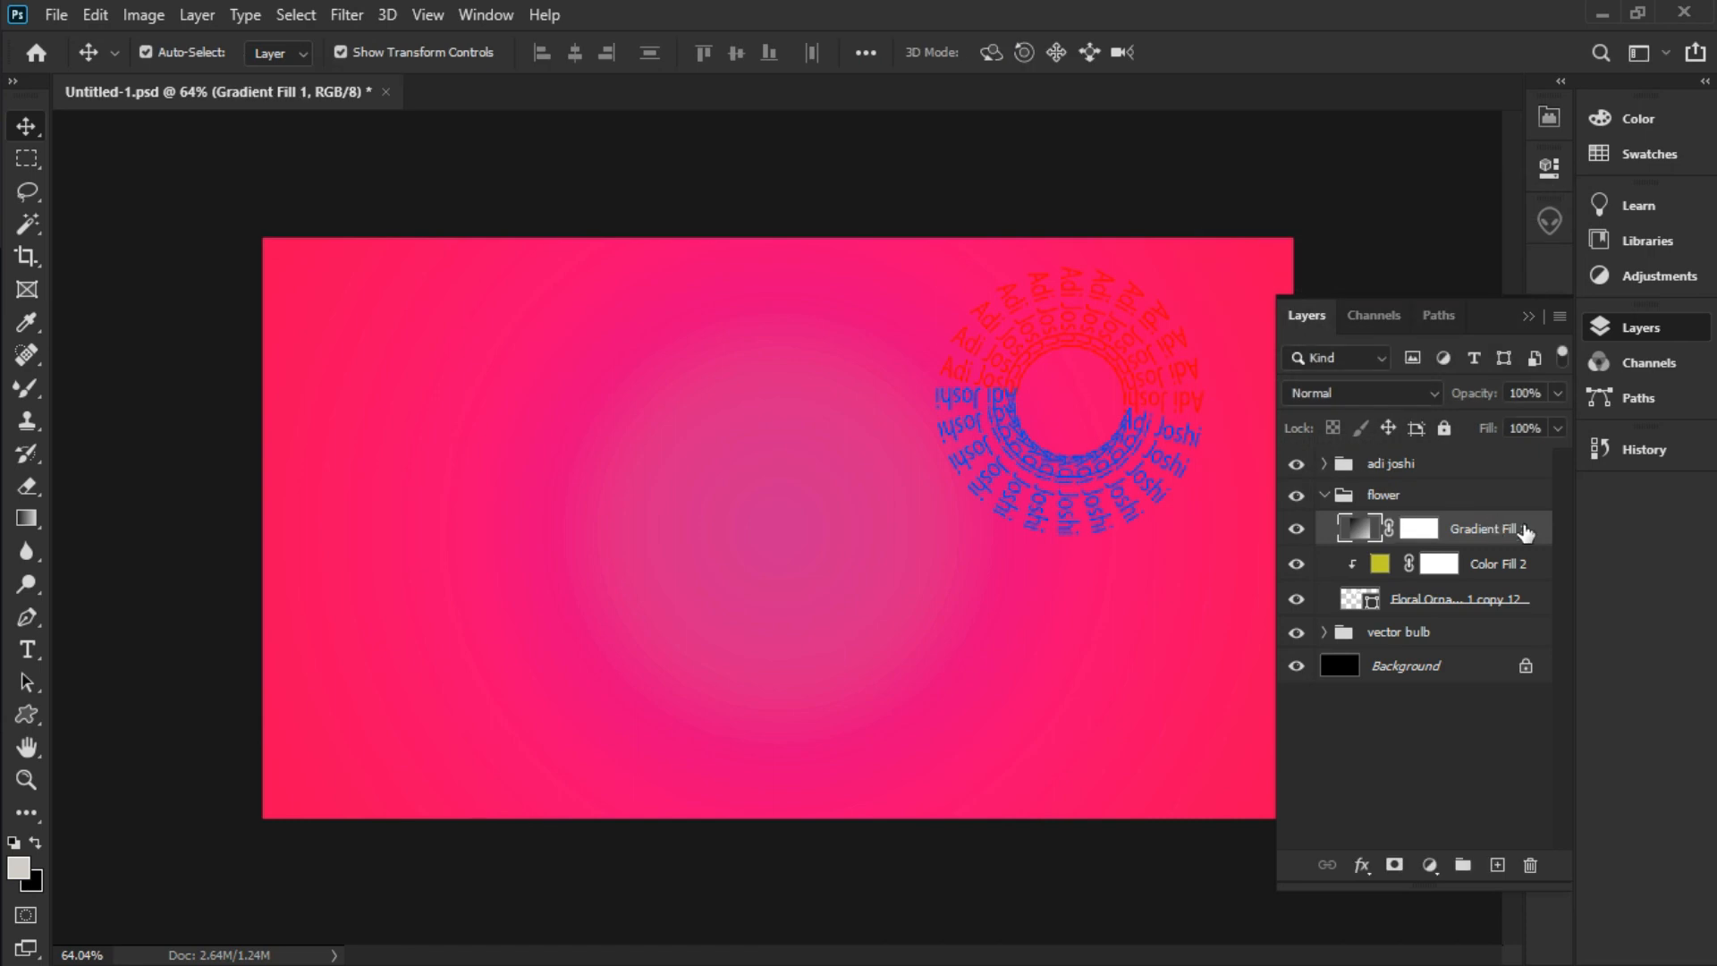
Clip Gradient Fill 1 to the flower layer, check the result, and collapse the flower group
right_click(1523, 529)
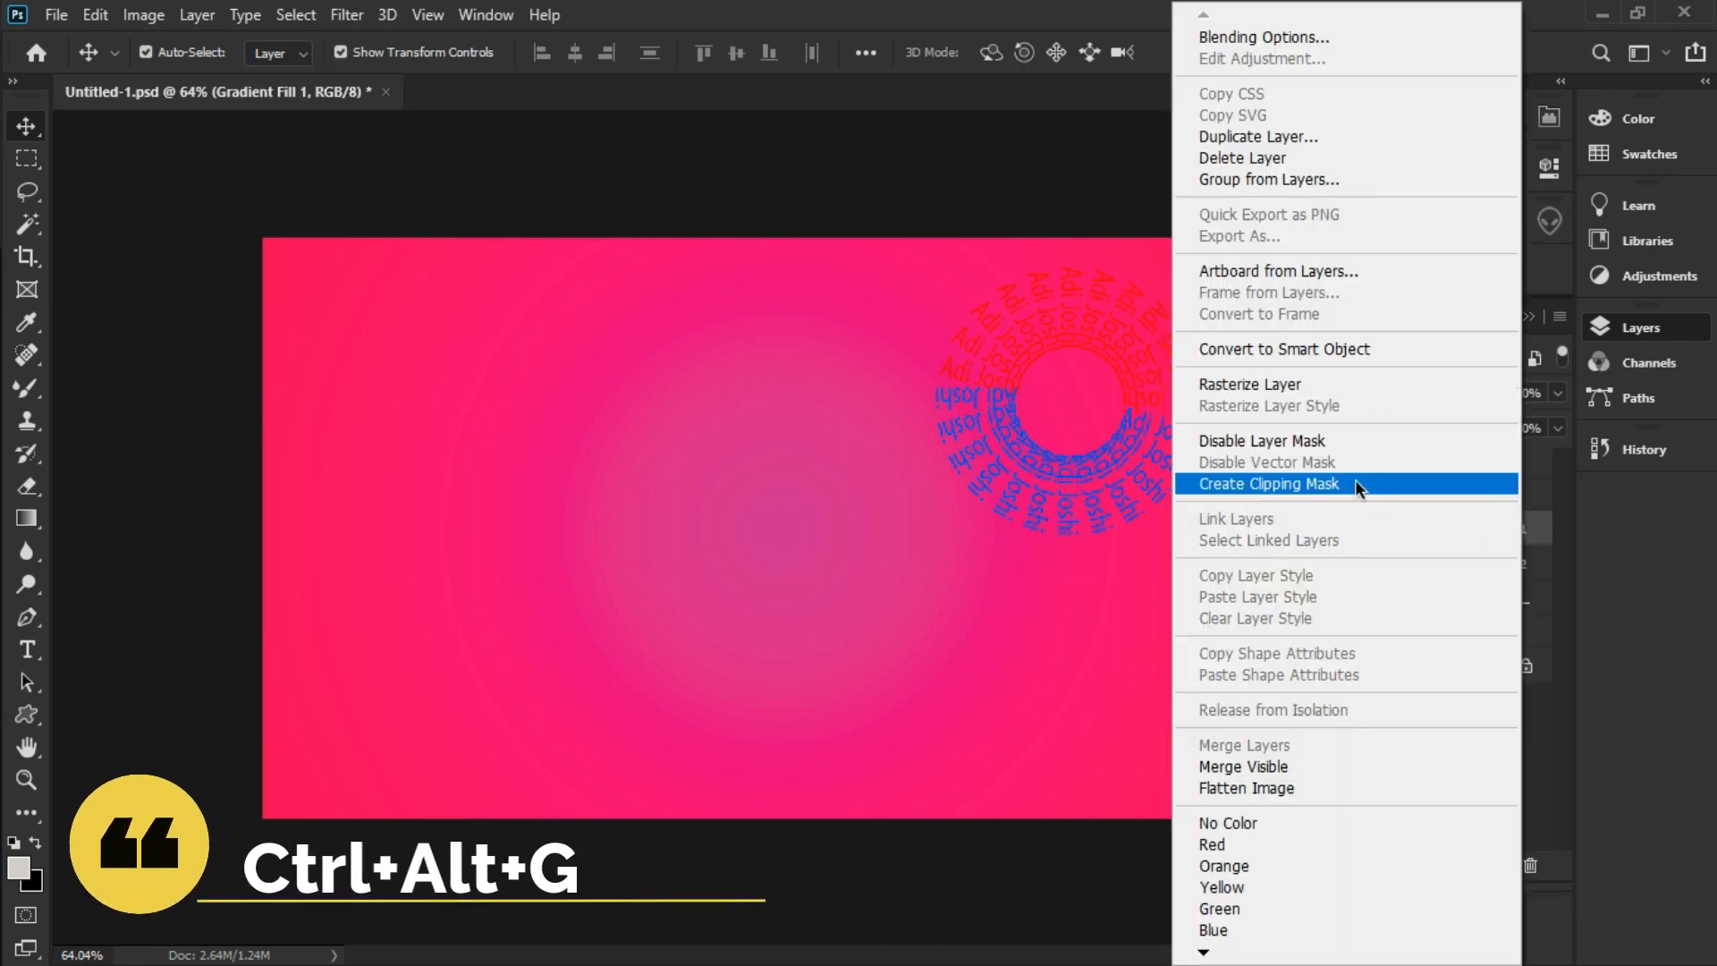
left_click(1325, 485)
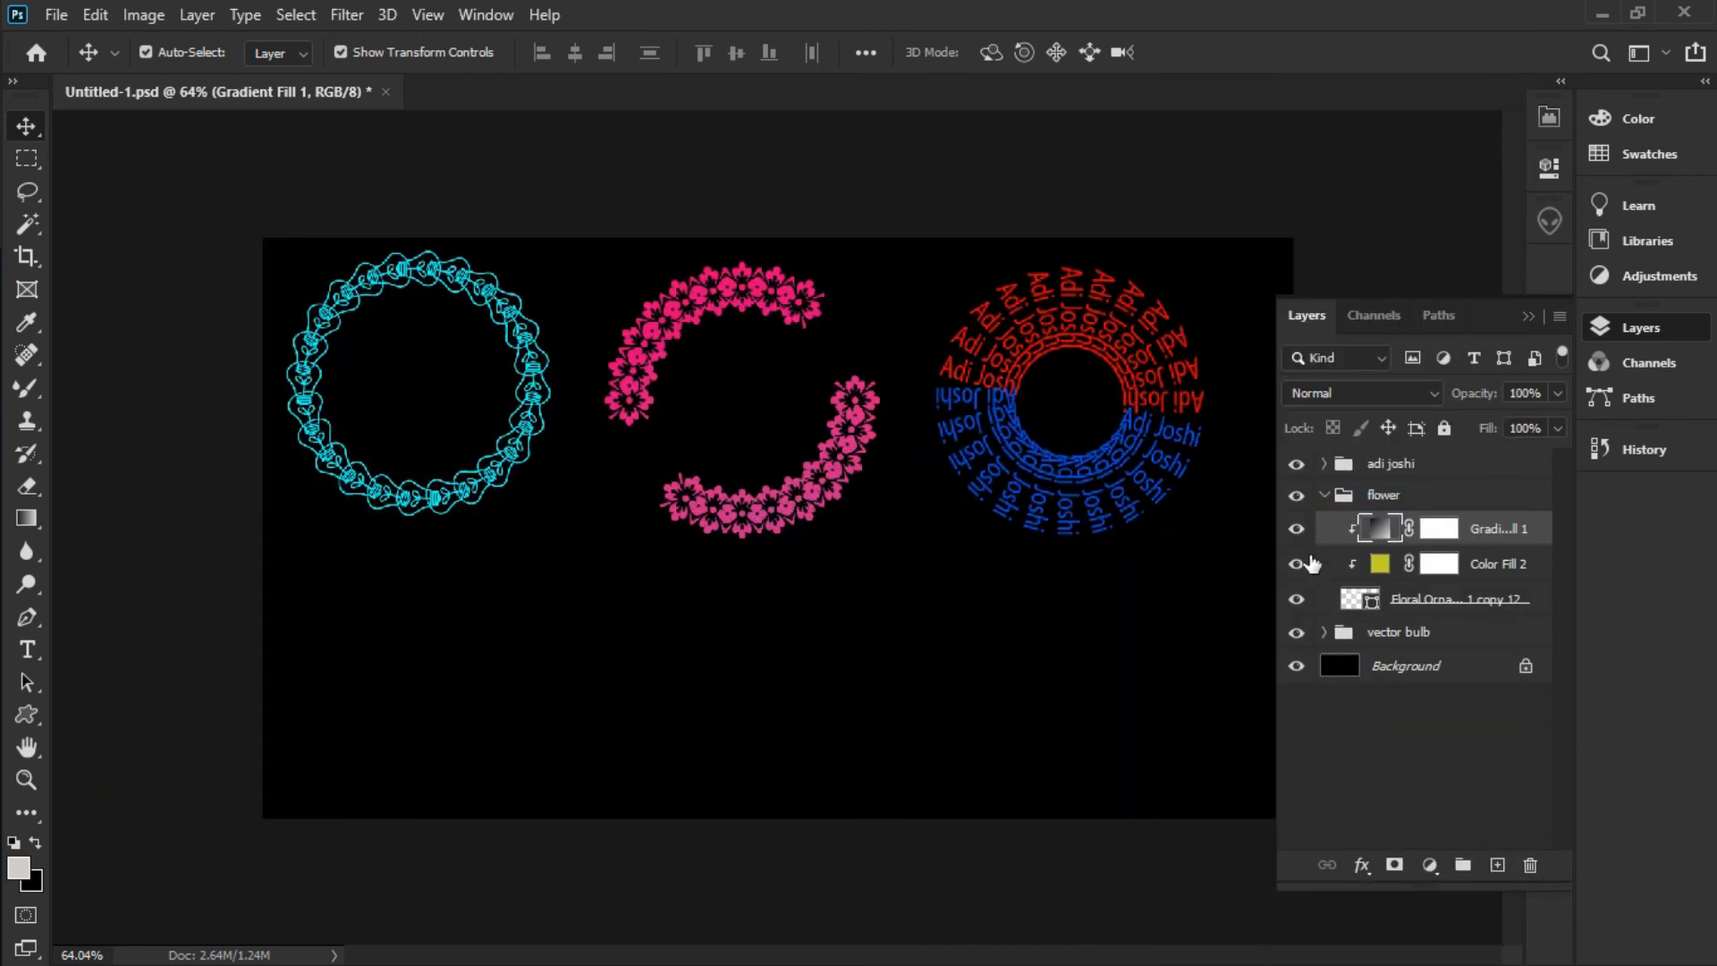
left_click(1296, 528)
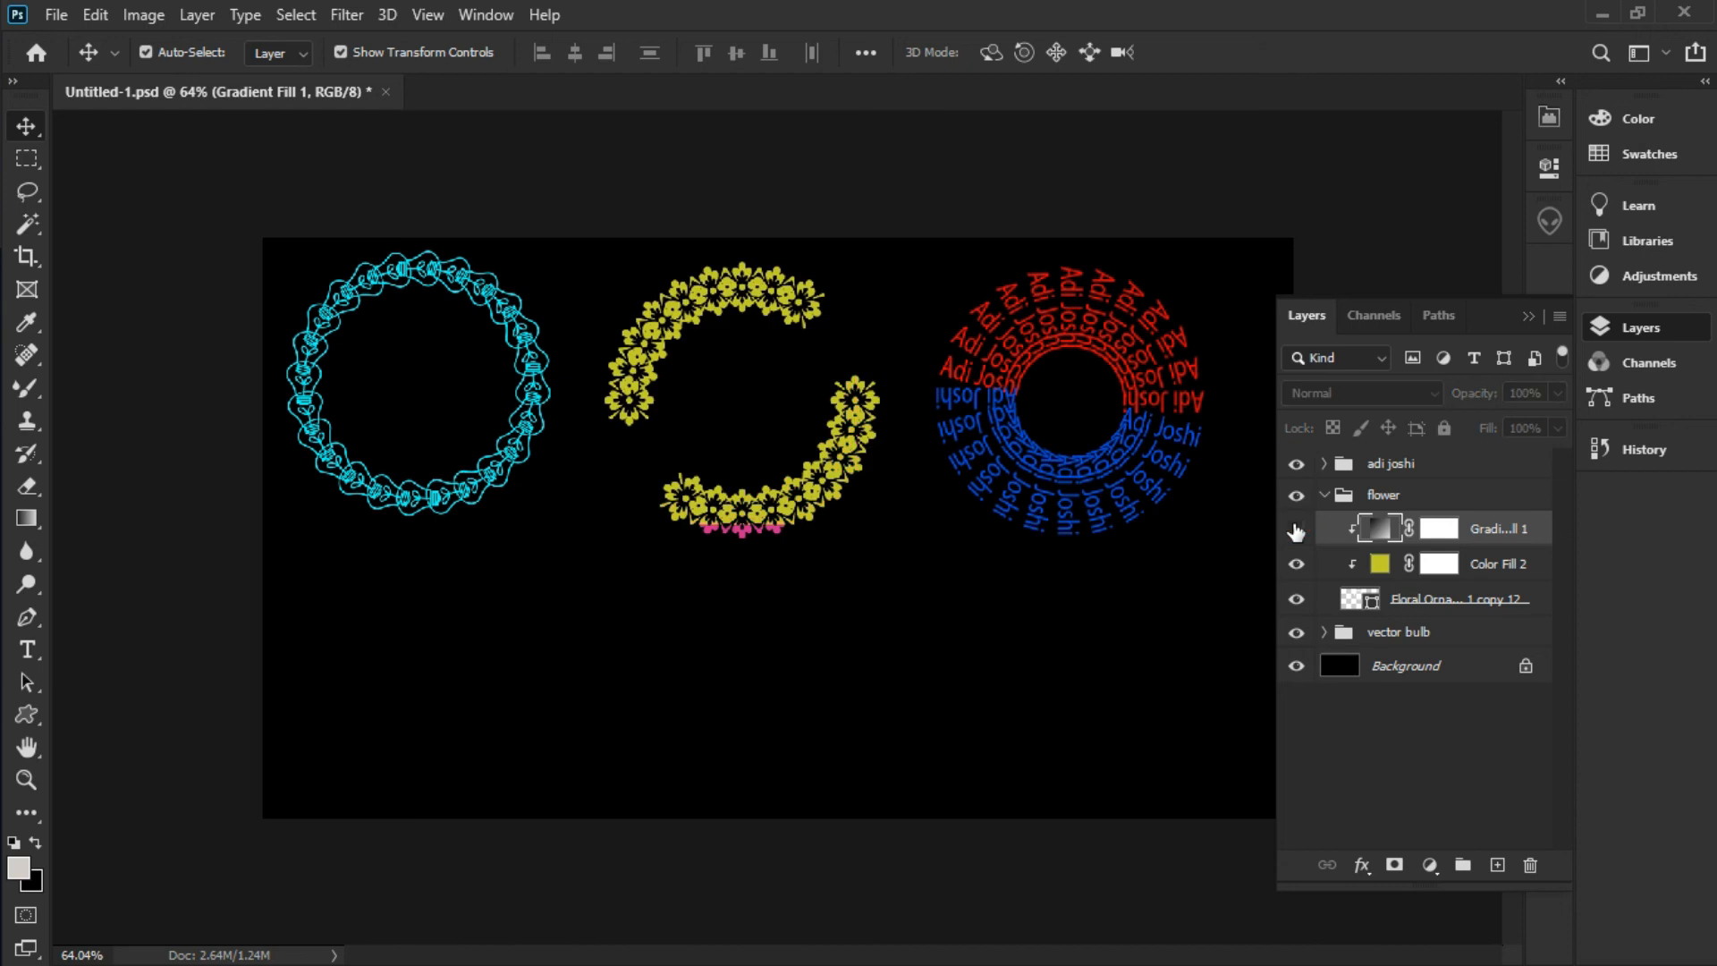
left_click(1296, 529)
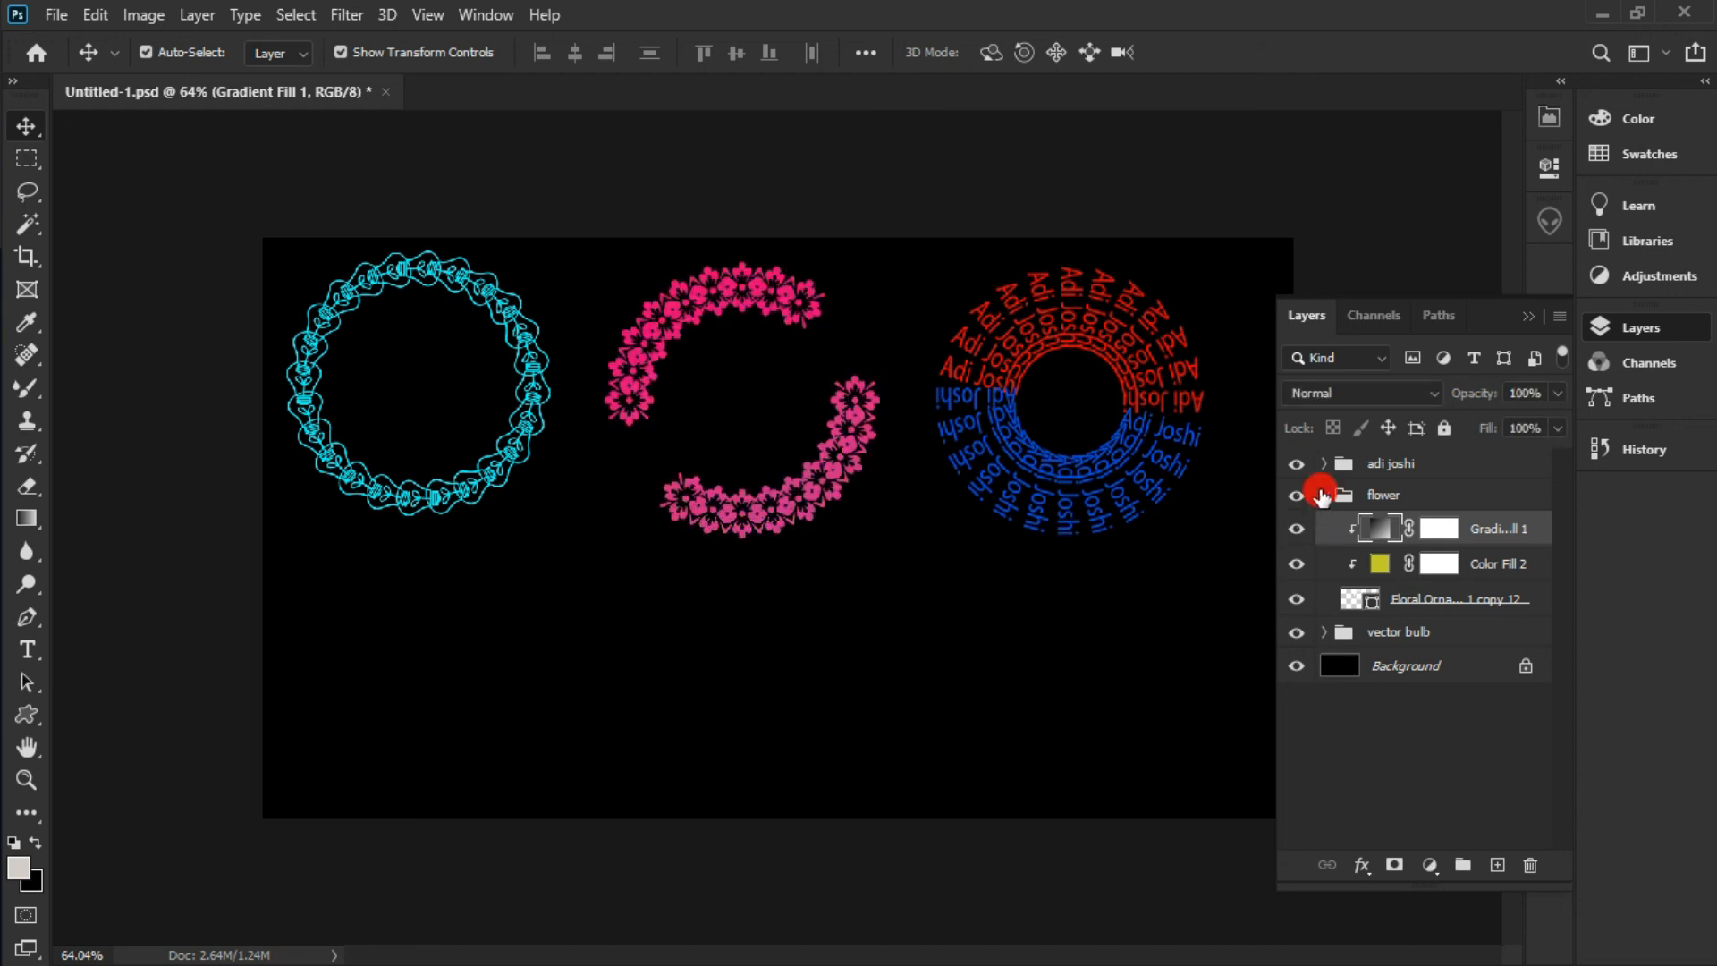
left_click(1325, 495)
left_click(1402, 506)
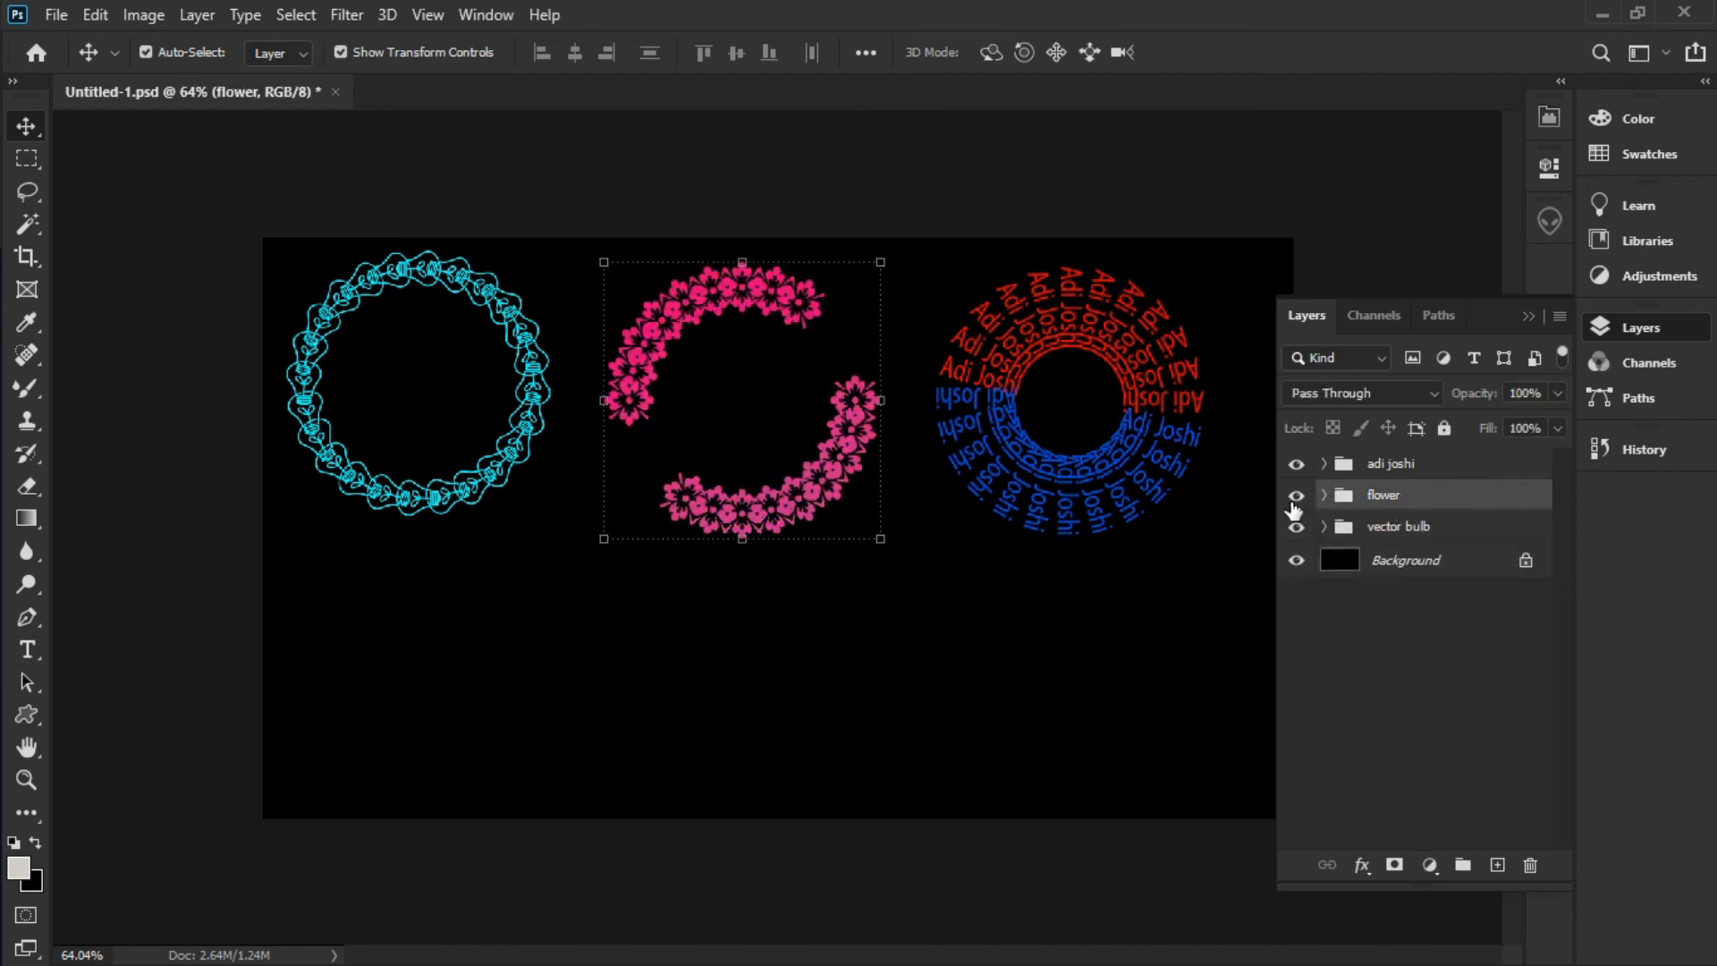
Add a Gradient Fill layer above the text layer inside the text ring's group
left_click(1462, 468)
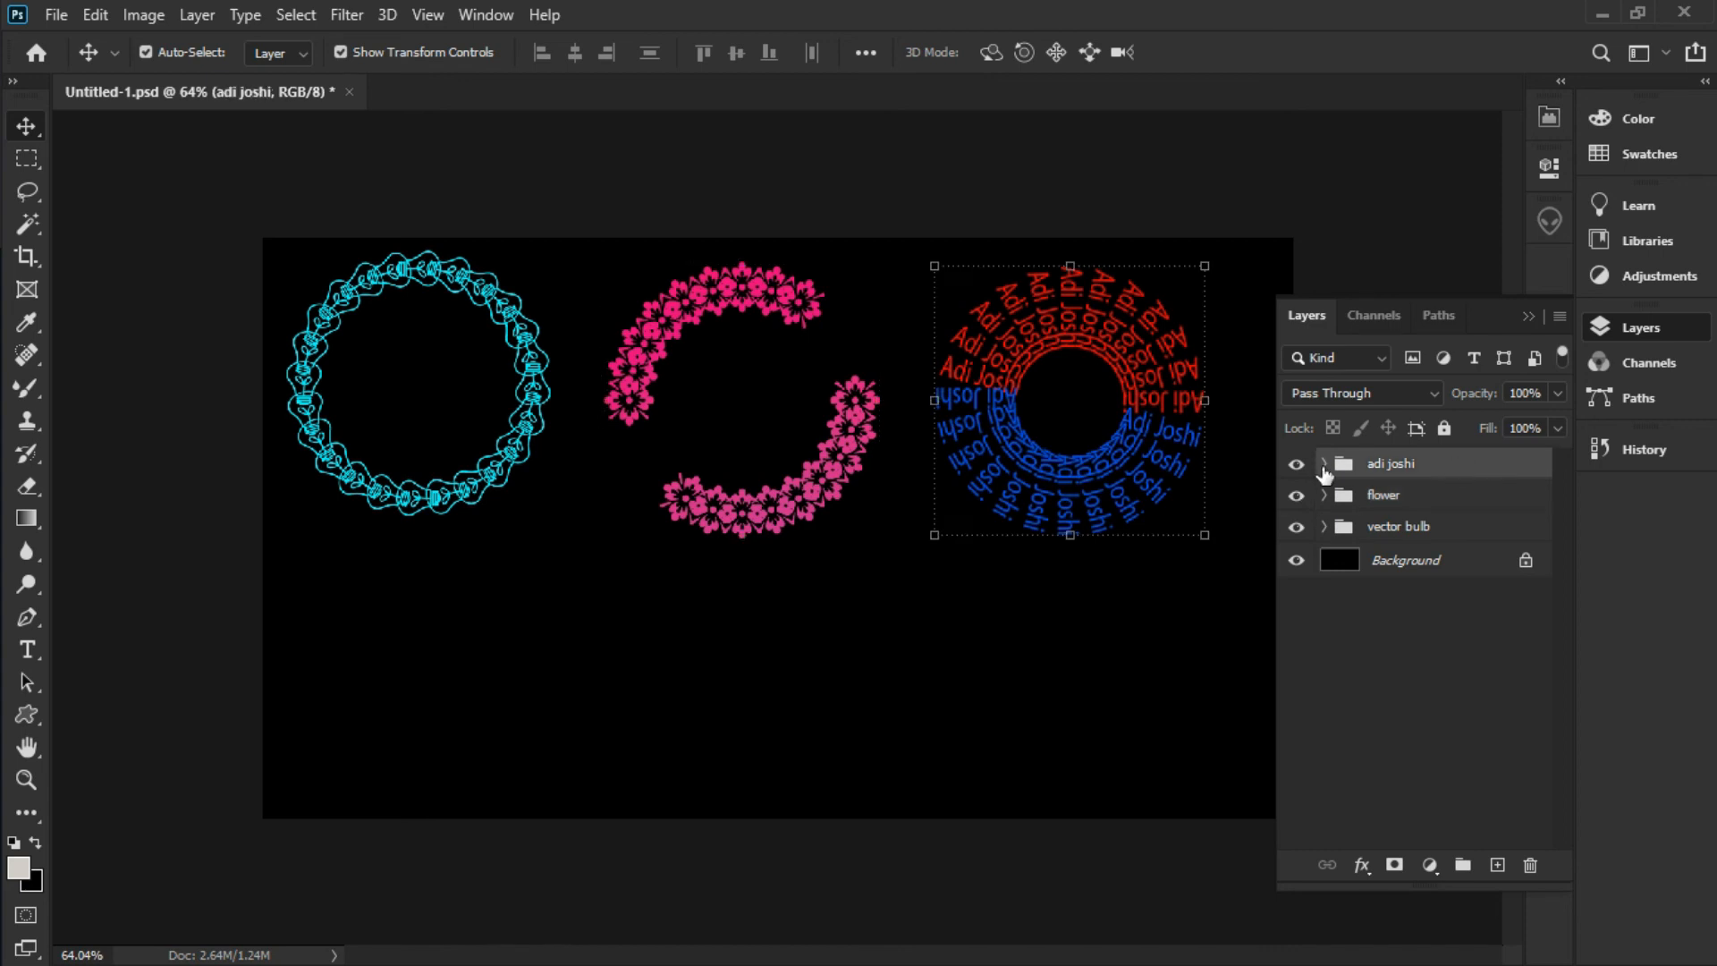
left_click(1323, 463)
left_click(1449, 498)
left_click(1429, 865)
left_click(1488, 441)
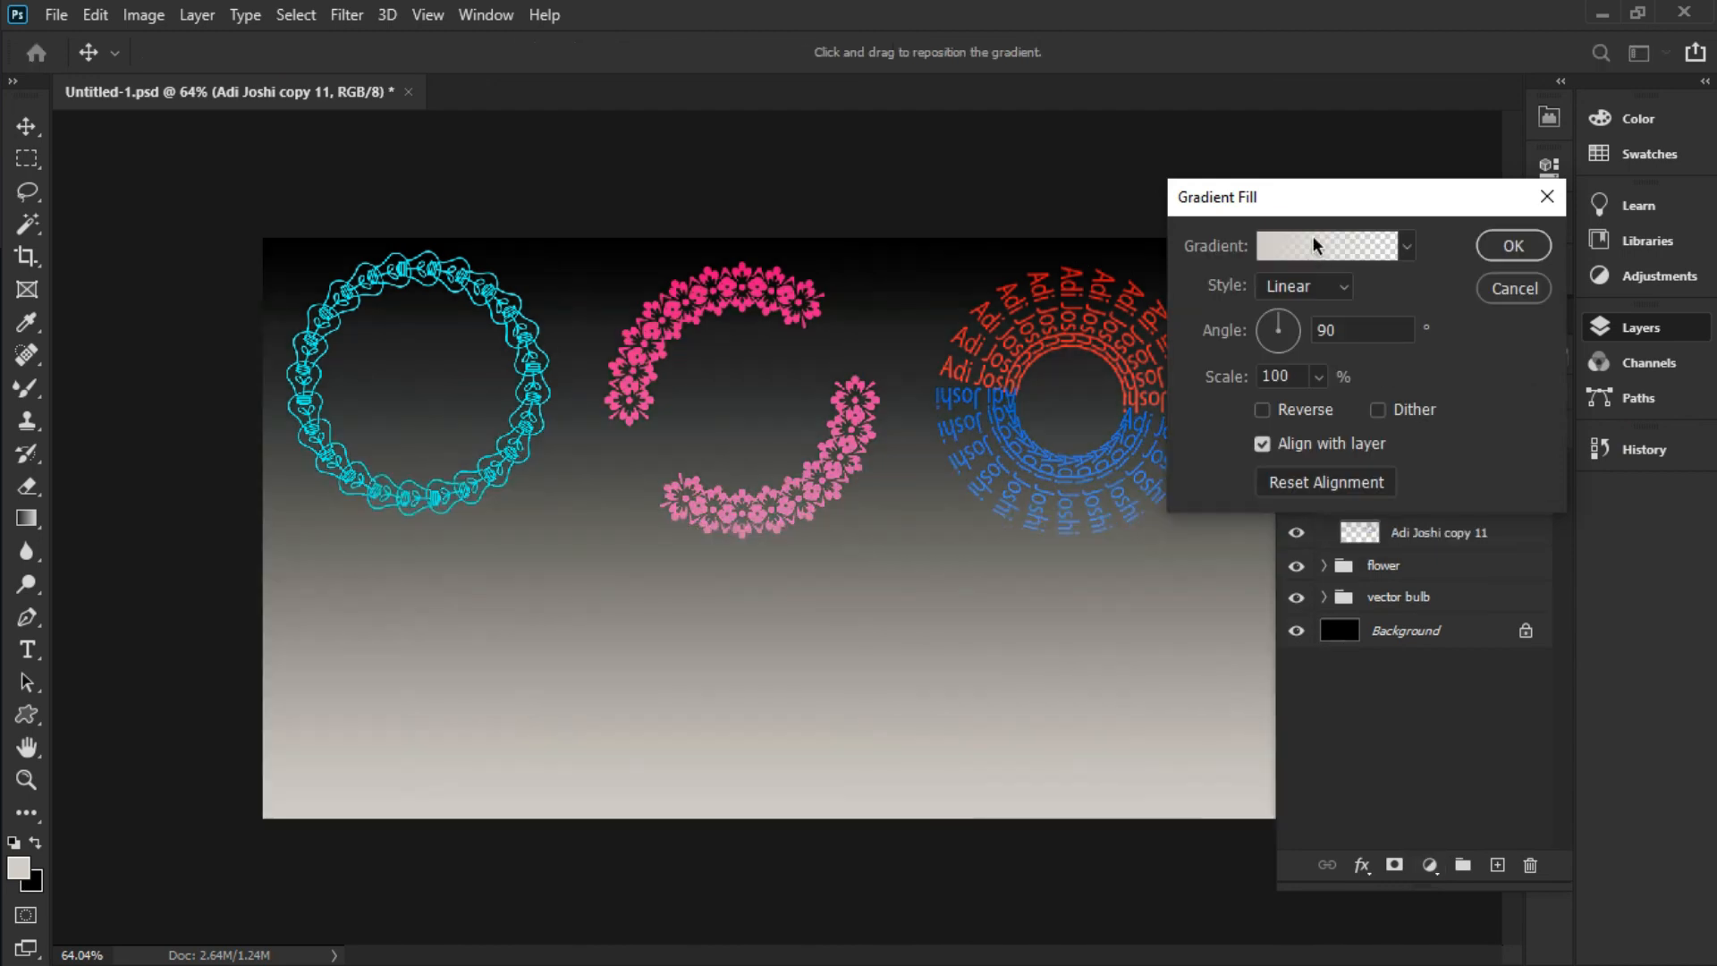
Set the fill to Orange_06 at -134.37° and clip it to the text ring
left_click(1313, 243)
scroll(1109, 280, "down", 3)
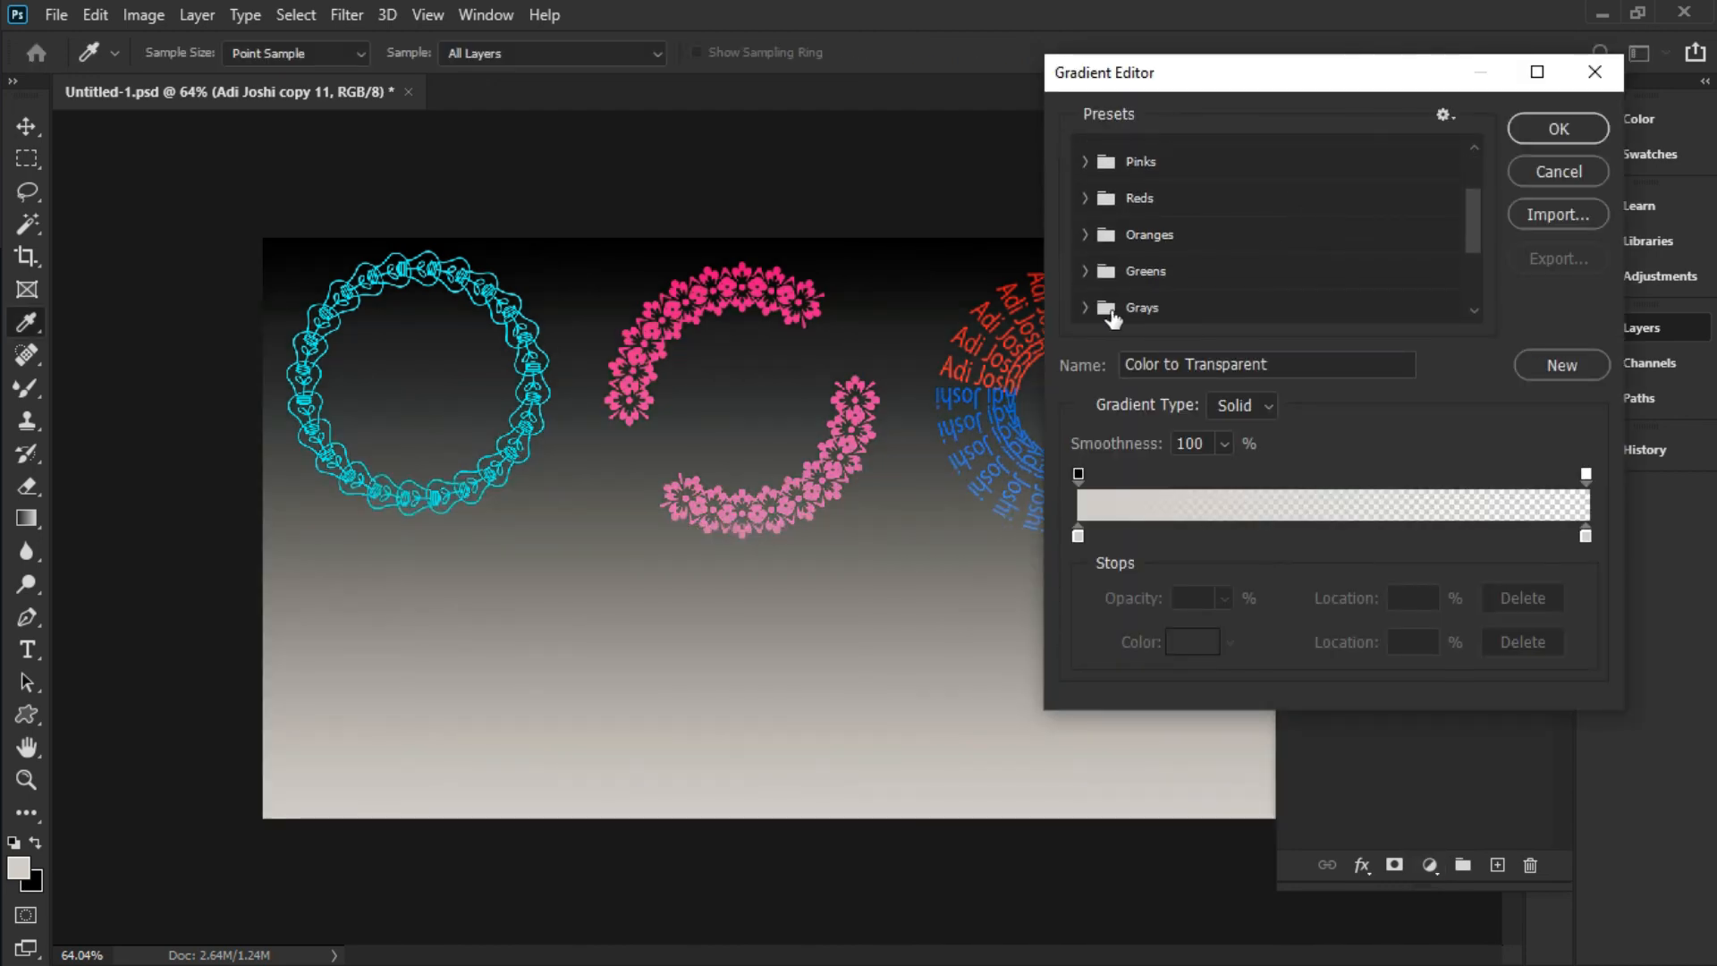
left_click(1085, 234)
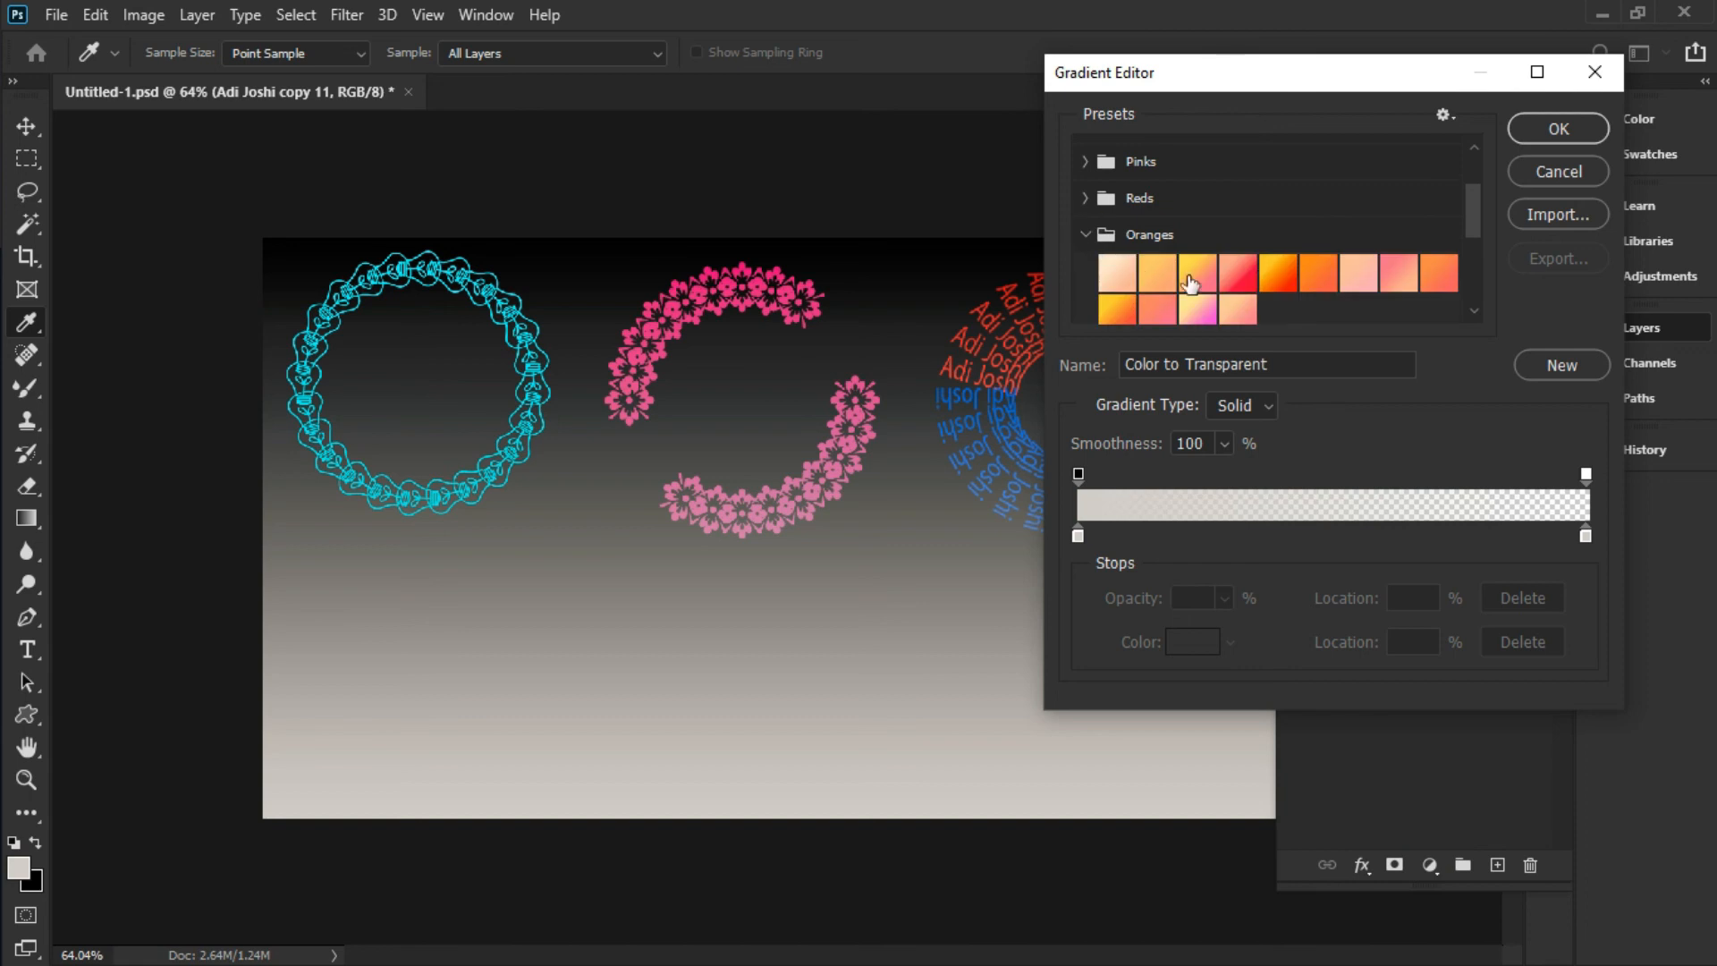
left_click(1328, 284)
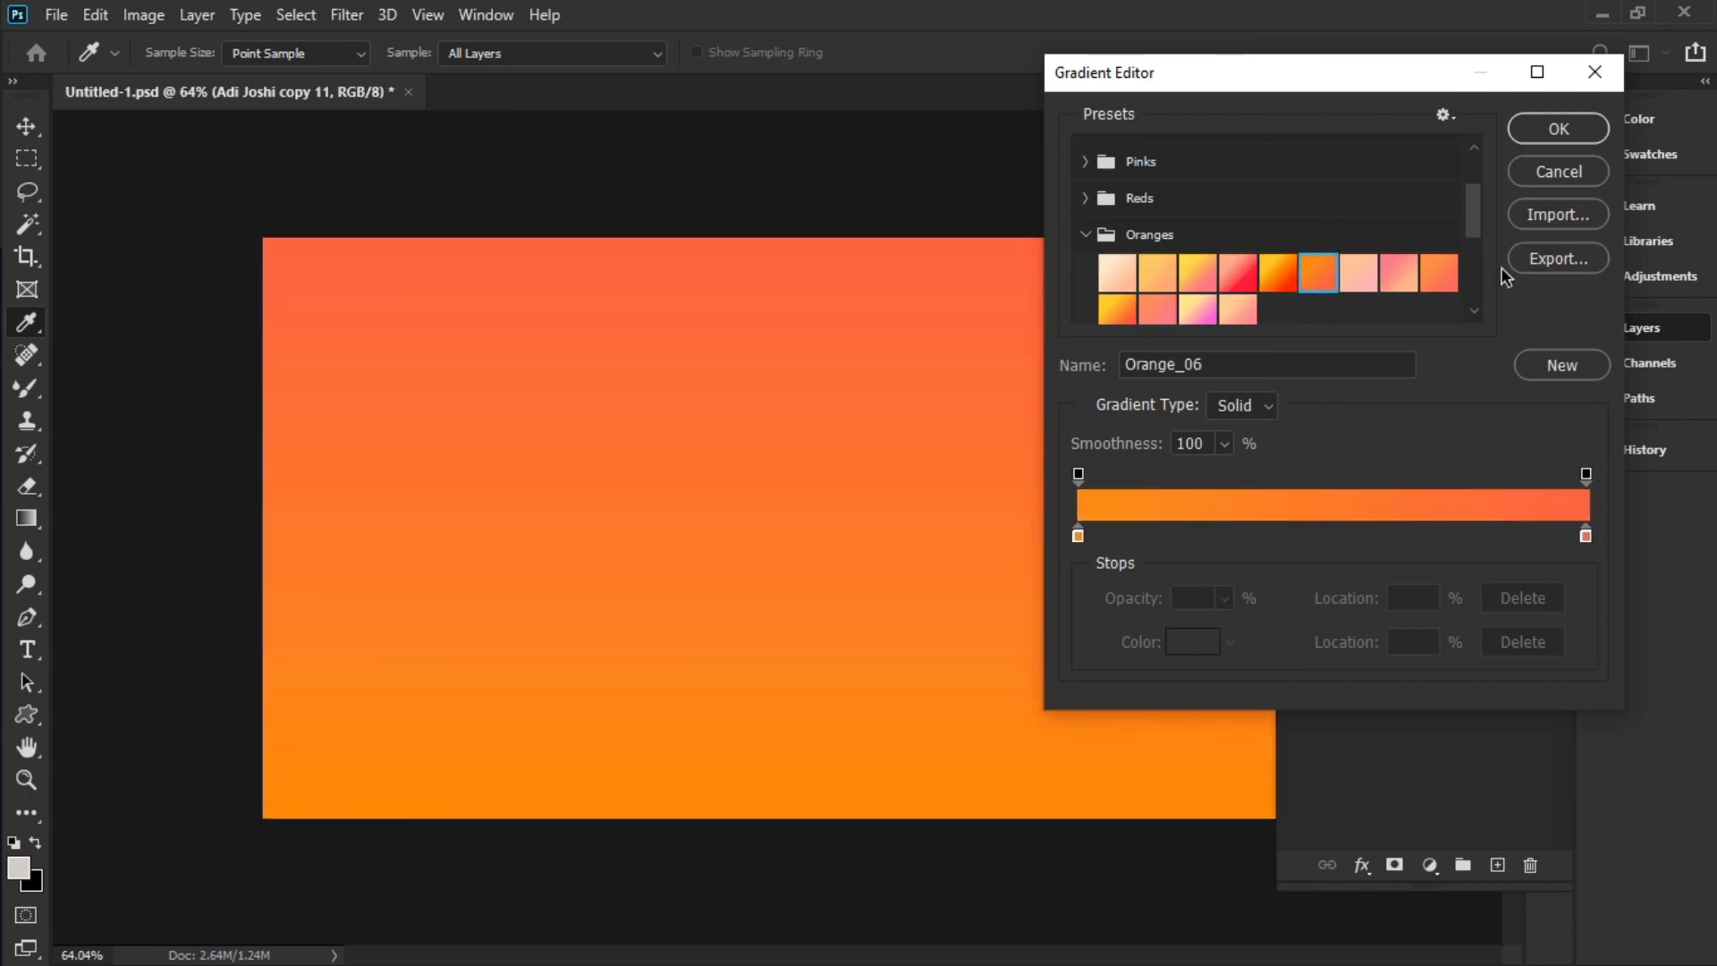
left_click(1559, 131)
mouse_move(1283, 331)
left_mouse_down()
mouse_move(1268, 320)
mouse_move(1267, 342)
left_mouse_up()
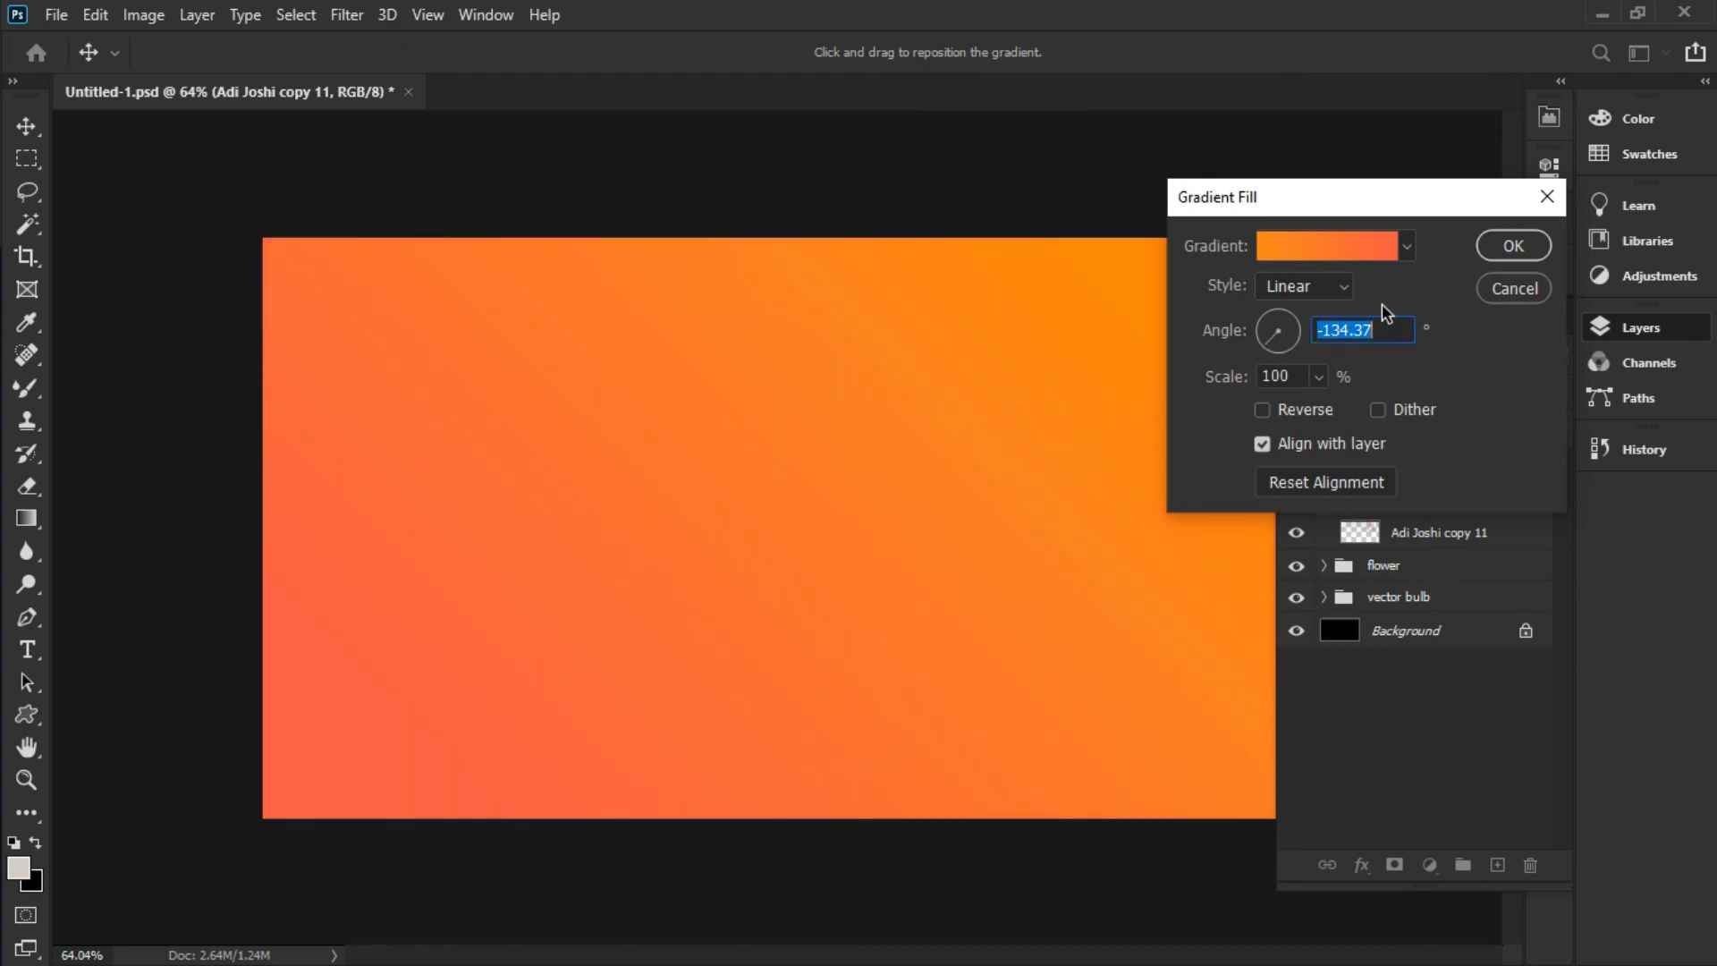
left_click(1533, 250)
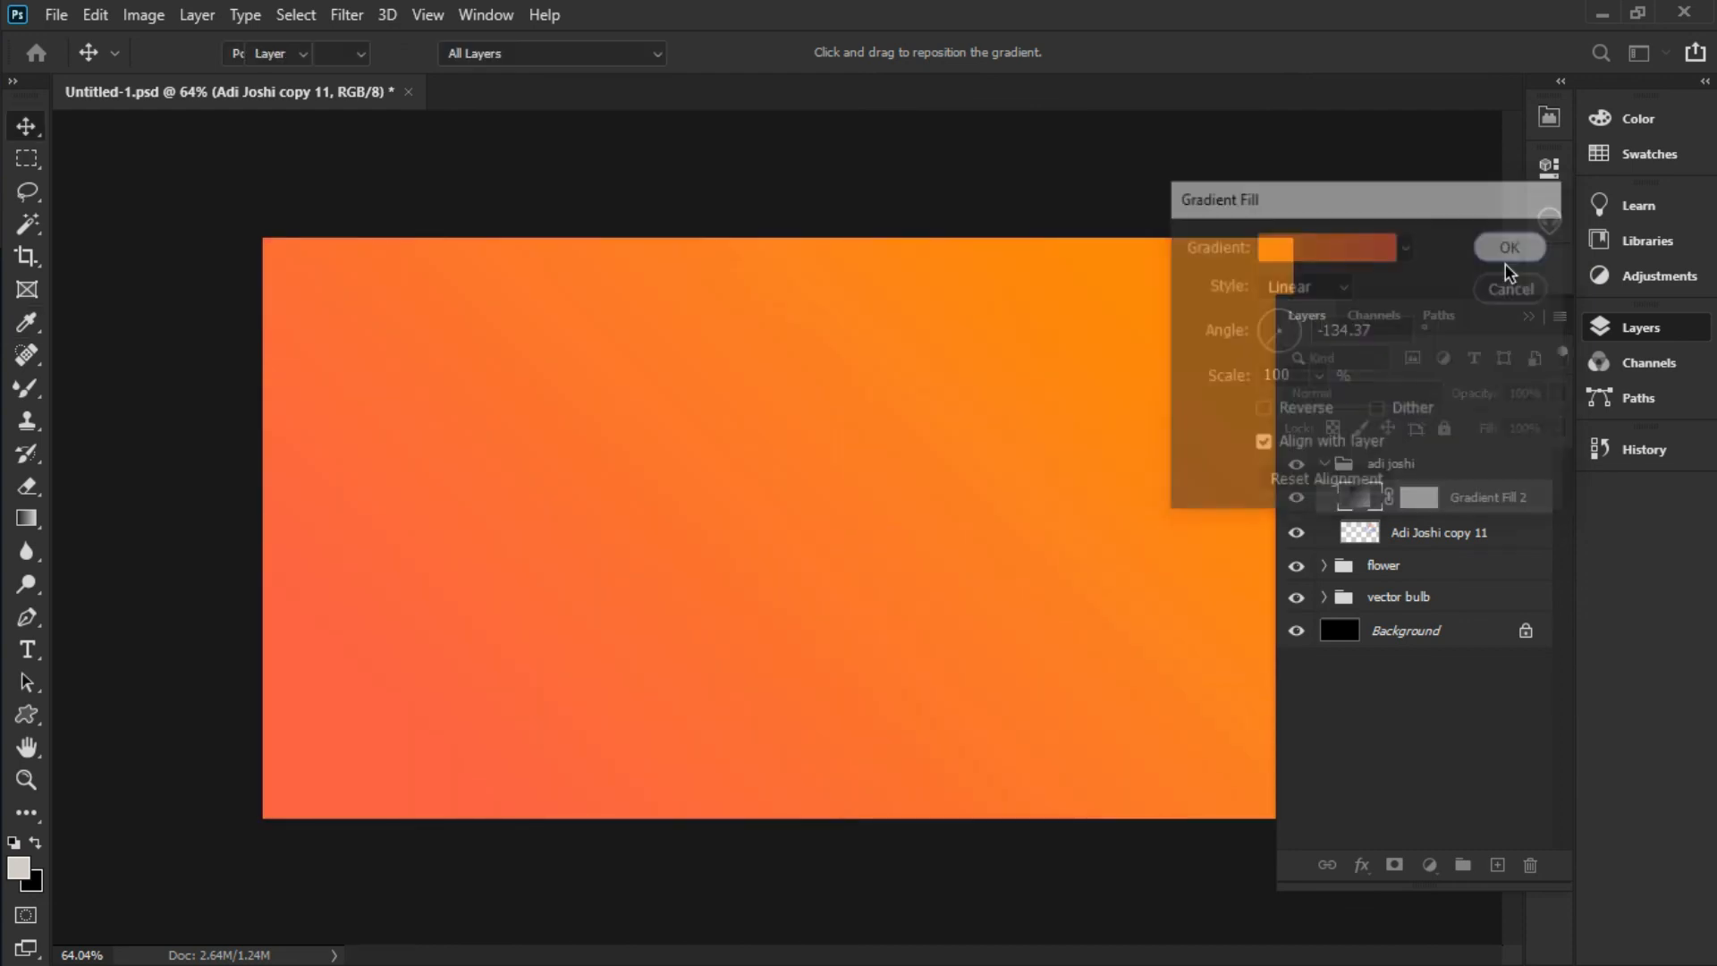
right_click(1531, 506)
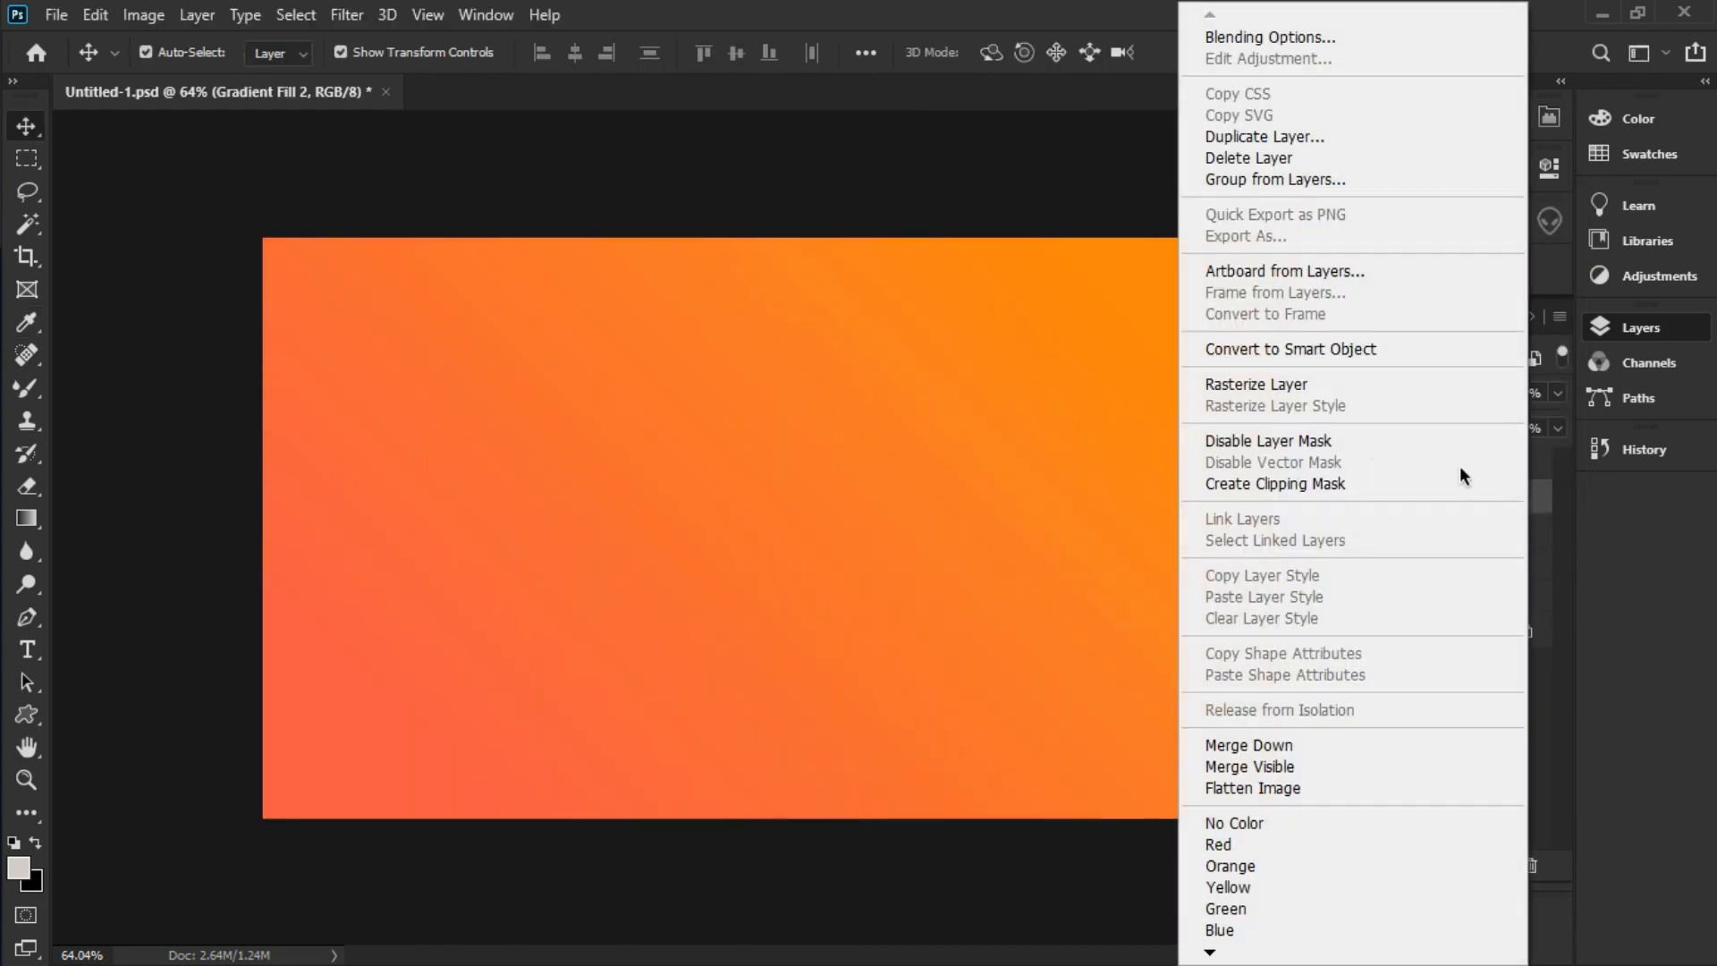
left_click(1339, 482)
key("ctrl+alt+g")
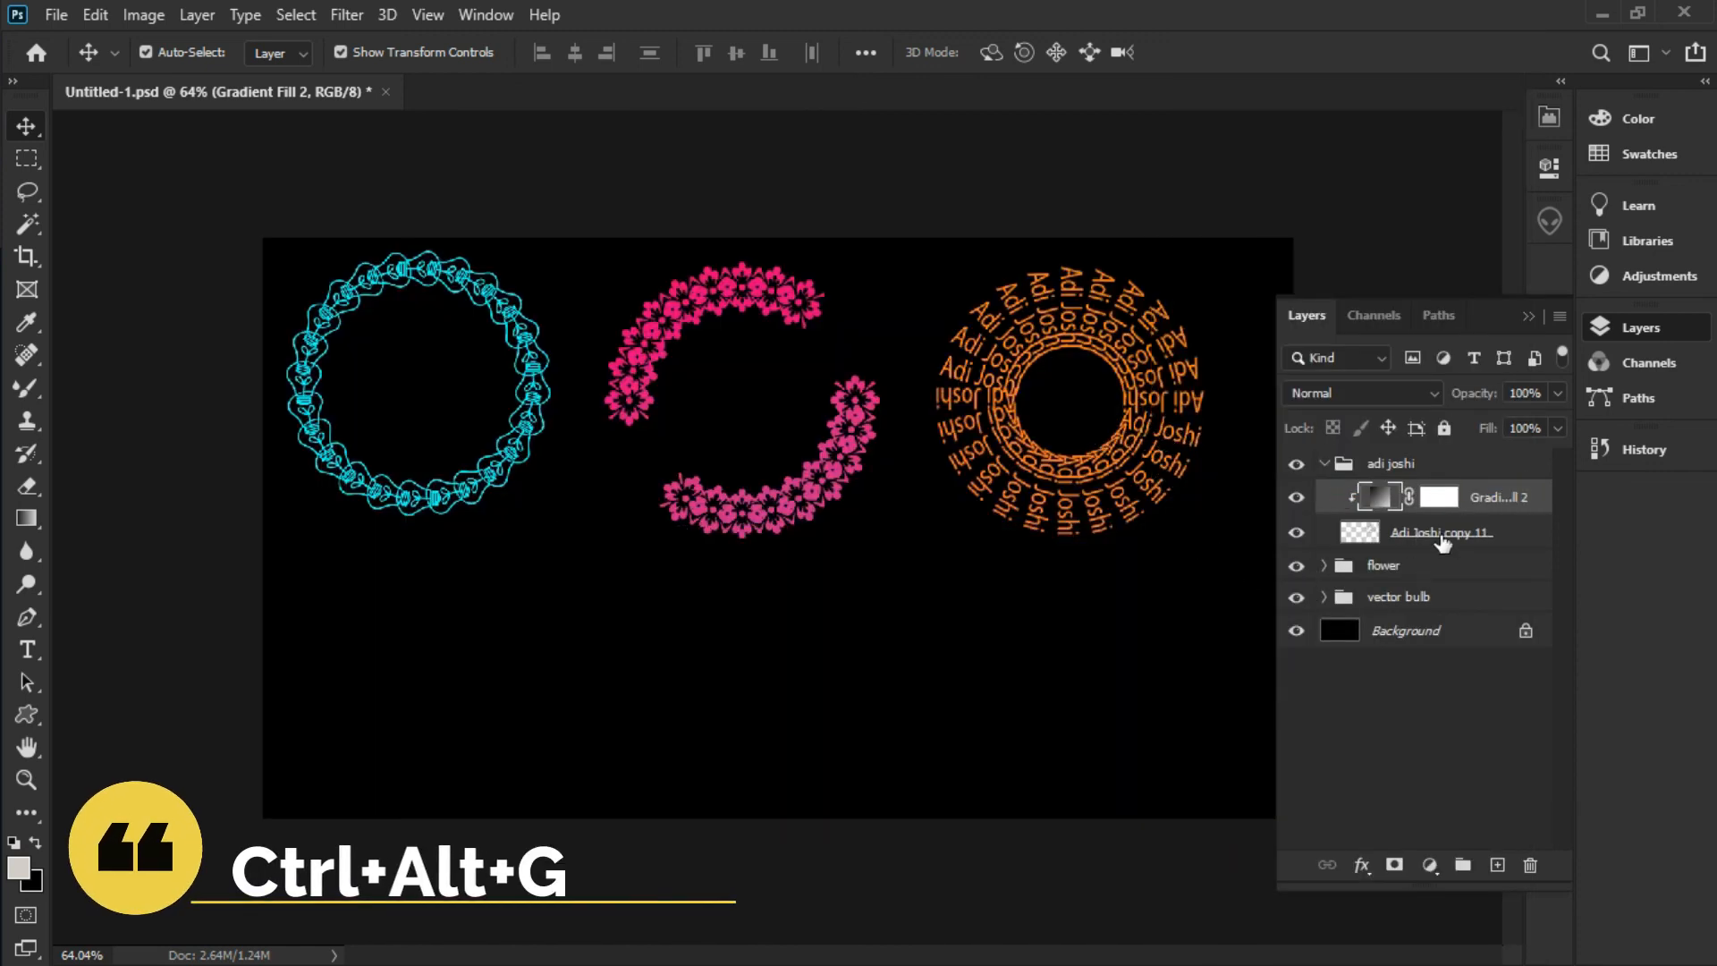
Replace Gradient Fill 2's orange with the Iridescent_15 gradient, after trying Pink_17
double_click(1378, 499)
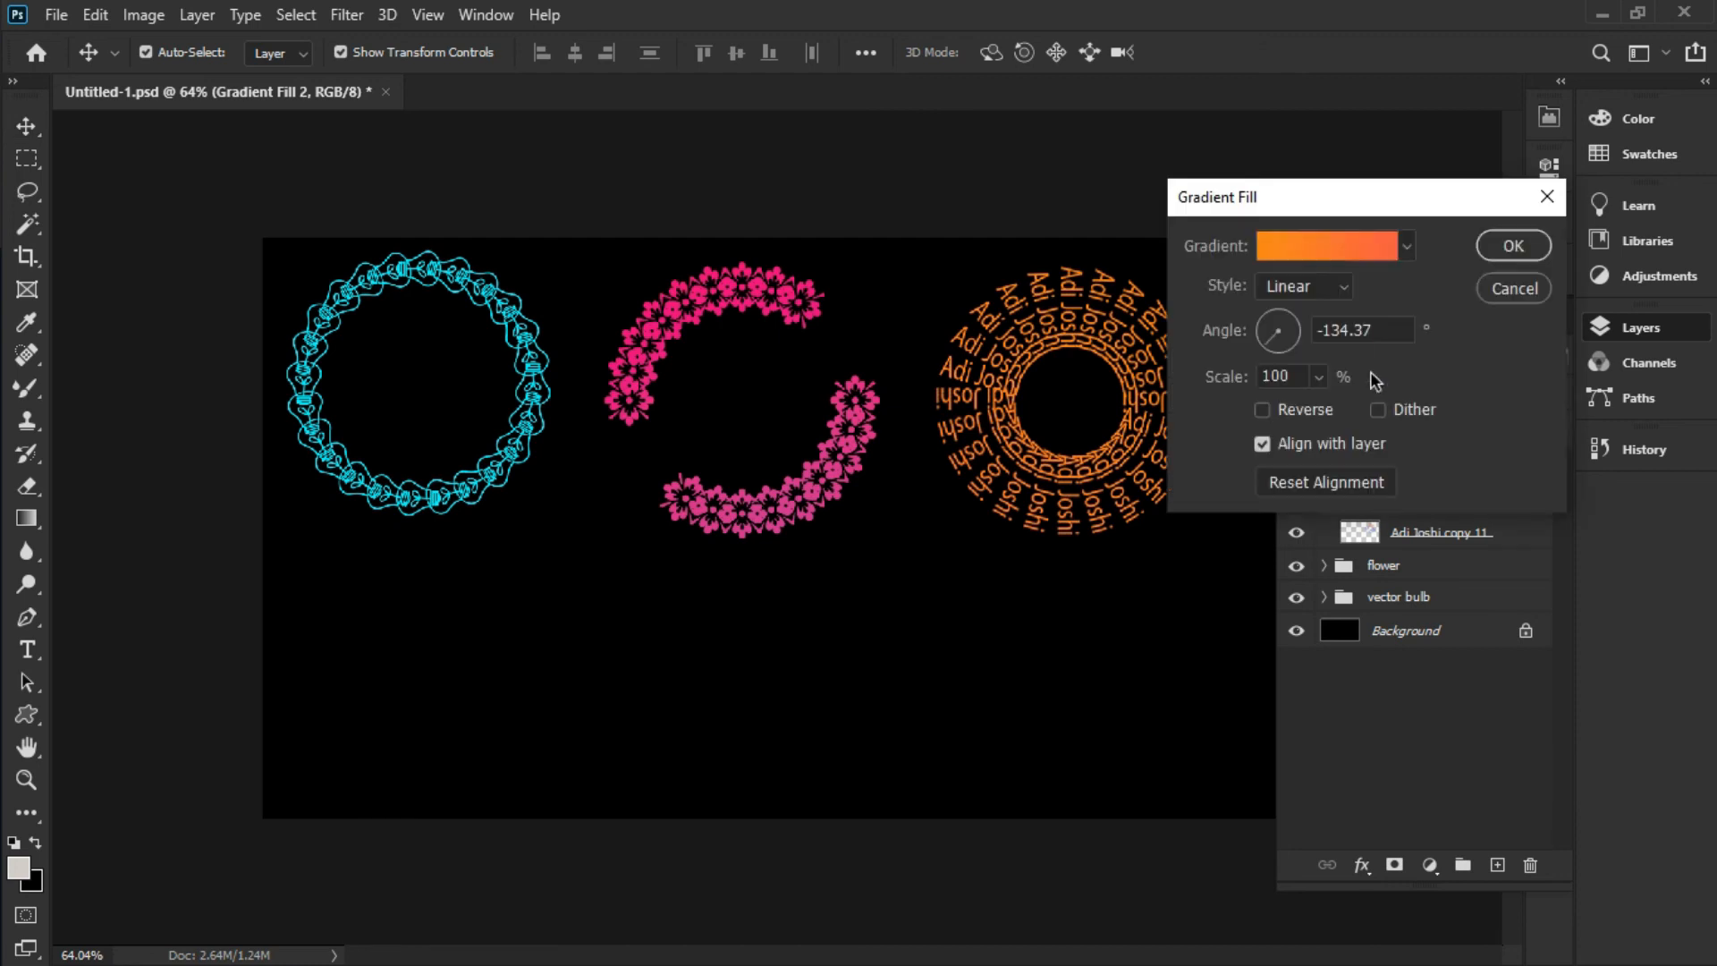
left_click(1354, 241)
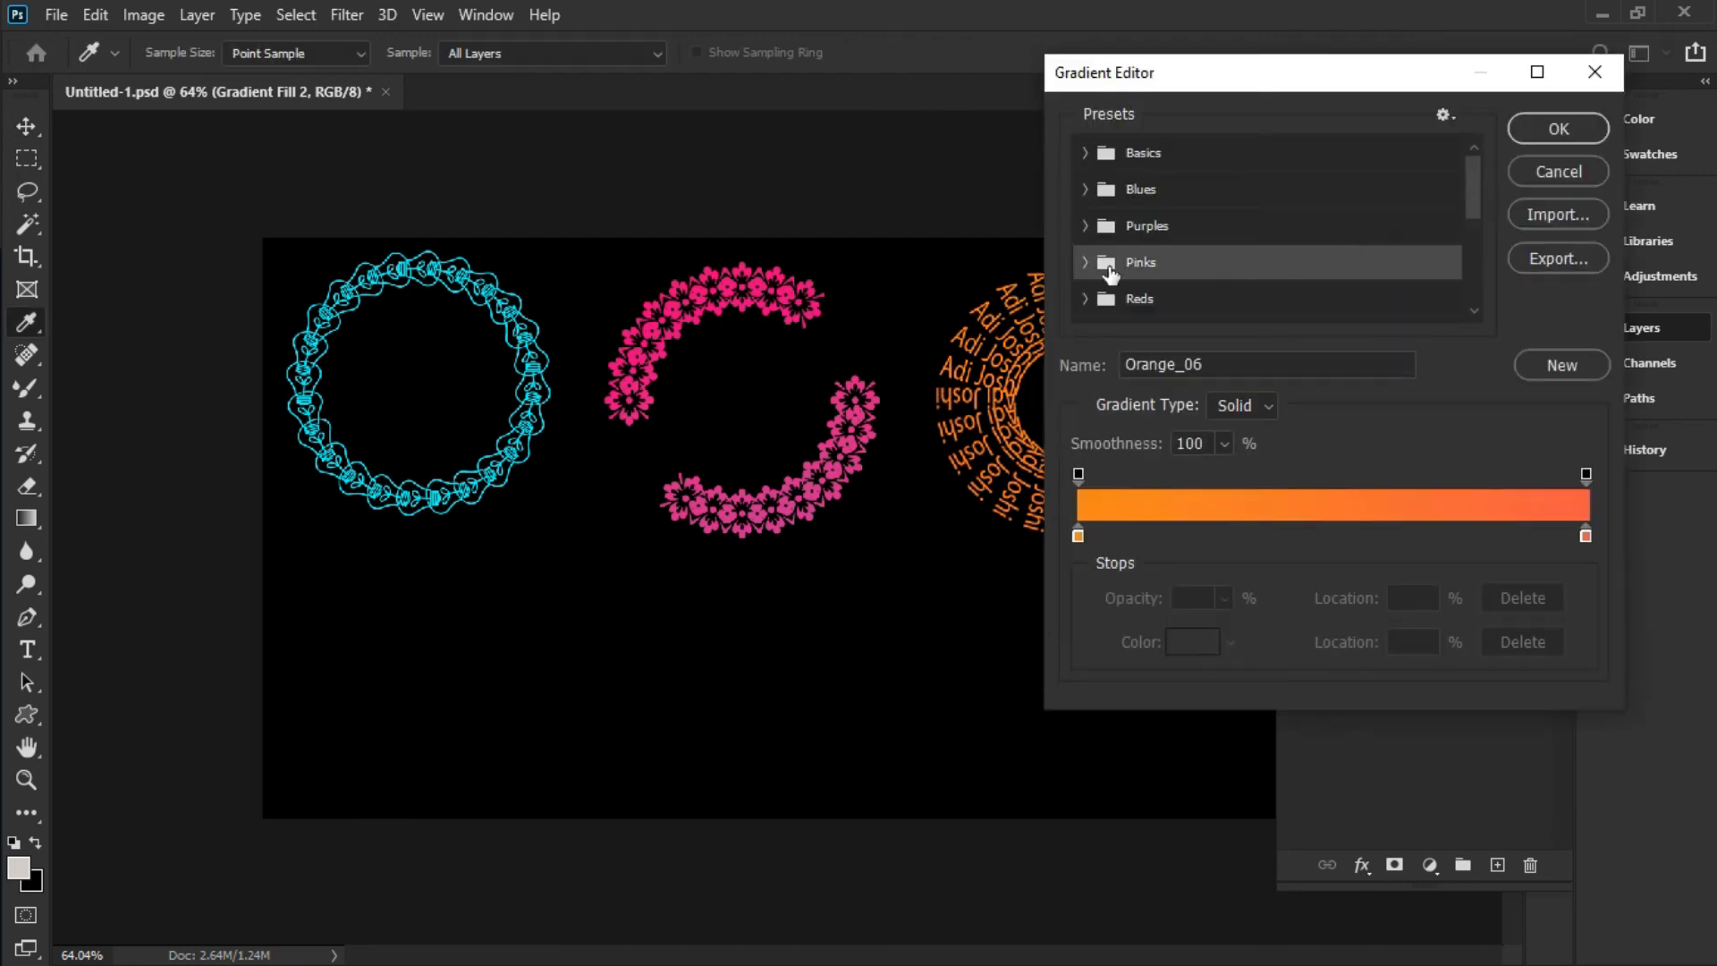
left_click(1085, 263)
scroll(1297, 294, "down", 2)
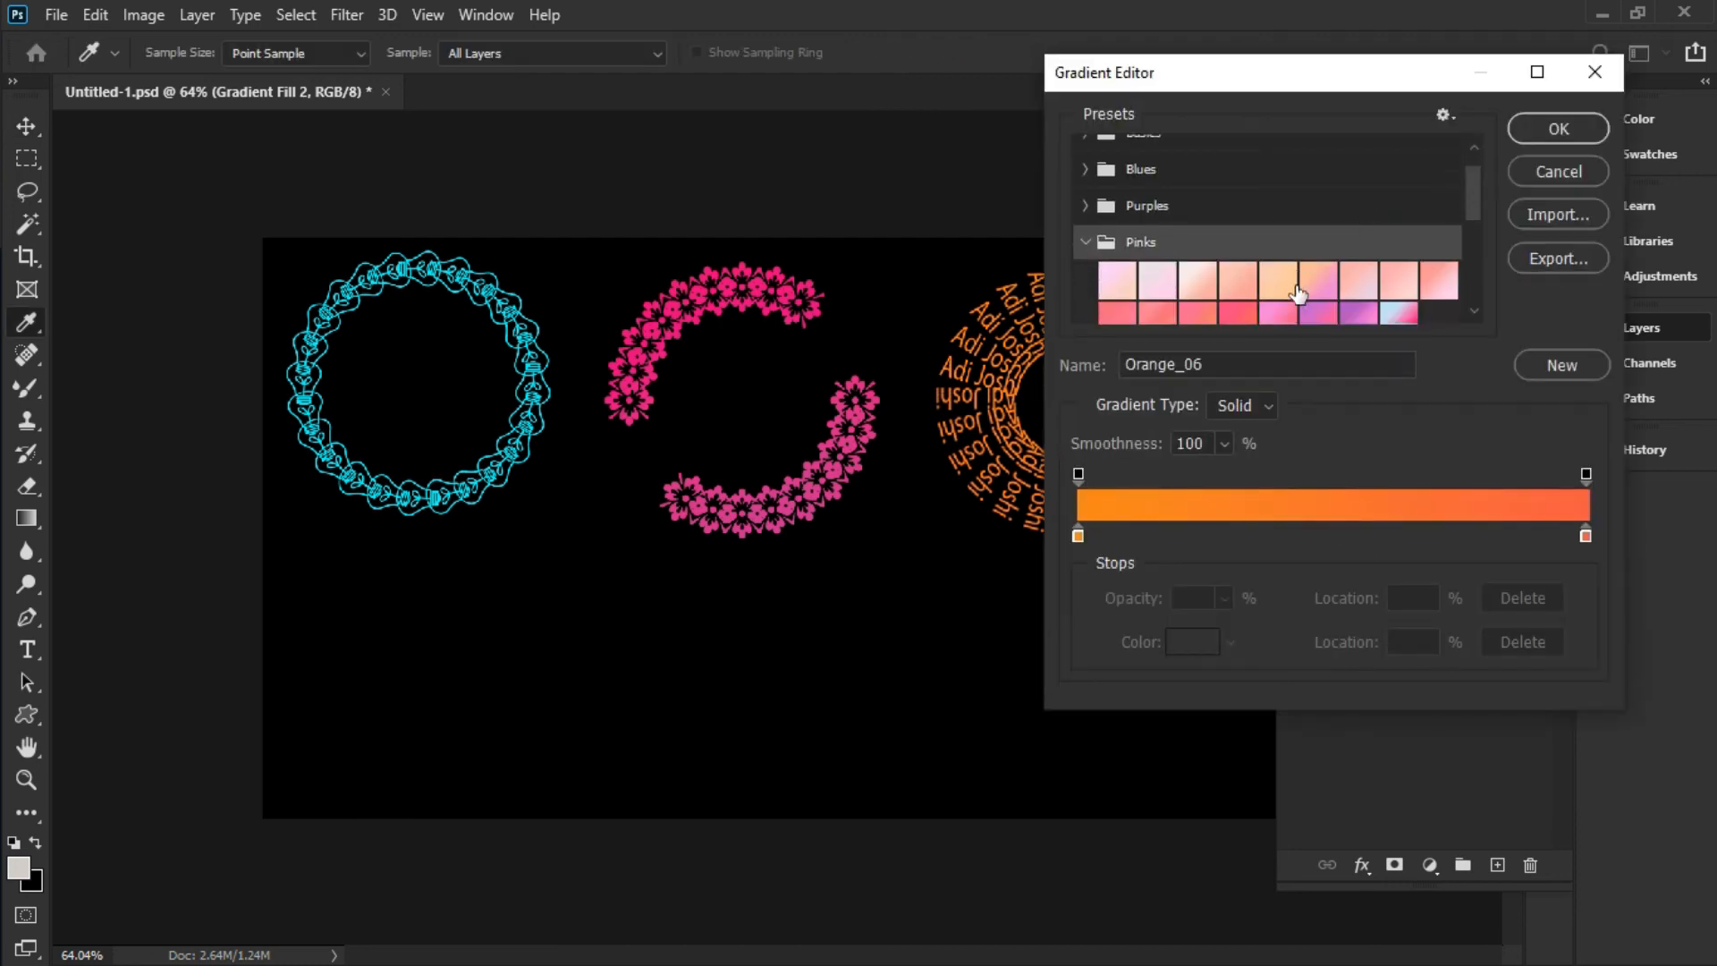
left_click(1401, 300)
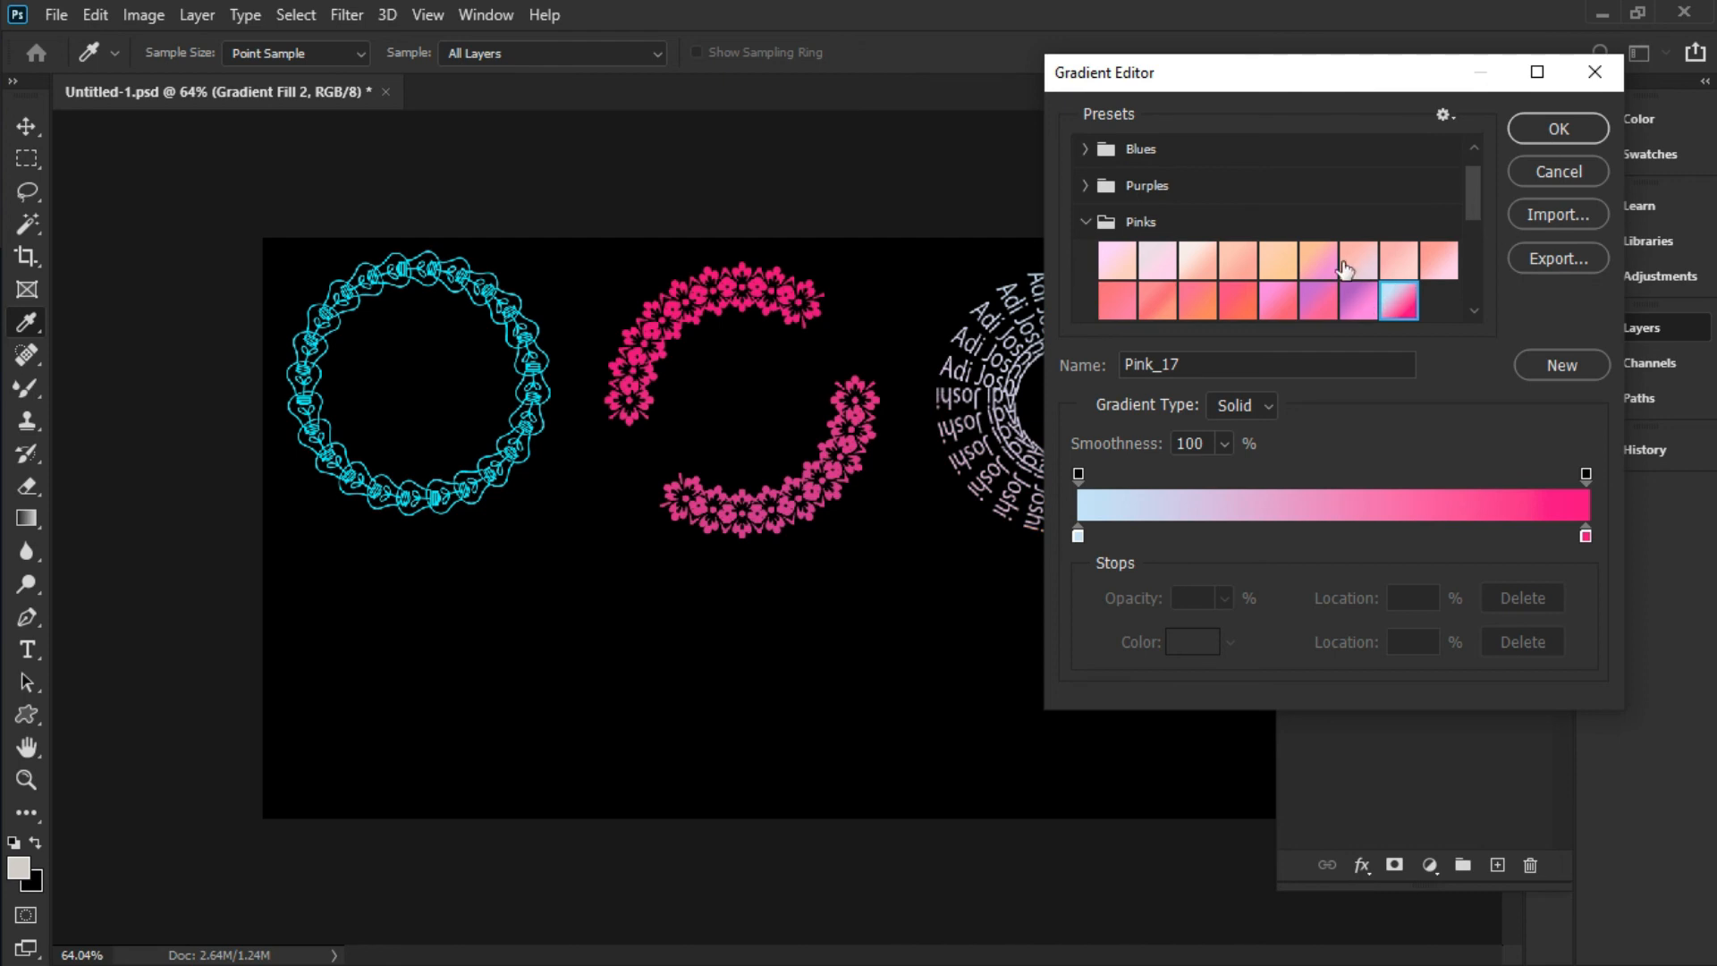
scroll(1344, 269, "down", 6)
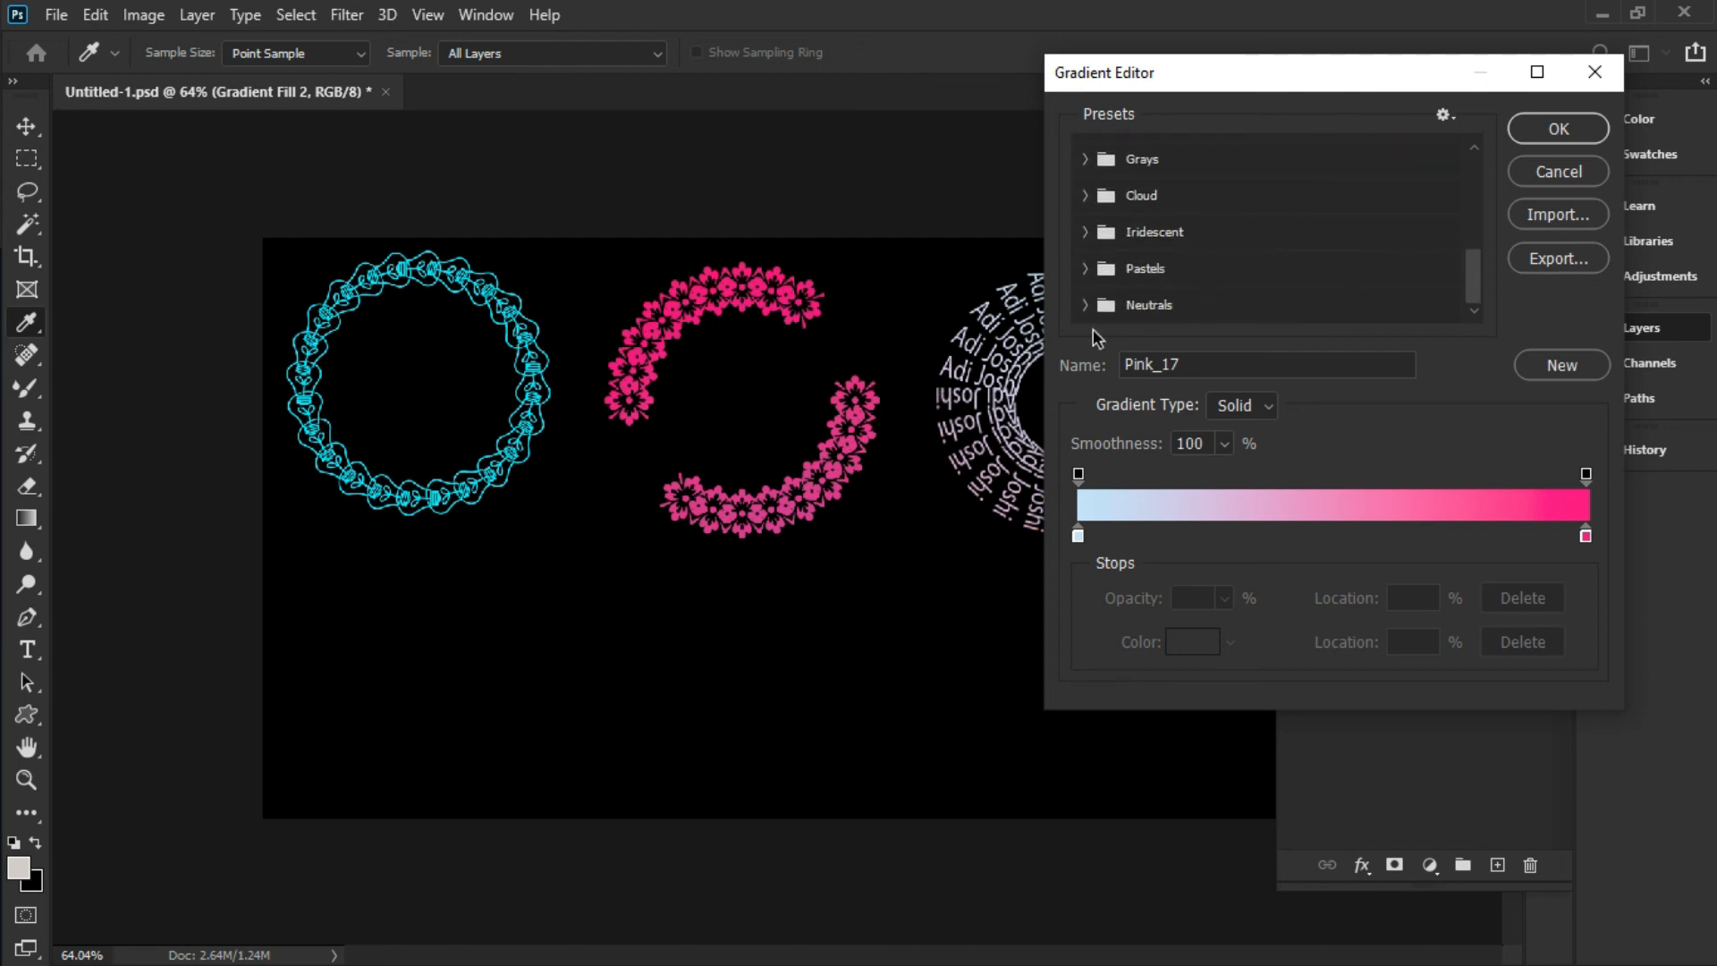
left_click(1086, 305)
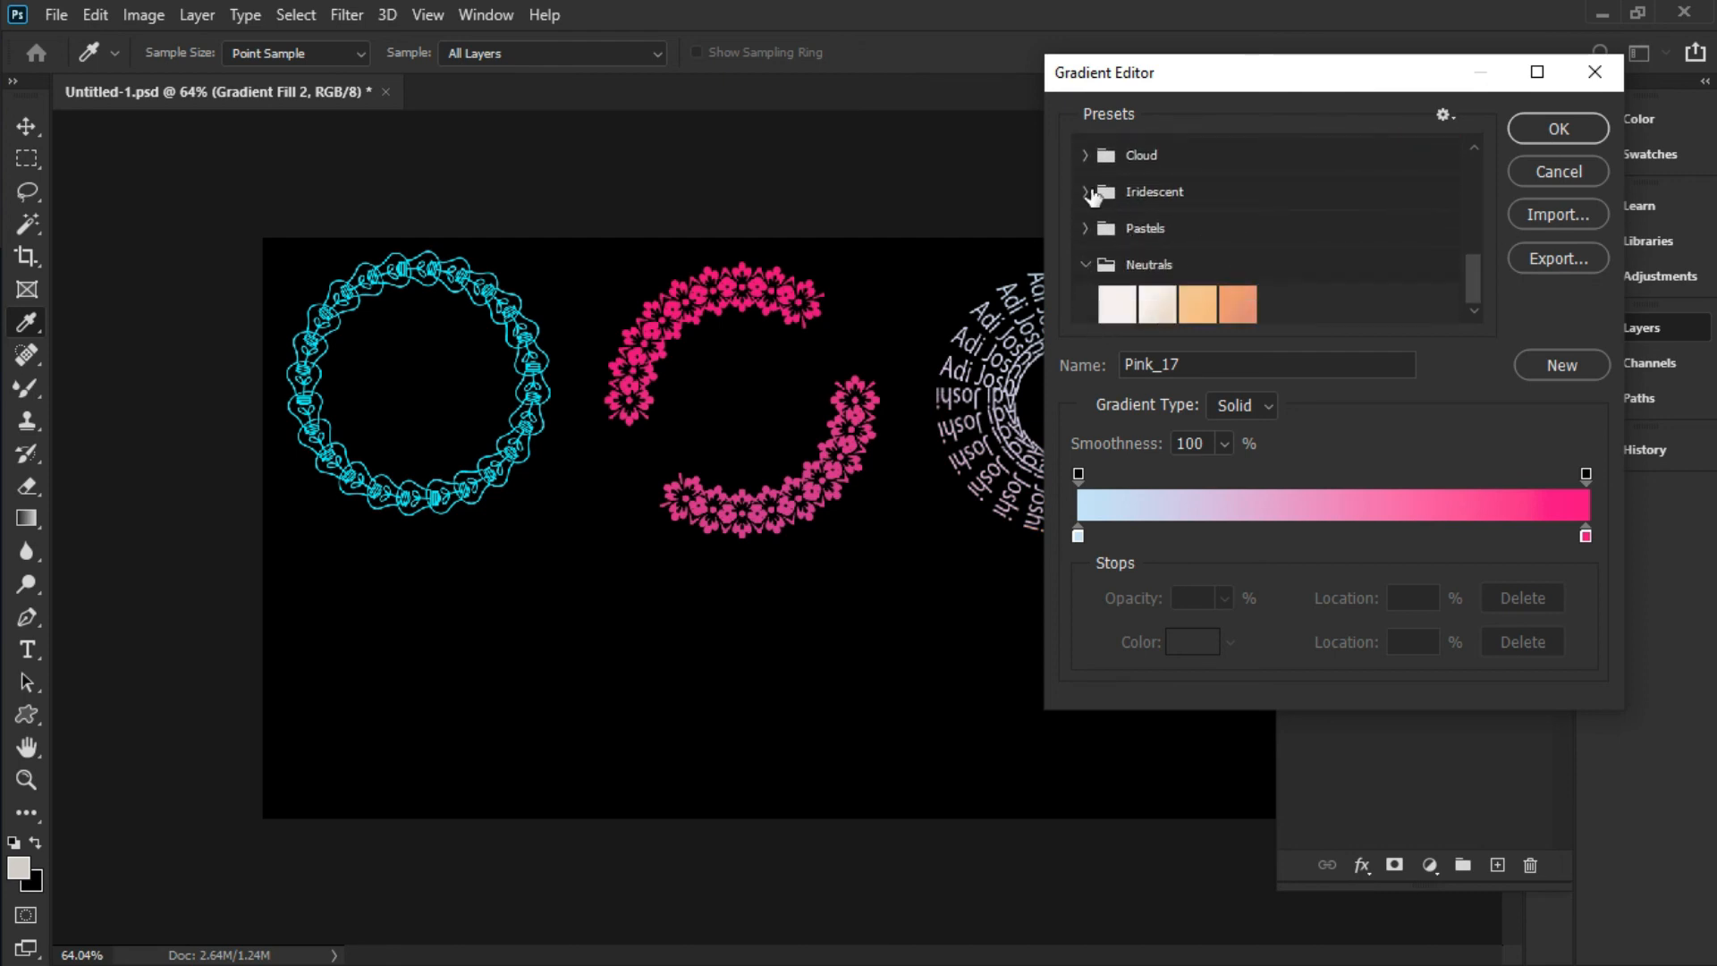
left_click(1087, 192)
left_click(1325, 273)
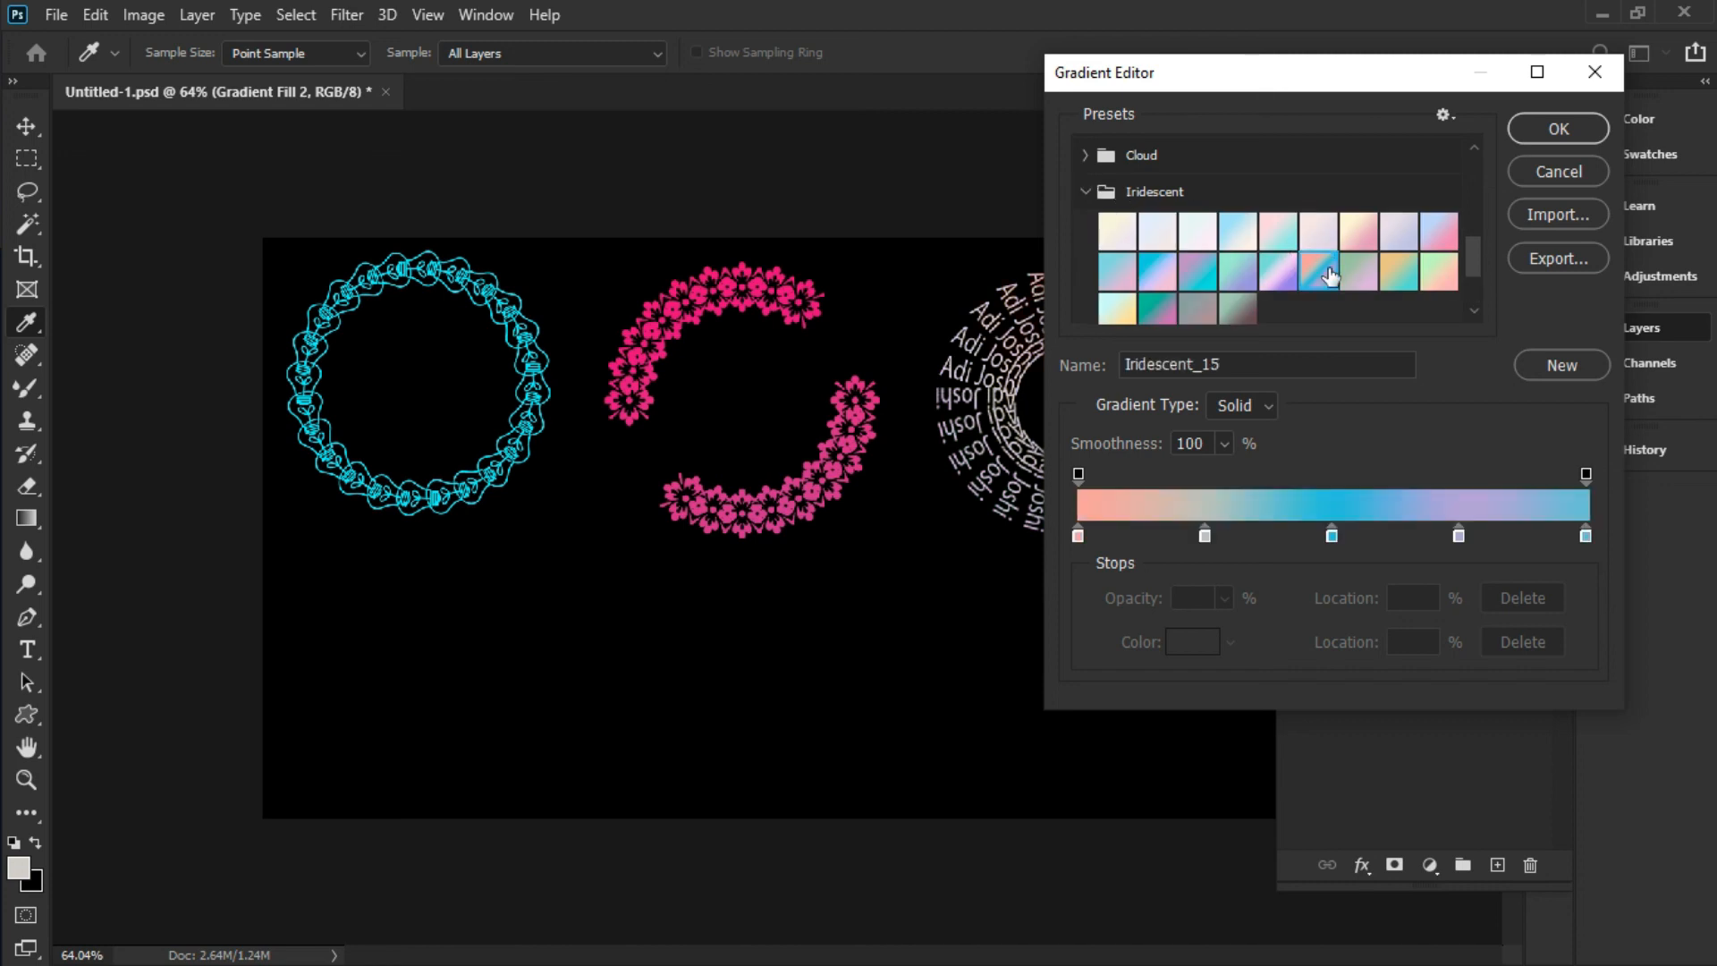
left_click(1545, 130)
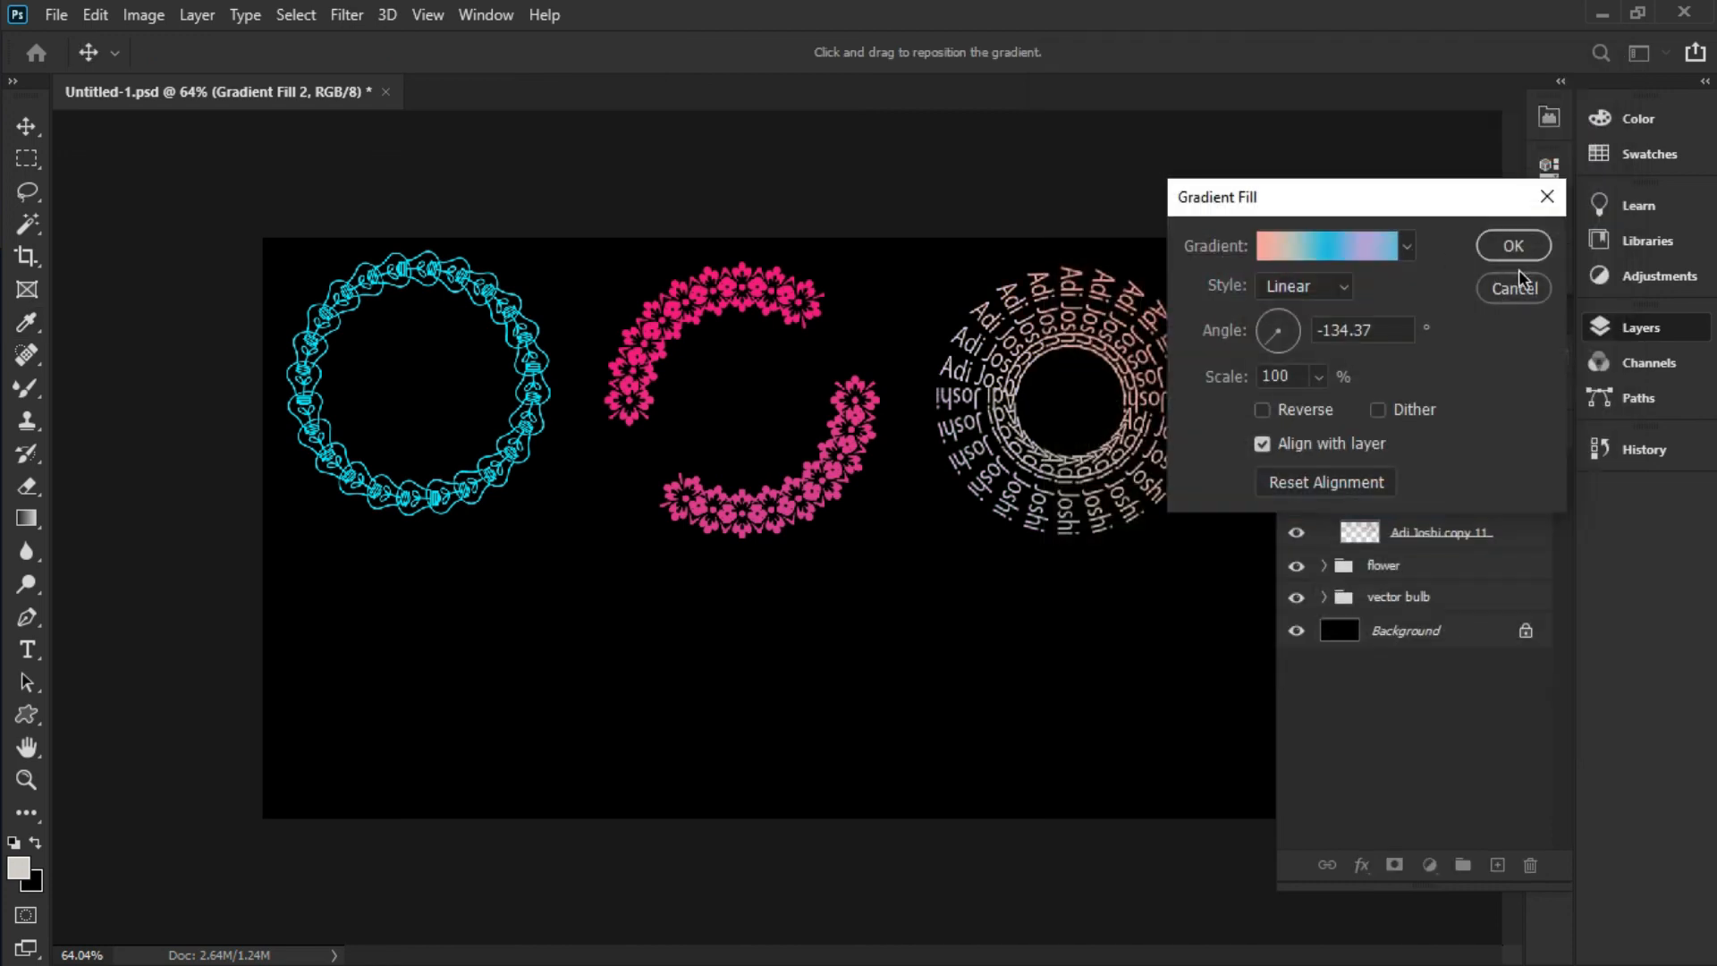
left_click(1513, 247)
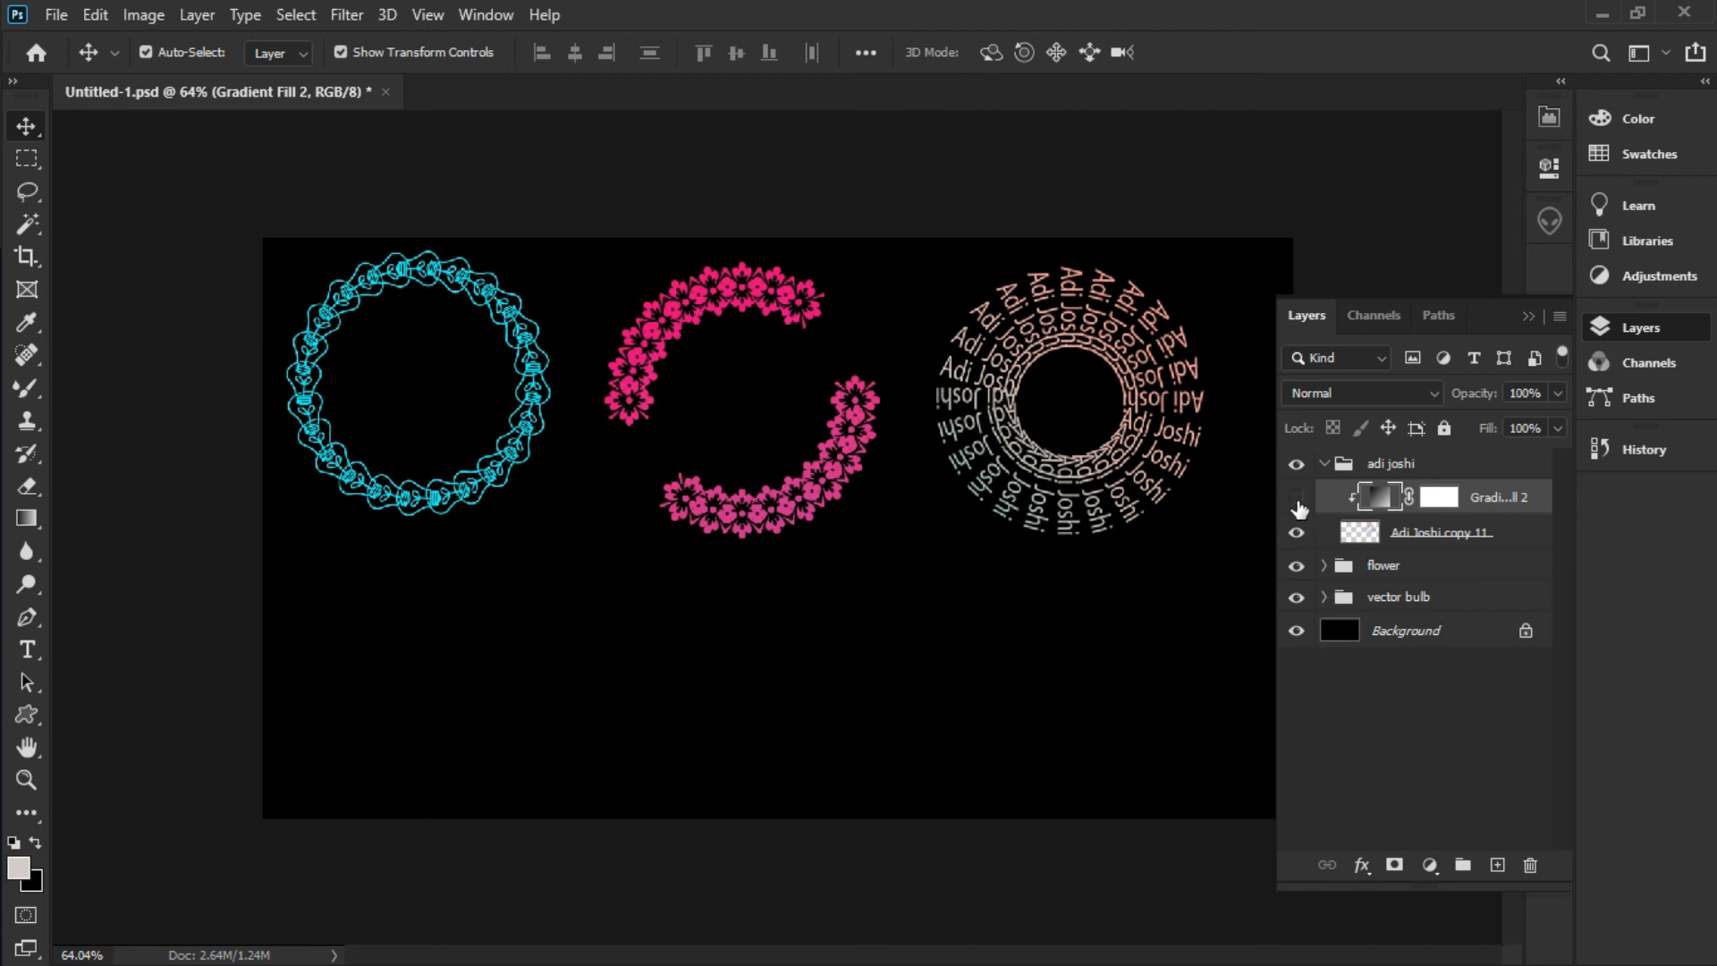
Compare the ring with and without the gradient, then collapse the text ring's group
left_click(1297, 501)
left_click(1298, 498)
left_click(1314, 467)
left_click(1324, 463)
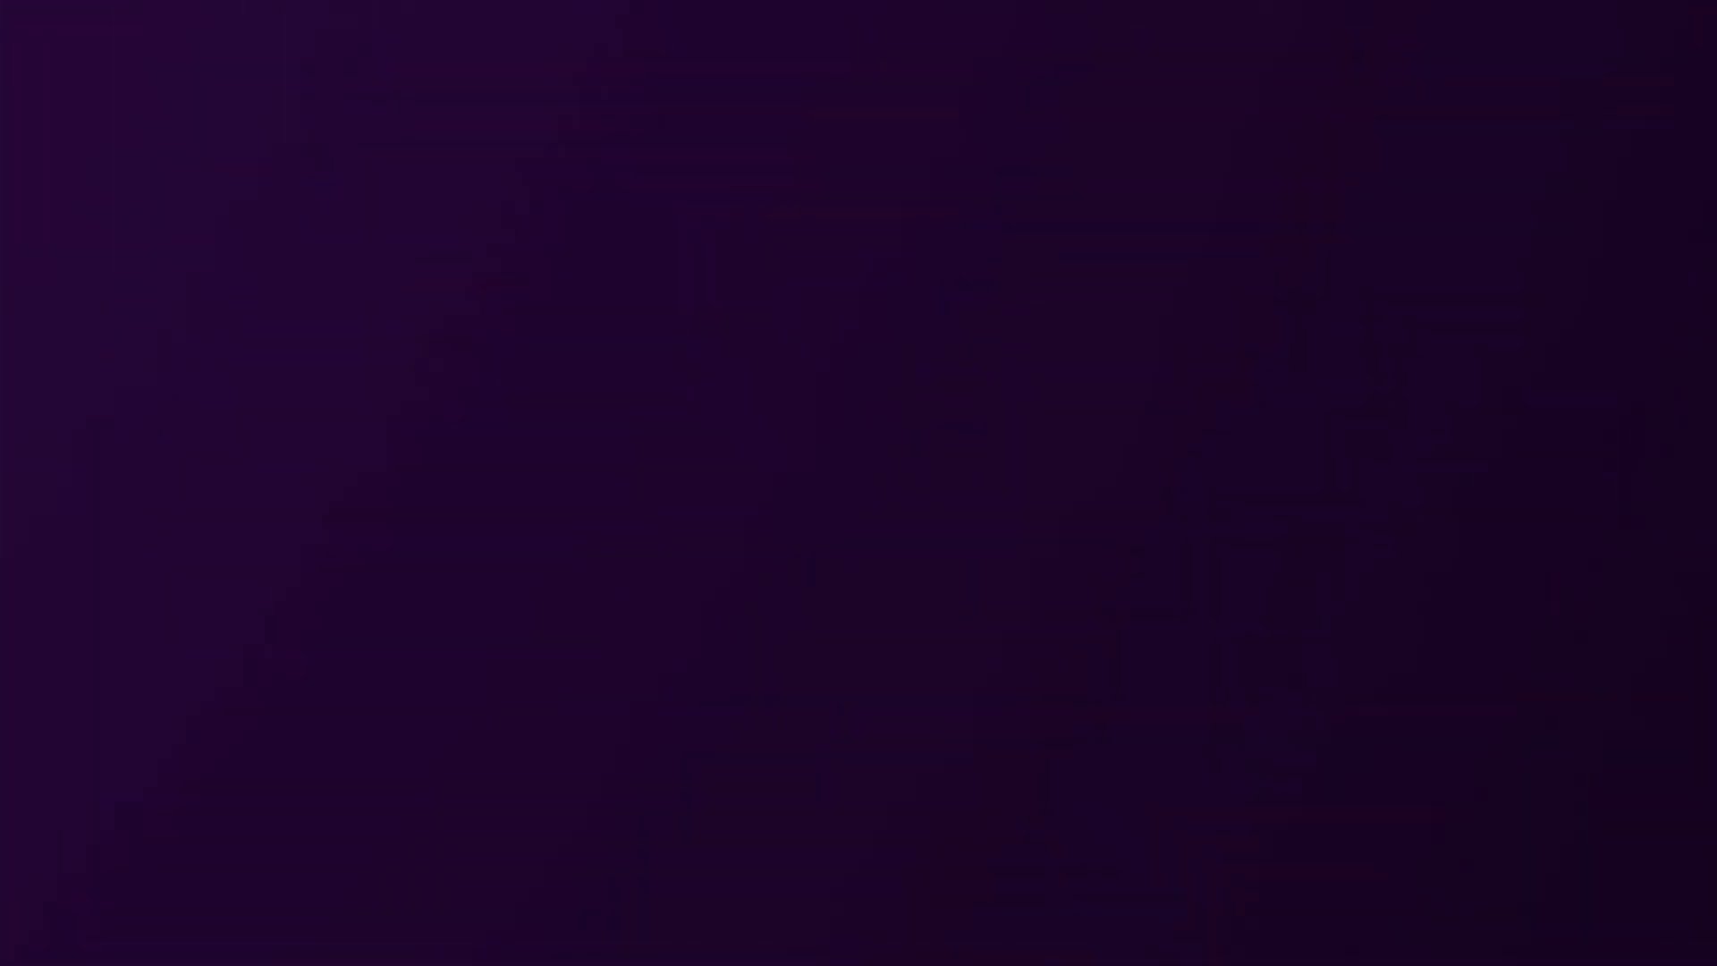